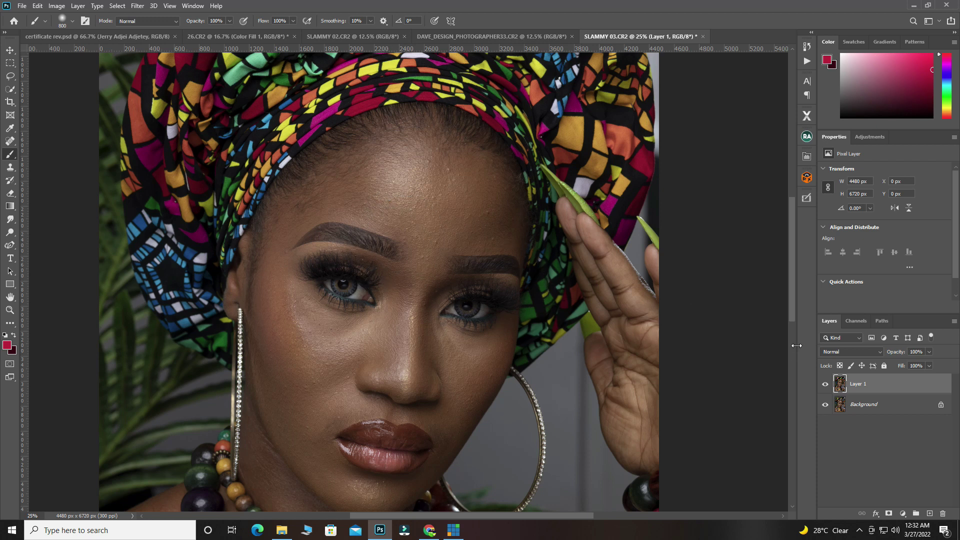
Delete the existing Layer 1 and duplicate the Background layer as a fresh retouching layer
{"action": "key", "text": "Delete"}
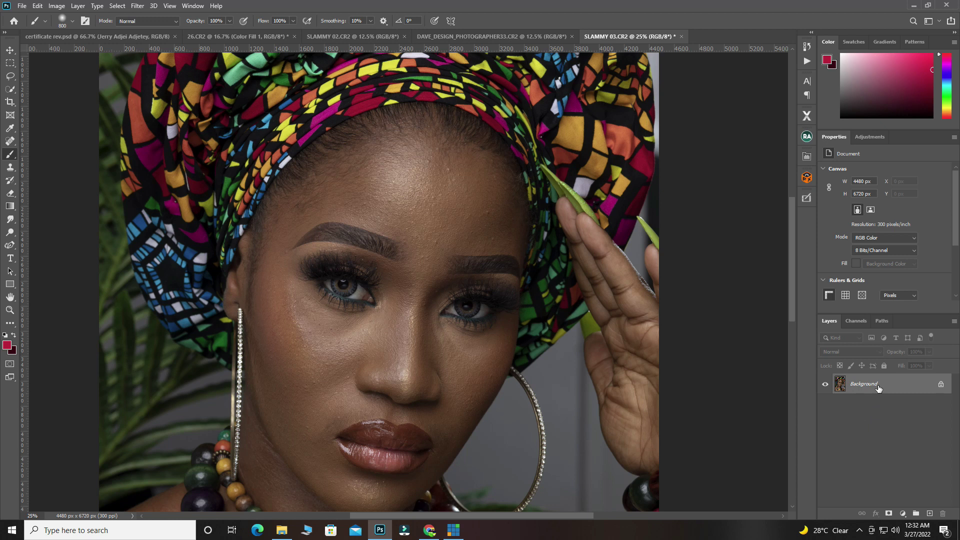
{"action": "left_click_drag", "start_coordinate": [878, 388], "coordinate": [879, 388]}
{"action": "key", "text": "ctrl+j"}
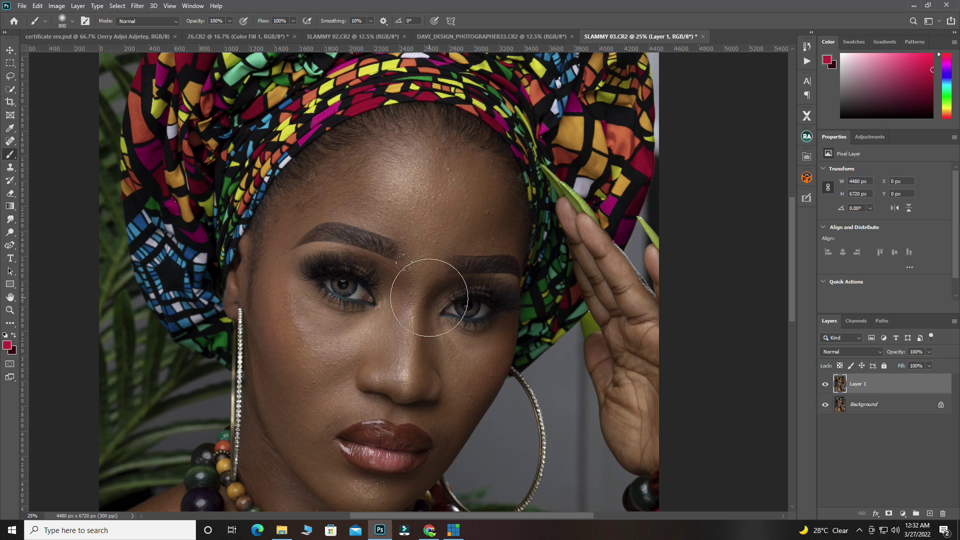
Remove the blemishes across the forehead and between the brows with the Spot Healing Brush at 45 px
{"action": "scroll", "coordinate": [443, 230], "scroll_direction": "up", "scroll_amount": 1}
{"action": "scroll", "coordinate": [490, 332], "scroll_direction": "up", "scroll_amount": 1}
{"action": "scroll", "coordinate": [496, 328], "scroll_direction": "down", "scroll_amount": 1}
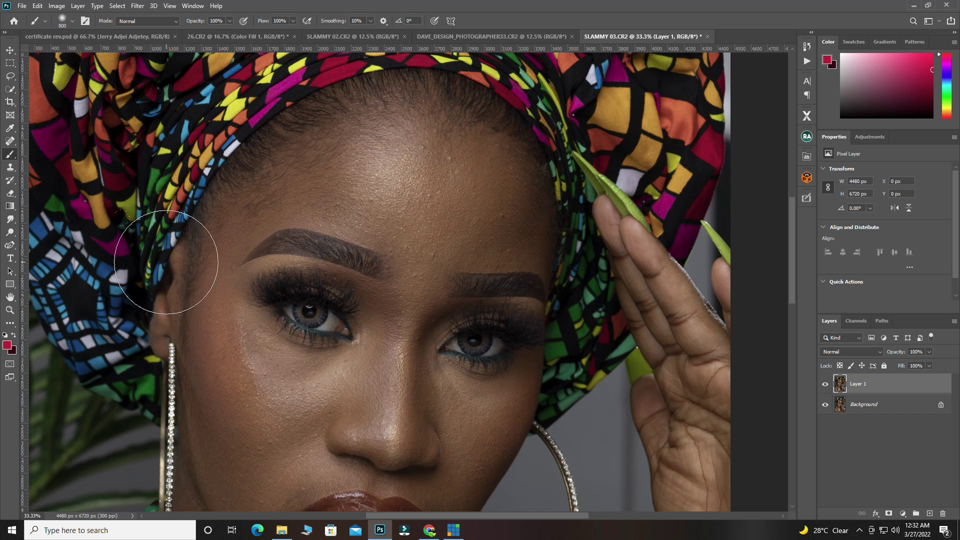
{"action": "left_click", "coordinate": [10, 142]}
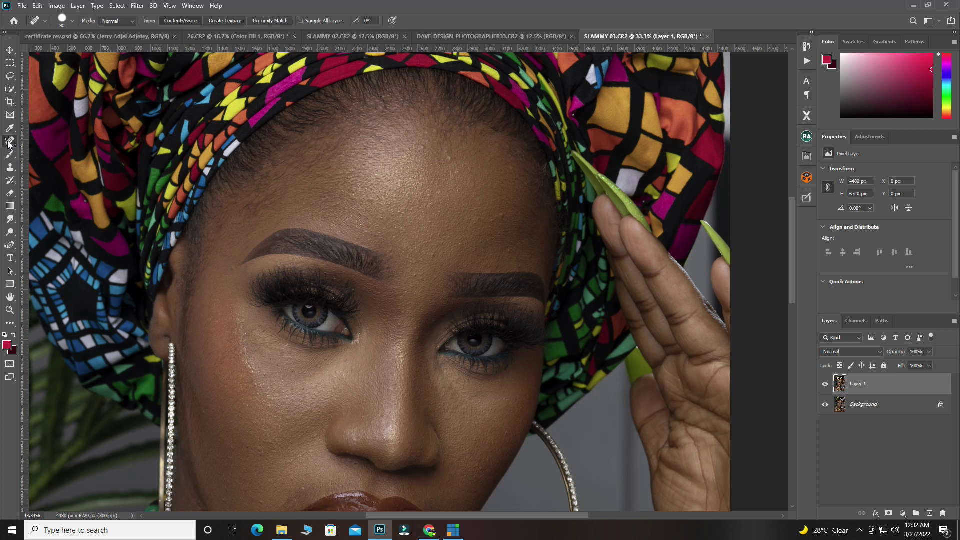
{"action": "right_click", "coordinate": [16, 144]}
{"action": "left_click", "coordinate": [50, 143]}
{"action": "left_click", "coordinate": [450, 158]}
{"action": "key", "text": "bracketleft"}
{"action": "left_click", "coordinate": [434, 131]}
{"action": "left_click", "coordinate": [492, 222]}
{"action": "left_click", "coordinate": [438, 195]}
{"action": "left_click", "coordinate": [440, 195]}
{"action": "left_click", "coordinate": [460, 184]}
{"action": "left_click", "coordinate": [476, 223]}
{"action": "left_click", "coordinate": [494, 230]}
{"action": "left_click", "coordinate": [500, 217]}
{"action": "left_click", "coordinate": [396, 241]}
{"action": "left_click", "coordinate": [351, 200]}
{"action": "left_click", "coordinate": [338, 205]}
{"action": "left_click", "coordinate": [380, 179]}
{"action": "left_click", "coordinate": [398, 261]}
{"action": "left_click", "coordinate": [490, 158]}
Heal the spots on the cheek beside the long earring and along the jaw with the Spot Healing Brush
{"action": "scroll", "coordinate": [363, 332], "scroll_direction": "down", "scroll_amount": 2}
{"action": "scroll", "coordinate": [364, 332], "scroll_direction": "down", "scroll_amount": 3}
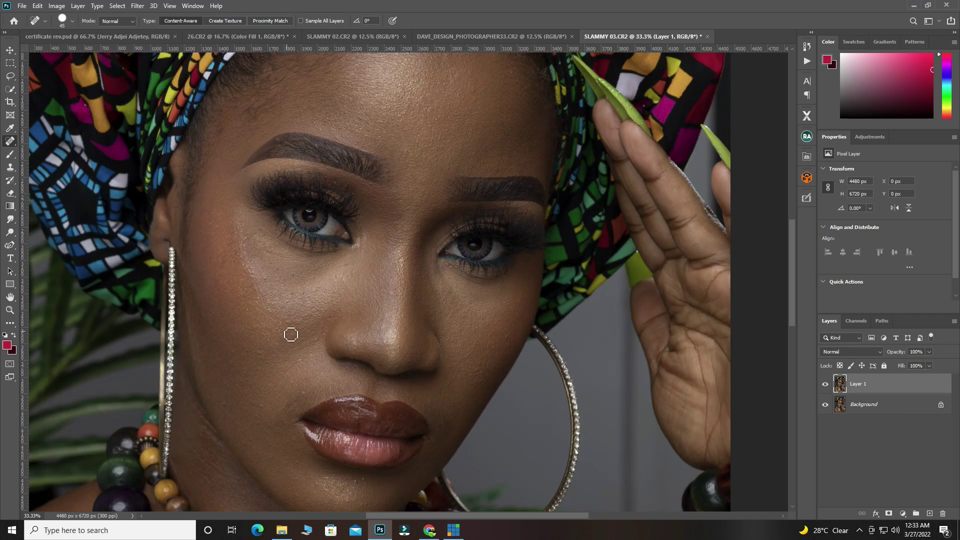
{"action": "left_click", "coordinate": [300, 283]}
{"action": "left_click", "coordinate": [291, 274]}
{"action": "left_click", "coordinate": [261, 279]}
{"action": "left_click", "coordinate": [232, 352]}
{"action": "left_click", "coordinate": [224, 407]}
{"action": "left_click", "coordinate": [305, 296]}
Heal the blemishes on the bare shoulder beside the bead necklace
{"action": "scroll", "coordinate": [294, 352], "scroll_direction": "down", "scroll_amount": 10}
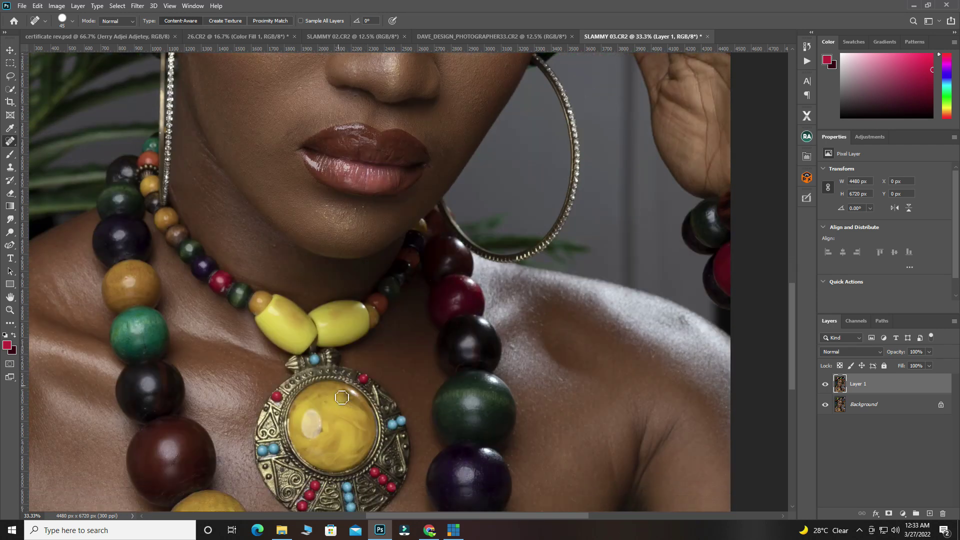
{"action": "scroll", "coordinate": [341, 397], "scroll_direction": "down", "scroll_amount": 2}
{"action": "left_click", "coordinate": [519, 303]}
{"action": "left_click", "coordinate": [516, 330]}
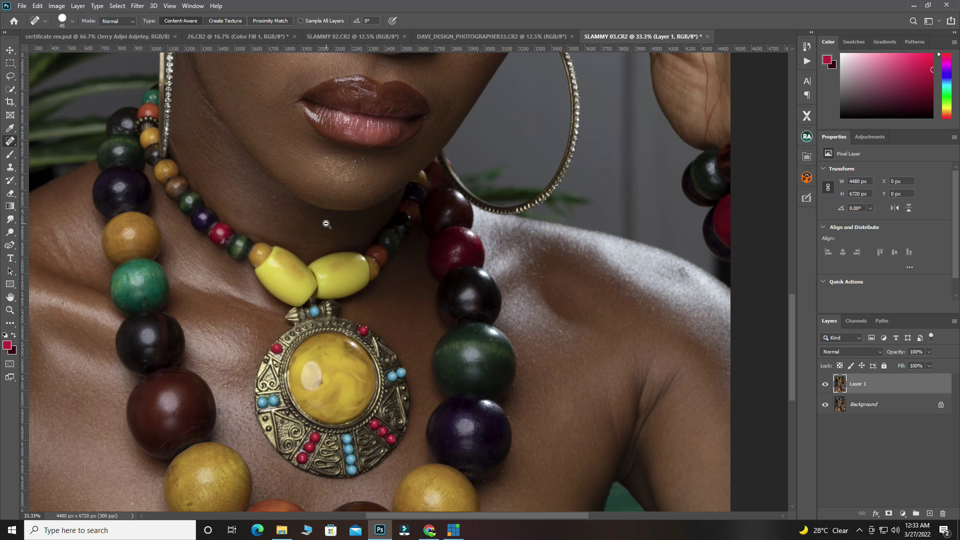
{"action": "scroll", "coordinate": [326, 223], "scroll_direction": "down", "scroll_amount": 1}
{"action": "scroll", "coordinate": [327, 227], "scroll_direction": "up", "scroll_amount": 3}
{"action": "scroll", "coordinate": [331, 232], "scroll_direction": "up", "scroll_amount": 8}
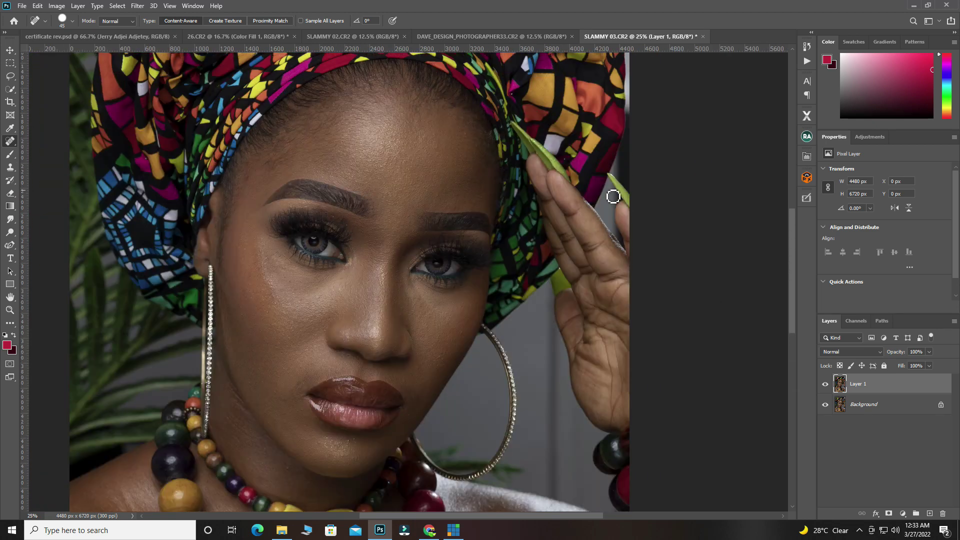
Run Frequency Separation from Pro Workflow X with a Gaussian Blur radius of 10 pixels and dismiss its messages
{"action": "left_click", "coordinate": [806, 177]}
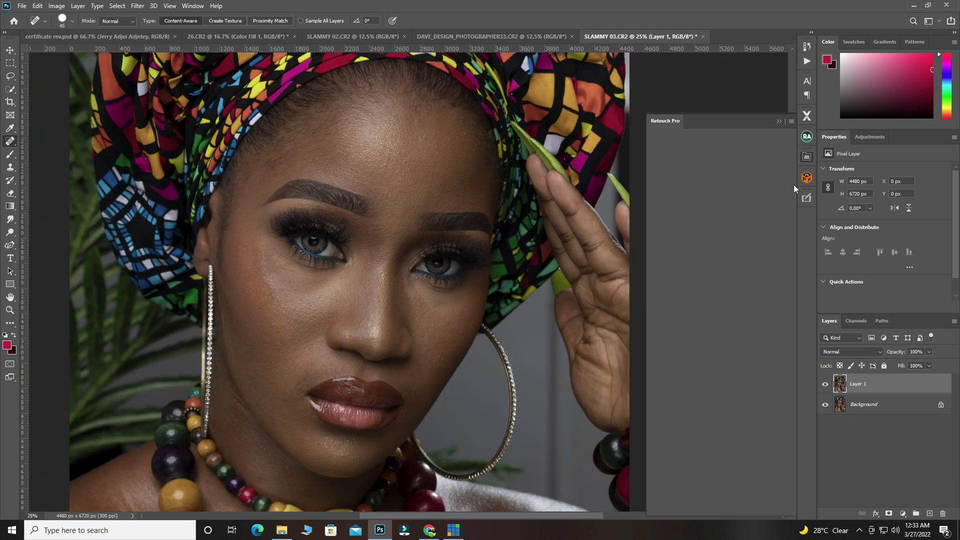
{"action": "left_click", "coordinate": [806, 116]}
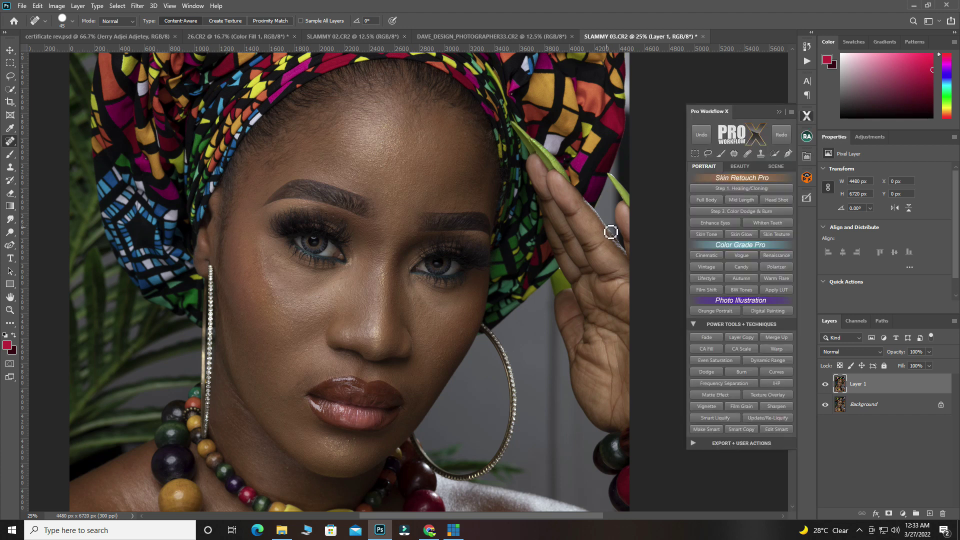
{"action": "scroll", "coordinate": [388, 195], "scroll_direction": "up", "scroll_amount": 3}
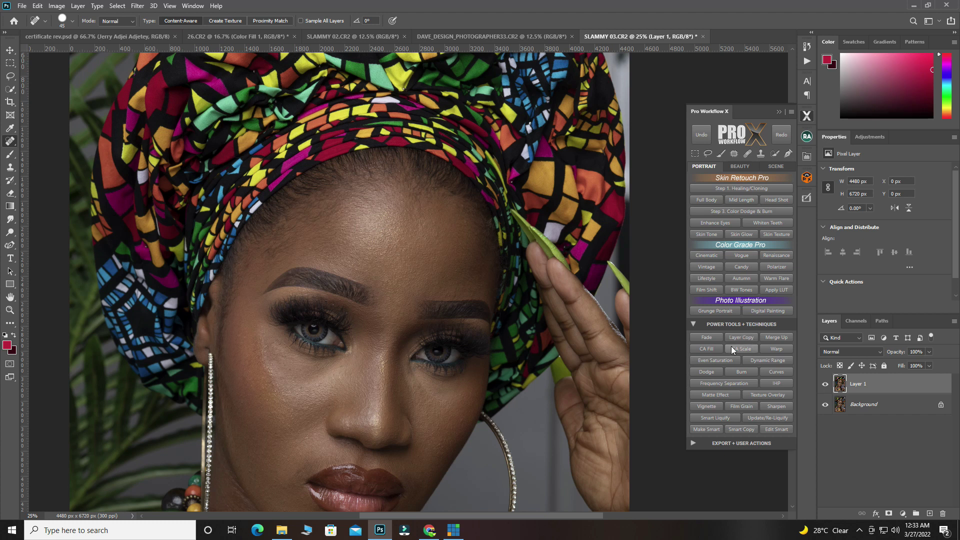
{"action": "left_click", "coordinate": [724, 382]}
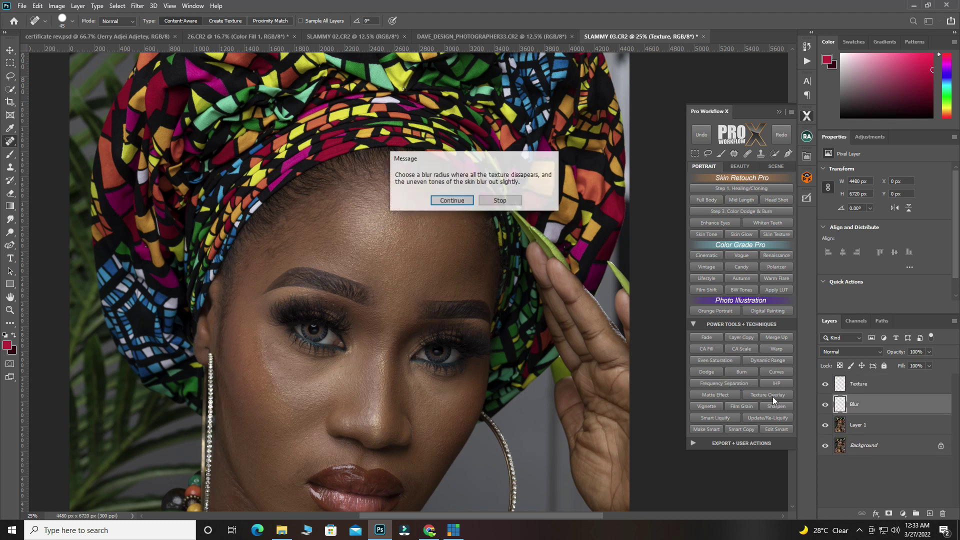
{"action": "left_click", "coordinate": [454, 200]}
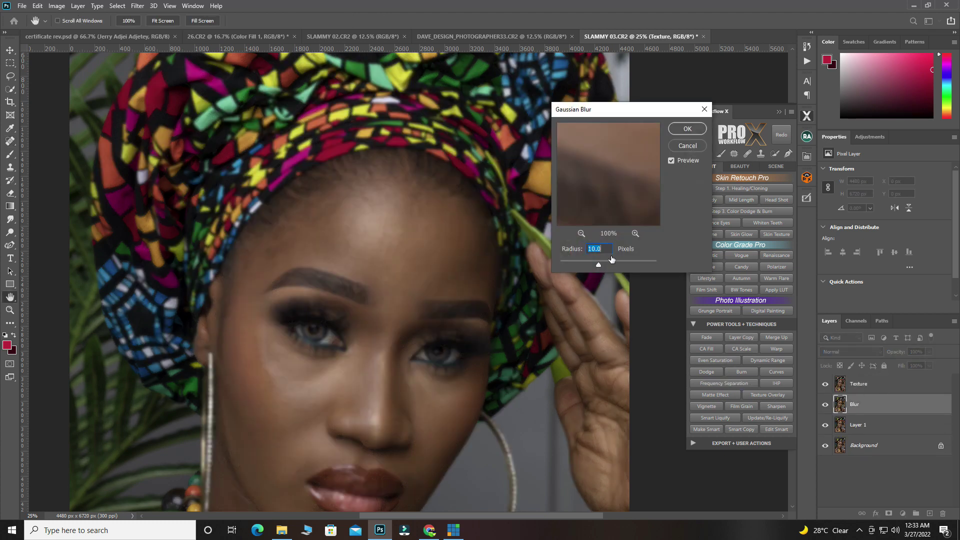
{"action": "left_click", "coordinate": [587, 247]}
{"action": "left_click", "coordinate": [690, 129]}
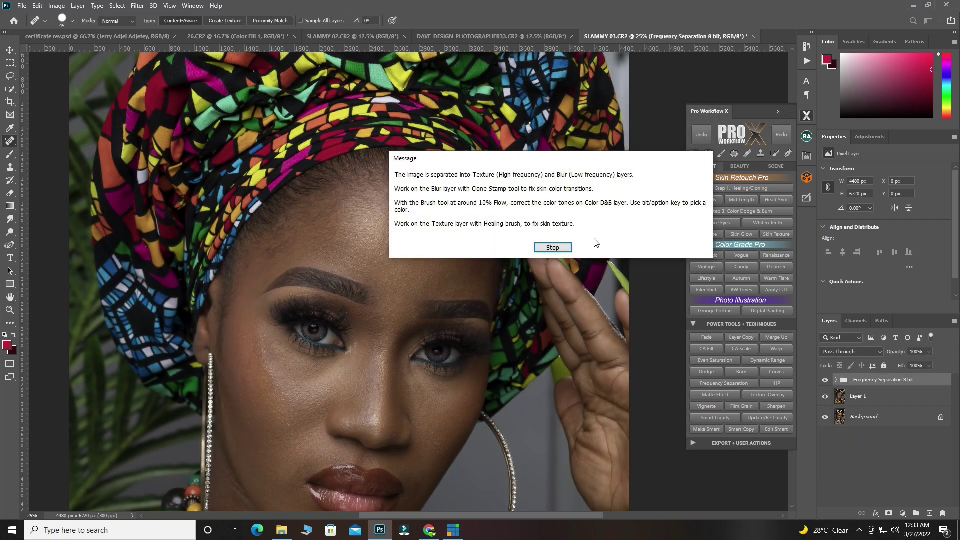
{"action": "left_click", "coordinate": [569, 245]}
{"action": "left_click", "coordinate": [777, 111]}
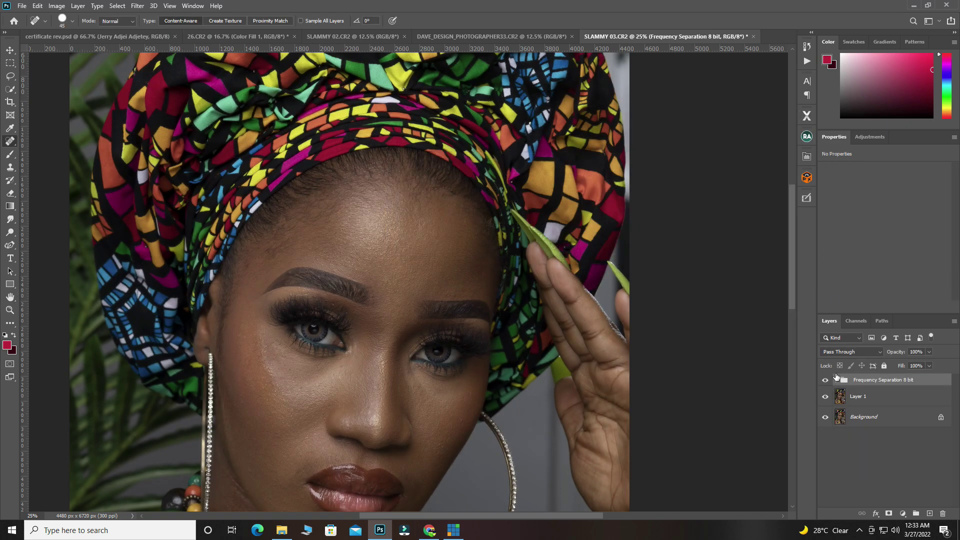
Select the Blur layer inside the Frequency Separation group, hide the Texture layer and choose the Mixer Brush Tool
{"action": "left_click", "coordinate": [836, 380]}
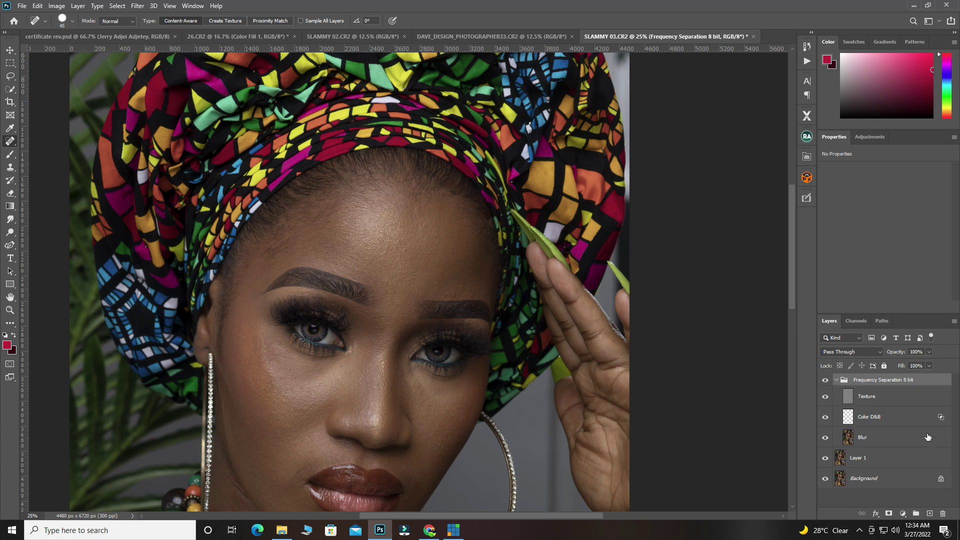
{"action": "left_click", "coordinate": [848, 443]}
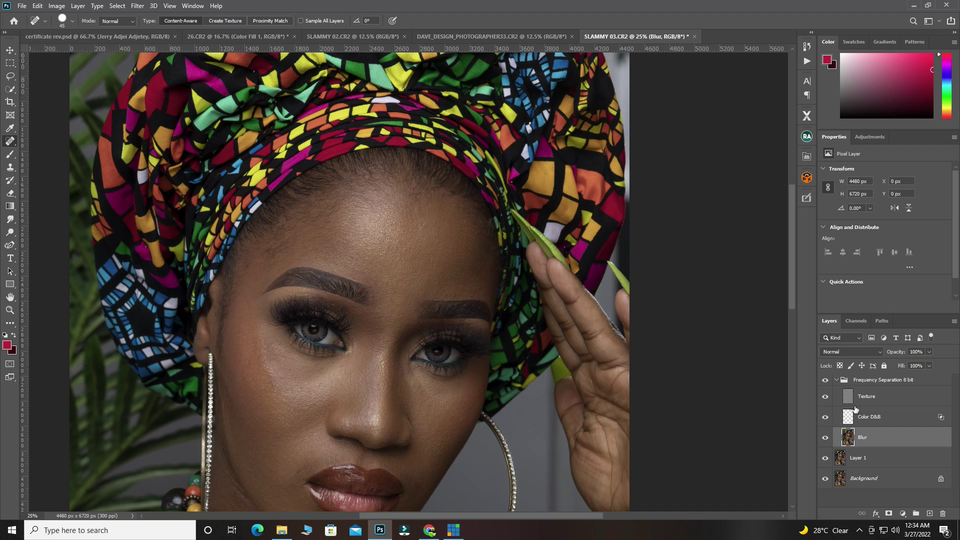
{"action": "left_click", "coordinate": [824, 396]}
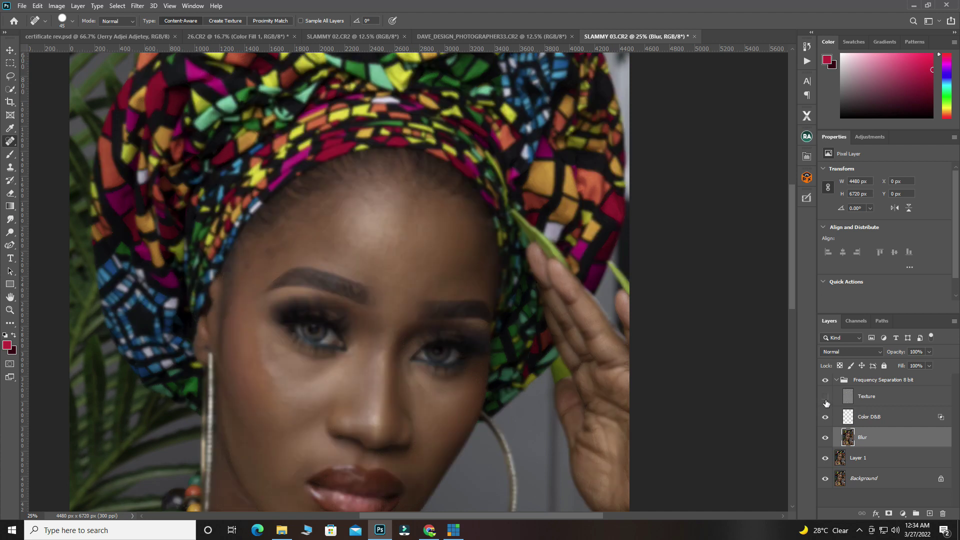
{"action": "left_click", "coordinate": [11, 159]}
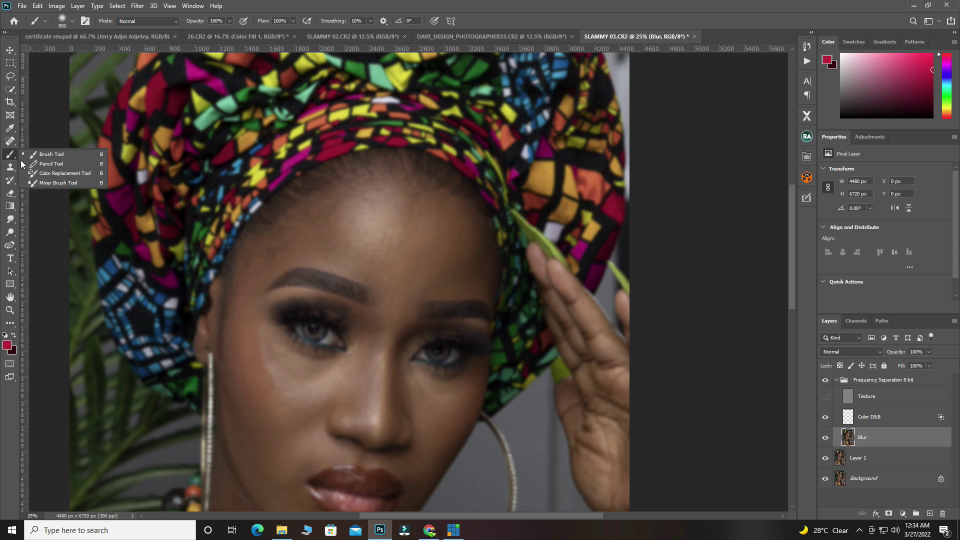
{"action": "left_click", "coordinate": [38, 182]}
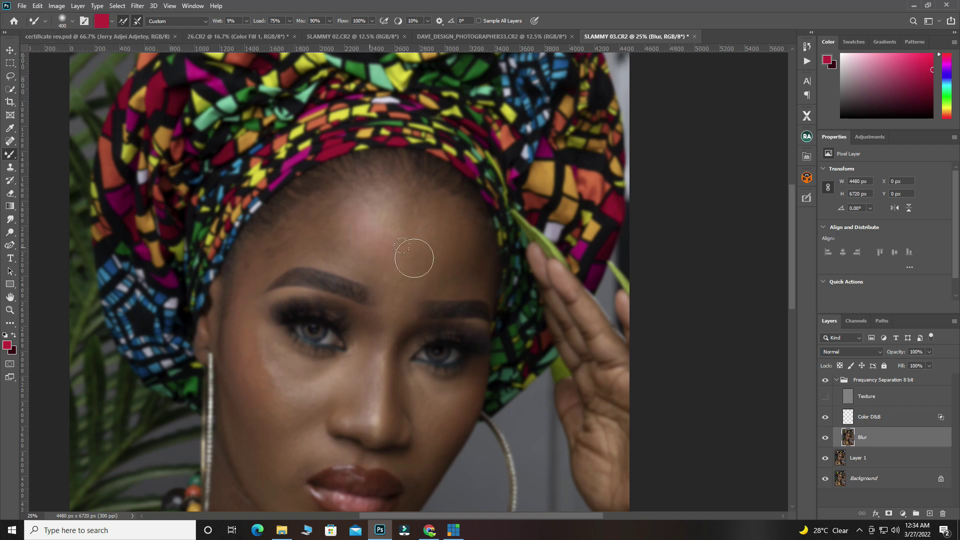
Undo the tinted test stroke, turn off paint loading for the Mixer Brush and blend the forehead skin tones
{"action": "mouse_move", "coordinate": [422, 185]}
{"action": "left_mouse_down"}
{"action": "mouse_move", "coordinate": [406, 222]}
{"action": "mouse_move", "coordinate": [360, 230]}
{"action": "left_mouse_up"}
{"action": "key", "text": "ctrl+z"}
{"action": "left_click", "coordinate": [138, 22]}
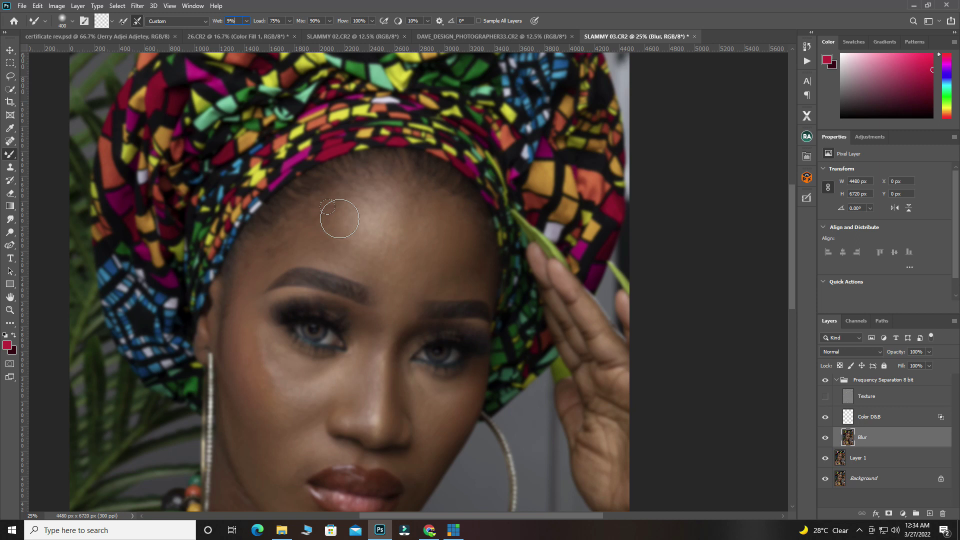
{"action": "mouse_move", "coordinate": [339, 219]}
{"action": "left_mouse_down"}
{"action": "mouse_move", "coordinate": [292, 246]}
{"action": "mouse_move", "coordinate": [279, 236]}
{"action": "mouse_move", "coordinate": [254, 261]}
{"action": "mouse_move", "coordinate": [305, 216]}
{"action": "mouse_move", "coordinate": [299, 240]}
{"action": "mouse_move", "coordinate": [314, 219]}
{"action": "mouse_move", "coordinate": [324, 237]}
{"action": "mouse_move", "coordinate": [332, 217]}
{"action": "mouse_move", "coordinate": [340, 228]}
{"action": "mouse_move", "coordinate": [345, 215]}
{"action": "mouse_move", "coordinate": [347, 226]}
{"action": "mouse_move", "coordinate": [359, 223]}
{"action": "mouse_move", "coordinate": [385, 191]}
{"action": "mouse_move", "coordinate": [373, 272]}
{"action": "left_mouse_up"}
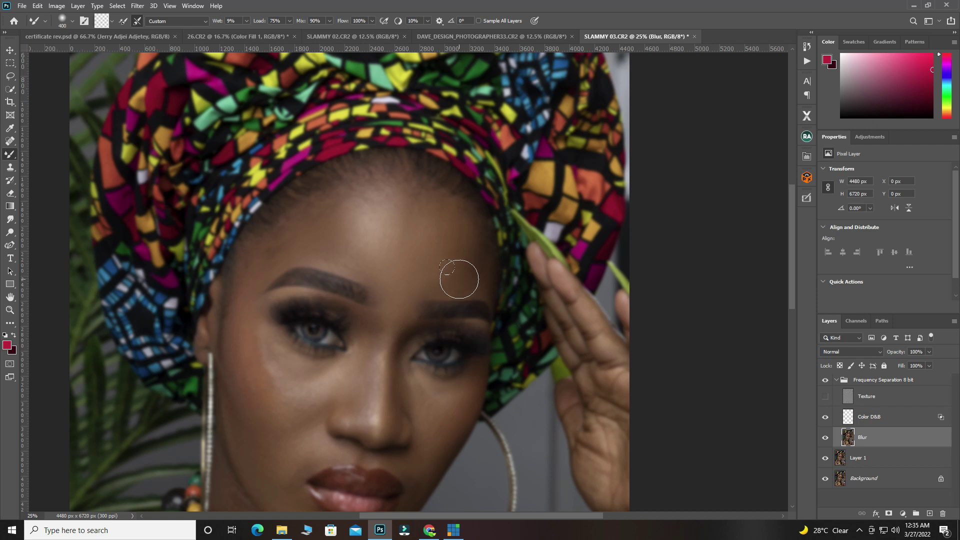
Blend the uneven skin tones on the cheeks and under the eyes with the Mixer Brush at 300 px
{"action": "key", "text": "bracketleft"}
{"action": "key", "text": "bracketleft"}
{"action": "key", "text": "bracketleft"}
{"action": "scroll", "coordinate": [256, 330], "scroll_direction": "down", "scroll_amount": 2}
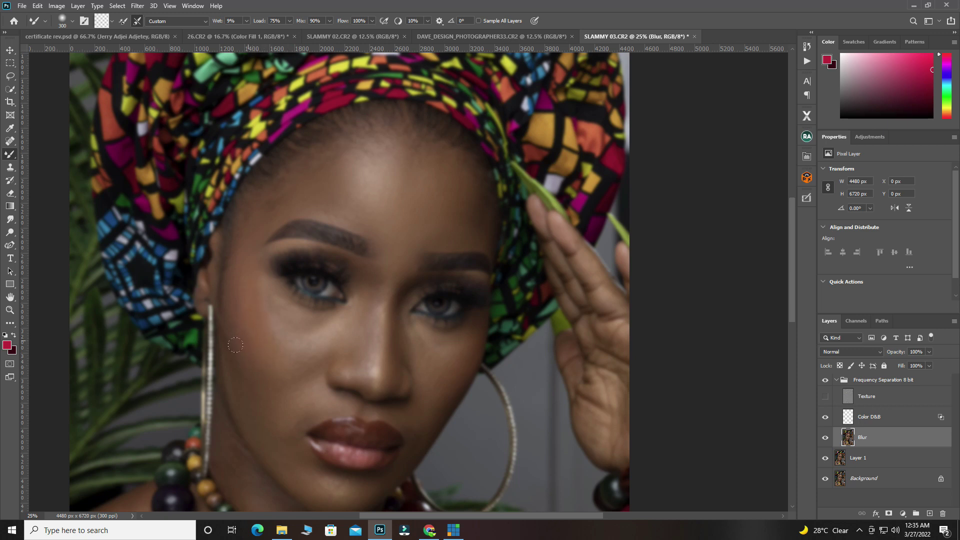
{"action": "scroll", "coordinate": [236, 343], "scroll_direction": "down", "scroll_amount": 2}
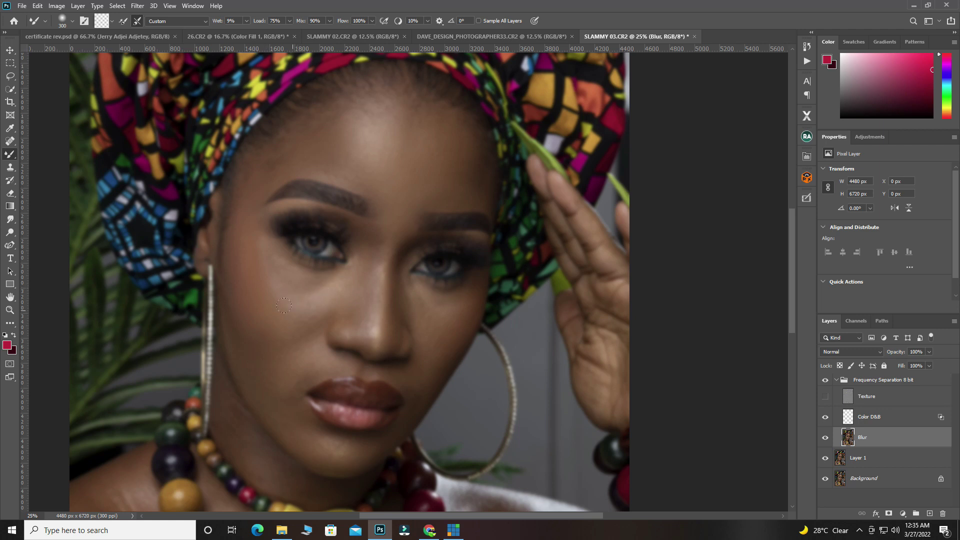
{"action": "scroll", "coordinate": [273, 326], "scroll_direction": "down", "scroll_amount": 2}
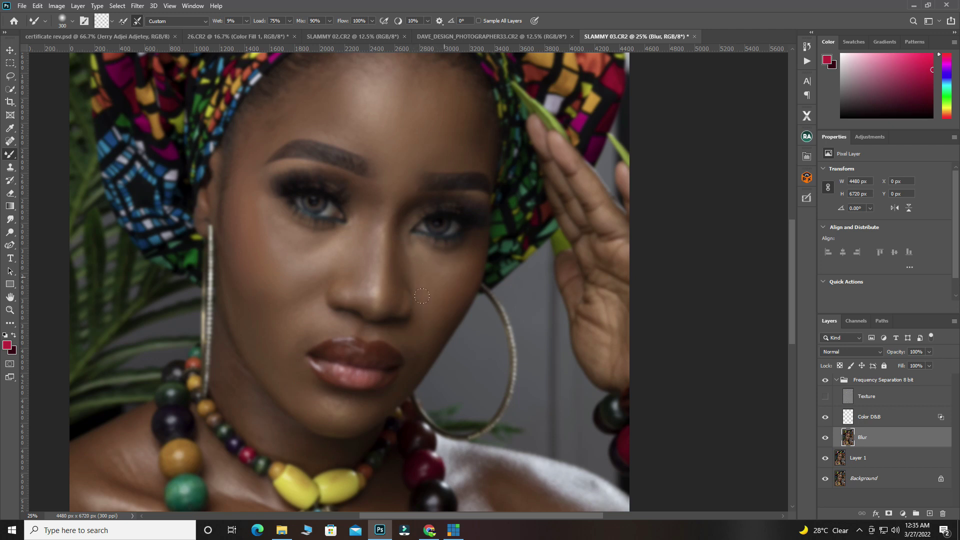
Smooth the tone transitions on the cheeks, chin and jaw with the Mixer Brush at 175 and 250 px
{"action": "scroll", "coordinate": [441, 263], "scroll_direction": "down", "scroll_amount": 2}
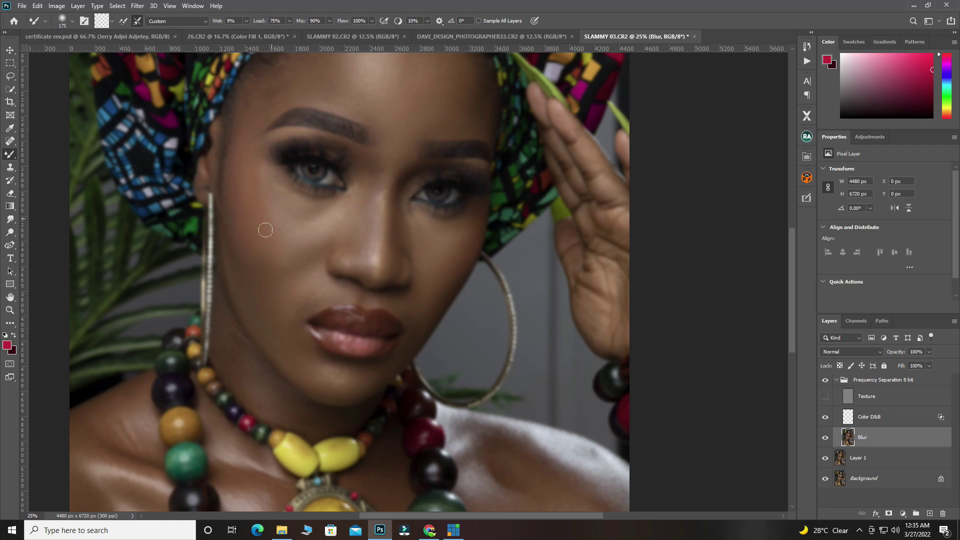
{"action": "scroll", "coordinate": [277, 273], "scroll_direction": "down", "scroll_amount": 2}
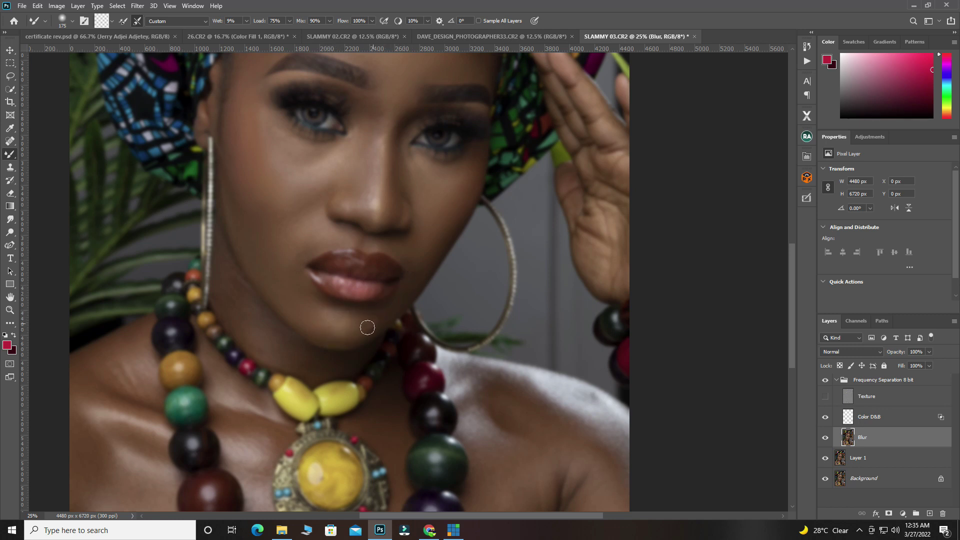
{"action": "scroll", "coordinate": [424, 240], "scroll_direction": "up", "scroll_amount": 4}
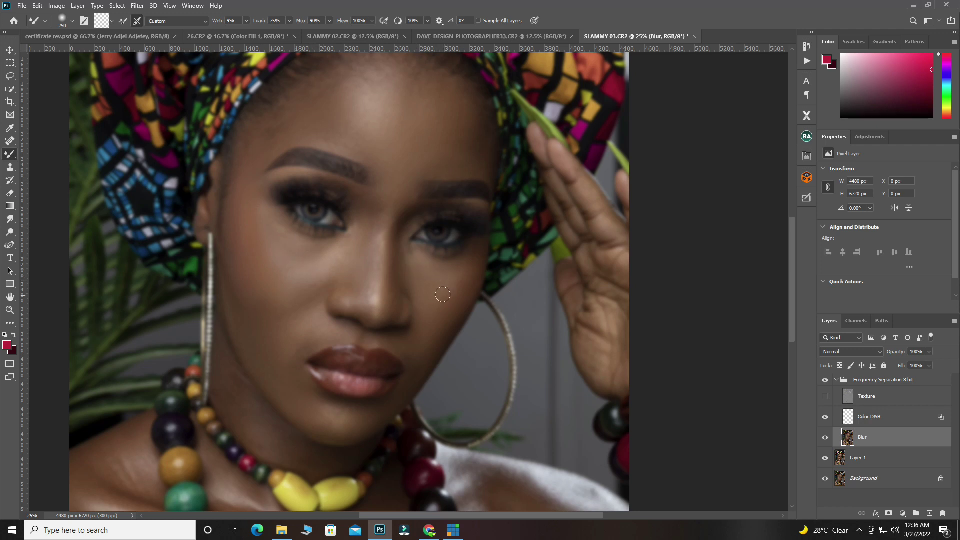
{"action": "scroll", "coordinate": [356, 270], "scroll_direction": "down", "scroll_amount": 2}
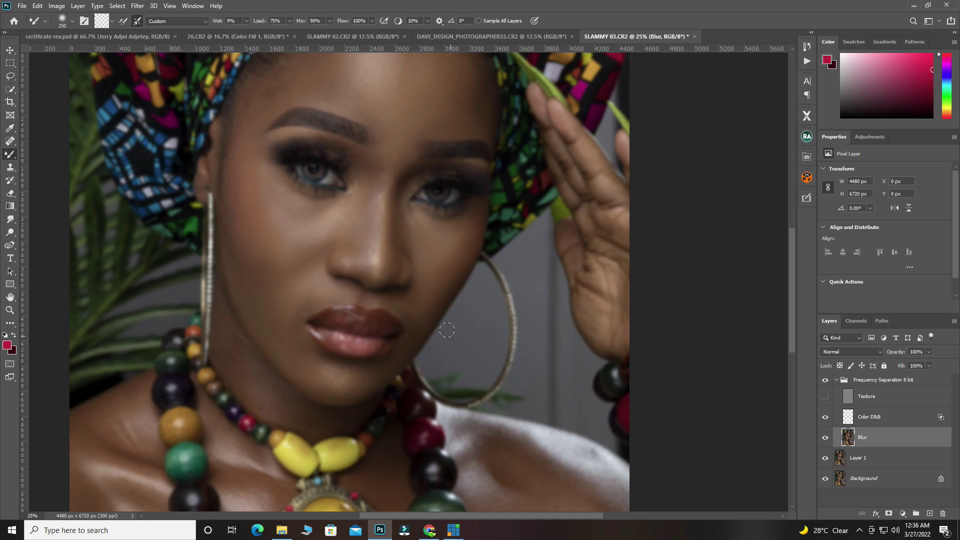
{"action": "scroll", "coordinate": [446, 330], "scroll_direction": "up", "scroll_amount": 1}
Show the Texture layer and toggle the Frequency Separation group's visibility to compare the skin before and after
{"action": "left_click", "coordinate": [824, 397]}
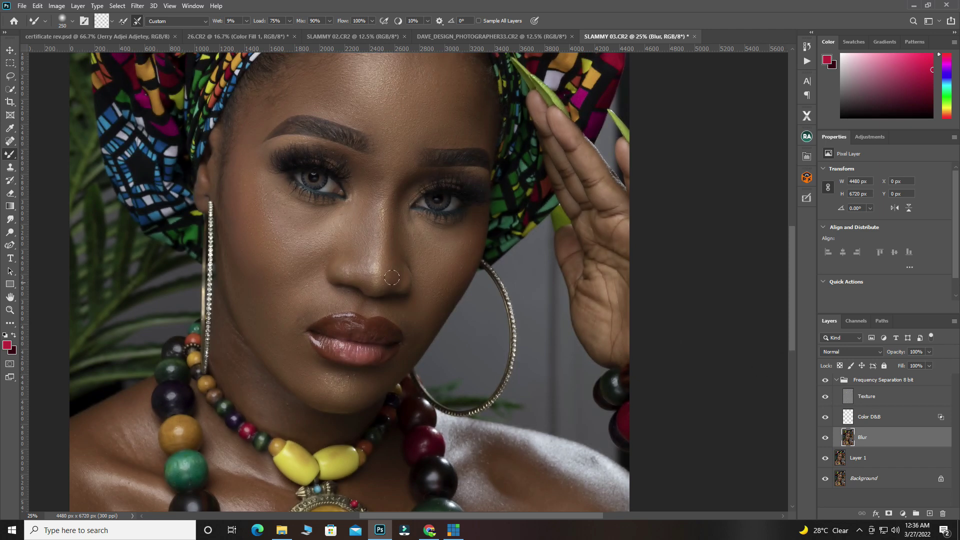
{"action": "scroll", "coordinate": [381, 271], "scroll_direction": "up", "scroll_amount": 2}
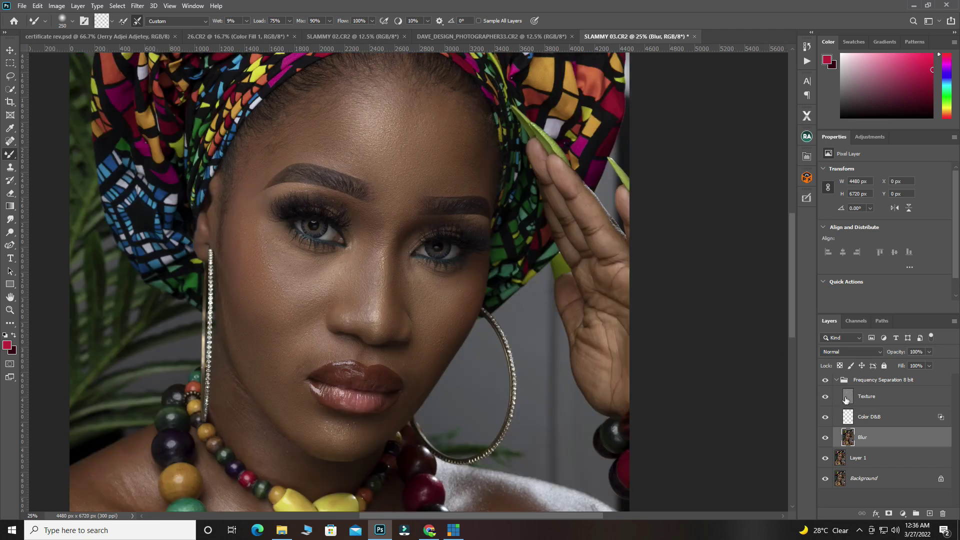
{"action": "left_click", "coordinate": [825, 384]}
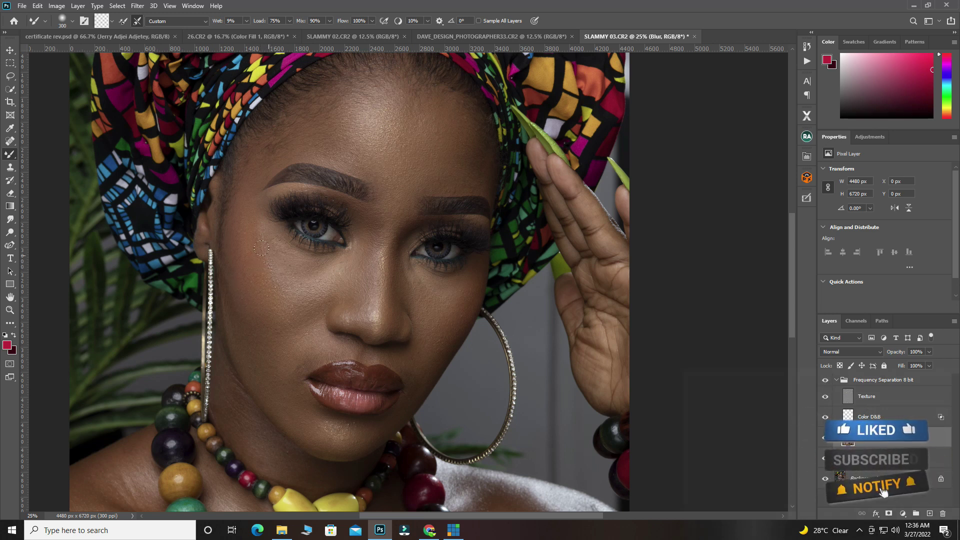
Even out the reddish cheek tone with the Mixer Brush at 300 px, then reduce the brush to 150 px
{"action": "key", "text": "bracketright"}
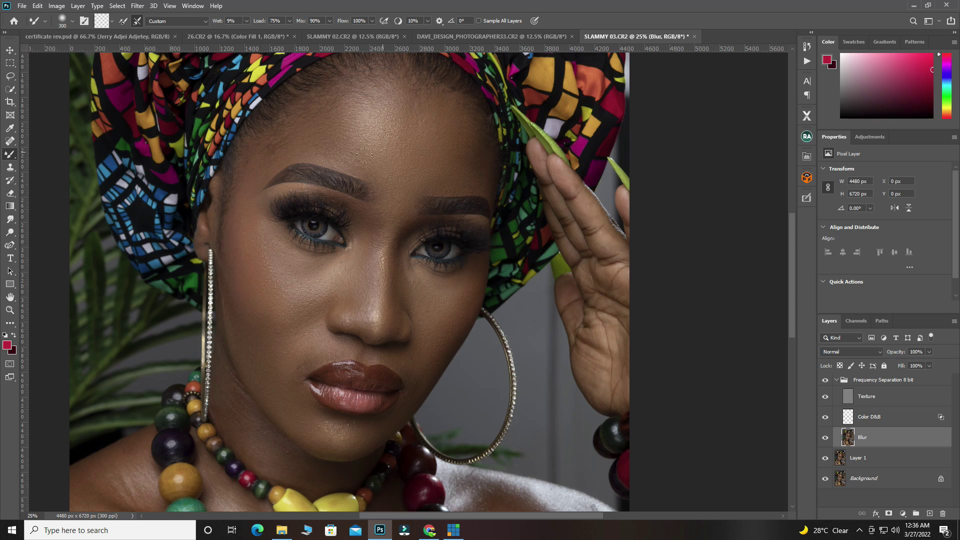
{"action": "key", "text": "bracketleft"}
{"action": "key", "text": "bracketleft"}
{"action": "scroll", "coordinate": [401, 165], "scroll_direction": "down", "scroll_amount": 3}
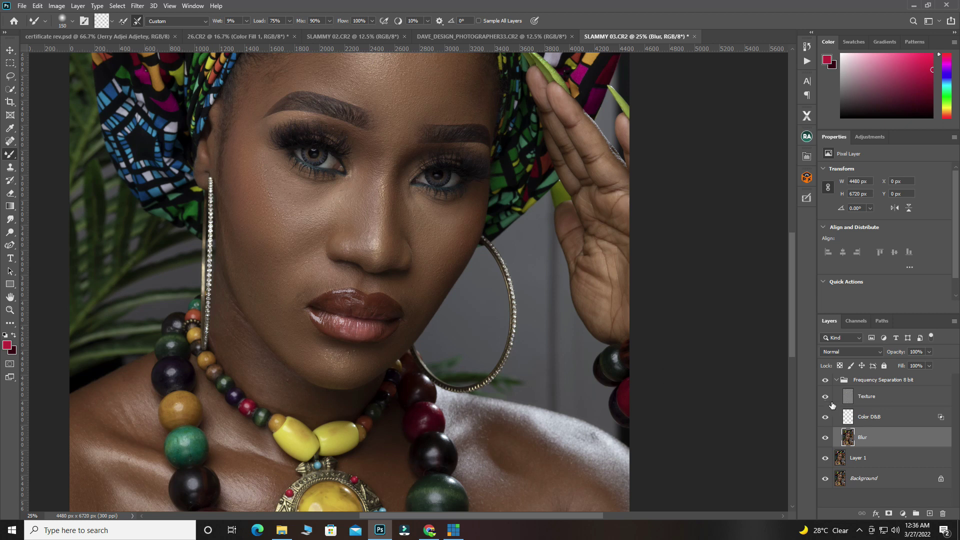
Hide the Texture layer and smooth the forehead tones with the Mixer Brush at 175 px
{"action": "left_click", "coordinate": [825, 396]}
{"action": "key", "text": "bracketright"}
{"action": "scroll", "coordinate": [358, 235], "scroll_direction": "up", "scroll_amount": 3}
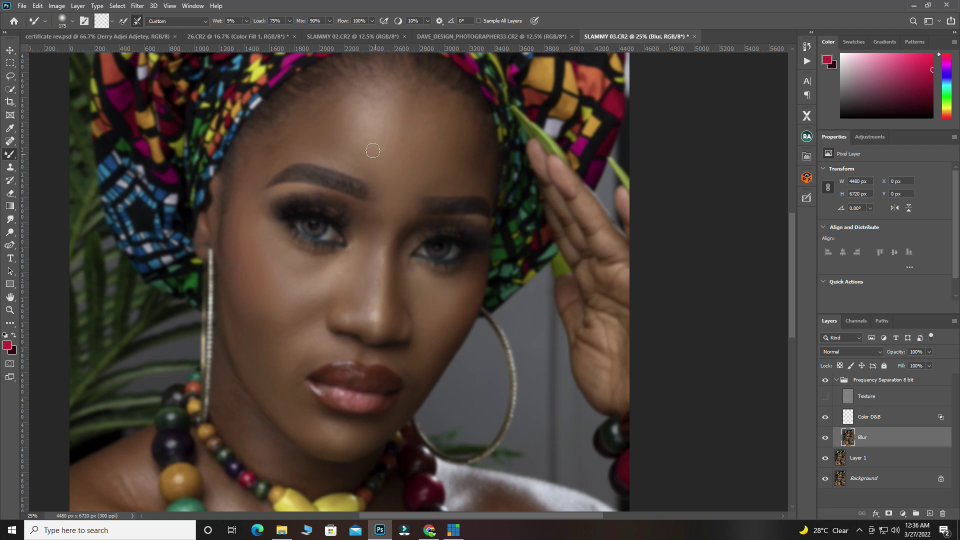
{"action": "scroll", "coordinate": [245, 260], "scroll_direction": "down", "scroll_amount": 2}
{"action": "key", "text": "bracketright"}
{"action": "scroll", "coordinate": [245, 306], "scroll_direction": "down", "scroll_amount": 2}
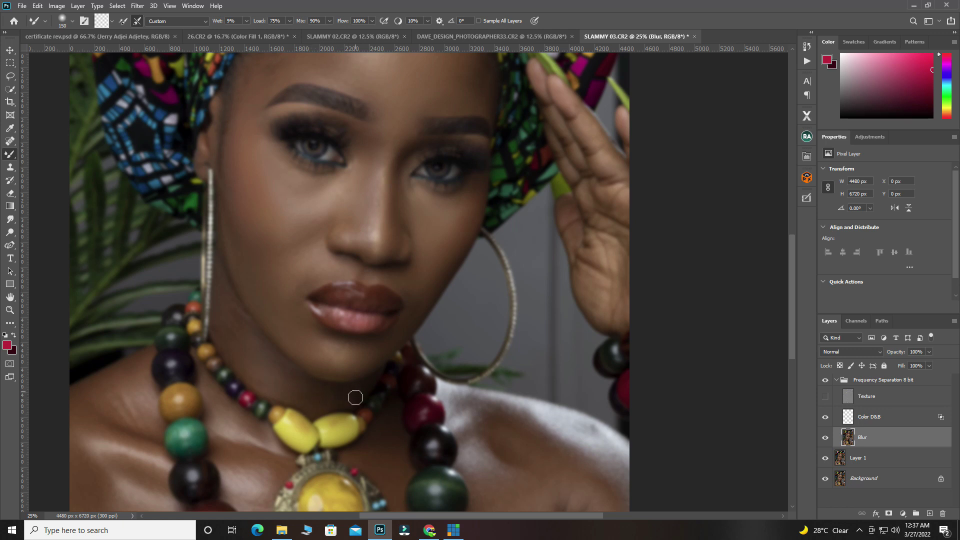
Blend the skin tones on the shoulder below the dangling earring and across the chest with the Mixer Brush at 150 to 200 px
{"action": "scroll", "coordinate": [115, 335], "scroll_direction": "down", "scroll_amount": 4}
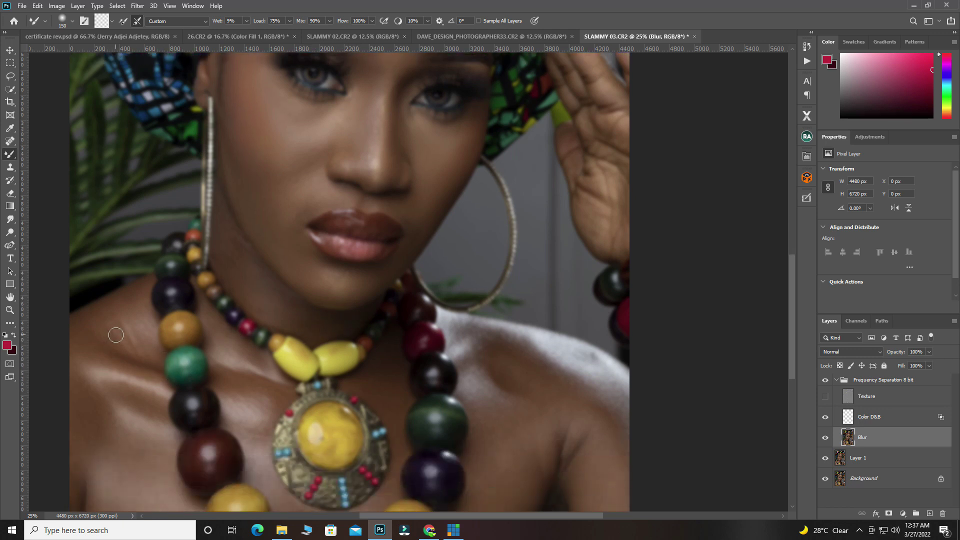
{"action": "left_click_drag", "start_coordinate": [94, 334], "coordinate": [238, 299]}
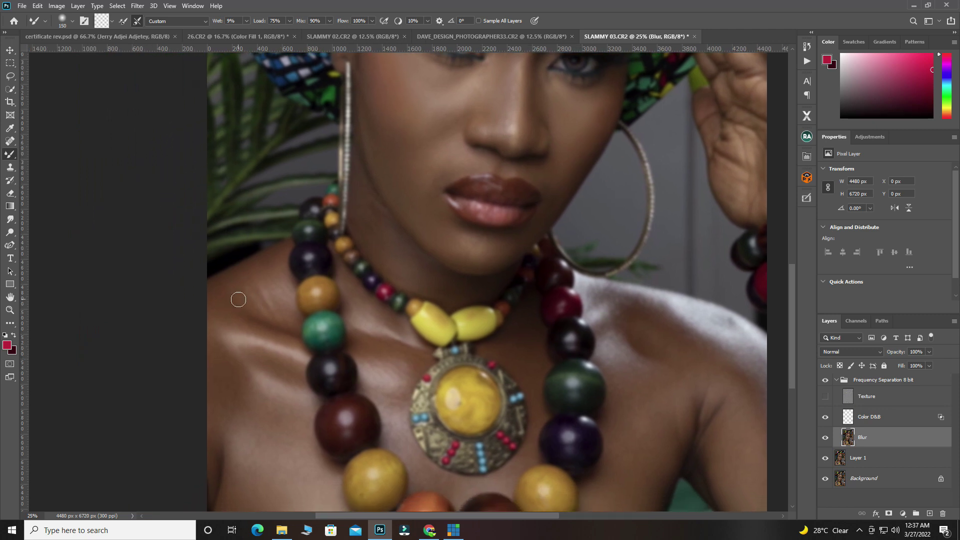
{"action": "key", "text": "bracketright"}
{"action": "key", "text": "bracketright"}
{"action": "key", "text": "bracketright"}
{"action": "key", "text": "bracketright"}
{"action": "key", "text": "bracketright"}
{"action": "key", "text": "bracketleft"}
{"action": "key", "text": "bracketleft"}
{"action": "scroll", "coordinate": [380, 364], "scroll_direction": "down", "scroll_amount": 1}
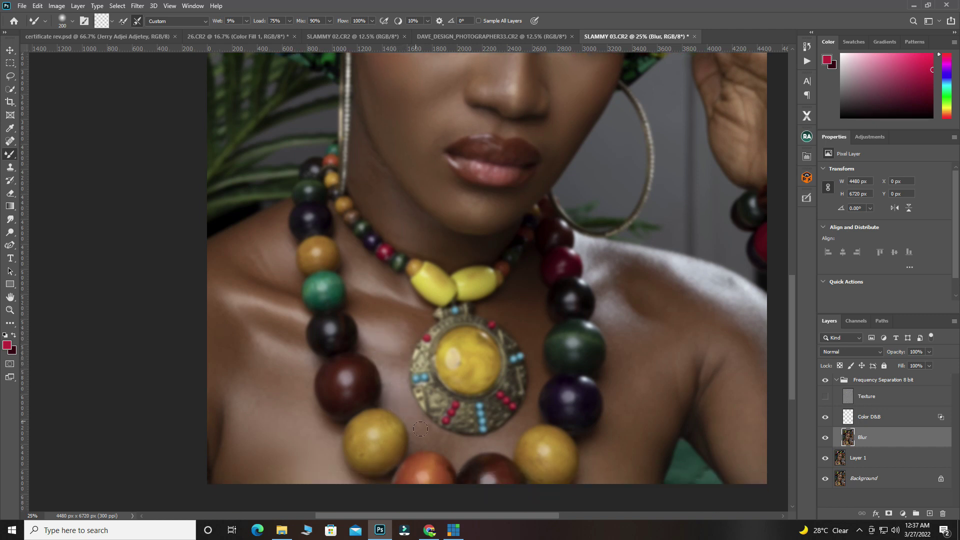
{"action": "mouse_move", "coordinate": [422, 436]}
{"action": "left_mouse_down"}
{"action": "mouse_move", "coordinate": [415, 445]}
{"action": "mouse_move", "coordinate": [438, 436]}
{"action": "mouse_move", "coordinate": [459, 456]}
{"action": "mouse_move", "coordinate": [508, 437]}
{"action": "mouse_move", "coordinate": [535, 398]}
{"action": "mouse_move", "coordinate": [532, 407]}
{"action": "mouse_move", "coordinate": [540, 368]}
{"action": "mouse_move", "coordinate": [527, 319]}
{"action": "mouse_move", "coordinate": [517, 299]}
{"action": "mouse_move", "coordinate": [486, 310]}
{"action": "mouse_move", "coordinate": [505, 302]}
{"action": "mouse_move", "coordinate": [527, 267]}
{"action": "mouse_move", "coordinate": [518, 333]}
{"action": "left_mouse_up"}
Soften the bright highlight on the shoulder below the hoop earring with the Mixer Brush at 400 px
{"action": "mouse_move", "coordinate": [667, 318]}
{"action": "left_mouse_down"}
{"action": "mouse_move", "coordinate": [542, 317]}
{"action": "mouse_move", "coordinate": [533, 272]}
{"action": "mouse_move", "coordinate": [556, 293]}
{"action": "left_mouse_up"}
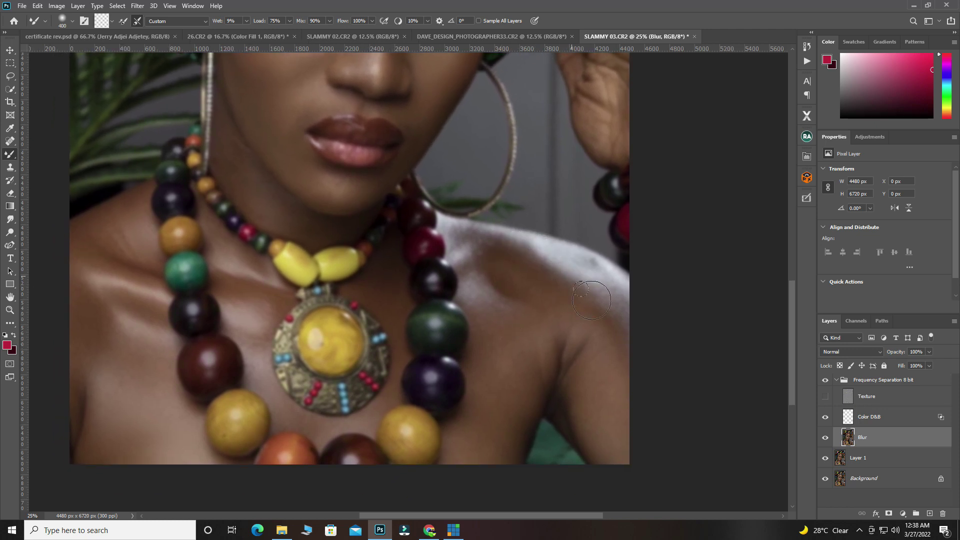
{"action": "key", "text": "bracketright"}
{"action": "key", "text": "bracketleft"}
{"action": "mouse_move", "coordinate": [597, 272]}
{"action": "left_mouse_down"}
{"action": "mouse_move", "coordinate": [588, 261]}
{"action": "mouse_move", "coordinate": [586, 270]}
{"action": "left_mouse_up"}
Even out the upper arm below that shoulder with the Mixer Brush at 400 px, then reduce the brush to 250 px
{"action": "key", "text": "bracketright"}
{"action": "key", "text": "bracketright"}
{"action": "key", "text": "bracketright"}
{"action": "key", "text": "bracketright"}
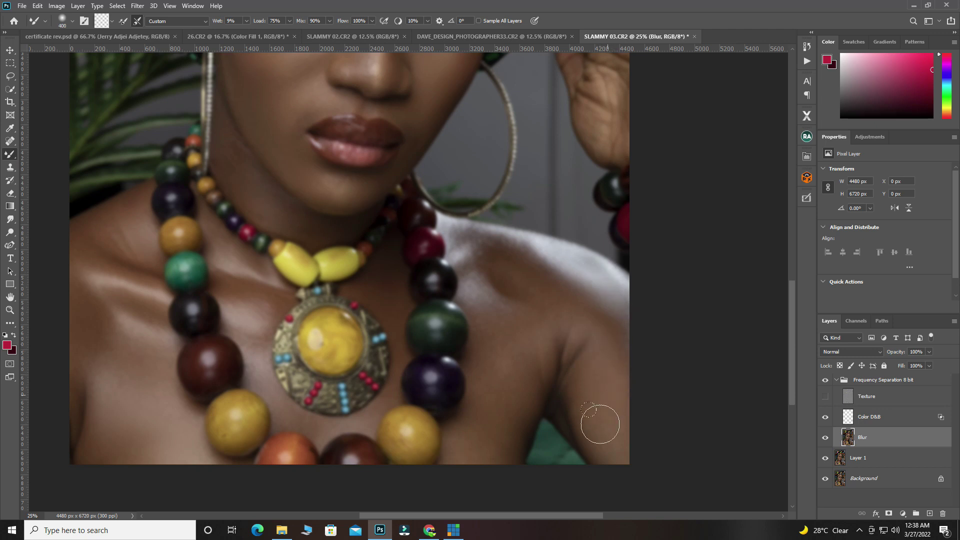
{"action": "key", "text": "bracketright"}
{"action": "key", "text": "bracketright"}
{"action": "key", "text": "bracketleft"}
{"action": "key", "text": "bracketleft"}
{"action": "key", "text": "bracketleft"}
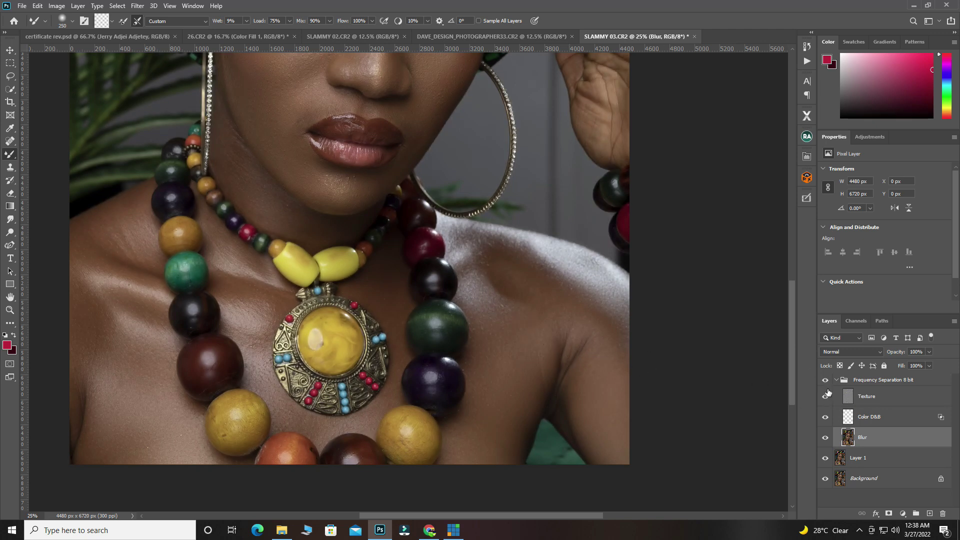
Show the Texture layer and toggle the Frequency Separation group's visibility to compare the shoulders and chest before and after
{"action": "left_click", "coordinate": [825, 382]}
{"action": "left_click", "coordinate": [825, 382]}
{"action": "left_click", "coordinate": [825, 382]}
{"action": "left_click", "coordinate": [824, 382]}
Touch up the tone between the necklace and the shoulder with the Mixer Brush, then reduce the brush to 175 px
{"action": "key", "text": "]"}
{"action": "mouse_move", "coordinate": [516, 319]}
{"action": "left_mouse_down"}
{"action": "mouse_move", "coordinate": [508, 323]}
{"action": "mouse_move", "coordinate": [505, 306]}
{"action": "left_mouse_up"}
{"action": "key", "text": "bracketleft"}
{"action": "key", "text": "bracketleft"}
Toggle the Frequency Separation group's visibility to compare the whole portrait before and after retouching
{"action": "scroll", "coordinate": [125, 457], "scroll_direction": "up", "scroll_amount": 5}
{"action": "scroll", "coordinate": [339, 359], "scroll_direction": "up", "scroll_amount": 3}
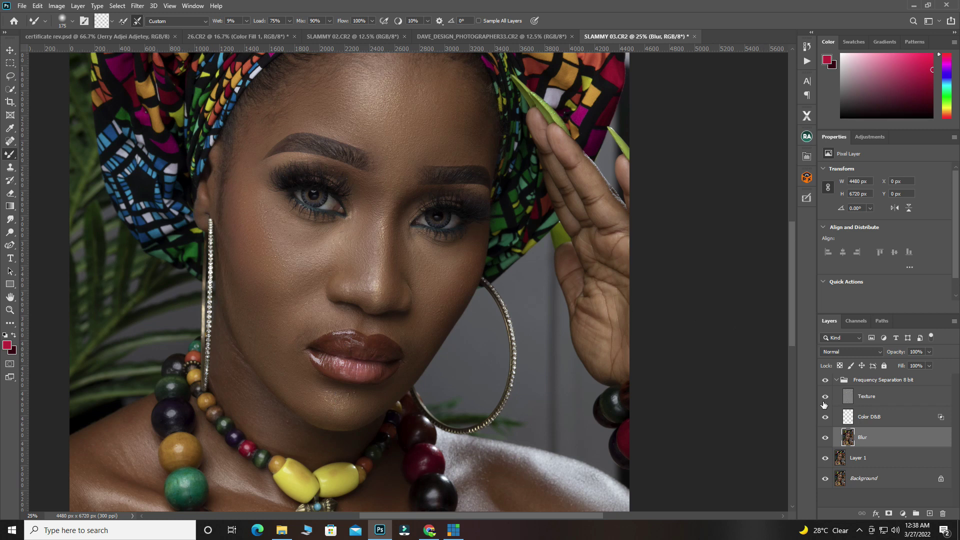
{"action": "scroll", "coordinate": [337, 249], "scroll_direction": "down", "scroll_amount": 1}
{"action": "scroll", "coordinate": [338, 251], "scroll_direction": "up", "scroll_amount": 3}
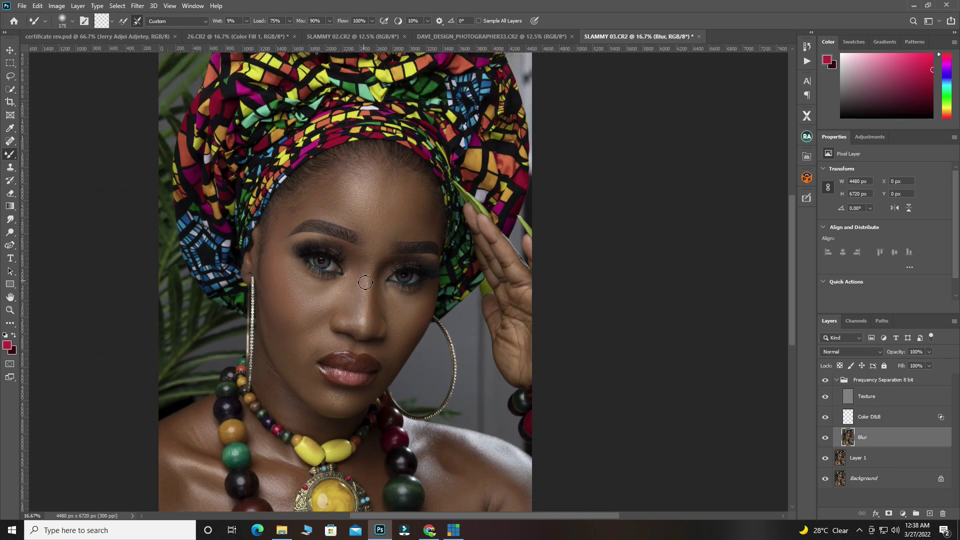
{"action": "scroll", "coordinate": [365, 283], "scroll_direction": "down", "scroll_amount": 5}
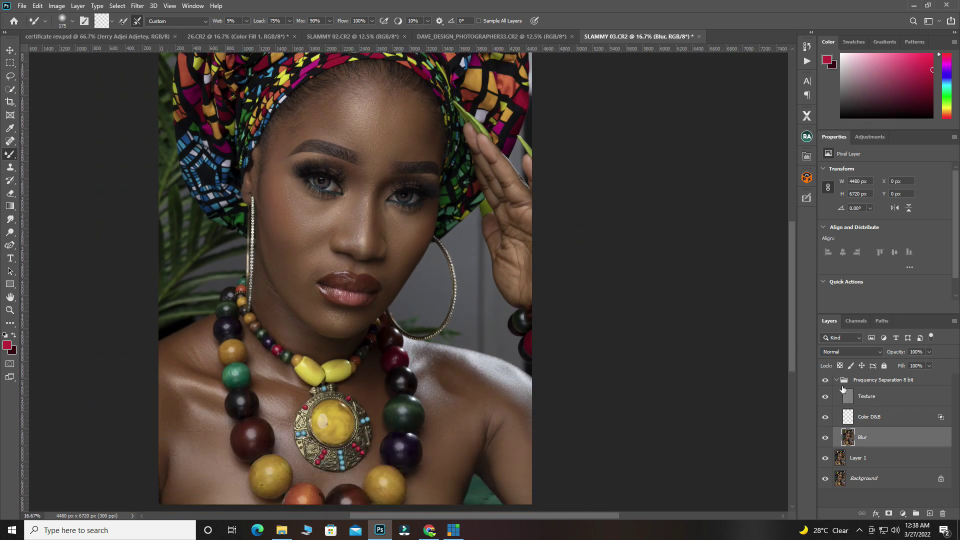
{"action": "left_click", "coordinate": [826, 381]}
{"action": "left_click", "coordinate": [826, 382]}
{"action": "left_click", "coordinate": [826, 382]}
{"action": "left_click", "coordinate": [356, 206], "text": "ctrl"}
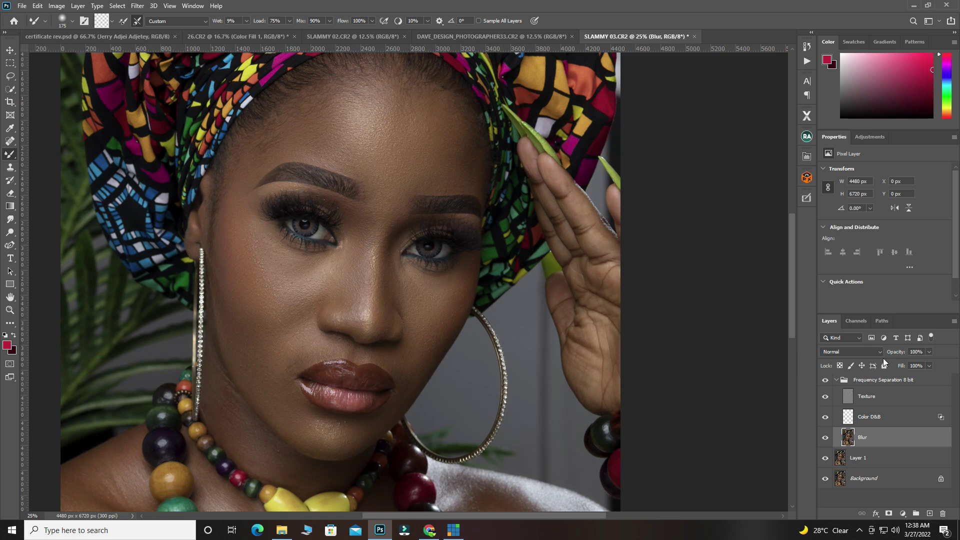
Collapse and re-expand the Frequency Separation group, and select its Blur layer again
{"action": "left_click", "coordinate": [838, 380]}
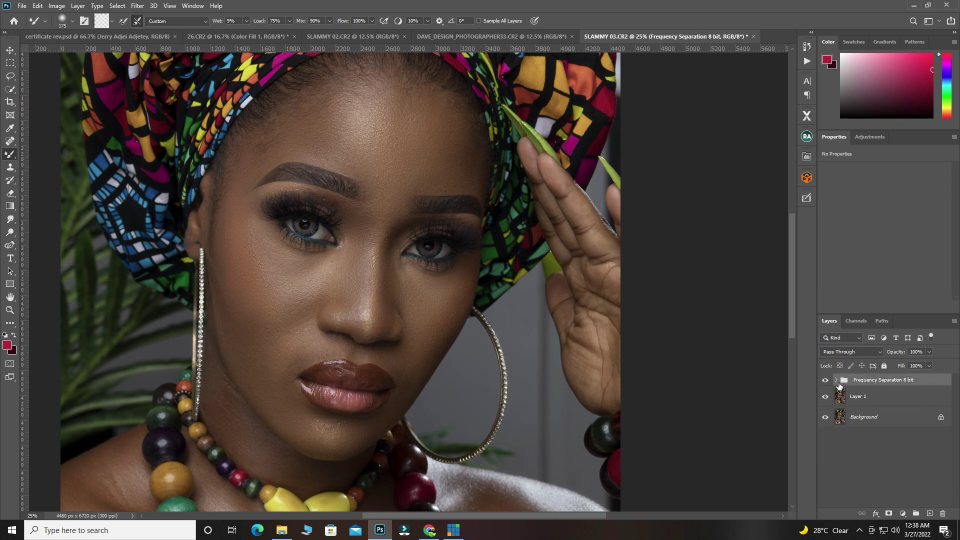
{"action": "left_click", "coordinate": [836, 380]}
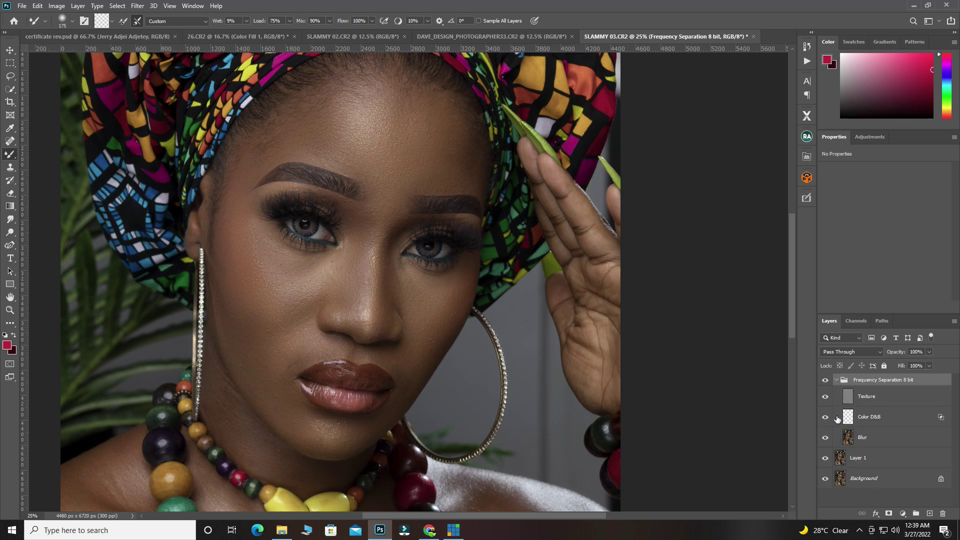
{"action": "left_click", "coordinate": [848, 438]}
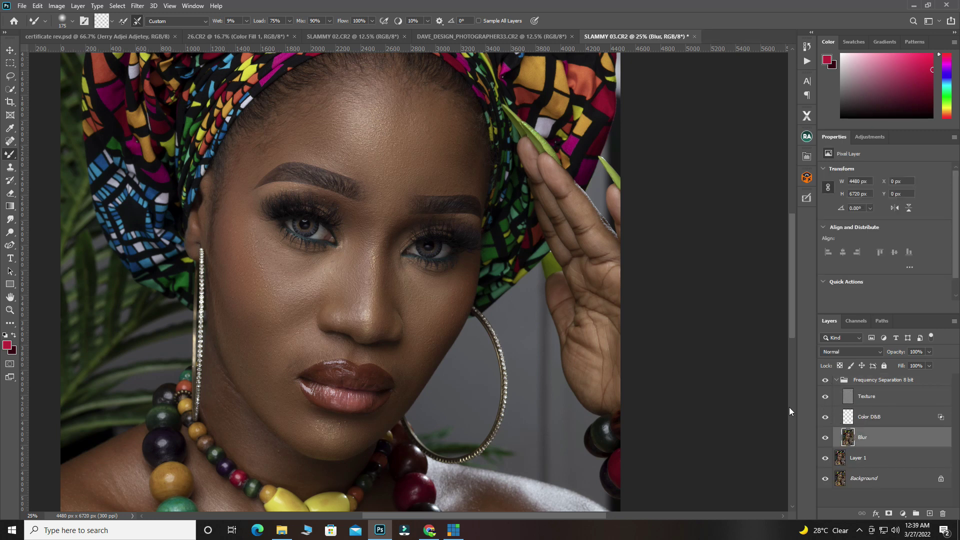
{"action": "scroll", "coordinate": [253, 194], "scroll_direction": "up", "scroll_amount": 2}
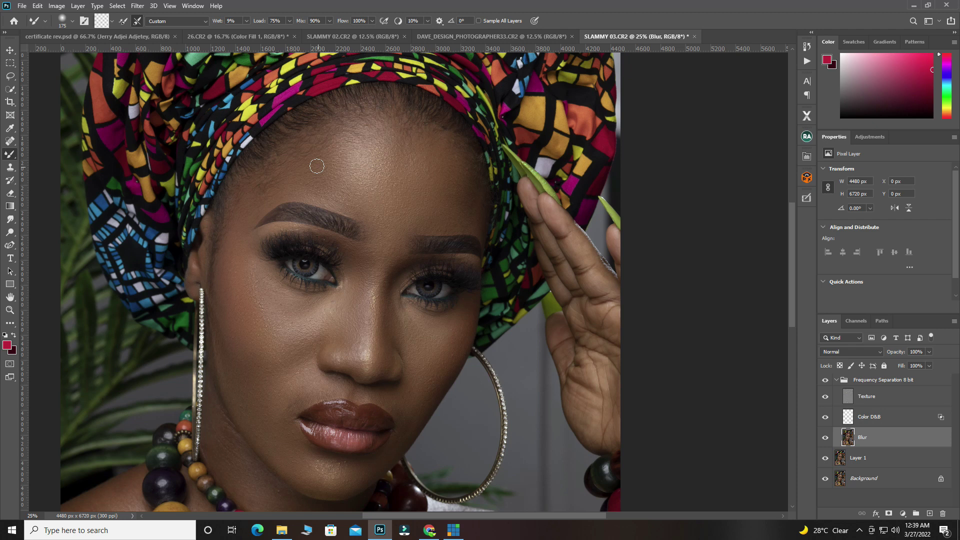
Try outlining the forehead and cheek areas with the Lasso in add-to-selection mode, then deselect them
{"action": "left_click", "coordinate": [10, 77]}
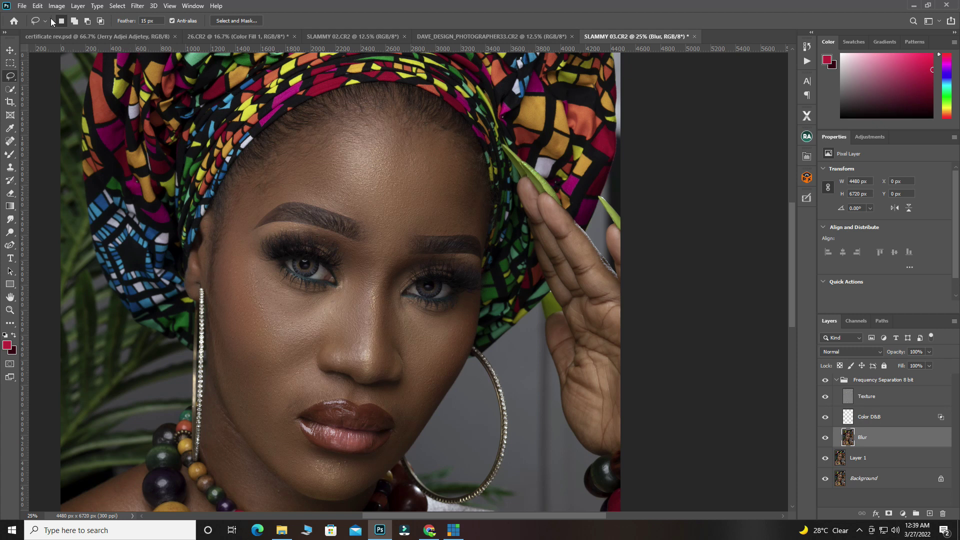
{"action": "left_click", "coordinate": [75, 21]}
{"action": "mouse_move", "coordinate": [338, 132]}
{"action": "left_mouse_down"}
{"action": "mouse_move", "coordinate": [320, 168]}
{"action": "mouse_move", "coordinate": [307, 156]}
{"action": "left_mouse_up"}
{"action": "left_click_drag", "start_coordinate": [240, 267], "coordinate": [236, 276]}
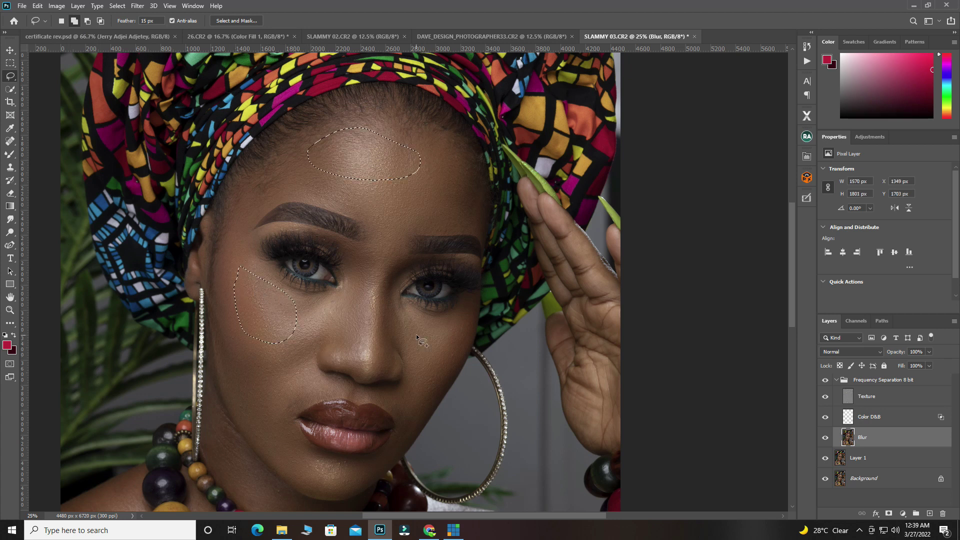
{"action": "mouse_move", "coordinate": [440, 317]}
{"action": "left_mouse_down"}
{"action": "mouse_move", "coordinate": [445, 374]}
{"action": "mouse_move", "coordinate": [400, 343]}
{"action": "mouse_move", "coordinate": [404, 323]}
{"action": "left_mouse_up"}
{"action": "left_click_drag", "start_coordinate": [256, 388], "coordinate": [257, 391]}
{"action": "key", "text": "ctrl+d"}
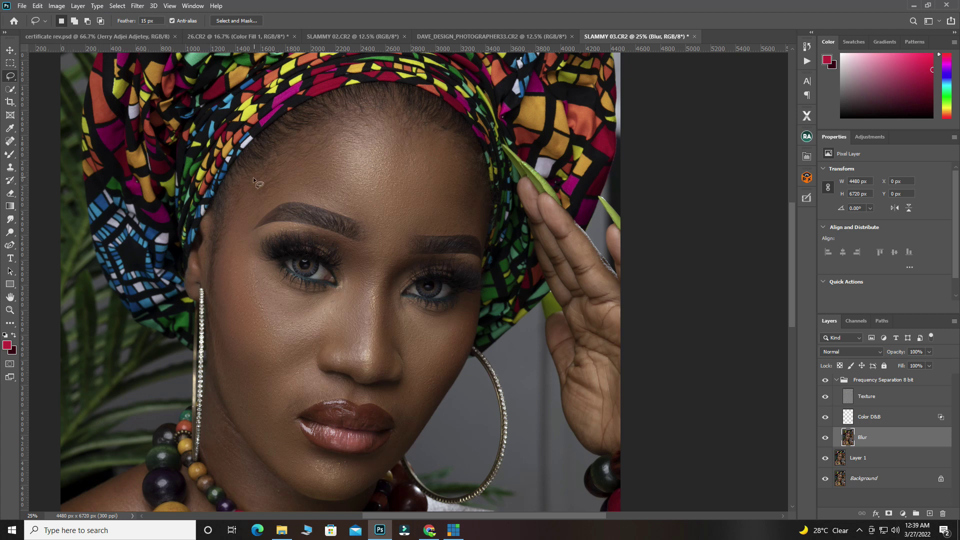
Lasso the whole forehead above the eyebrows with a 15 px feather and open Gaussian Blur for the selection
{"action": "mouse_move", "coordinate": [251, 181]}
{"action": "left_mouse_down"}
{"action": "mouse_move", "coordinate": [331, 122]}
{"action": "mouse_move", "coordinate": [405, 116]}
{"action": "mouse_move", "coordinate": [440, 126]}
{"action": "mouse_move", "coordinate": [461, 149]}
{"action": "mouse_move", "coordinate": [476, 212]}
{"action": "mouse_move", "coordinate": [466, 225]}
{"action": "mouse_move", "coordinate": [415, 223]}
{"action": "left_mouse_up"}
{"action": "left_click_drag", "start_coordinate": [241, 224], "coordinate": [251, 181]}
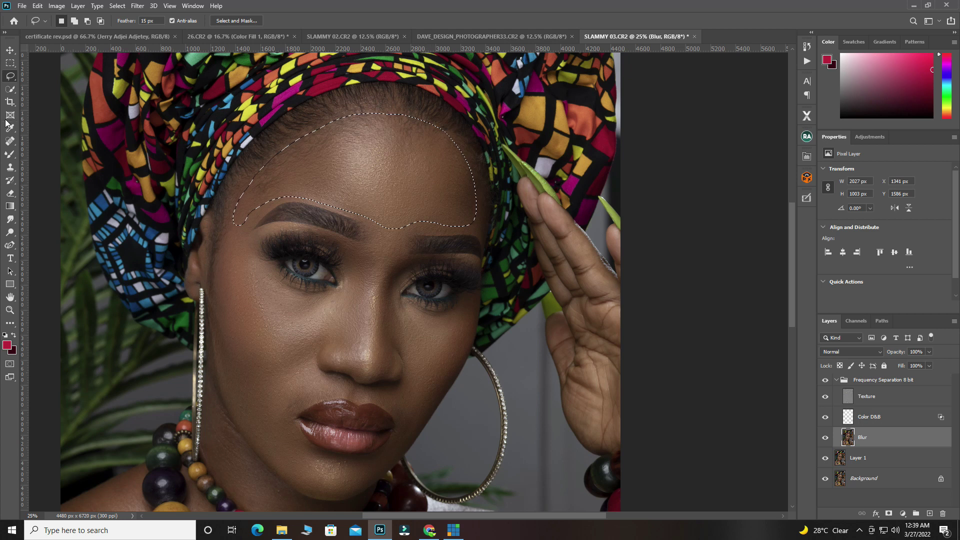
{"action": "left_click", "coordinate": [136, 8]}
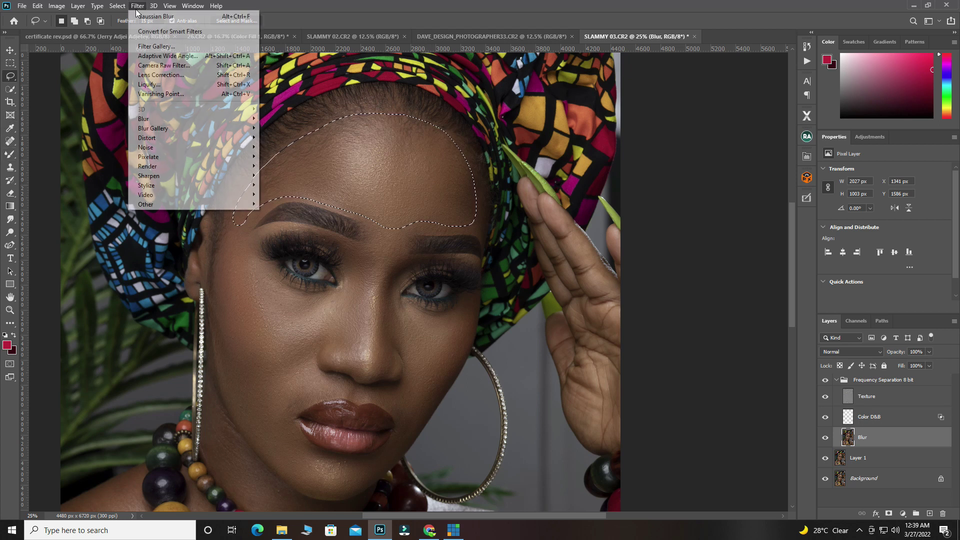
{"action": "mouse_move", "coordinate": [175, 125]}
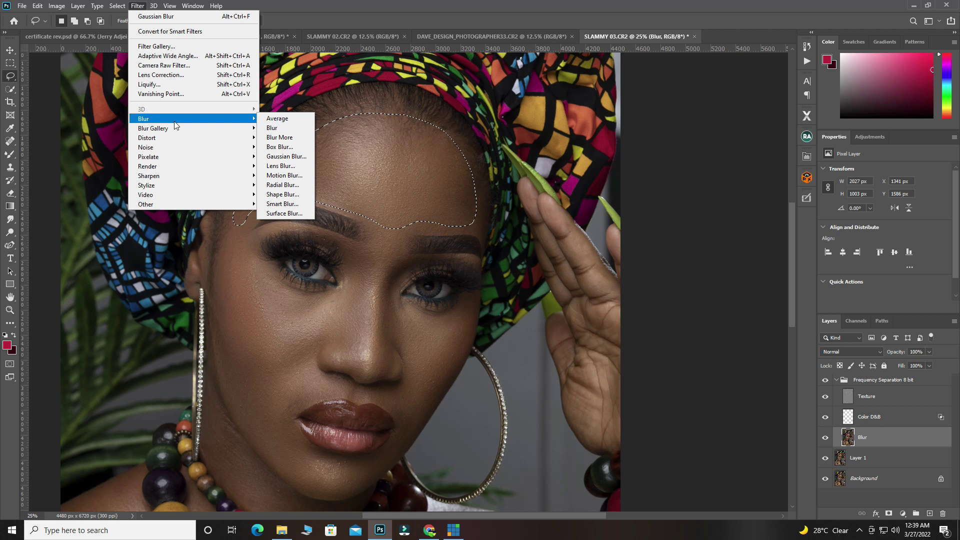
{"action": "left_click", "coordinate": [285, 156]}
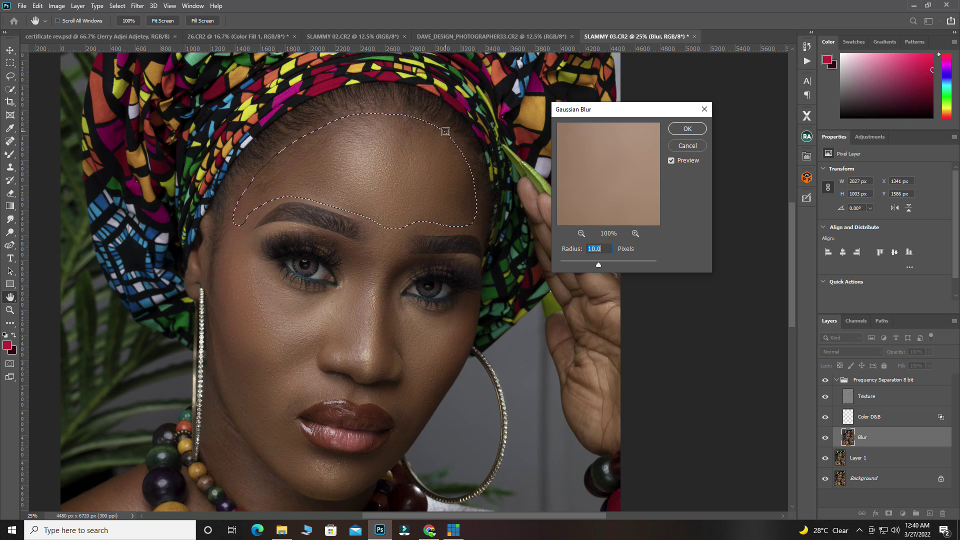
Preview blur radii of 20 and 30 px, apply Gaussian Blur at 20 px to the forehead, and deselect
{"action": "type", "text": "20"}
{"action": "left_click", "coordinate": [328, 168], "text": "ctrl"}
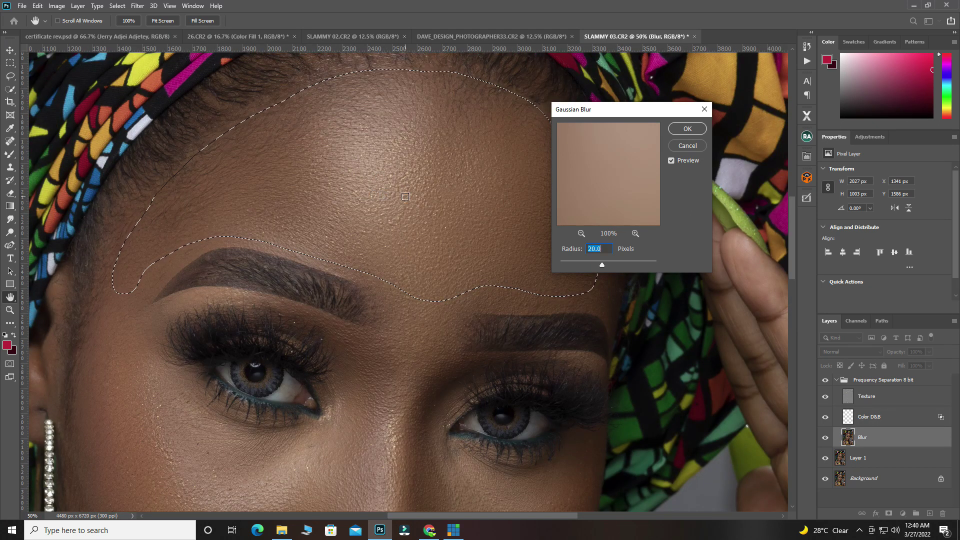
{"action": "type", "text": "30"}
{"action": "scroll", "coordinate": [424, 212], "scroll_direction": "down", "scroll_amount": 4}
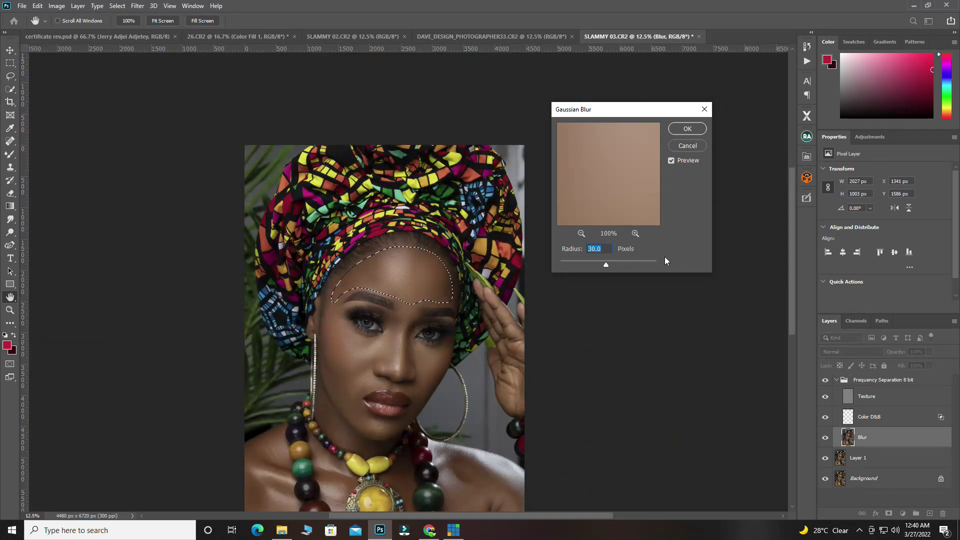
{"action": "type", "text": "20"}
{"action": "left_click", "coordinate": [675, 130]}
{"action": "left_click", "coordinate": [400, 301], "text": "ctrl"}
{"action": "scroll", "coordinate": [399, 302], "scroll_direction": "up", "scroll_amount": 1}
{"action": "scroll", "coordinate": [398, 302], "scroll_direction": "down", "scroll_amount": 2}
{"action": "key", "text": "ctrl+d"}
{"action": "scroll", "coordinate": [295, 242], "scroll_direction": "down", "scroll_amount": 1}
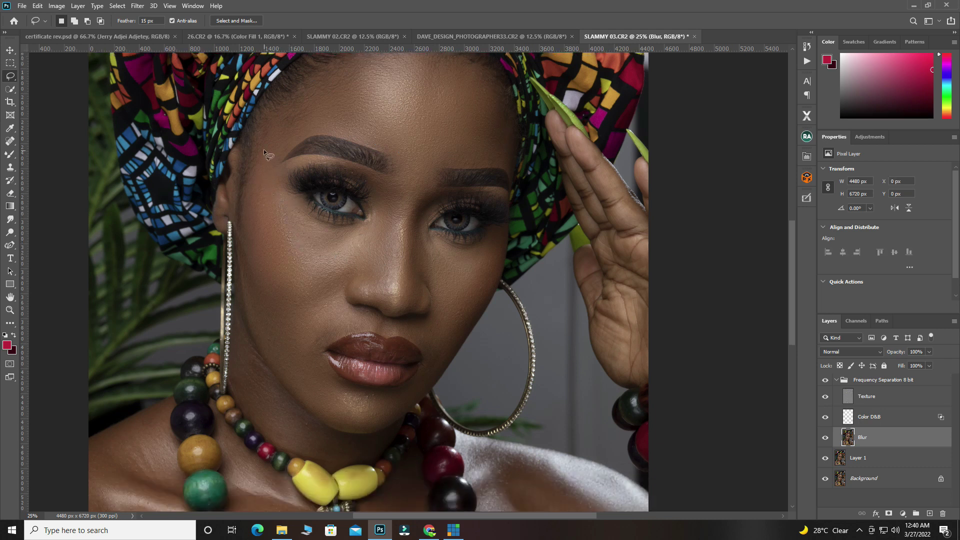
Lasso the upper cheek and under-eye area on the dangling-earring side, reapply the Gaussian Blur, and deselect
{"action": "mouse_move", "coordinate": [319, 232]}
{"action": "left_mouse_down"}
{"action": "mouse_move", "coordinate": [379, 222]}
{"action": "mouse_move", "coordinate": [386, 246]}
{"action": "mouse_move", "coordinate": [377, 268]}
{"action": "mouse_move", "coordinate": [313, 293]}
{"action": "mouse_move", "coordinate": [269, 290]}
{"action": "mouse_move", "coordinate": [240, 224]}
{"action": "mouse_move", "coordinate": [261, 148]}
{"action": "left_mouse_up"}
{"action": "right_click", "coordinate": [282, 216]}
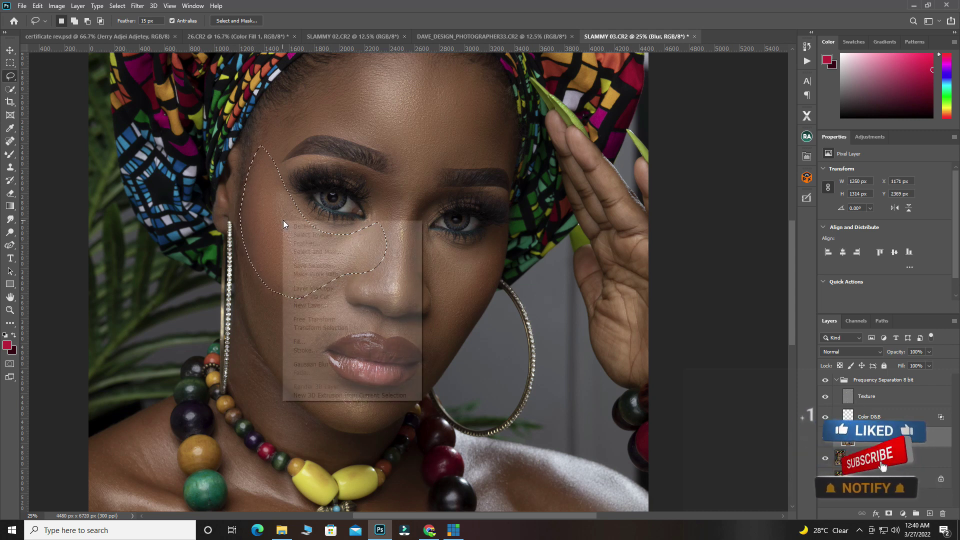
{"action": "left_click", "coordinate": [315, 364]}
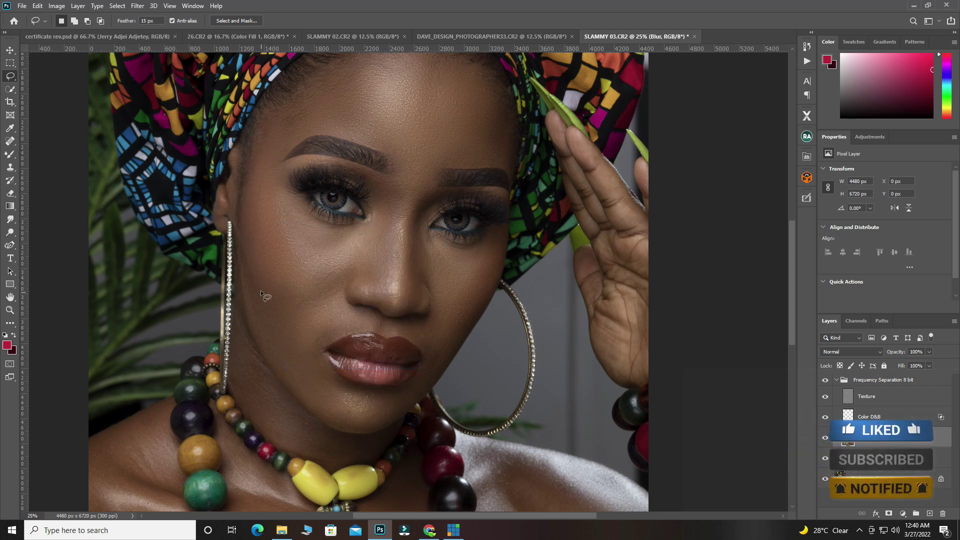
Lasso the lower cheek beside the mouth on the dangling-earring side, reapply the Gaussian Blur, and deselect
{"action": "mouse_move", "coordinate": [251, 271]}
{"action": "left_mouse_down"}
{"action": "mouse_move", "coordinate": [291, 305]}
{"action": "mouse_move", "coordinate": [342, 301]}
{"action": "mouse_move", "coordinate": [341, 326]}
{"action": "mouse_move", "coordinate": [314, 347]}
{"action": "mouse_move", "coordinate": [315, 364]}
{"action": "mouse_move", "coordinate": [339, 380]}
{"action": "mouse_move", "coordinate": [324, 401]}
{"action": "left_mouse_up"}
{"action": "left_click_drag", "start_coordinate": [245, 333], "coordinate": [251, 272]}
{"action": "right_click", "coordinate": [278, 311]}
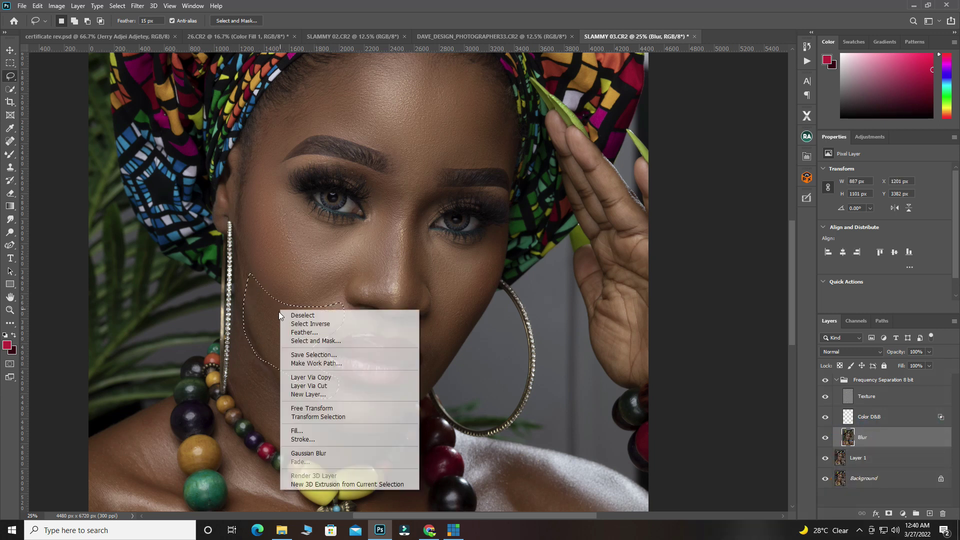
{"action": "left_click", "coordinate": [322, 453]}
{"action": "key", "text": "ctrl+d"}
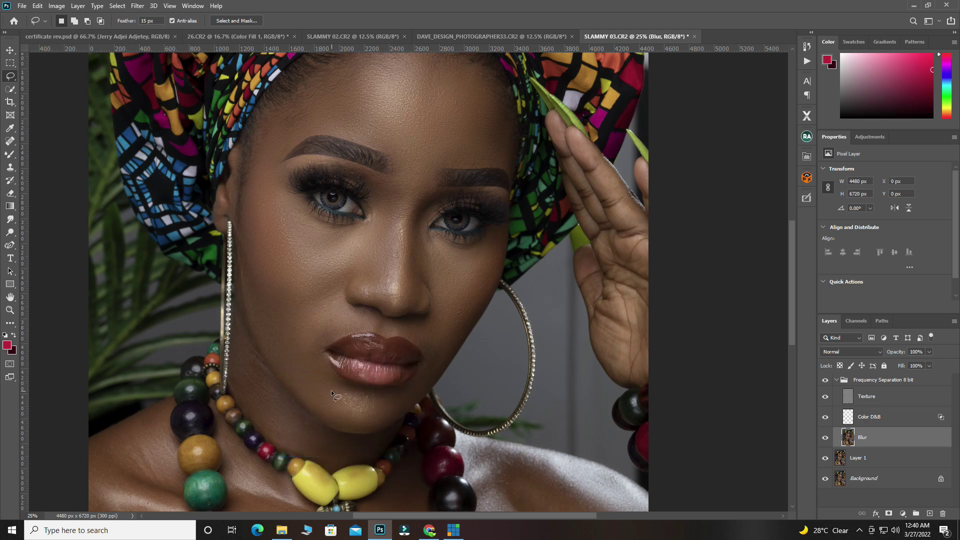
{"action": "key", "text": "ctrl+shift+d"}
{"action": "key", "text": "ctrl+d"}
Lasso the strip from the outer cheek along the jaw to the chin, reapply the Gaussian Blur, and deselect
{"action": "left_click_drag", "start_coordinate": [295, 311], "coordinate": [298, 318]}
{"action": "mouse_move", "coordinate": [247, 316]}
{"action": "left_mouse_down"}
{"action": "mouse_move", "coordinate": [239, 263]}
{"action": "mouse_move", "coordinate": [249, 245]}
{"action": "left_mouse_up"}
{"action": "left_click", "coordinate": [809, 161]}
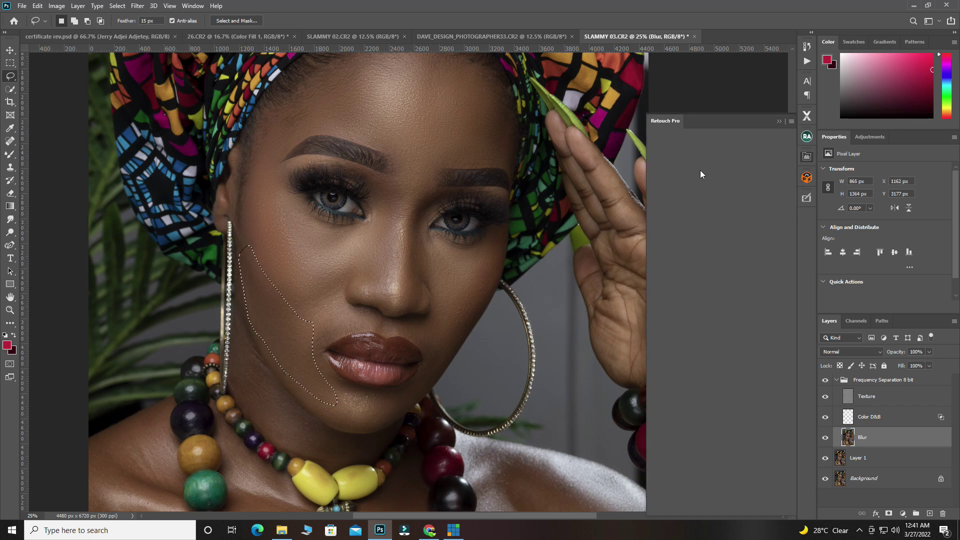
{"action": "right_click", "coordinate": [285, 334]}
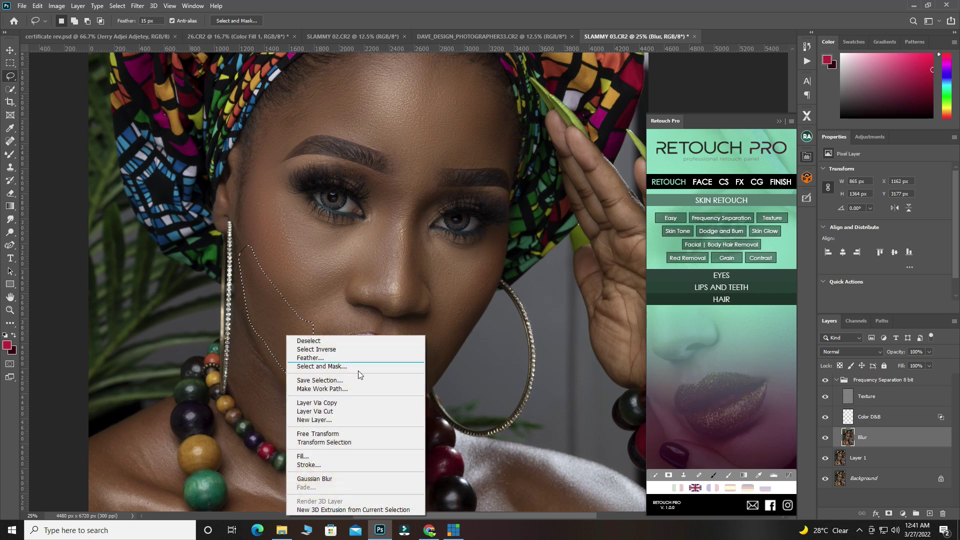
{"action": "left_click", "coordinate": [336, 479]}
{"action": "key", "text": "ctrl+d"}
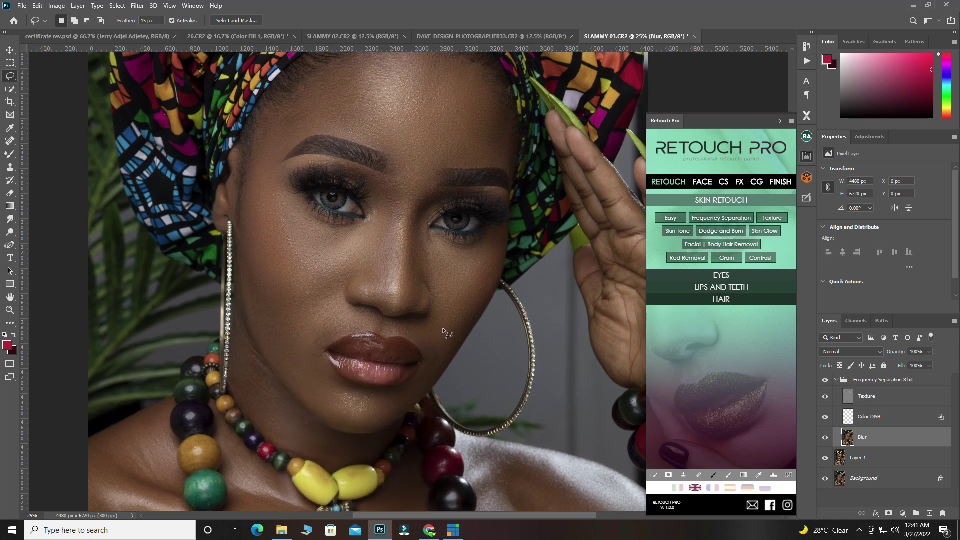
Lasso the cheek on the hoop-earring side from under the eye to the mouth and reapply the Gaussian Blur
{"action": "scroll", "coordinate": [440, 328], "scroll_direction": "up", "scroll_amount": 2}
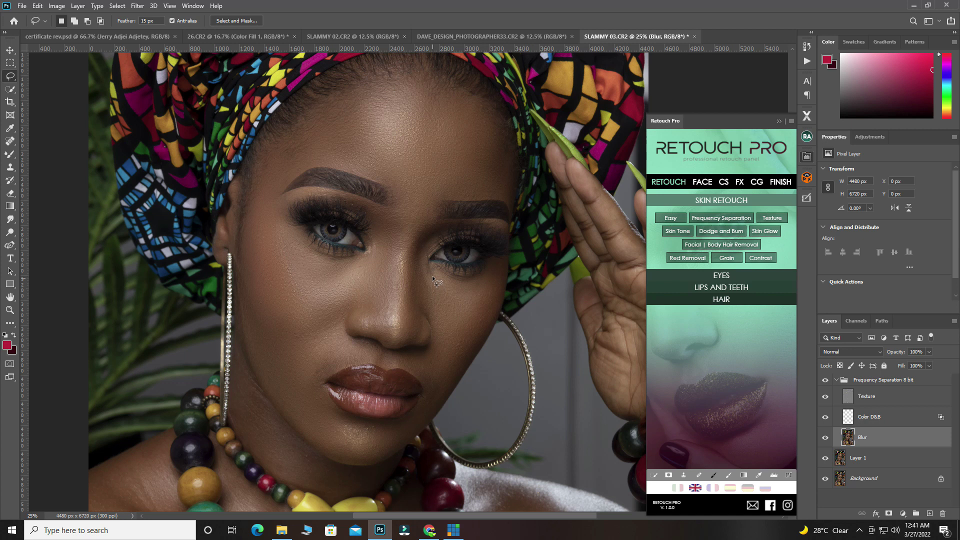
{"action": "left_click_drag", "start_coordinate": [491, 297], "coordinate": [466, 363]}
{"action": "mouse_move", "coordinate": [442, 393]}
{"action": "left_mouse_down"}
{"action": "mouse_move", "coordinate": [435, 323]}
{"action": "mouse_move", "coordinate": [422, 262]}
{"action": "left_mouse_up"}
{"action": "right_click", "coordinate": [456, 310]}
{"action": "left_click", "coordinate": [488, 448]}
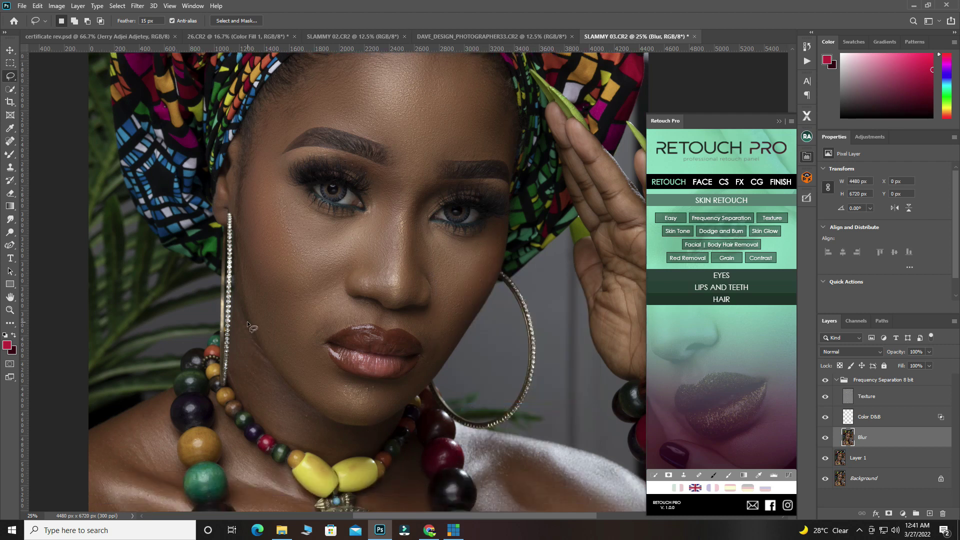
Lasso the jaw edge and neck strip beside the dangling earring, reapply the Gaussian Blur, and deselect
{"action": "mouse_move", "coordinate": [247, 321]}
{"action": "left_mouse_down"}
{"action": "mouse_move", "coordinate": [294, 402]}
{"action": "mouse_move", "coordinate": [348, 434]}
{"action": "mouse_move", "coordinate": [342, 445]}
{"action": "mouse_move", "coordinate": [317, 444]}
{"action": "mouse_move", "coordinate": [266, 416]}
{"action": "left_mouse_up"}
{"action": "left_click_drag", "start_coordinate": [240, 372], "coordinate": [243, 350]}
{"action": "right_click", "coordinate": [249, 370]}
{"action": "left_click", "coordinate": [288, 324]}
{"action": "key", "text": "ctrl+d"}
Lasso the top of the shoulder on the dangling-earring side, reapply the Gaussian Blur, and deselect
{"action": "left_click", "coordinate": [346, 345], "text": "alt"}
{"action": "left_click", "coordinate": [347, 345], "text": "alt"}
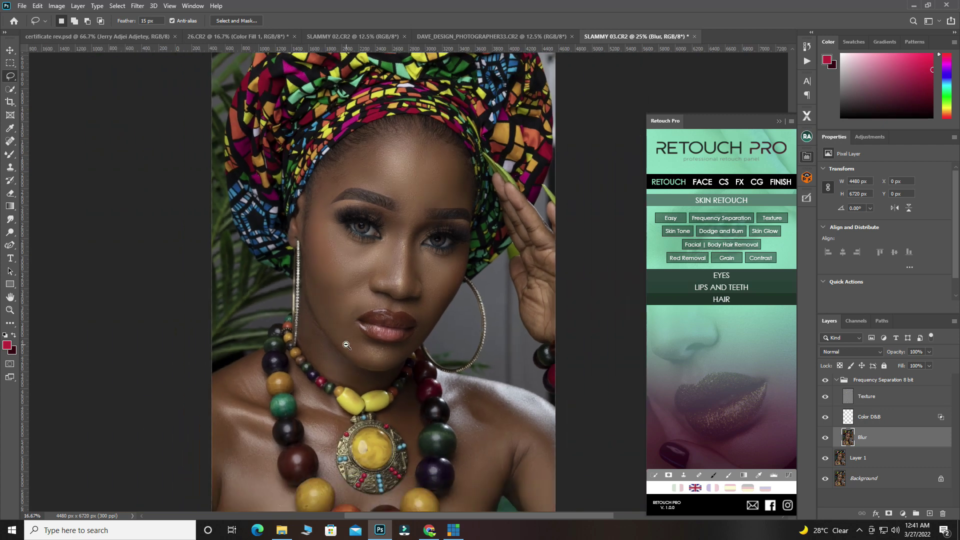
{"action": "left_click", "coordinate": [317, 320], "text": "ctrl"}
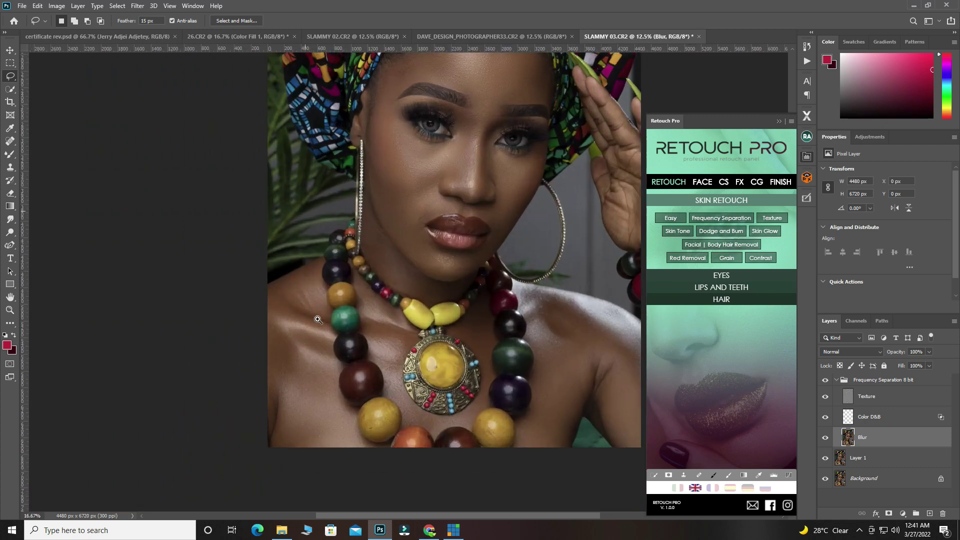
{"action": "mouse_move", "coordinate": [262, 267]}
{"action": "left_mouse_down"}
{"action": "mouse_move", "coordinate": [309, 261]}
{"action": "mouse_move", "coordinate": [326, 286]}
{"action": "mouse_move", "coordinate": [282, 301]}
{"action": "mouse_move", "coordinate": [248, 291]}
{"action": "mouse_move", "coordinate": [262, 268]}
{"action": "left_mouse_up"}
{"action": "right_click", "coordinate": [287, 275]}
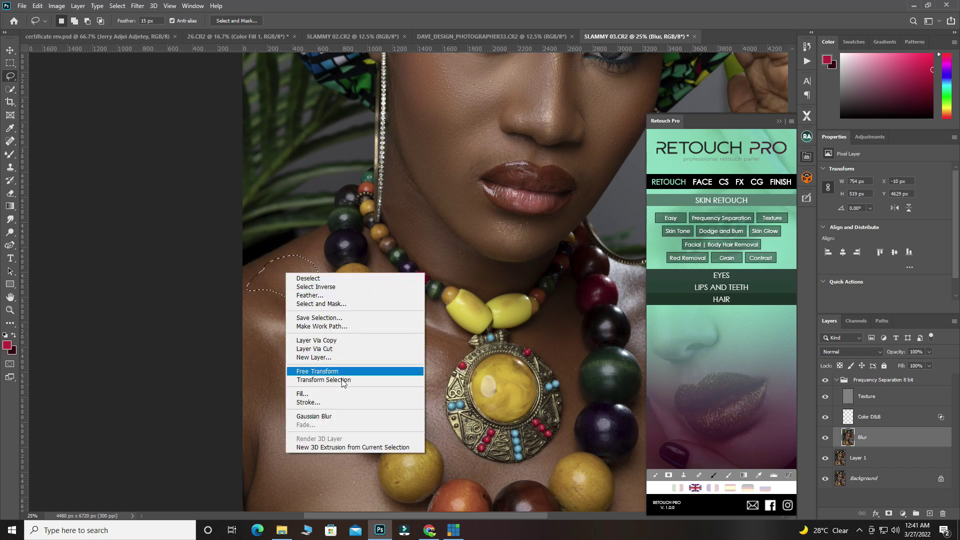
{"action": "left_click", "coordinate": [325, 415]}
{"action": "key", "text": "ctrl+d"}
Lasso the upper arm and chest outside the large beads on the dangling-earring side, reapply the Gaussian Blur, and deselect
{"action": "mouse_move", "coordinate": [251, 319]}
{"action": "left_mouse_down"}
{"action": "mouse_move", "coordinate": [295, 381]}
{"action": "mouse_move", "coordinate": [331, 400]}
{"action": "mouse_move", "coordinate": [353, 436]}
{"action": "mouse_move", "coordinate": [363, 506]}
{"action": "mouse_move", "coordinate": [278, 505]}
{"action": "mouse_move", "coordinate": [271, 405]}
{"action": "mouse_move", "coordinate": [242, 353]}
{"action": "left_mouse_up"}
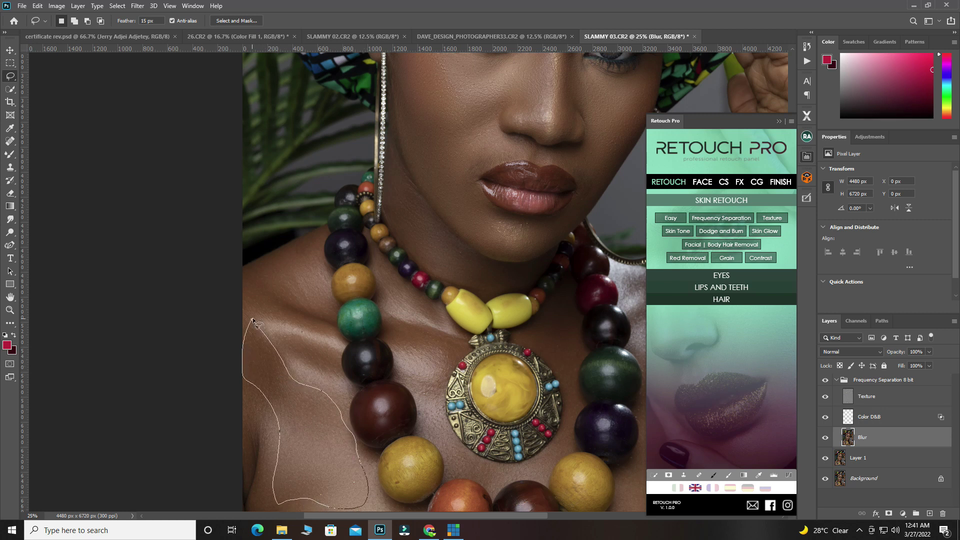
{"action": "left_click_drag", "start_coordinate": [252, 320], "coordinate": [253, 320]}
{"action": "right_click", "coordinate": [287, 392]}
{"action": "key", "text": "ctrl+d"}
Lasso the neck and collarbone skin between the two bead necklaces on the dangling-earring side, reapply the Gaussian Blur, and deselect
{"action": "scroll", "coordinate": [422, 383], "scroll_direction": "down", "scroll_amount": 1}
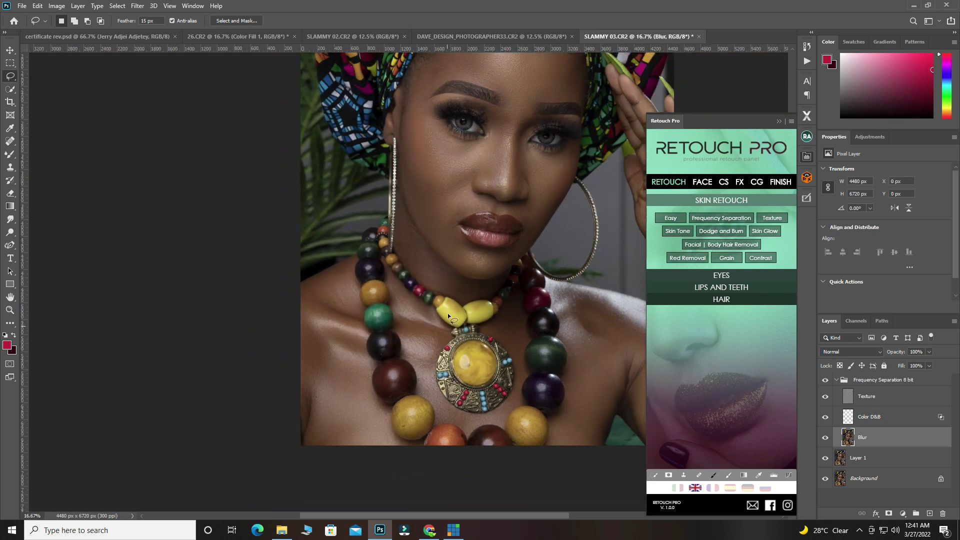
{"action": "scroll", "coordinate": [448, 313], "scroll_direction": "up", "scroll_amount": 1}
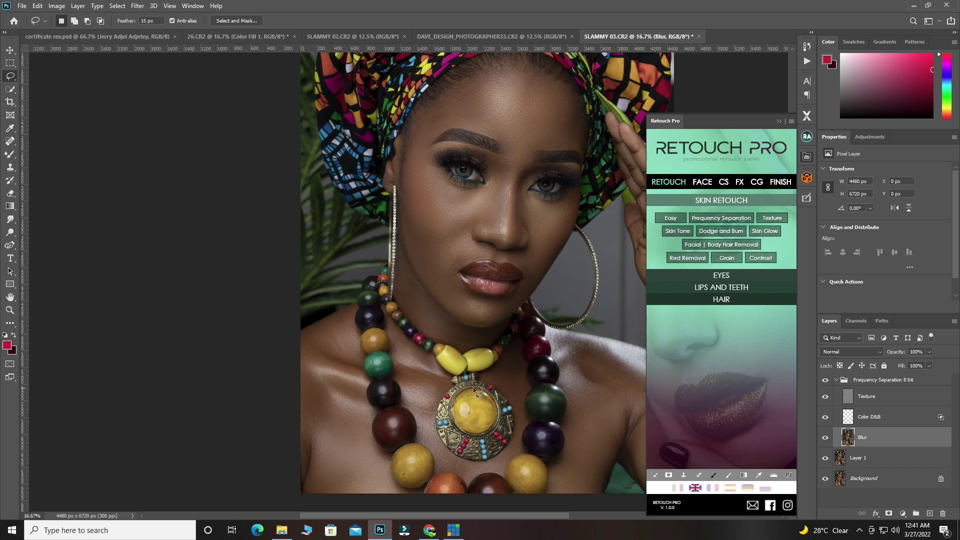
{"action": "scroll", "coordinate": [424, 372], "scroll_direction": "up", "scroll_amount": 1}
{"action": "mouse_move", "coordinate": [397, 328]}
{"action": "left_mouse_down"}
{"action": "mouse_move", "coordinate": [437, 359]}
{"action": "mouse_move", "coordinate": [450, 392]}
{"action": "mouse_move", "coordinate": [439, 408]}
{"action": "mouse_move", "coordinate": [408, 393]}
{"action": "mouse_move", "coordinate": [406, 355]}
{"action": "left_mouse_up"}
{"action": "right_click", "coordinate": [405, 355]}
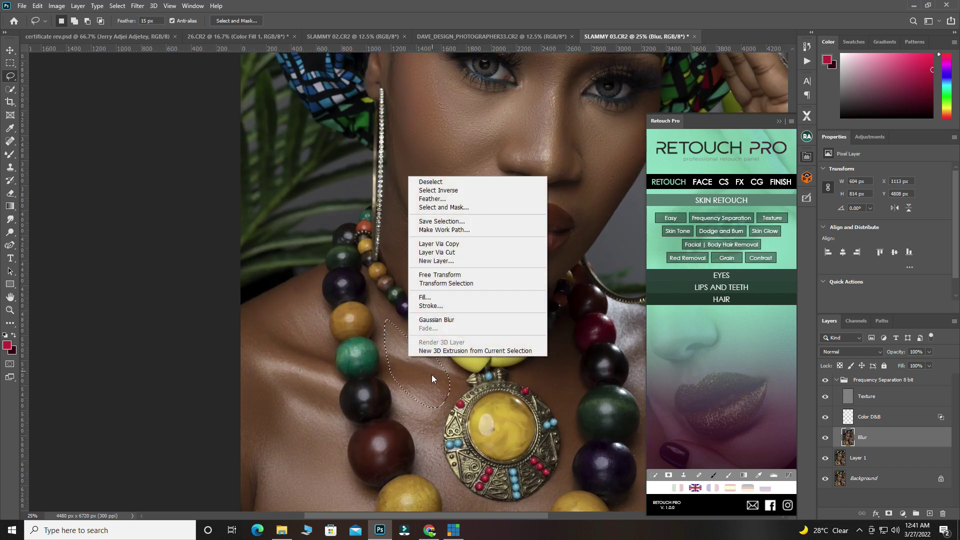
{"action": "left_click", "coordinate": [440, 320]}
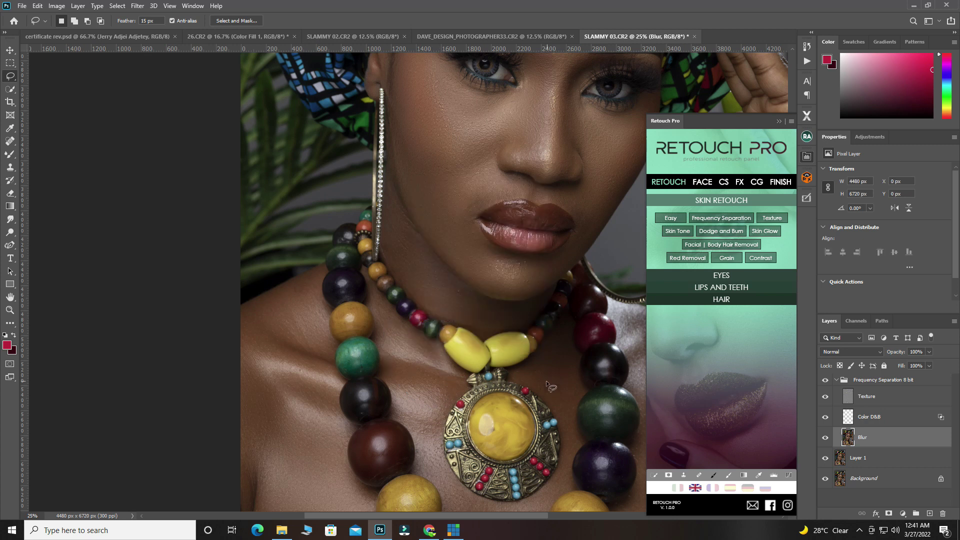
{"action": "scroll", "coordinate": [545, 379], "scroll_direction": "right", "scroll_amount": 3}
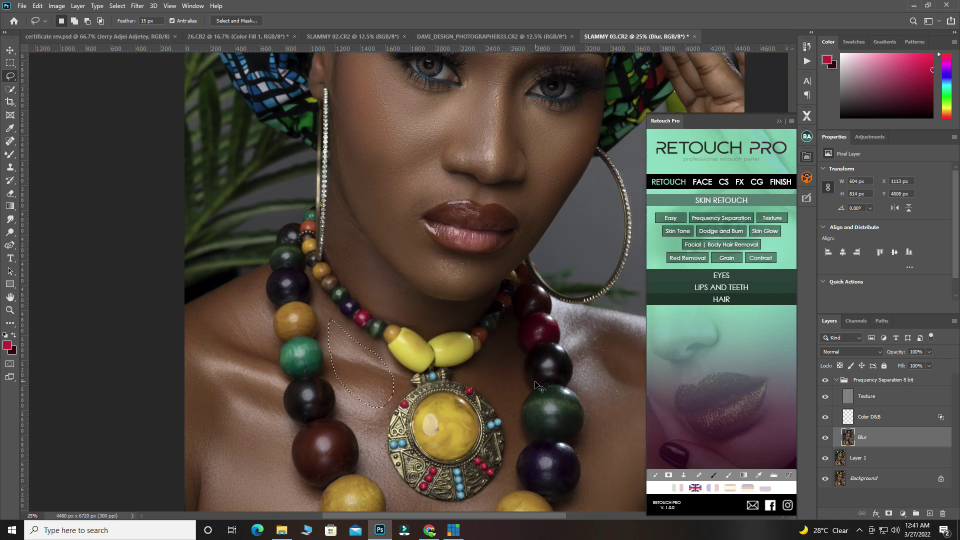
{"action": "left_click", "coordinate": [350, 354]}
Reapply the Gaussian Blur to lassoed patches under the small beads, along the collarbone, and between the pendant and the large beads
{"action": "mouse_move", "coordinate": [334, 321]}
{"action": "left_mouse_down"}
{"action": "mouse_move", "coordinate": [380, 358]}
{"action": "mouse_move", "coordinate": [339, 349]}
{"action": "mouse_move", "coordinate": [331, 331]}
{"action": "left_mouse_up"}
{"action": "right_click", "coordinate": [338, 333]}
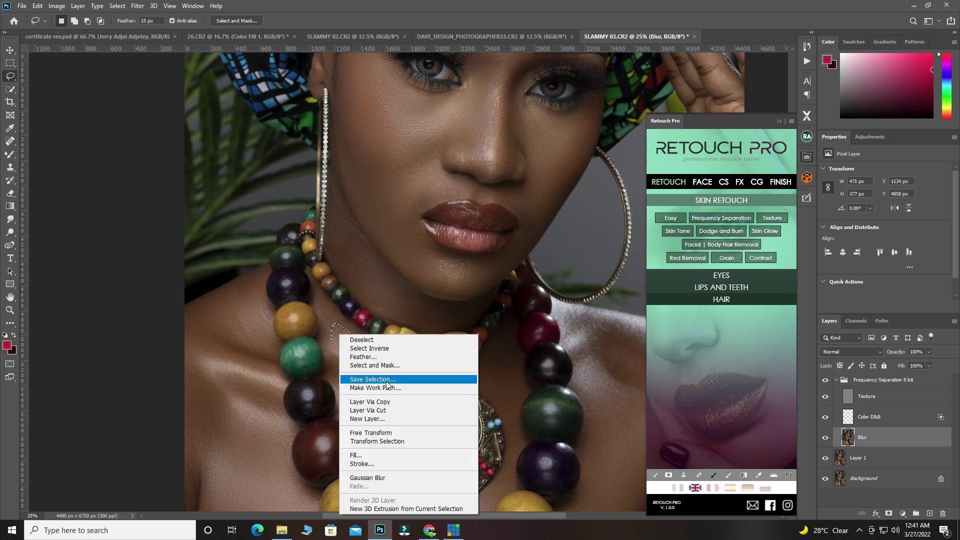
{"action": "left_click", "coordinate": [382, 478]}
{"action": "mouse_move", "coordinate": [342, 375]}
{"action": "left_mouse_down"}
{"action": "mouse_move", "coordinate": [376, 380]}
{"action": "mouse_move", "coordinate": [398, 397]}
{"action": "mouse_move", "coordinate": [339, 390]}
{"action": "left_mouse_up"}
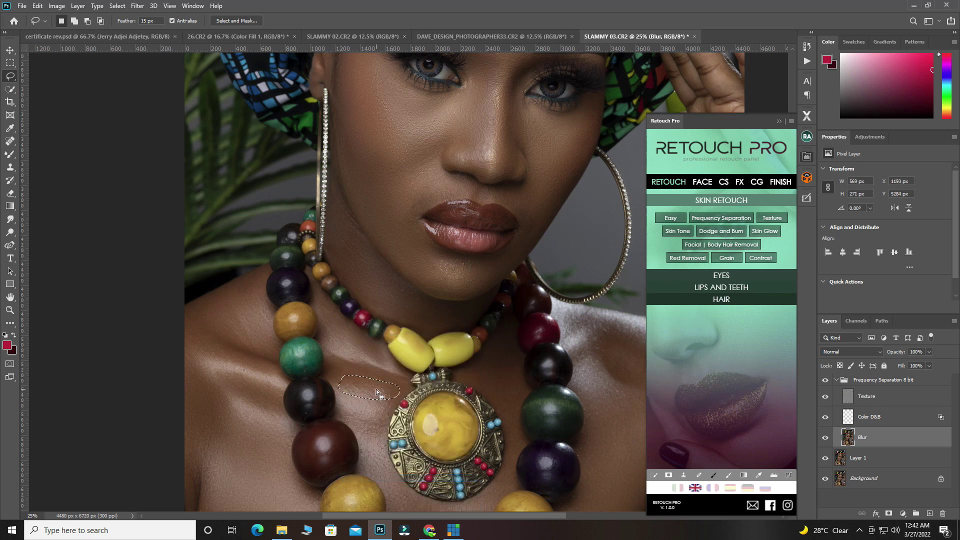
{"action": "right_click", "coordinate": [376, 389]}
{"action": "left_click", "coordinate": [406, 350]}
{"action": "left_click_drag", "start_coordinate": [372, 446], "coordinate": [374, 472]}
{"action": "right_click", "coordinate": [376, 455]}
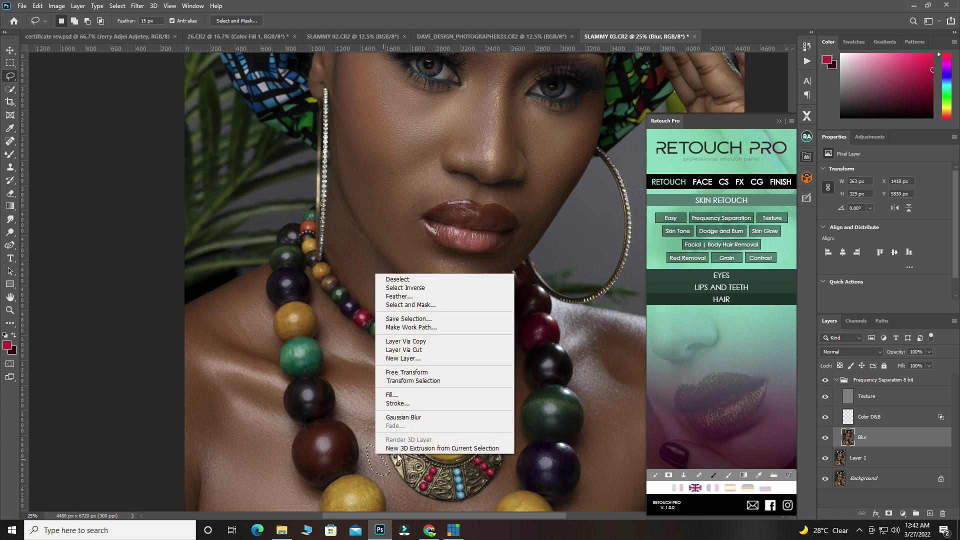
{"action": "left_click", "coordinate": [403, 417]}
Lasso the chest outside the large beads on the hoop-earring side, reapply the Gaussian Blur, and deselect
{"action": "scroll", "coordinate": [494, 459], "scroll_direction": "right", "scroll_amount": 2}
{"action": "scroll", "coordinate": [495, 459], "scroll_direction": "right", "scroll_amount": 4}
{"action": "mouse_move", "coordinate": [451, 334]}
{"action": "left_mouse_down"}
{"action": "mouse_move", "coordinate": [519, 410]}
{"action": "mouse_move", "coordinate": [517, 453]}
{"action": "mouse_move", "coordinate": [497, 495]}
{"action": "mouse_move", "coordinate": [481, 499]}
{"action": "mouse_move", "coordinate": [465, 488]}
{"action": "mouse_move", "coordinate": [455, 400]}
{"action": "mouse_move", "coordinate": [434, 335]}
{"action": "left_mouse_up"}
{"action": "right_click", "coordinate": [483, 398]}
{"action": "left_click", "coordinate": [510, 360]}
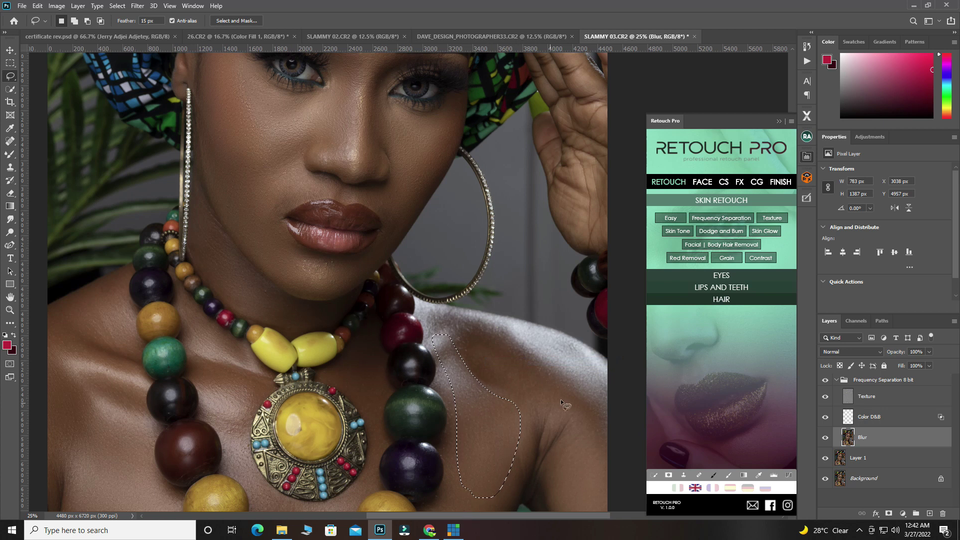
{"action": "key", "text": "ctrl+d"}
Lasso the bright top of the shoulder on the hoop-earring side, reapply the Gaussian Blur, and deselect
{"action": "scroll", "coordinate": [500, 370], "scroll_direction": "right", "scroll_amount": 4}
{"action": "mouse_move", "coordinate": [473, 341]}
{"action": "left_mouse_down"}
{"action": "mouse_move", "coordinate": [527, 398]}
{"action": "mouse_move", "coordinate": [473, 372]}
{"action": "mouse_move", "coordinate": [411, 320]}
{"action": "left_mouse_up"}
{"action": "right_click", "coordinate": [486, 361]}
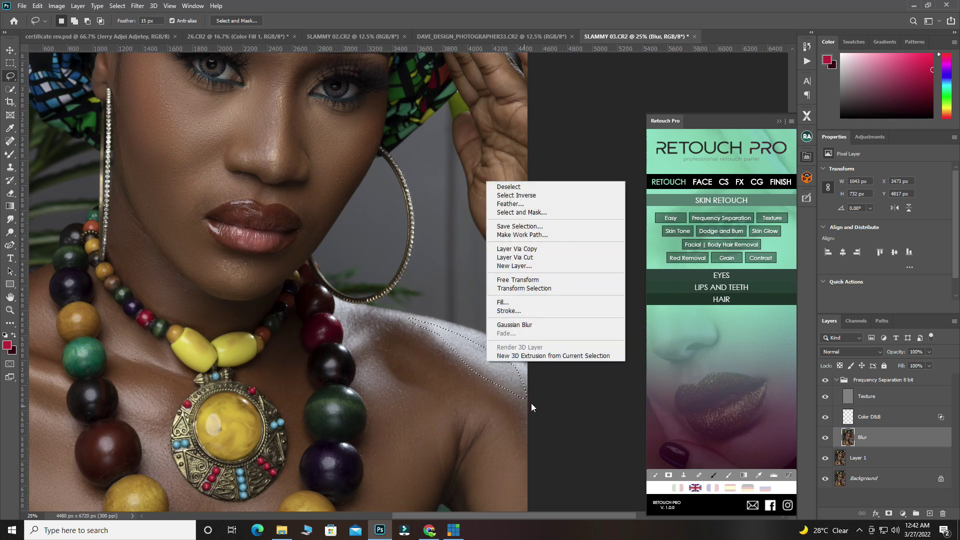
{"action": "left_click", "coordinate": [514, 325]}
{"action": "key", "text": "ctrl+d"}
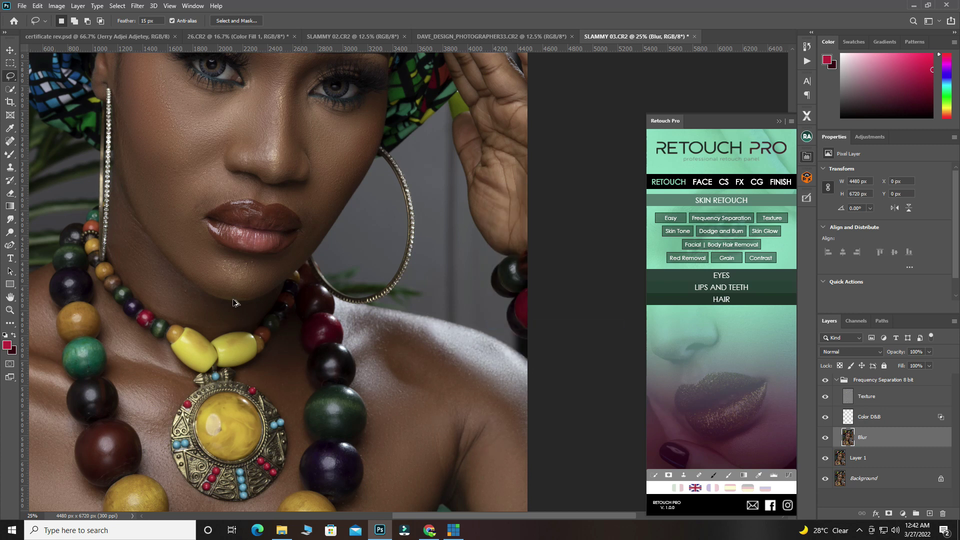
Select and collapse the Frequency Separation 8 bit group
{"action": "key", "text": "ctrl+minus"}
{"action": "key", "text": "ctrl+minus"}
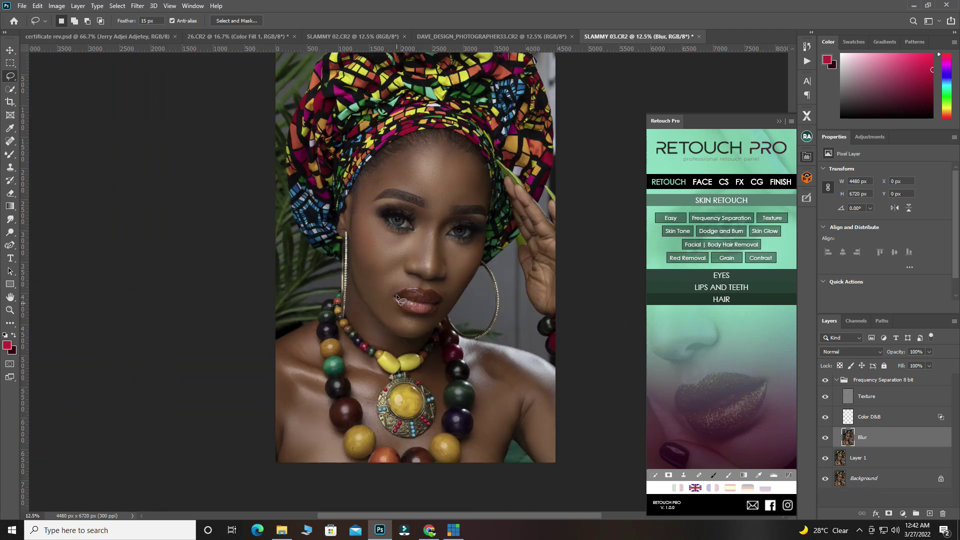
{"action": "scroll", "coordinate": [395, 294], "scroll_direction": "up", "scroll_amount": 1}
{"action": "scroll", "coordinate": [389, 320], "scroll_direction": "up", "scroll_amount": 1}
{"action": "scroll", "coordinate": [389, 340], "scroll_direction": "down", "scroll_amount": 1}
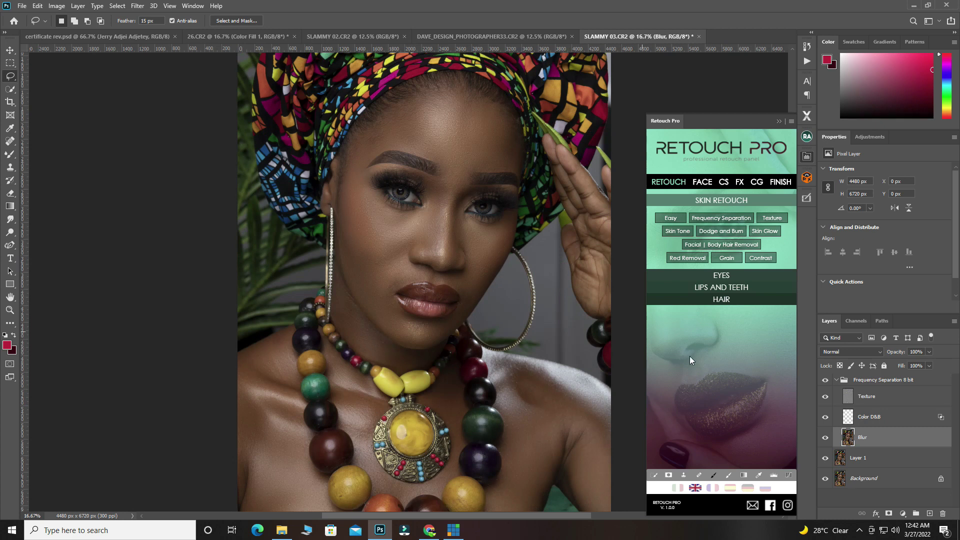
{"action": "left_click", "coordinate": [839, 383]}
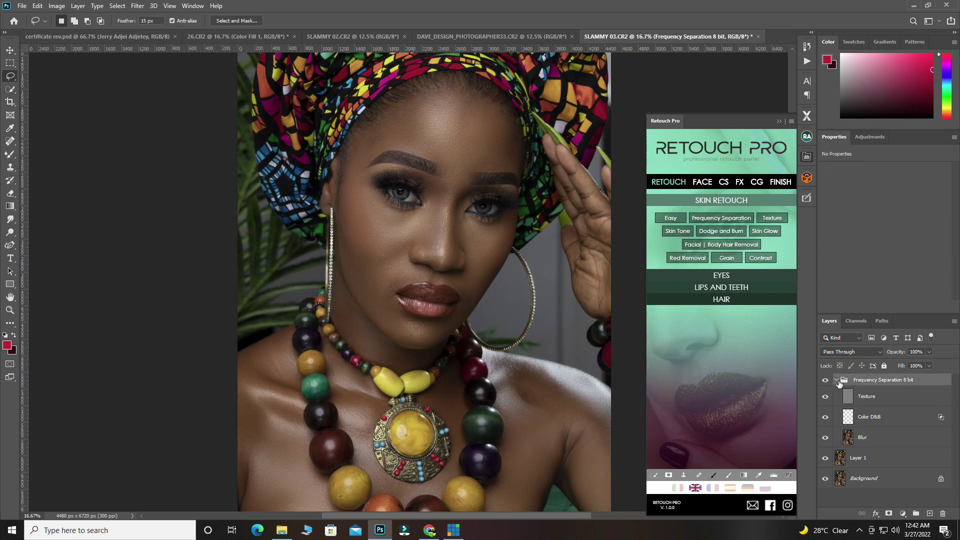
{"action": "scroll", "coordinate": [539, 371], "scroll_direction": "right", "scroll_amount": 1}
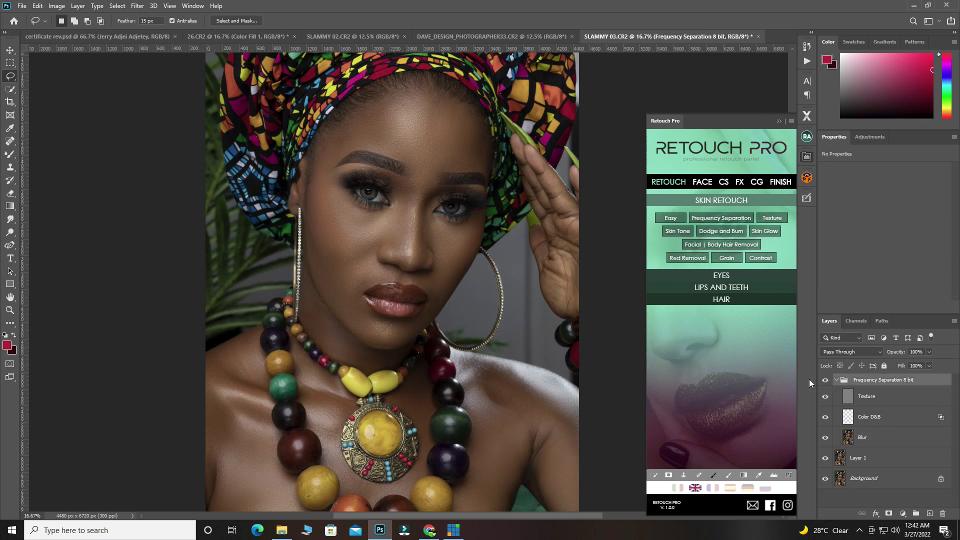
{"action": "left_click", "coordinate": [835, 380]}
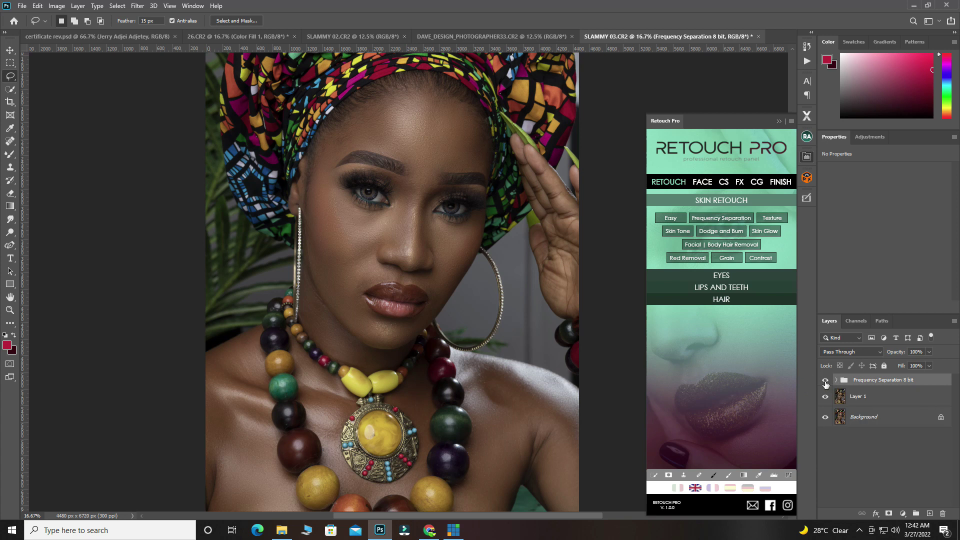
Toggle the visibility of the Frequency Separation 8 bit group to compare the skin before and after retouching
{"action": "left_click", "coordinate": [825, 383]}
{"action": "left_click", "coordinate": [825, 383]}
{"action": "left_click", "coordinate": [825, 382]}
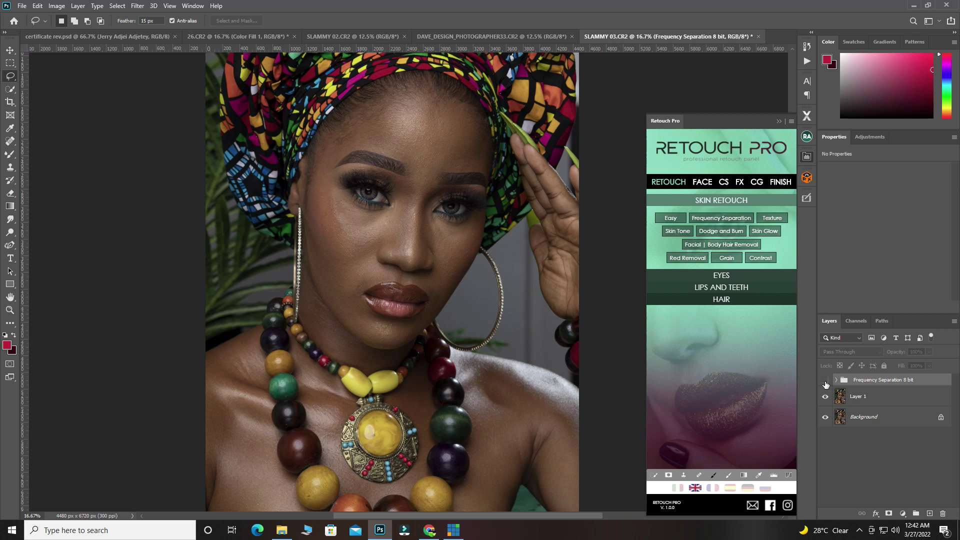
{"action": "left_click", "coordinate": [825, 383]}
{"action": "left_click", "coordinate": [825, 383]}
{"action": "left_click", "coordinate": [826, 382]}
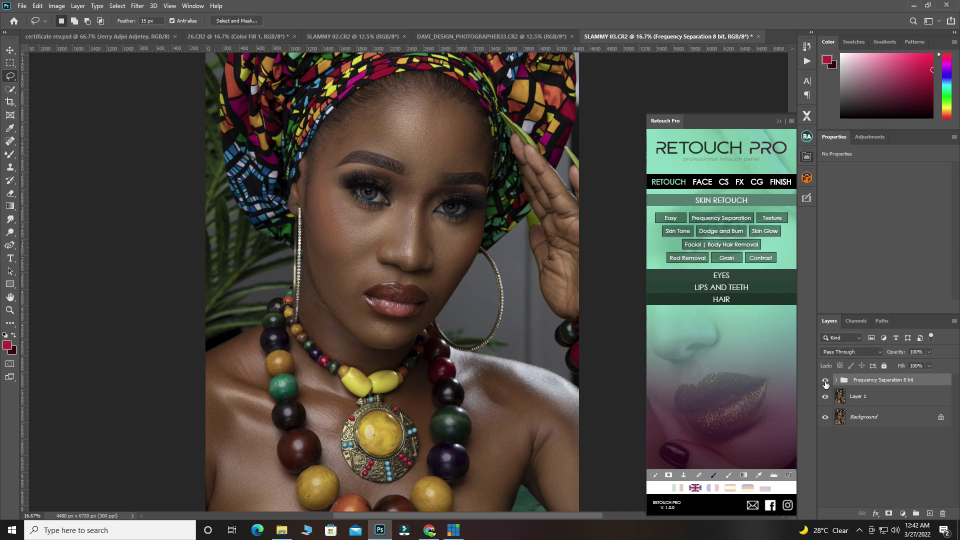
Stamp the retouched result into a new layer on top and open it in the Camera Raw Filter
{"action": "left_click", "coordinate": [876, 405]}
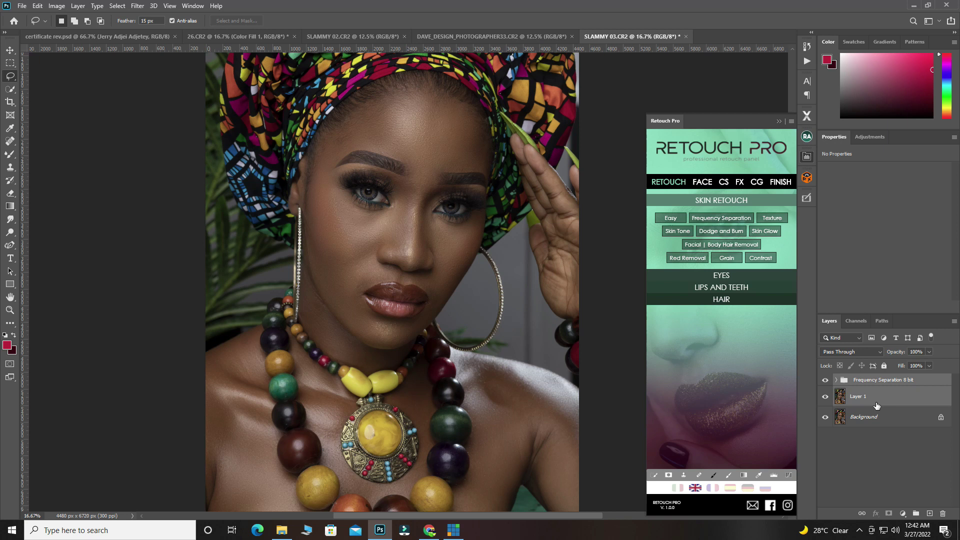
{"action": "key", "text": "ctrl+alt+shift+e"}
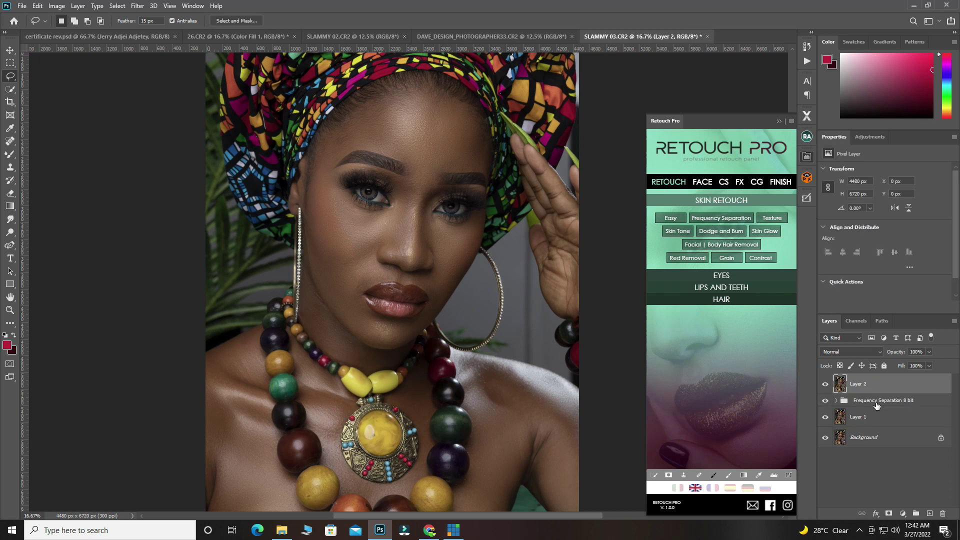
{"action": "left_click", "coordinate": [137, 6]}
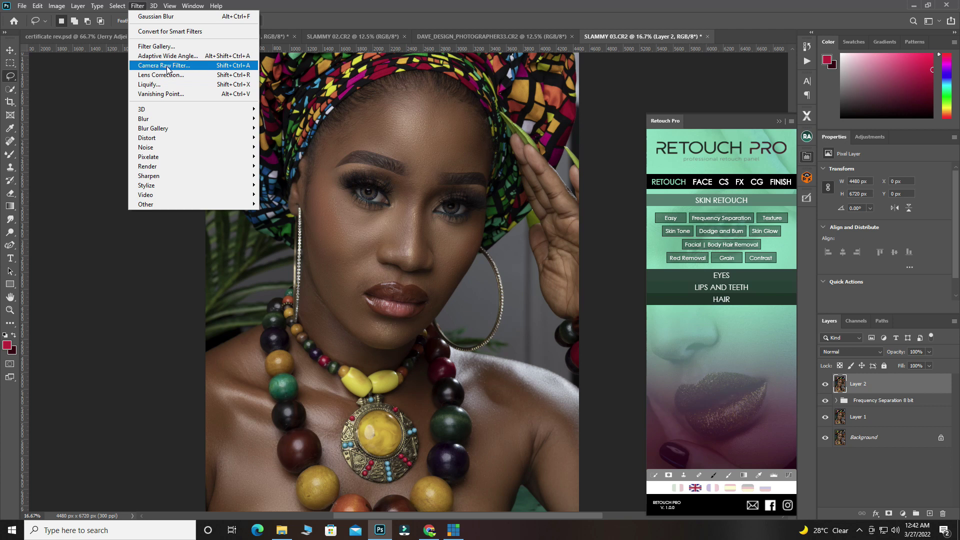
{"action": "left_click", "coordinate": [167, 67]}
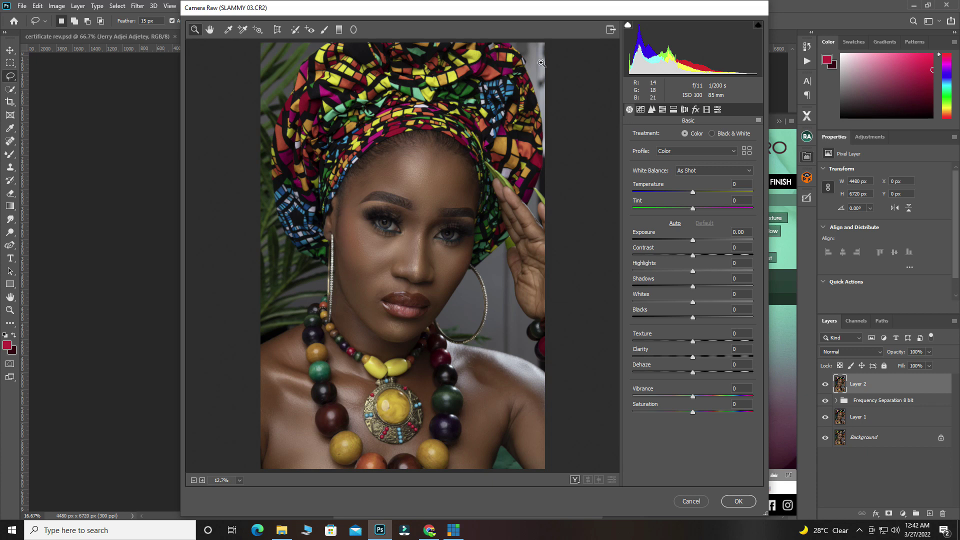
{"action": "left_click", "coordinate": [718, 110]}
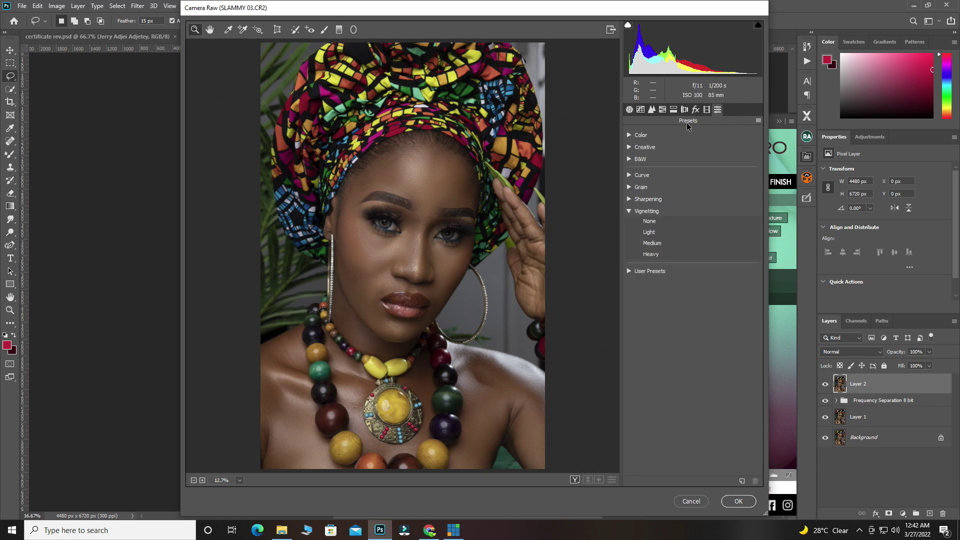
{"action": "left_click", "coordinate": [709, 110]}
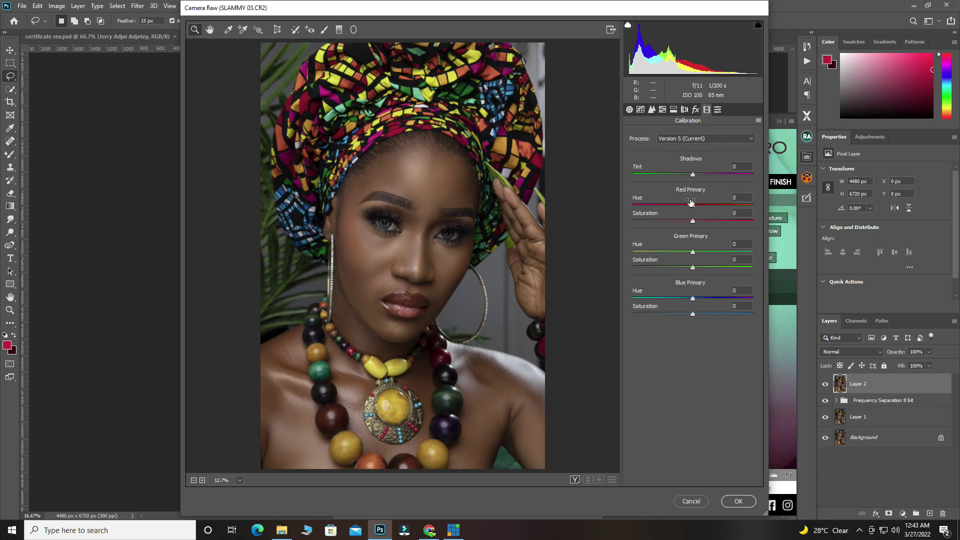
{"action": "left_click", "coordinate": [652, 110]}
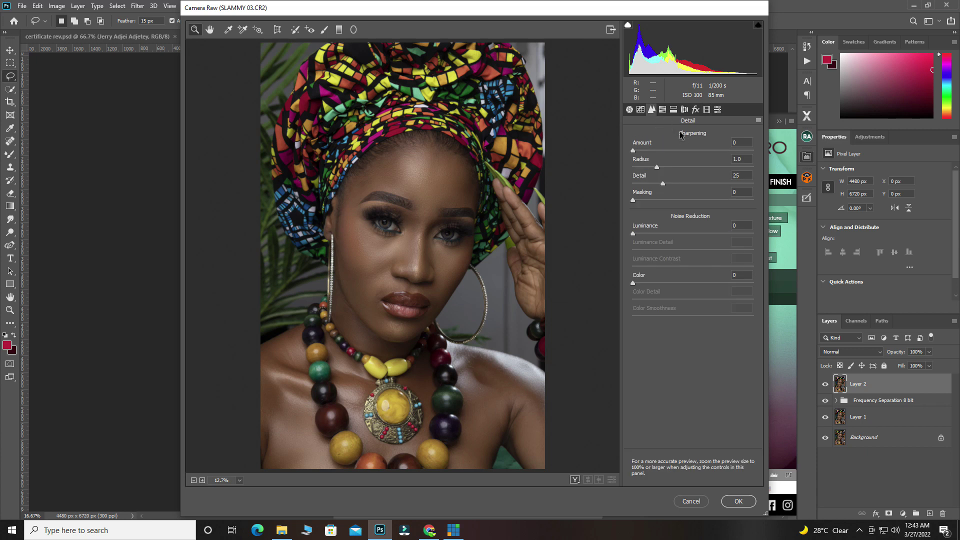
Shift the HSL hues to Reds -27, Oranges +28, Yellows -12, Aquas +35 and Purples -2
{"action": "left_click", "coordinate": [662, 110]}
{"action": "left_click_drag", "start_coordinate": [692, 172], "coordinate": [685, 205]}
{"action": "left_click_drag", "start_coordinate": [692, 238], "coordinate": [713, 239]}
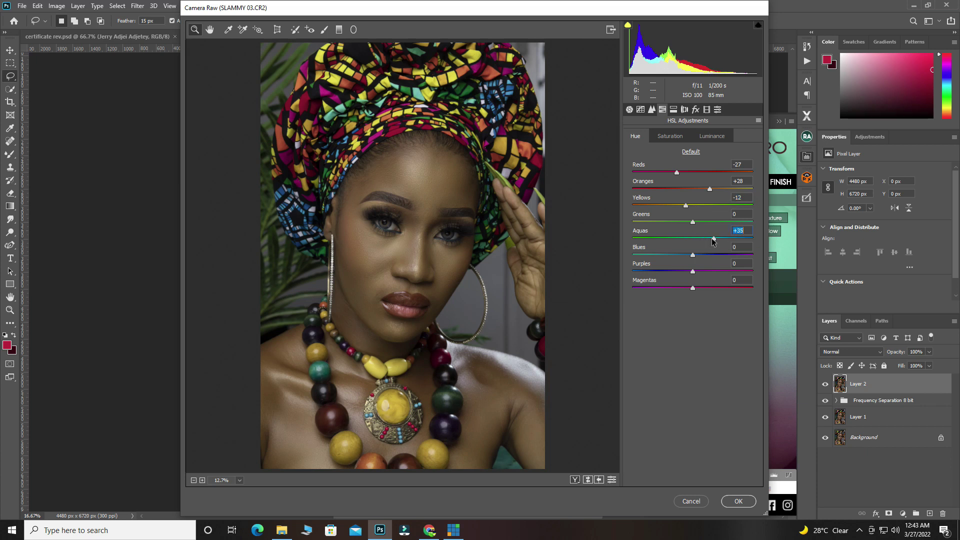
{"action": "left_click_drag", "start_coordinate": [692, 270], "coordinate": [699, 254]}
Raise the HSL saturation of Greens to +46, Yellows to +30 and Blues to +11
{"action": "left_click", "coordinate": [657, 136]}
{"action": "left_click_drag", "start_coordinate": [692, 222], "coordinate": [711, 205]}
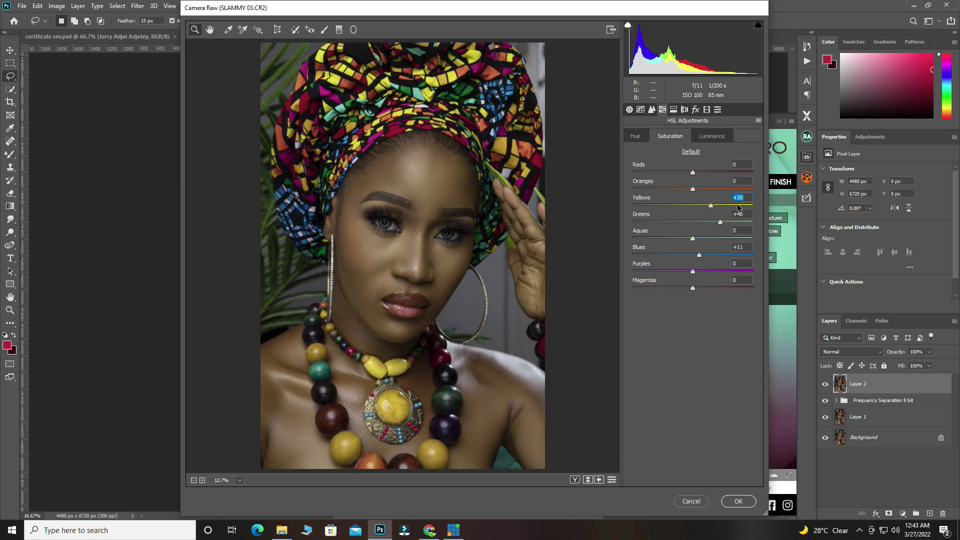
{"action": "left_click_drag", "start_coordinate": [710, 205], "coordinate": [713, 207]}
Reset the Yellows, Greens and Blues saturation values to 0
{"action": "type", "text": "0"}
{"action": "key", "text": "Tab"}
{"action": "type", "text": "0"}
{"action": "left_click", "coordinate": [739, 248]}
{"action": "type", "text": "0"}
Reset the changed HSL hue values for Reds, Oranges, Yellows, Aquas and Purples to 0
{"action": "left_click", "coordinate": [645, 137]}
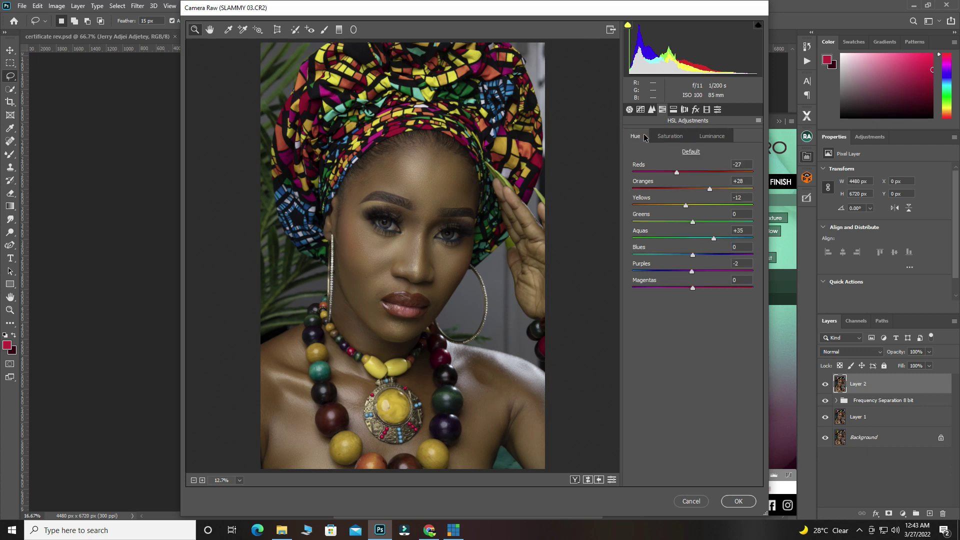
{"action": "left_click", "coordinate": [744, 164]}
{"action": "type", "text": "0"}
{"action": "left_click", "coordinate": [744, 181]}
{"action": "type", "text": "00"}
{"action": "left_click", "coordinate": [748, 230]}
{"action": "type", "text": "00"}
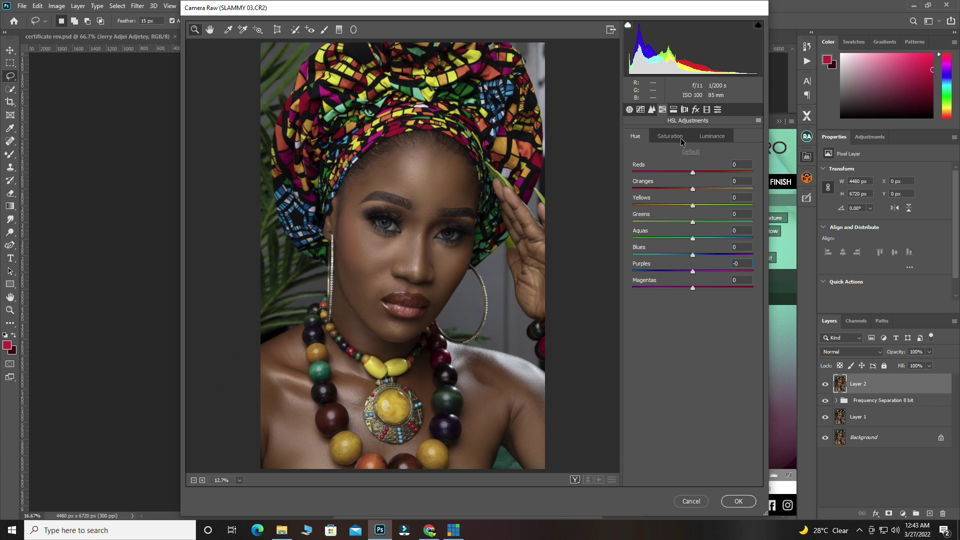
In the camera calibration, set the Shadows Tint to -11 and the Red Primary Saturation to +5
{"action": "left_click", "coordinate": [713, 137]}
{"action": "left_click", "coordinate": [717, 110]}
{"action": "left_click", "coordinate": [706, 110]}
{"action": "mouse_move", "coordinate": [692, 174]}
{"action": "left_mouse_down"}
{"action": "mouse_move", "coordinate": [672, 175]}
{"action": "mouse_move", "coordinate": [710, 179]}
{"action": "mouse_move", "coordinate": [663, 186]}
{"action": "mouse_move", "coordinate": [685, 186]}
{"action": "left_mouse_up"}
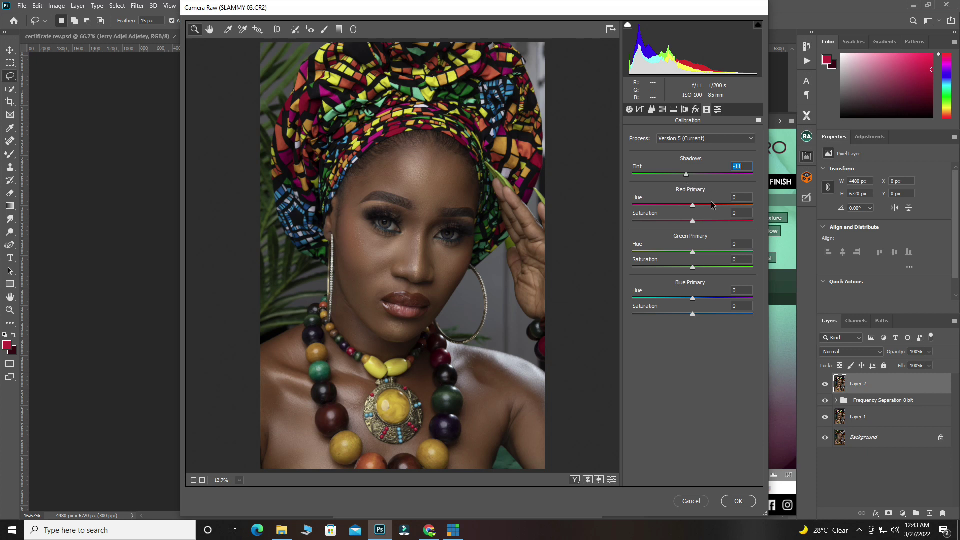
{"action": "left_click", "coordinate": [695, 223]}
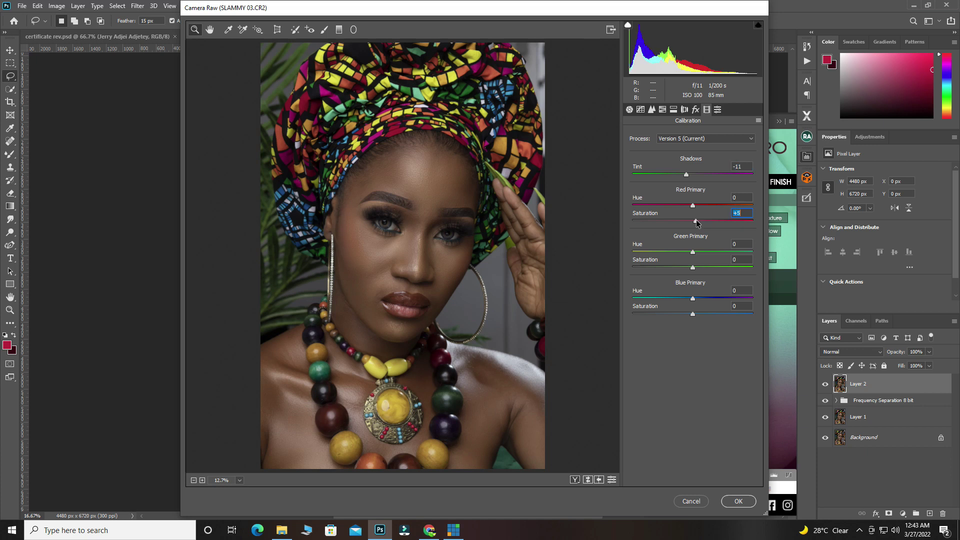
Set the calibration's Red Primary Saturation to +16, Green Primary Saturation to +19 and Blue Primary Hue to -13, with the before/after comparison on
{"action": "left_click_drag", "start_coordinate": [699, 223], "coordinate": [700, 223]}
{"action": "left_click_drag", "start_coordinate": [700, 223], "coordinate": [702, 223]}
{"action": "left_click", "coordinate": [575, 479]}
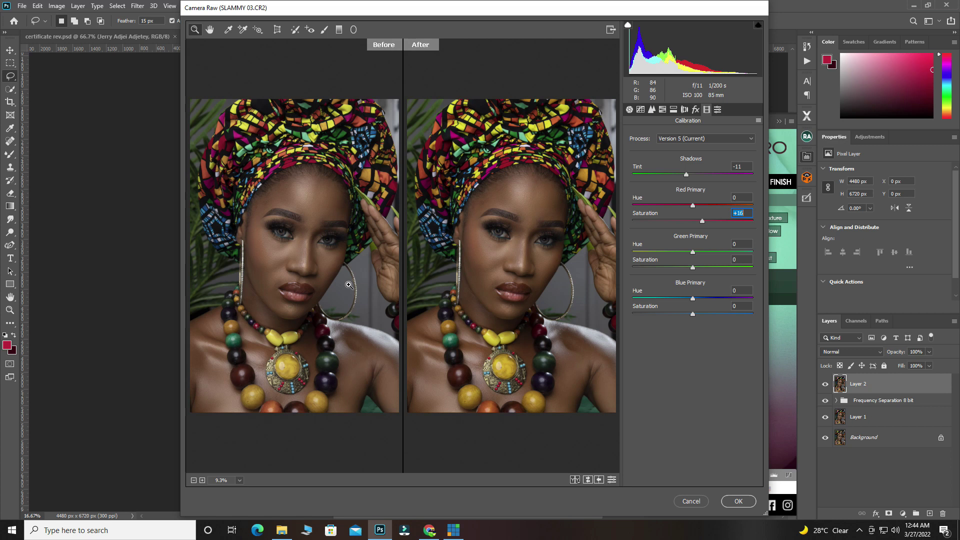
{"action": "left_click_drag", "start_coordinate": [691, 268], "coordinate": [702, 274]}
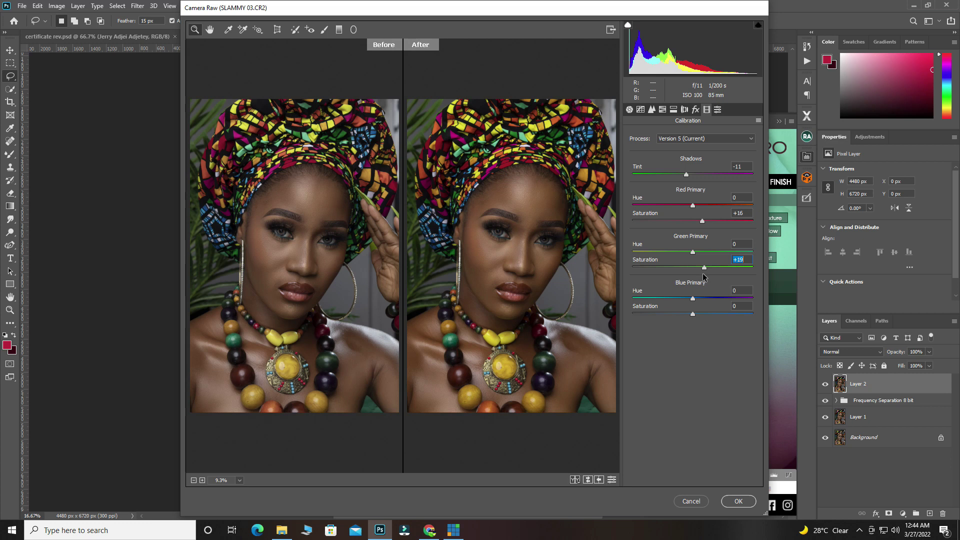
{"action": "left_click_drag", "start_coordinate": [693, 298], "coordinate": [684, 299]}
Compare the face and necklace close up in the before/after view and apply the Camera Raw filter
{"action": "left_click", "coordinate": [515, 212]}
{"action": "scroll", "coordinate": [519, 215], "scroll_direction": "down", "scroll_amount": 10}
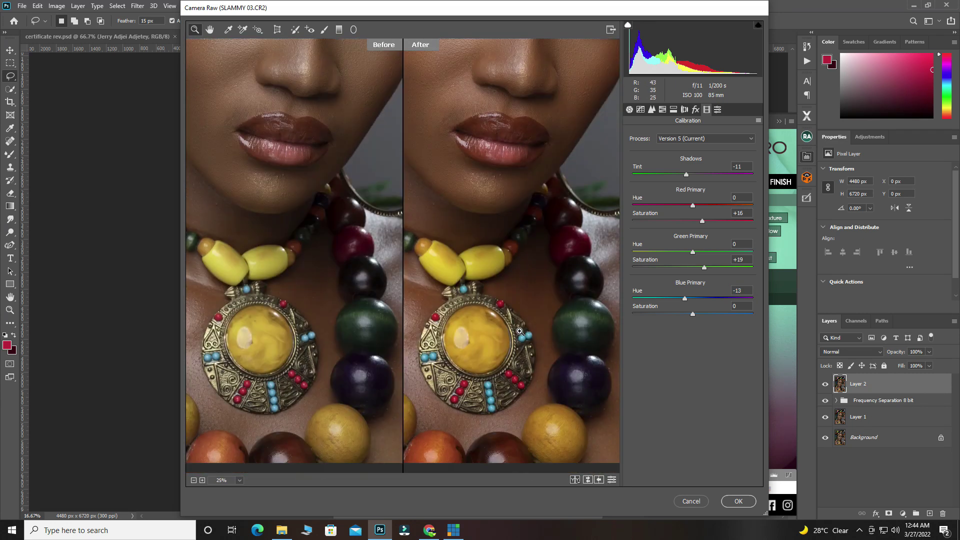
{"action": "scroll", "coordinate": [529, 303], "scroll_direction": "up", "scroll_amount": 6}
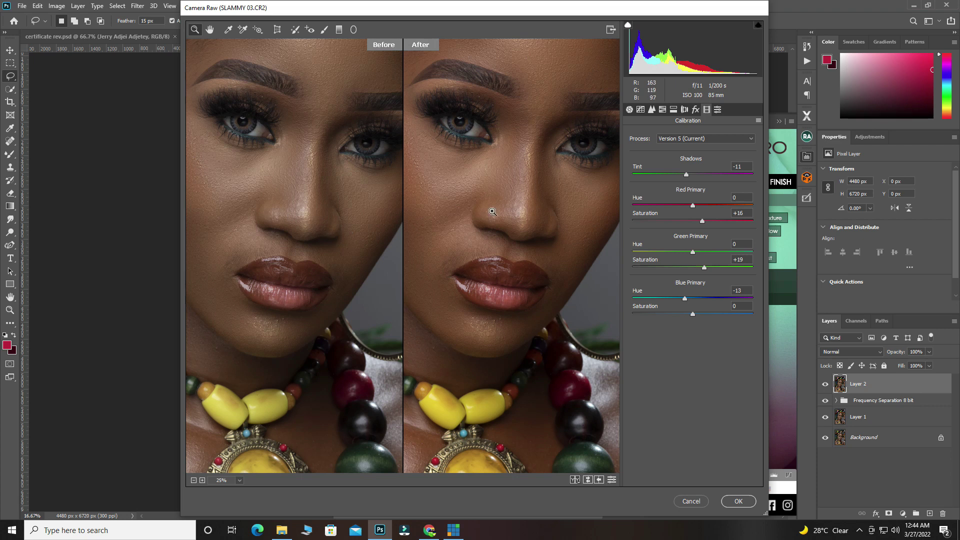
{"action": "left_click", "coordinate": [738, 501]}
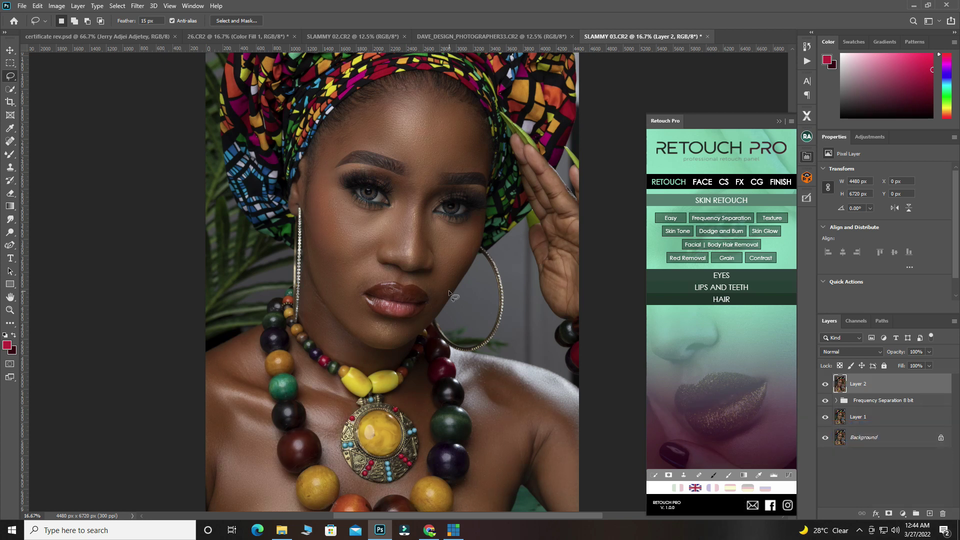
Hide the color-graded Layer 2 and examine the ungraded skin on the face and chest
{"action": "scroll", "coordinate": [450, 270], "scroll_direction": "up", "scroll_amount": 1}
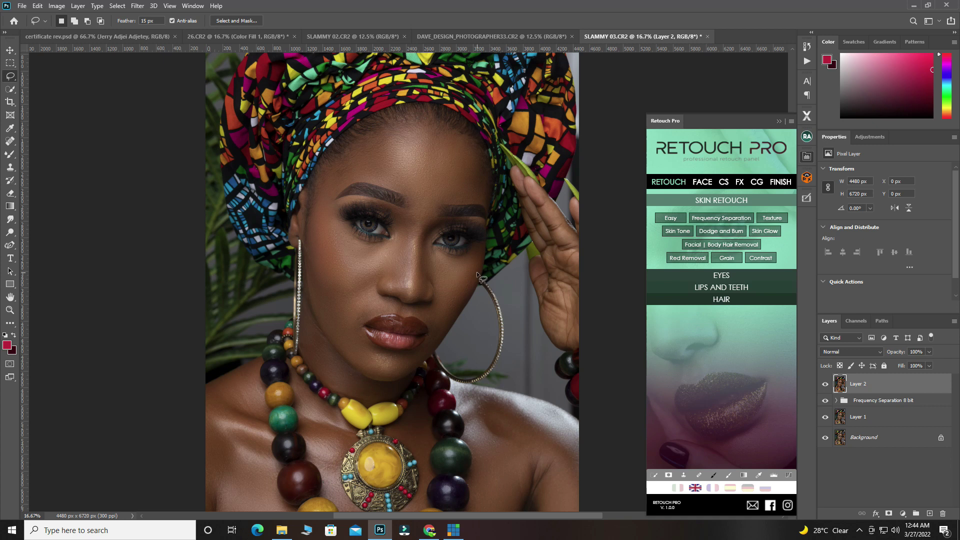
{"action": "left_click", "coordinate": [824, 383]}
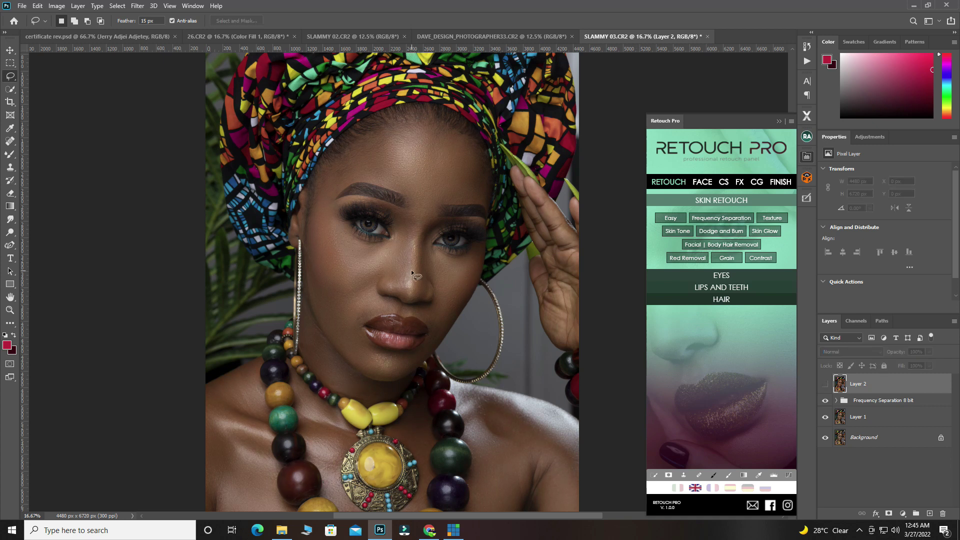
{"action": "scroll", "coordinate": [423, 255], "scroll_direction": "up", "scroll_amount": 1}
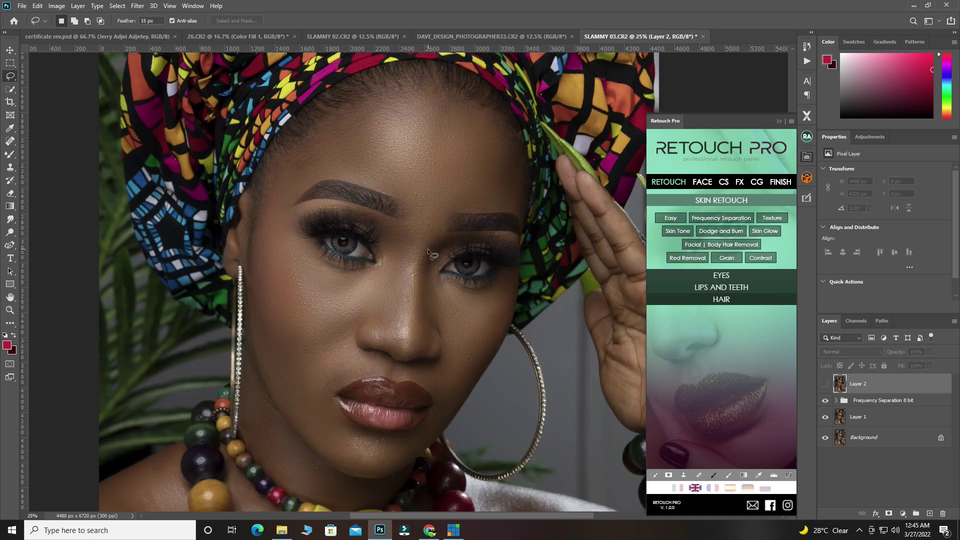
{"action": "scroll", "coordinate": [436, 132], "scroll_direction": "down", "scroll_amount": 2}
{"action": "scroll", "coordinate": [413, 309], "scroll_direction": "down", "scroll_amount": 3}
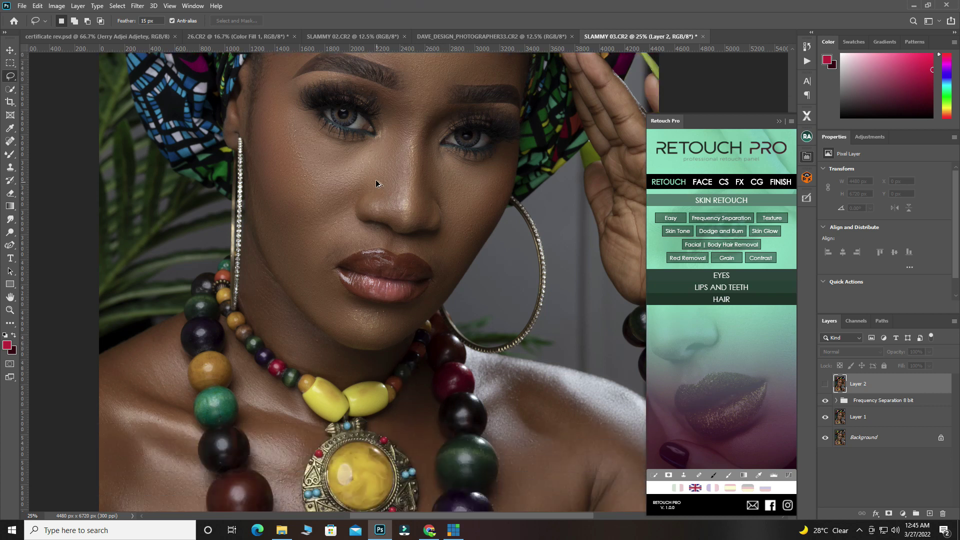
{"action": "key", "text": "ctrl+minus"}
{"action": "scroll", "coordinate": [167, 103], "scroll_direction": "up", "scroll_amount": 1}
Lasso the face and chest as one combined selection, show Layer 2 again and deselect
{"action": "mouse_move", "coordinate": [363, 102]}
{"action": "left_mouse_down"}
{"action": "mouse_move", "coordinate": [338, 88]}
{"action": "mouse_move", "coordinate": [345, 283]}
{"action": "mouse_move", "coordinate": [448, 157]}
{"action": "mouse_move", "coordinate": [369, 84]}
{"action": "left_mouse_up"}
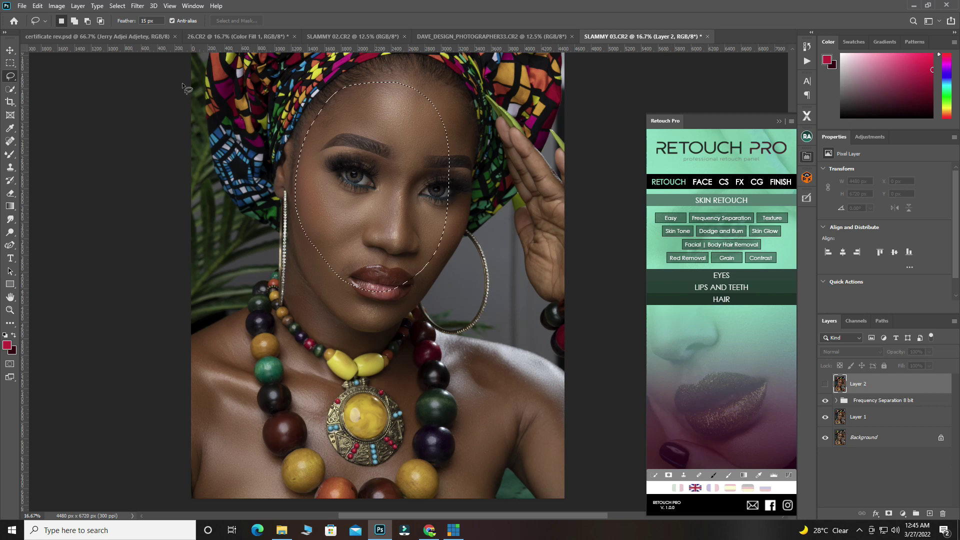
{"action": "left_click", "coordinate": [75, 21]}
{"action": "mouse_move", "coordinate": [232, 323]}
{"action": "left_mouse_down"}
{"action": "mouse_move", "coordinate": [297, 334]}
{"action": "mouse_move", "coordinate": [424, 494]}
{"action": "mouse_move", "coordinate": [197, 393]}
{"action": "mouse_move", "coordinate": [235, 323]}
{"action": "left_mouse_up"}
{"action": "left_click", "coordinate": [826, 385]}
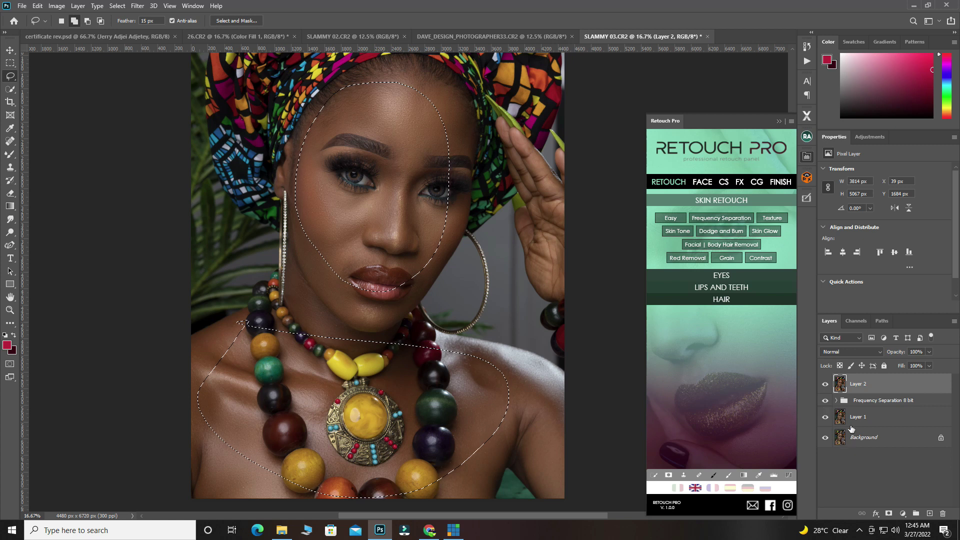
{"action": "left_click", "coordinate": [618, 421]}
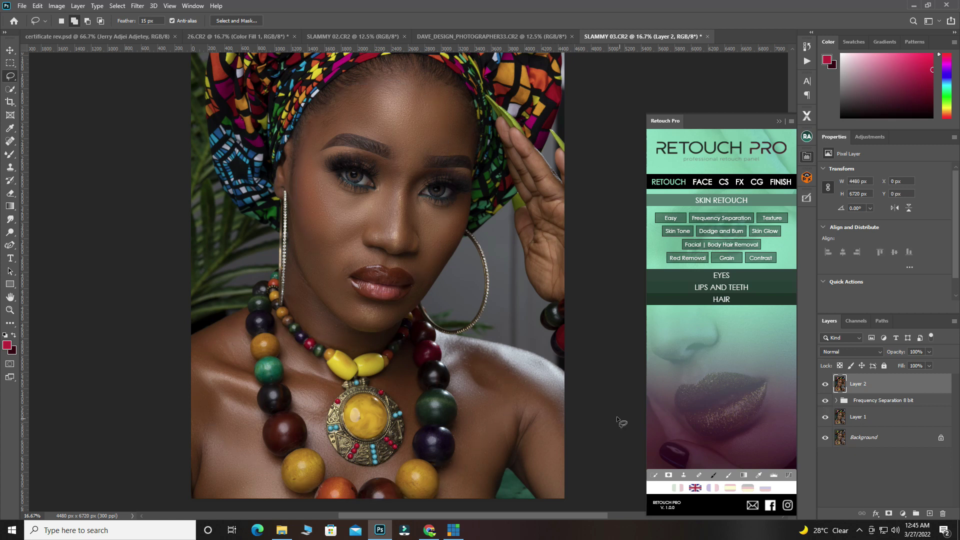
Rename Layer 2 as COLOR GRADING
{"action": "left_click", "coordinate": [10, 50]}
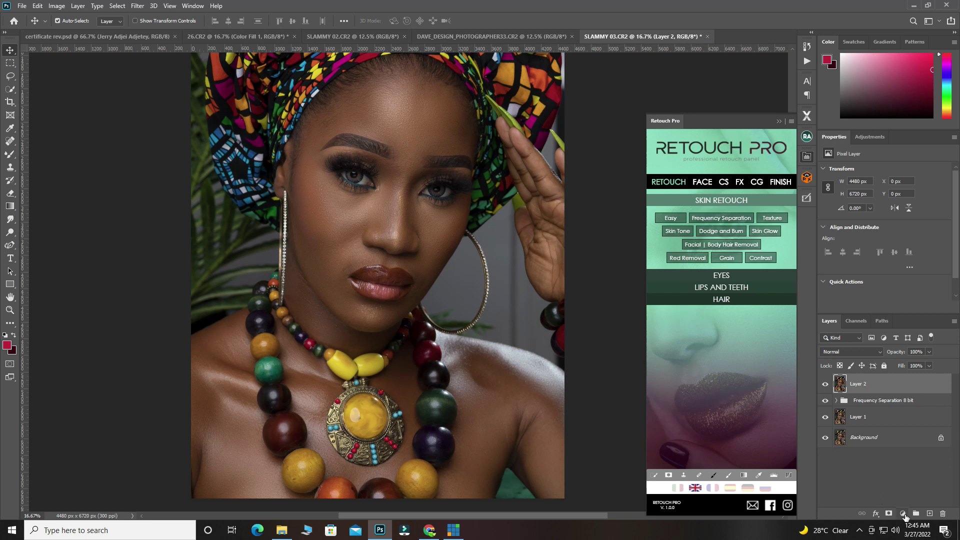
{"action": "double_click", "coordinate": [862, 385]}
{"action": "type", "text": "COLOR GRADI"}
{"action": "left_click", "coordinate": [893, 456]}
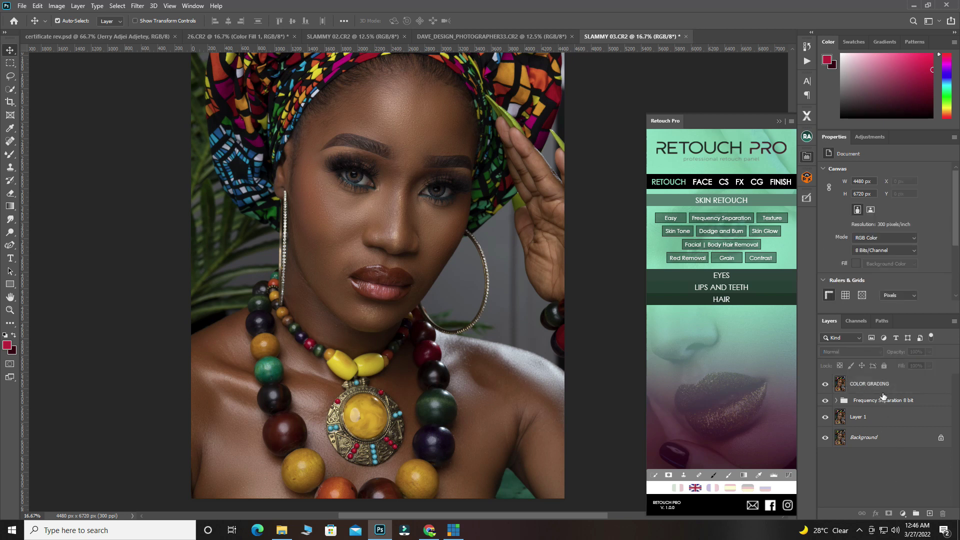
Stamp all visible layers into a new merged layer above COLOR GRADING, keeping its default name
{"action": "left_click", "coordinate": [882, 393]}
{"action": "left_click", "coordinate": [883, 426], "text": "shift"}
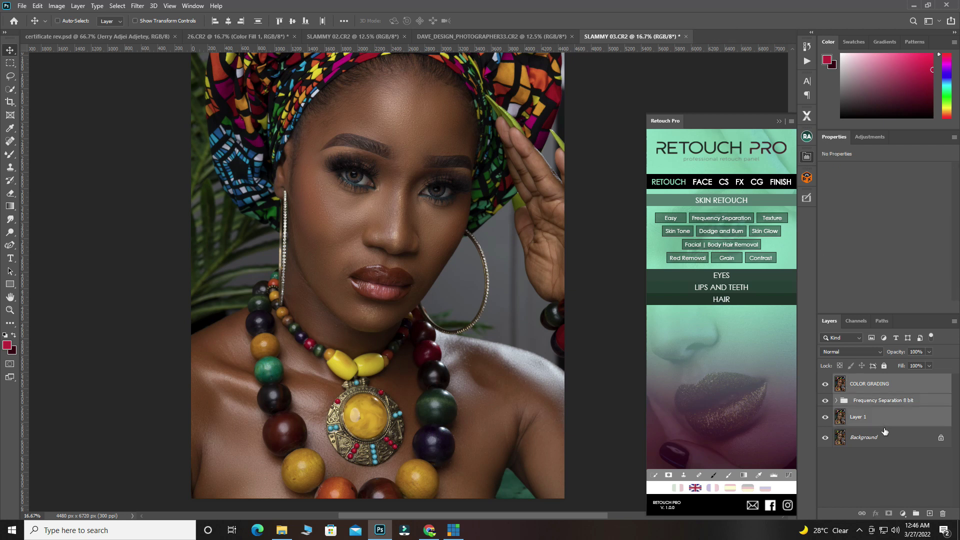
{"action": "key", "text": "ctrl+shift+alt+e"}
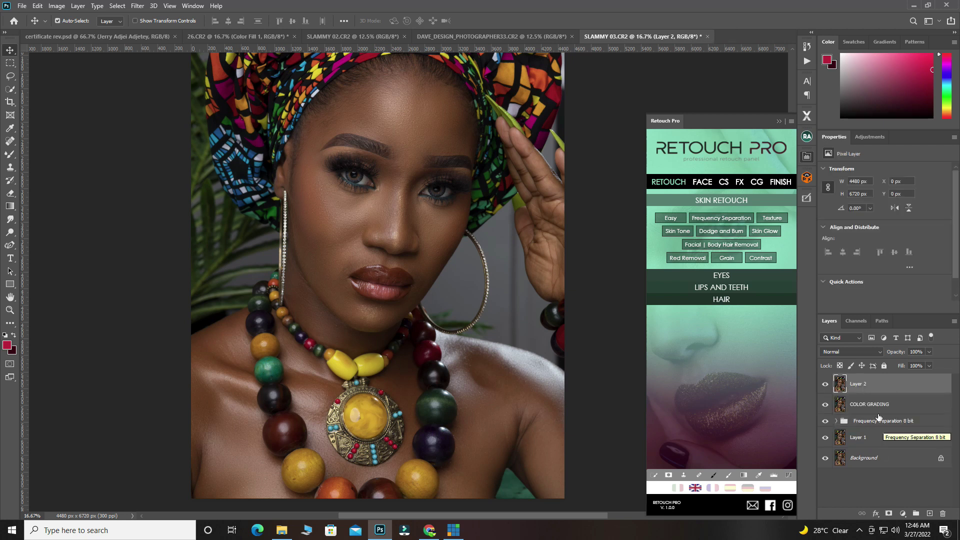
{"action": "double_click", "coordinate": [857, 384]}
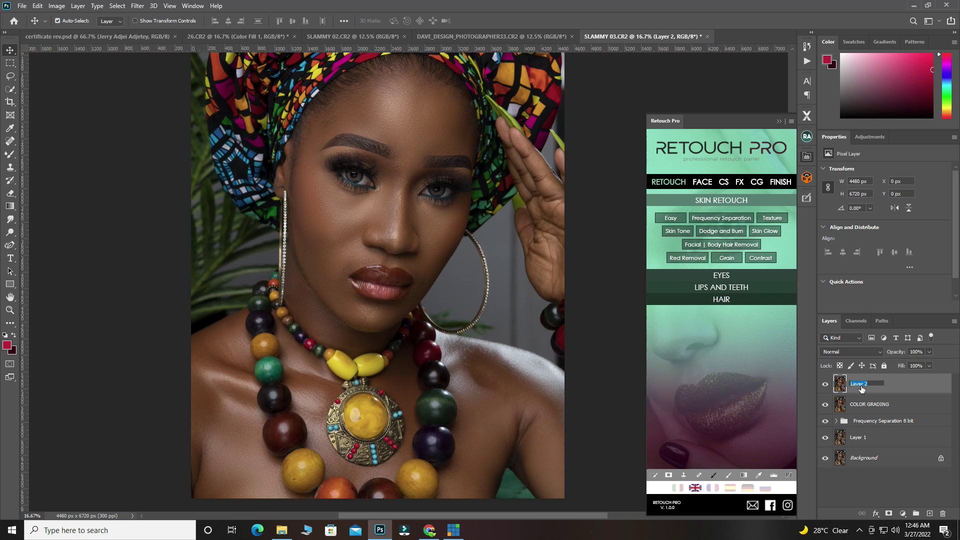
{"action": "type", "text": "S"}
{"action": "key", "text": "Escape"}
Add a solid color fill layer in #be0030 and a Levels adjustment layer above it
{"action": "left_click", "coordinate": [902, 513]}
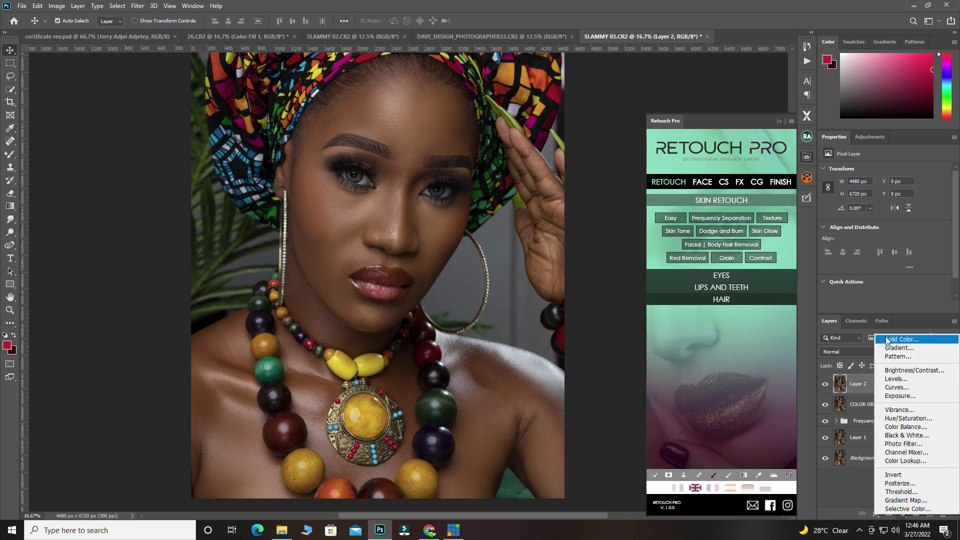
{"action": "left_click", "coordinate": [890, 342]}
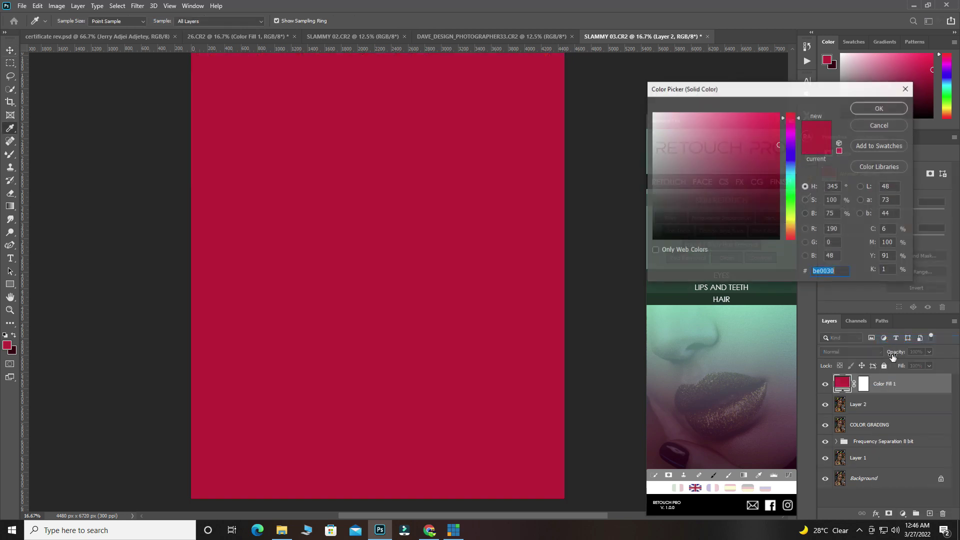
{"action": "left_click", "coordinate": [881, 108]}
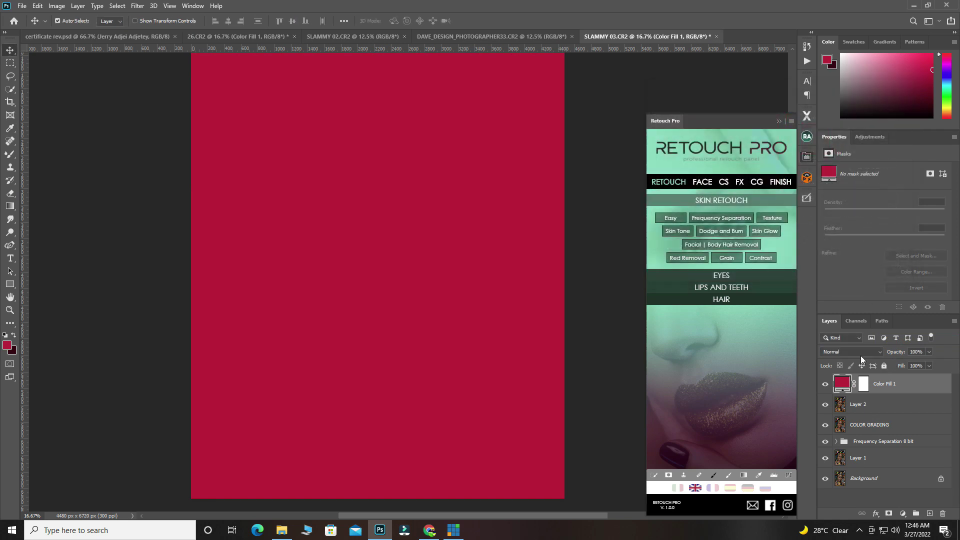
{"action": "left_click", "coordinate": [863, 383]}
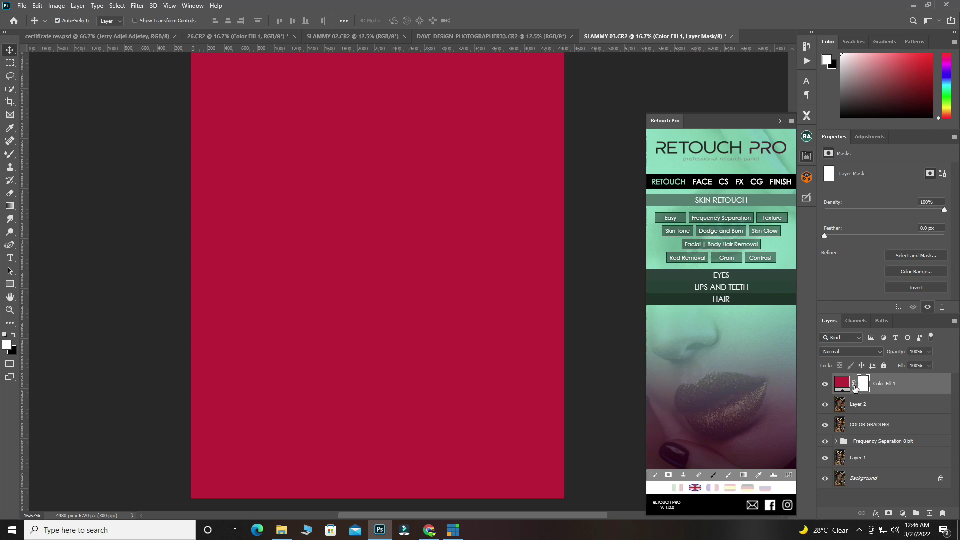
{"action": "left_click", "coordinate": [902, 513]}
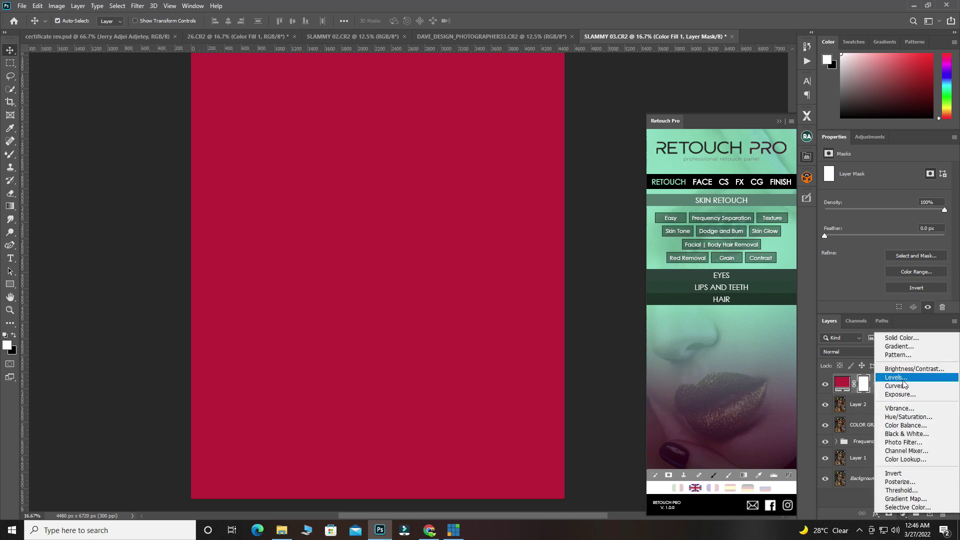
{"action": "left_click", "coordinate": [896, 377]}
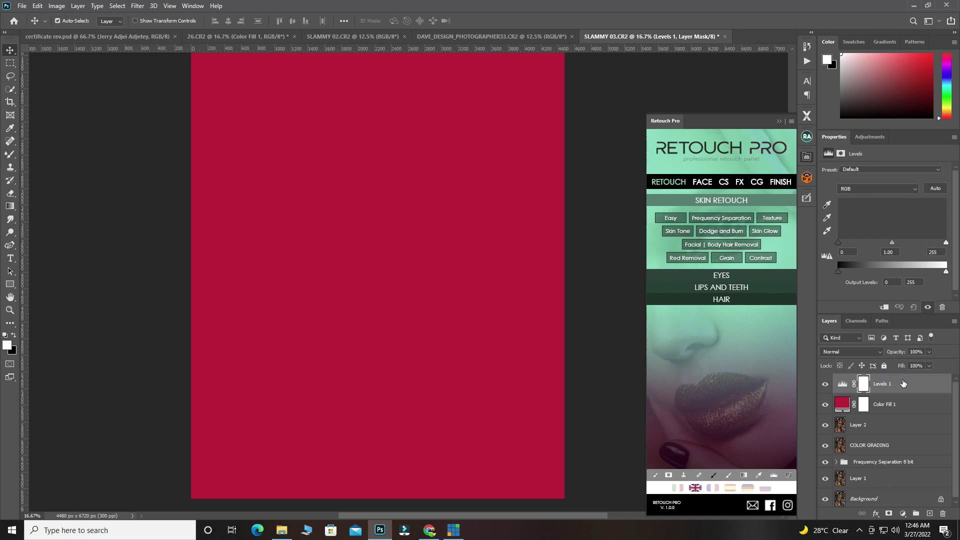
Group the Levels and Color Fill layers, name the group SKIN TONE and expand it
{"action": "left_click", "coordinate": [889, 410]}
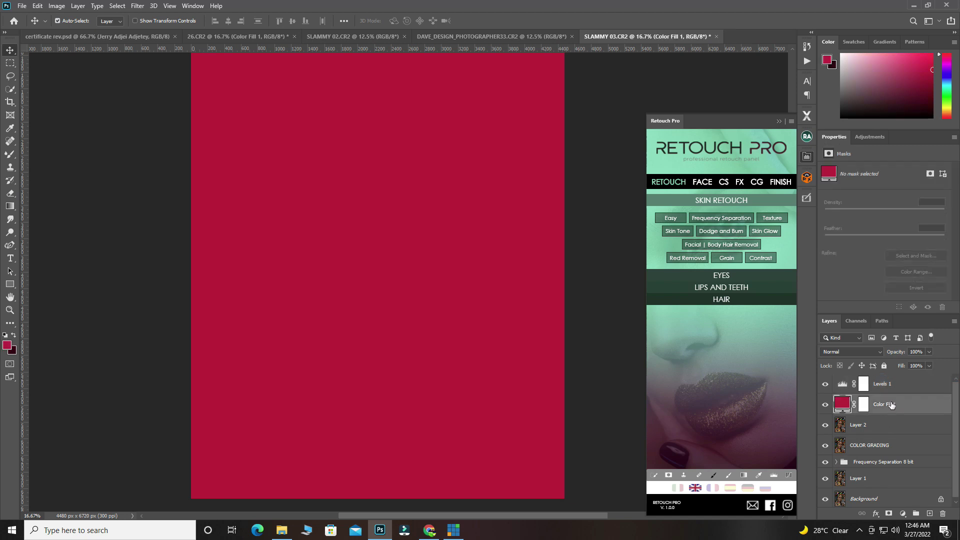
{"action": "left_click", "coordinate": [891, 389]}
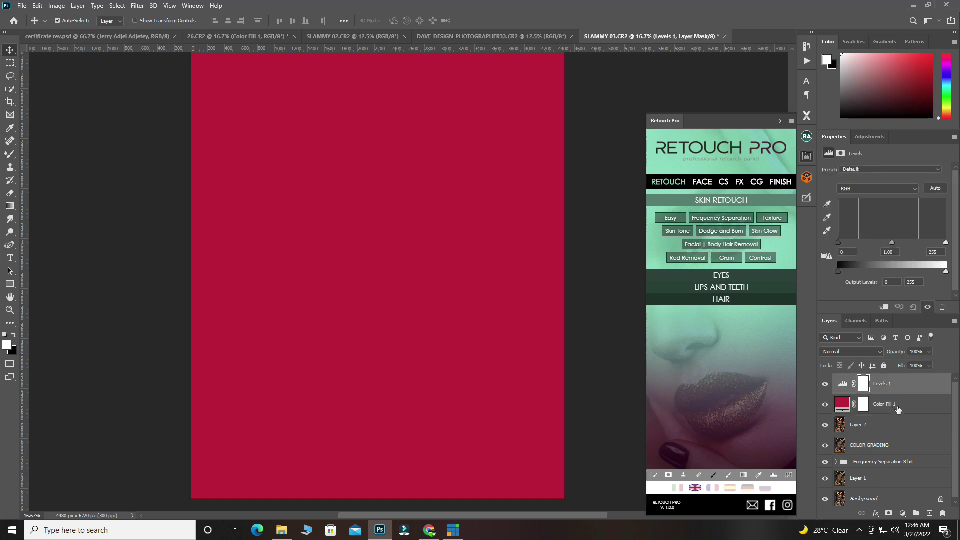
{"action": "left_click", "coordinate": [897, 408], "text": "ctrl"}
{"action": "key", "text": "ctrl+g"}
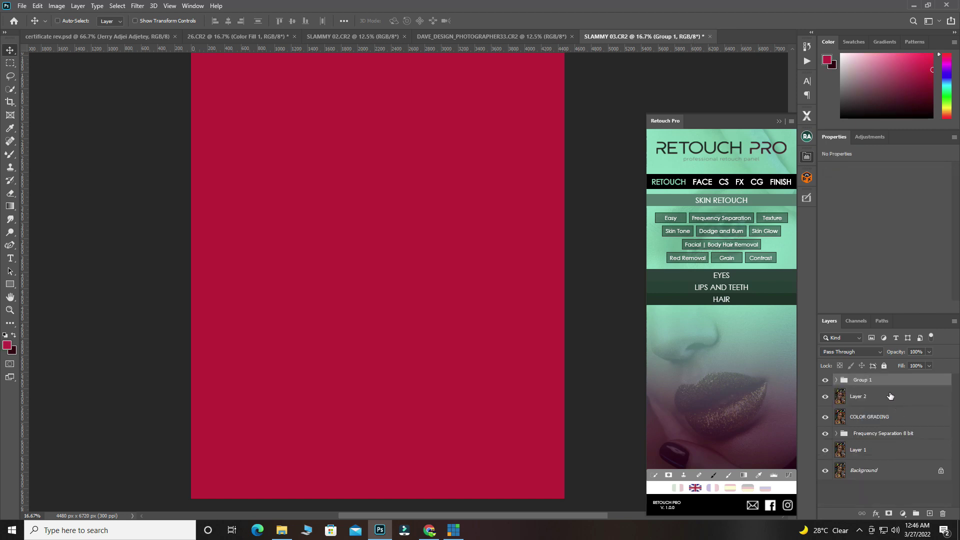
{"action": "double_click", "coordinate": [868, 381]}
{"action": "type", "text": "s"}
{"action": "key", "text": "Return"}
{"action": "left_click", "coordinate": [836, 379]}
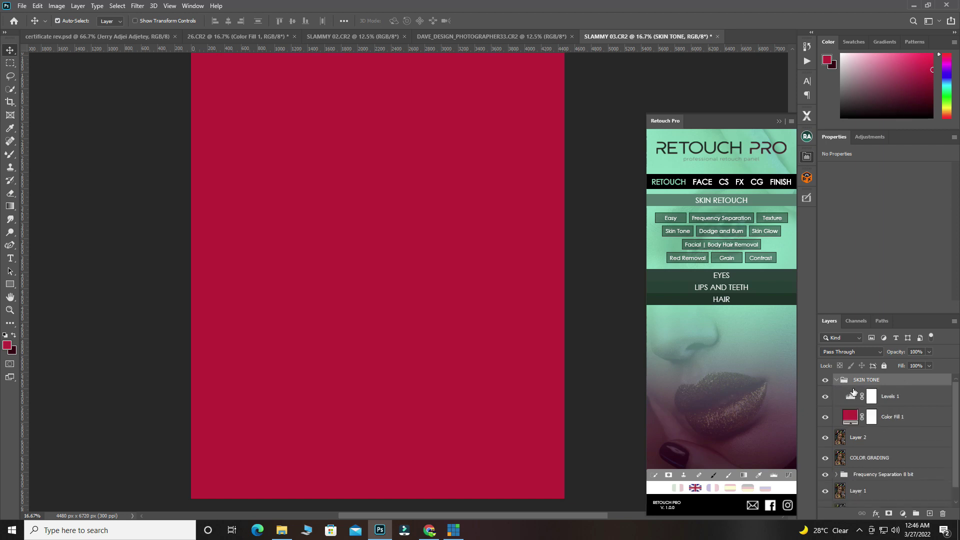
{"action": "left_click", "coordinate": [871, 417]}
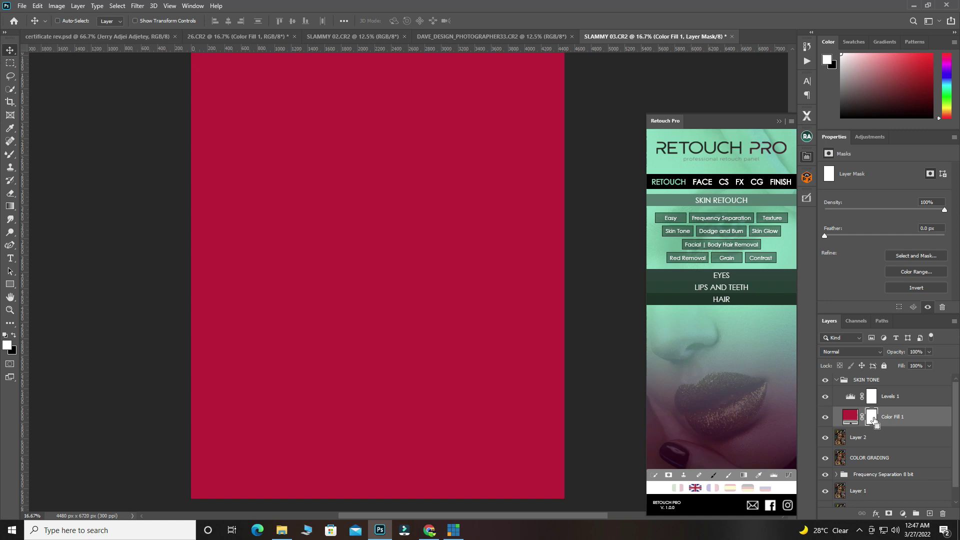
{"action": "key", "text": "ctrl+i"}
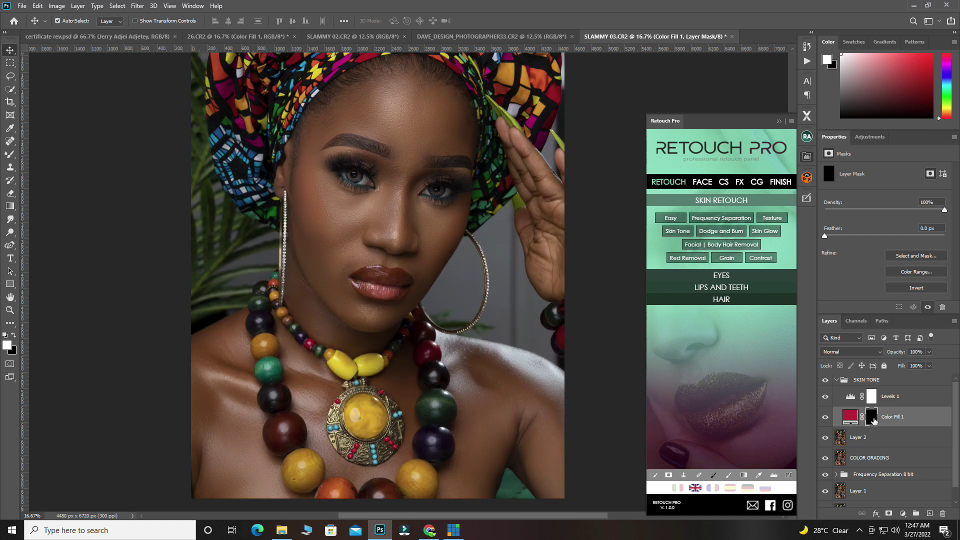
{"action": "key", "text": "ctrl+i"}
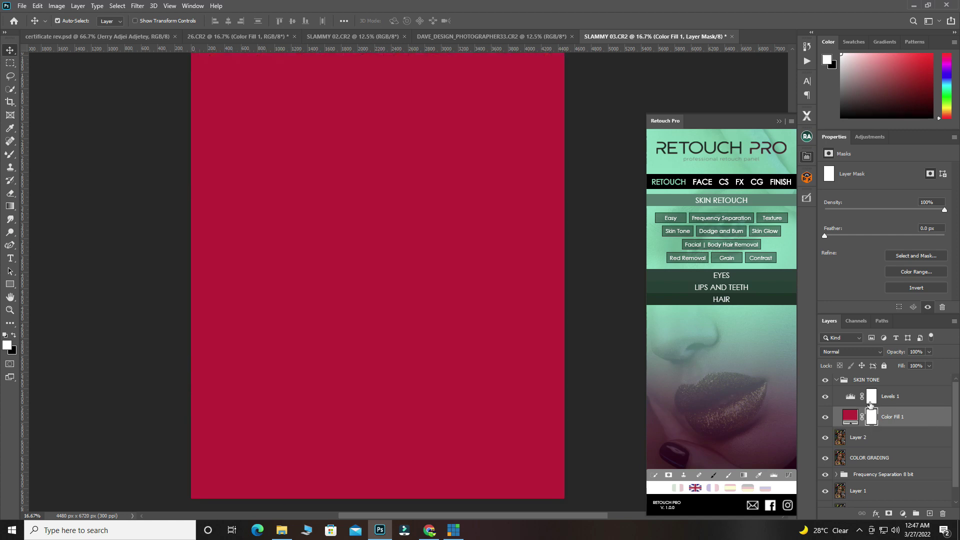
Set the Color Fill 1 layer's blend mode to Soft Light and invert its mask to black
{"action": "left_click", "coordinate": [845, 351]}
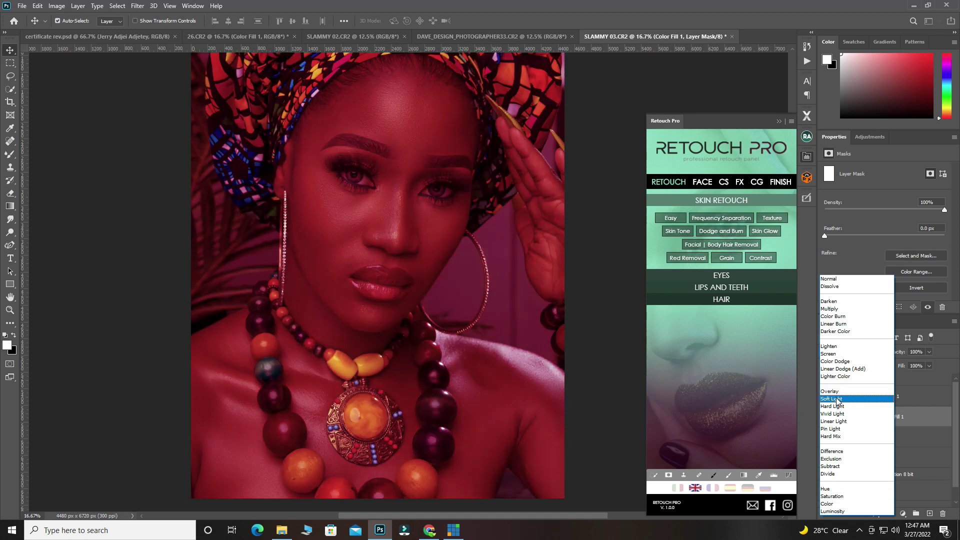
{"action": "left_click", "coordinate": [837, 399]}
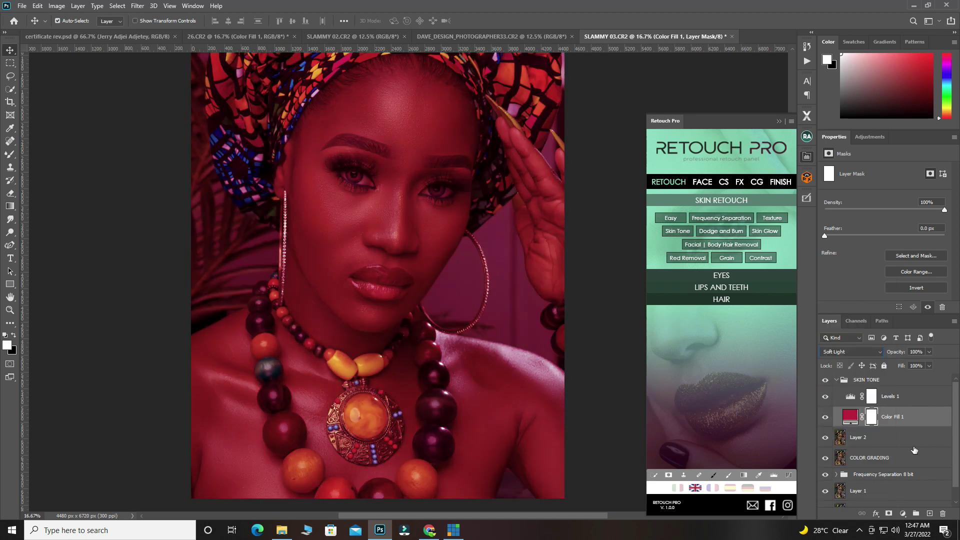
{"action": "left_click", "coordinate": [851, 417]}
{"action": "left_click", "coordinate": [871, 417]}
{"action": "key", "text": "ctrl"}
{"action": "key", "text": "ctrl+i"}
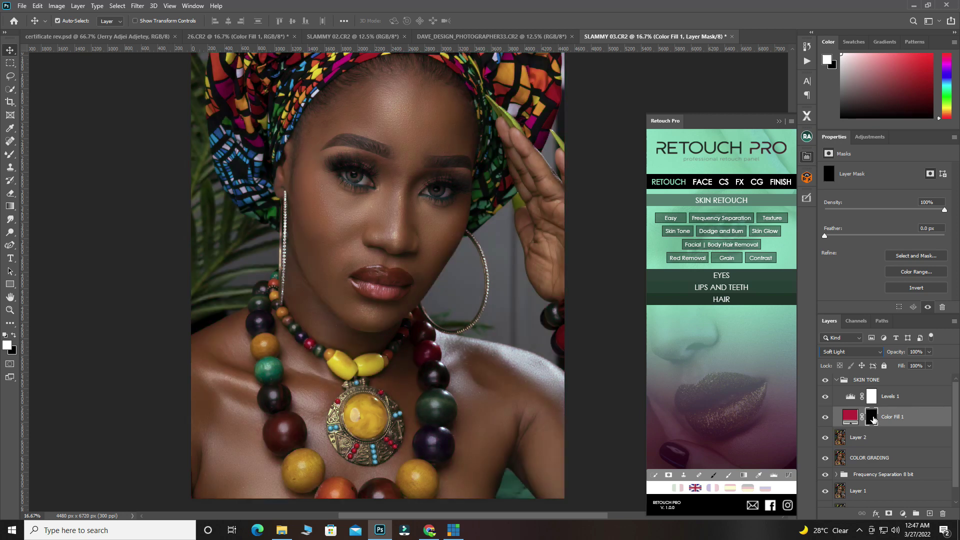
Change the Color Fill 1 color to #a1735e, sampled from the lit skin on the forehead
{"action": "double_click", "coordinate": [850, 416]}
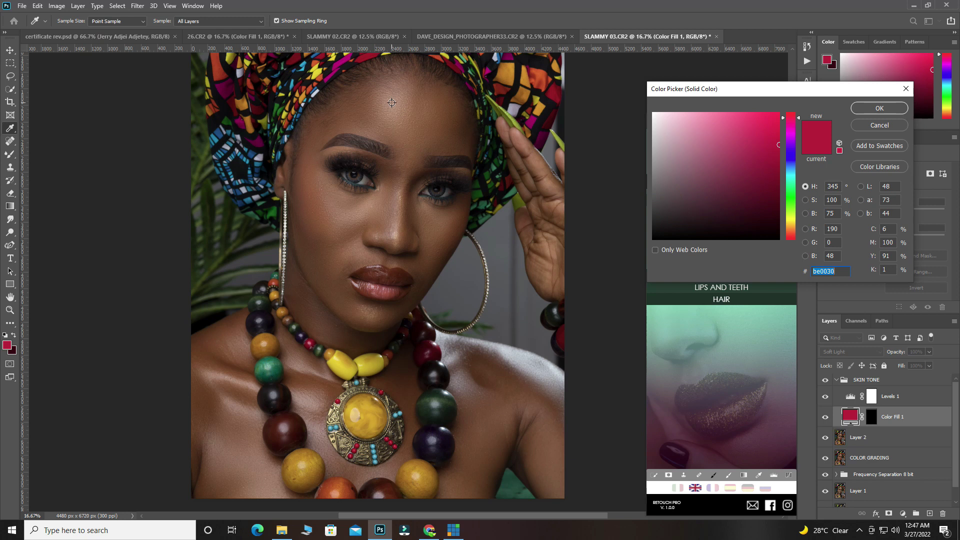
{"action": "left_click", "coordinate": [391, 102]}
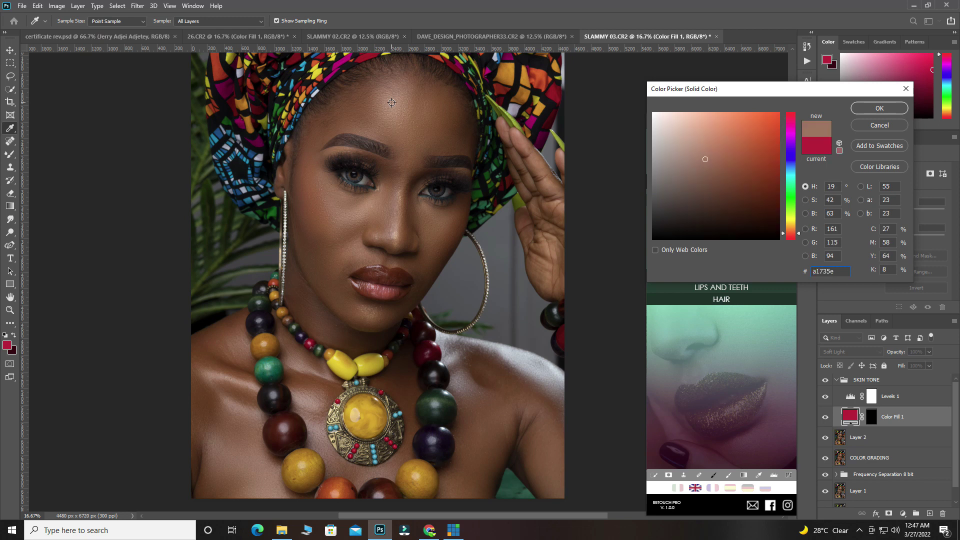
{"action": "left_click", "coordinate": [892, 108]}
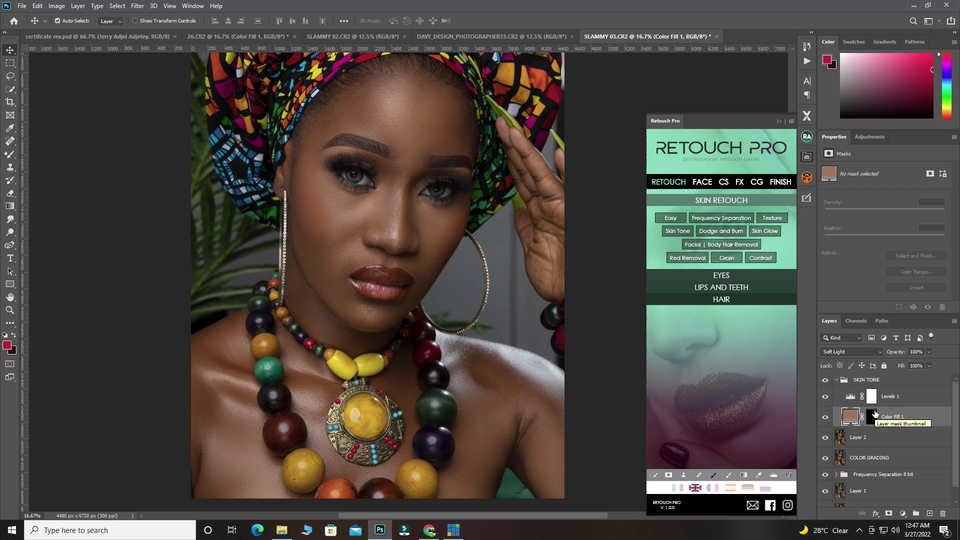
Add a white layer mask to the SKIN TONE group and invert the Color Fill 1 mask to white
{"action": "left_click", "coordinate": [873, 378]}
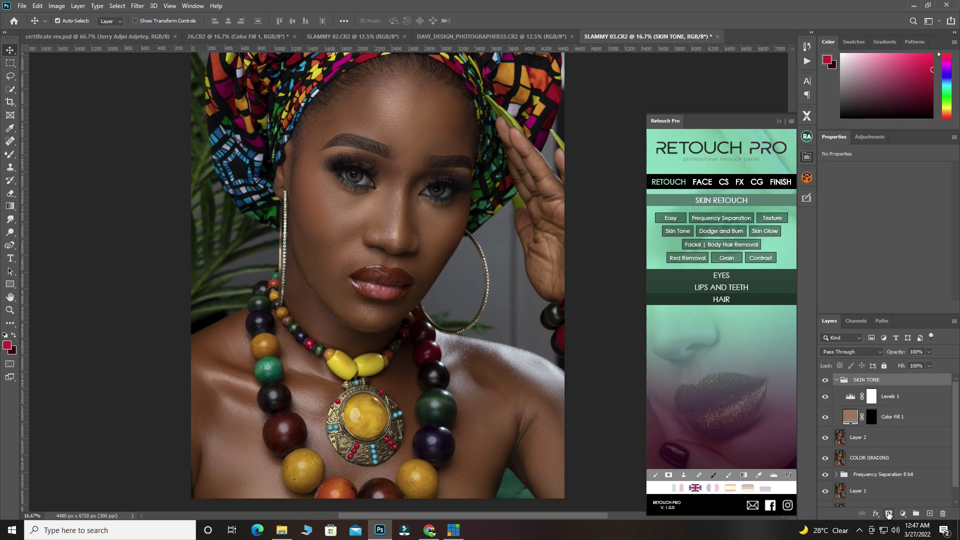
{"action": "left_click", "coordinate": [889, 513]}
{"action": "left_click", "coordinate": [871, 426]}
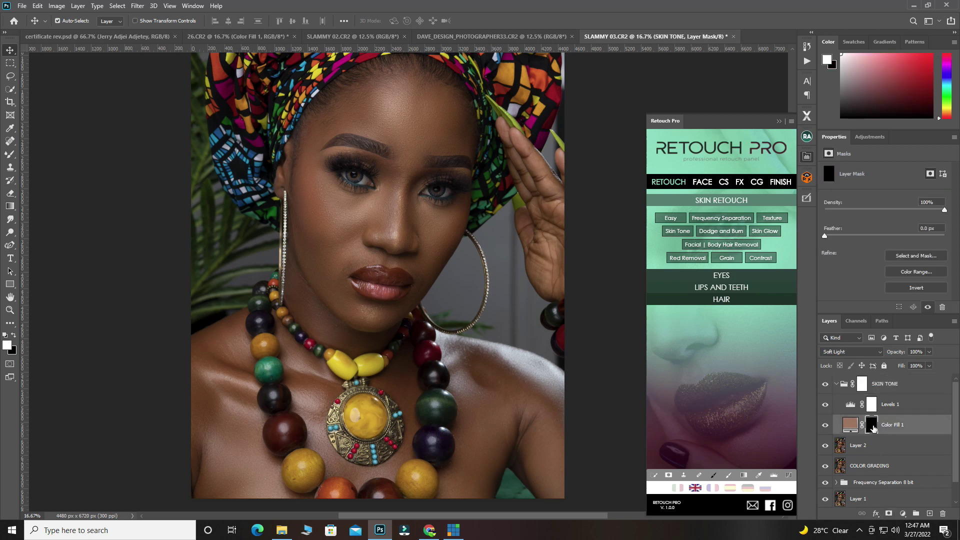
{"action": "key", "text": "ctrl+i"}
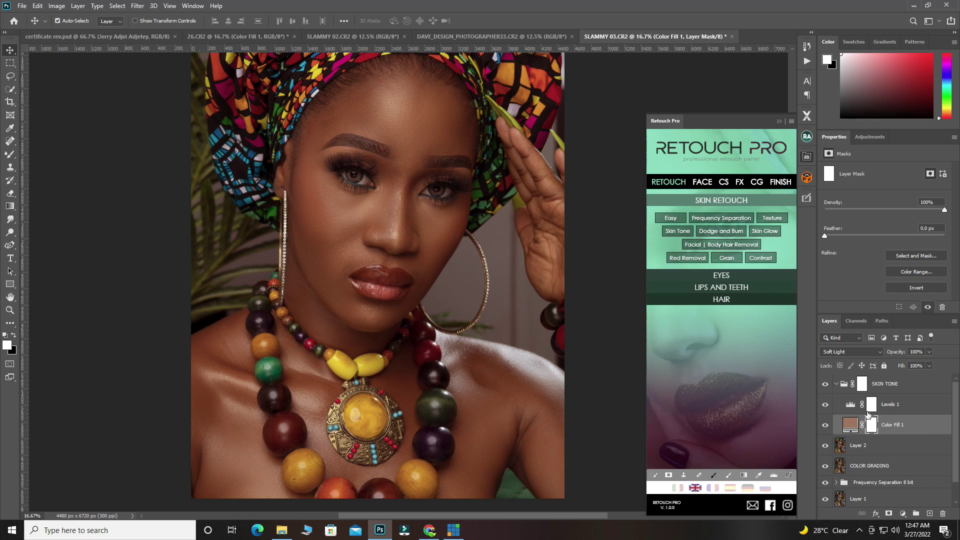
Set the Levels 1 input levels to black 17, midtone 1.22 and white 220
{"action": "left_click", "coordinate": [849, 405]}
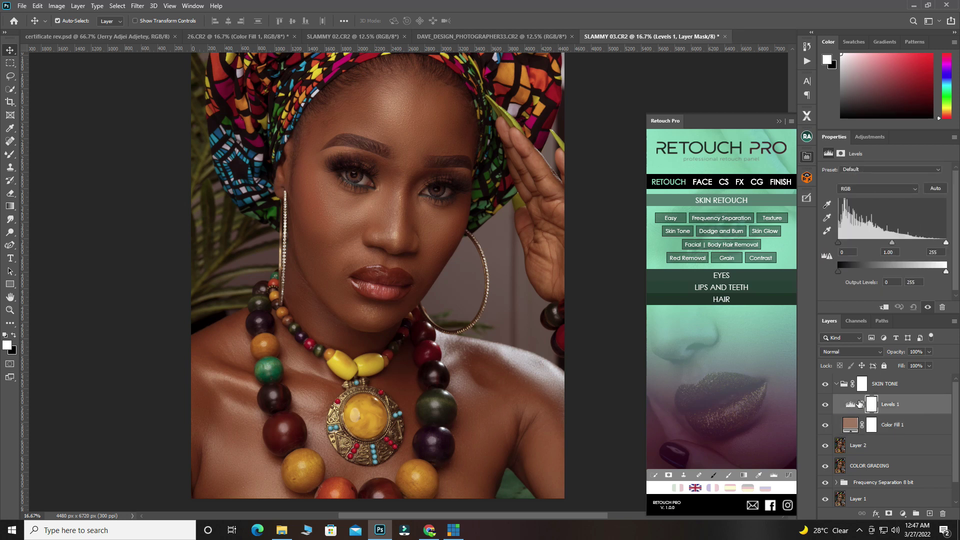
{"action": "left_click_drag", "start_coordinate": [893, 244], "coordinate": [841, 244]}
{"action": "left_click_drag", "start_coordinate": [945, 243], "coordinate": [880, 245]}
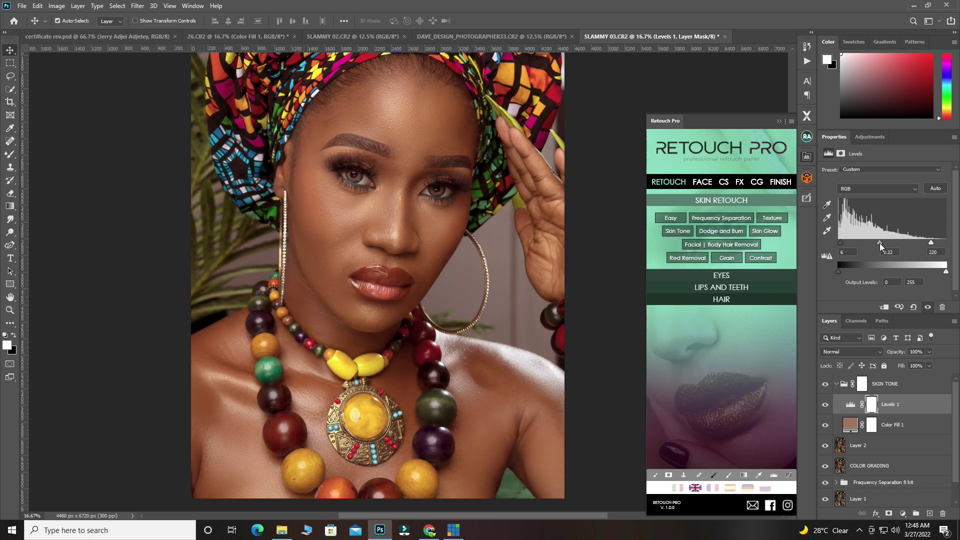
{"action": "left_click_drag", "start_coordinate": [841, 244], "coordinate": [845, 247]}
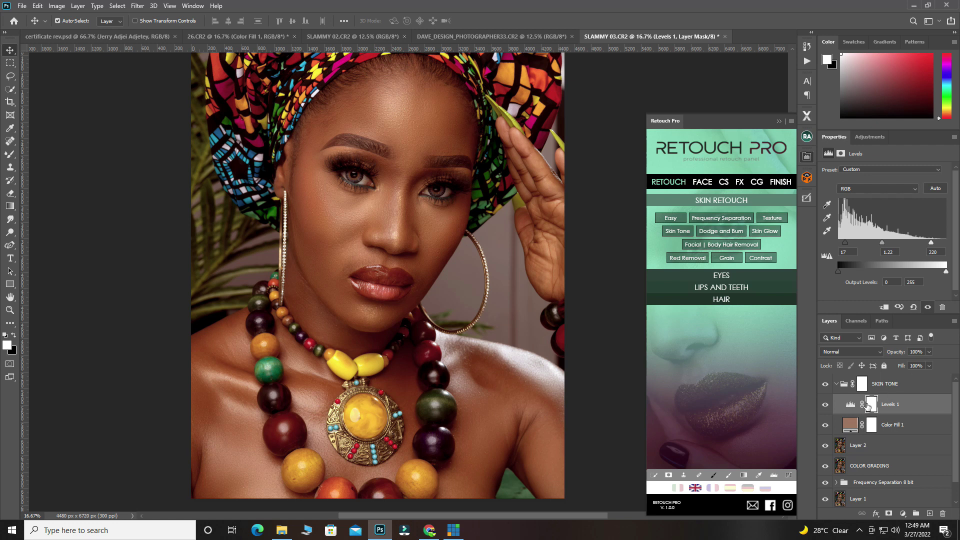
Invert the SKIN TONE group's layer mask to black to hide the group's effect
{"action": "left_click", "coordinate": [836, 385]}
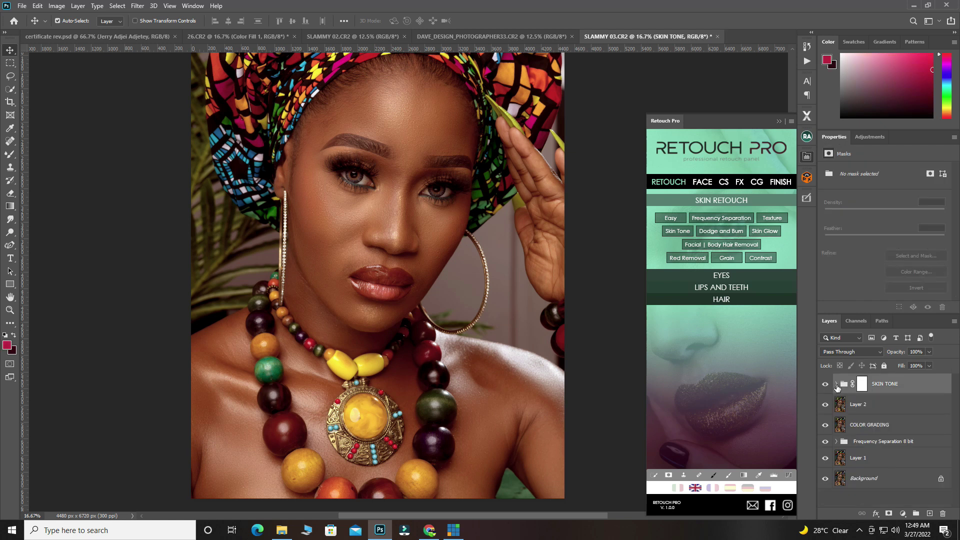
{"action": "left_click", "coordinate": [835, 385]}
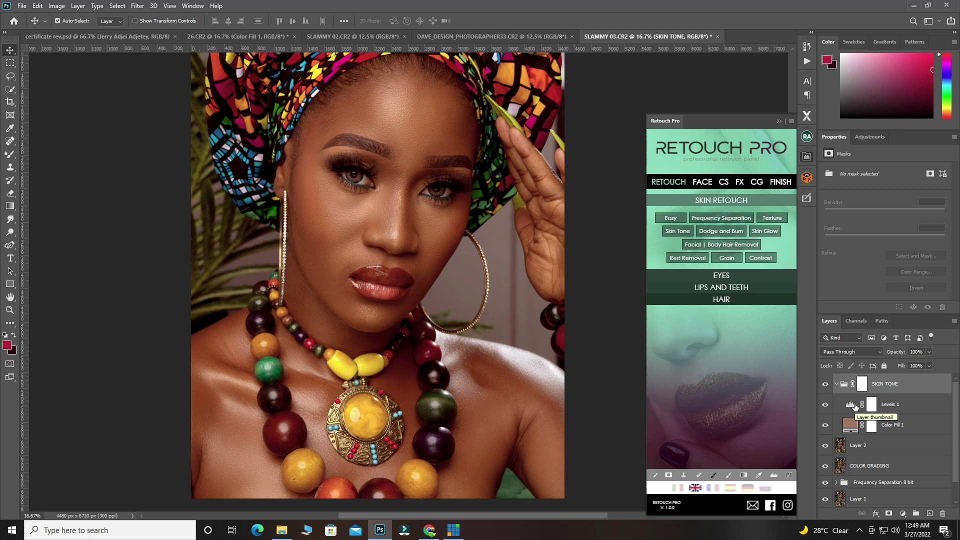
{"action": "left_click", "coordinate": [861, 385]}
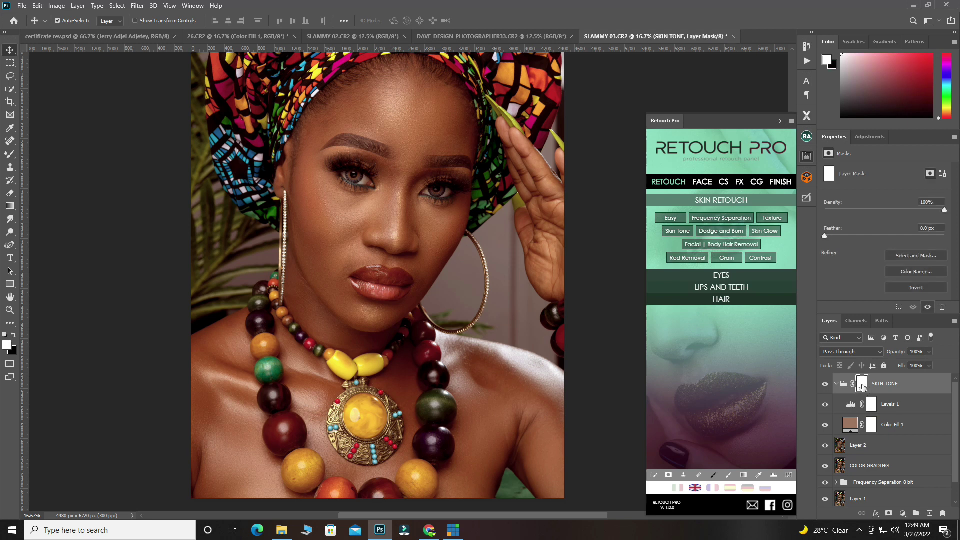
{"action": "key", "text": "ctrl+i"}
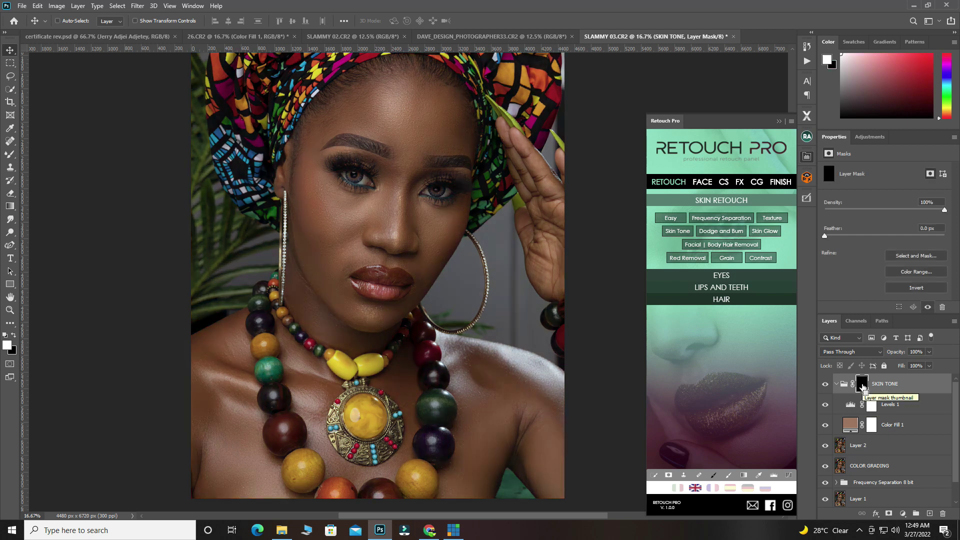
Paint white over the forehead and central face on the SKIN TONE mask with an 800 px soft brush
{"action": "scroll", "coordinate": [231, 165], "scroll_direction": "up", "scroll_amount": 3}
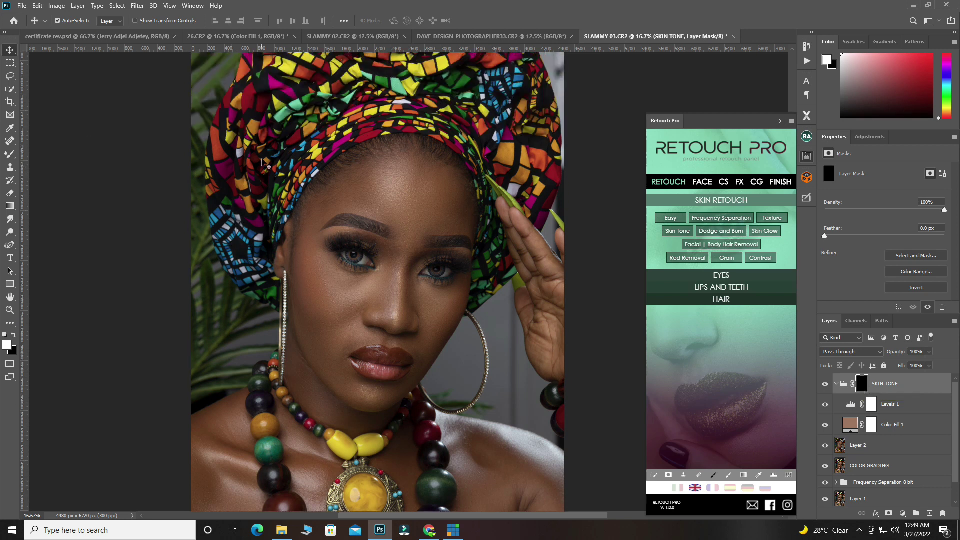
{"action": "scroll", "coordinate": [418, 153], "scroll_direction": "up", "scroll_amount": 2}
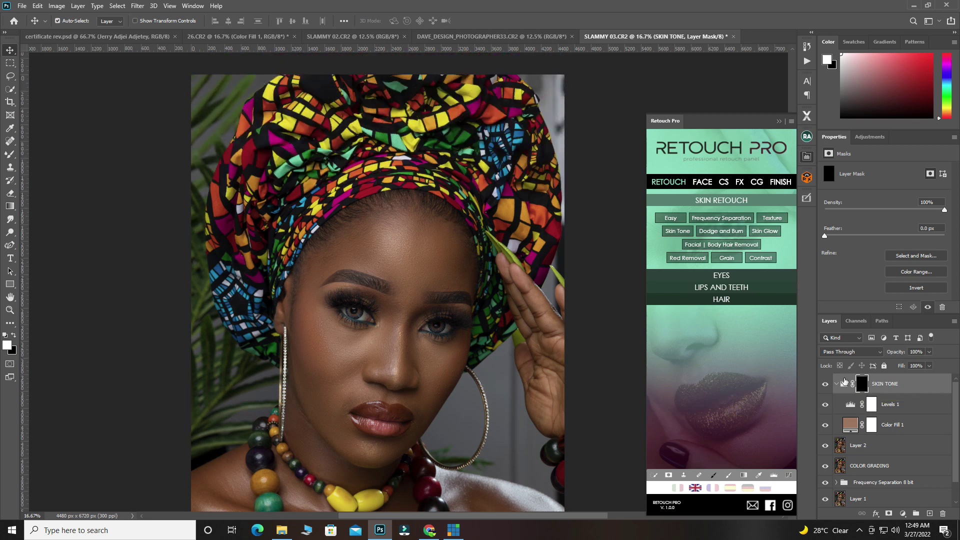
{"action": "scroll", "coordinate": [317, 350], "scroll_direction": "down", "scroll_amount": 2}
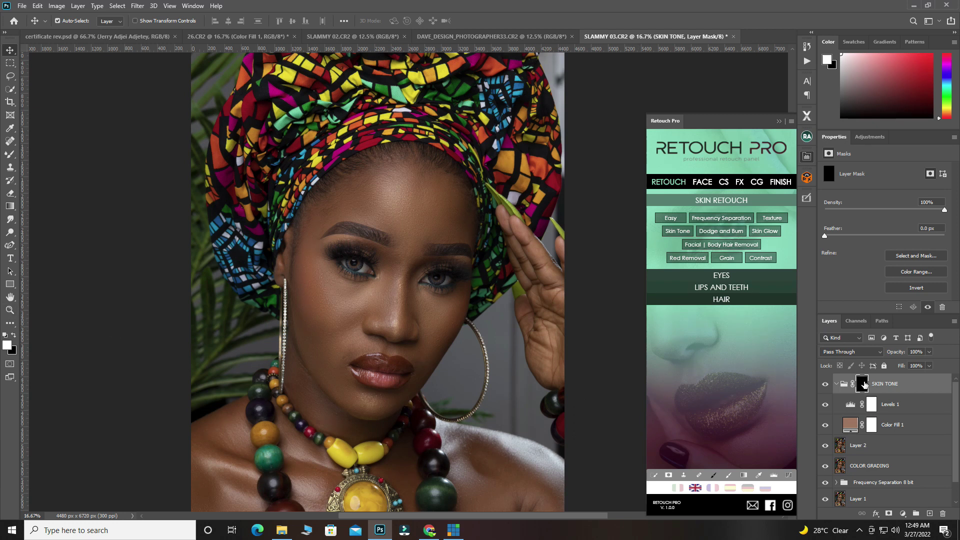
{"action": "left_click", "coordinate": [11, 157]}
{"action": "right_click", "coordinate": [11, 157]}
{"action": "left_click", "coordinate": [52, 157]}
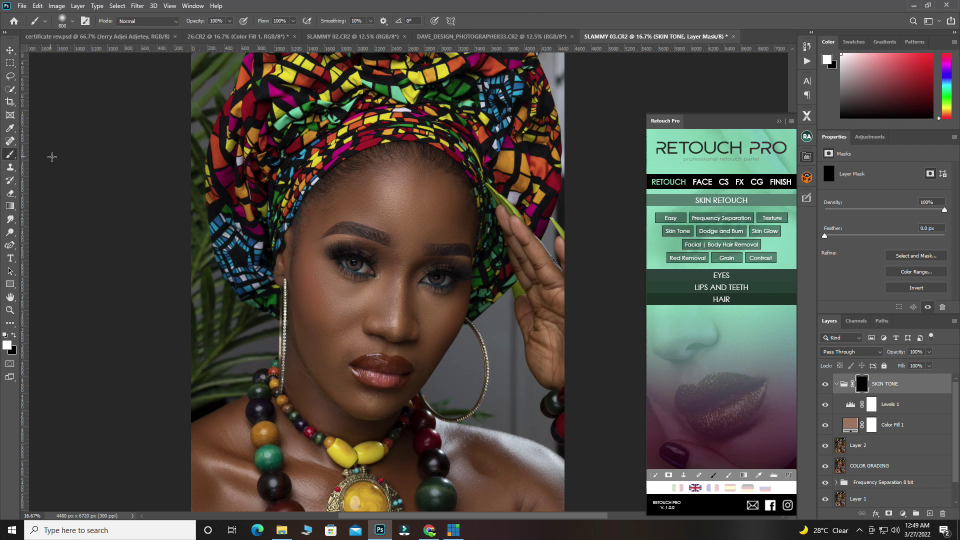
{"action": "mouse_move", "coordinate": [404, 197]}
{"action": "left_mouse_down"}
{"action": "mouse_move", "coordinate": [408, 227]}
{"action": "mouse_move", "coordinate": [369, 205]}
{"action": "mouse_move", "coordinate": [338, 215]}
{"action": "mouse_move", "coordinate": [389, 184]}
{"action": "mouse_move", "coordinate": [428, 181]}
{"action": "mouse_move", "coordinate": [440, 208]}
{"action": "mouse_move", "coordinate": [405, 181]}
{"action": "mouse_move", "coordinate": [362, 182]}
{"action": "mouse_move", "coordinate": [415, 178]}
{"action": "mouse_move", "coordinate": [341, 212]}
{"action": "mouse_move", "coordinate": [326, 239]}
{"action": "mouse_move", "coordinate": [325, 251]}
{"action": "mouse_move", "coordinate": [418, 243]}
{"action": "mouse_move", "coordinate": [442, 228]}
{"action": "mouse_move", "coordinate": [442, 254]}
{"action": "mouse_move", "coordinate": [448, 247]}
{"action": "mouse_move", "coordinate": [427, 301]}
{"action": "mouse_move", "coordinate": [394, 343]}
{"action": "mouse_move", "coordinate": [319, 263]}
{"action": "mouse_move", "coordinate": [341, 348]}
{"action": "mouse_move", "coordinate": [323, 304]}
{"action": "mouse_move", "coordinate": [323, 325]}
{"action": "mouse_move", "coordinate": [316, 270]}
{"action": "mouse_move", "coordinate": [329, 303]}
{"action": "mouse_move", "coordinate": [354, 262]}
{"action": "left_mouse_up"}
{"action": "scroll", "coordinate": [355, 258], "scroll_direction": "down", "scroll_amount": 2}
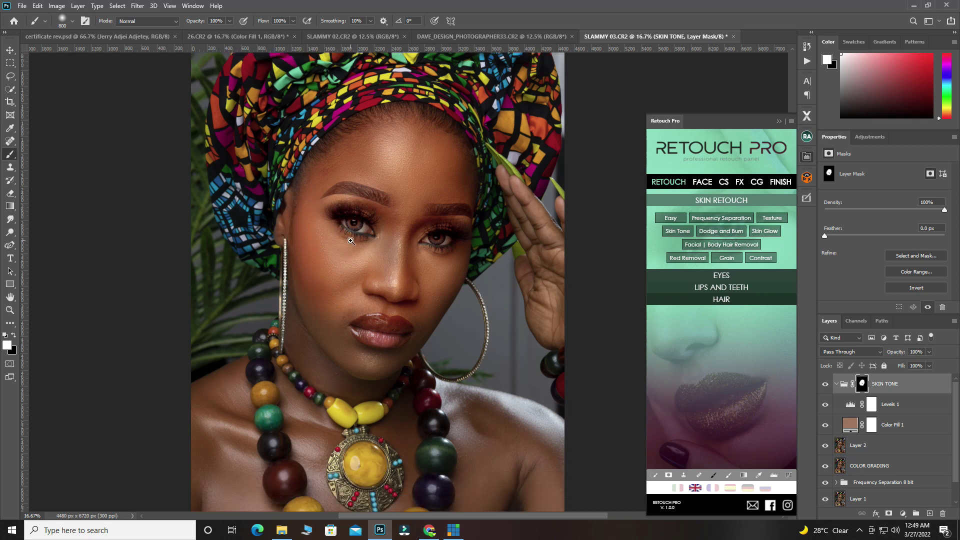
Reduce the brush to 300 px and paint the mask white along the face edges and the neck beside the long earring
{"action": "scroll", "coordinate": [364, 233], "scroll_direction": "up", "scroll_amount": 2}
{"action": "scroll", "coordinate": [373, 255], "scroll_direction": "up", "scroll_amount": 2}
{"action": "key", "text": "bracketleft"}
{"action": "key", "text": "bracketleft"}
{"action": "key", "text": "bracketleft"}
{"action": "key", "text": "bracketleft"}
{"action": "key", "text": "bracketleft"}
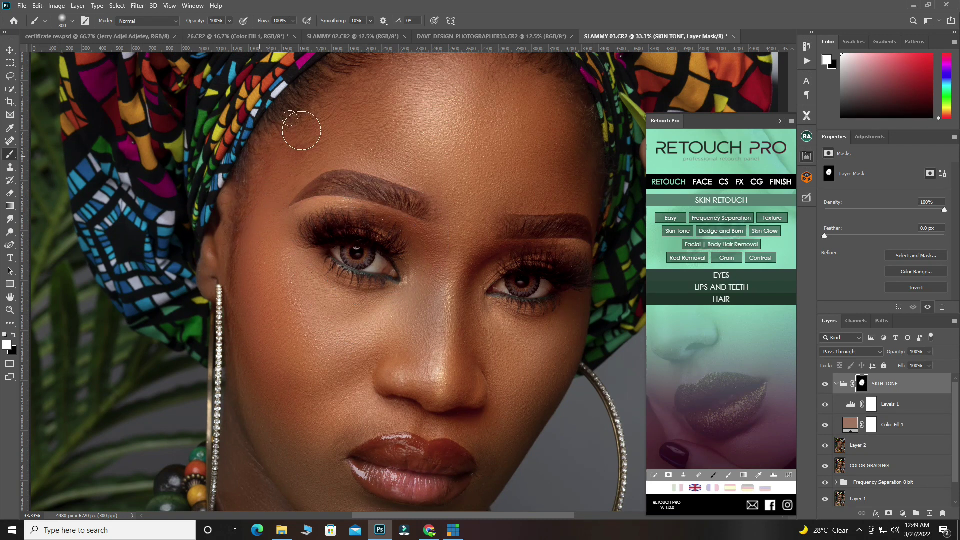
{"action": "scroll", "coordinate": [311, 125], "scroll_direction": "up", "scroll_amount": 2}
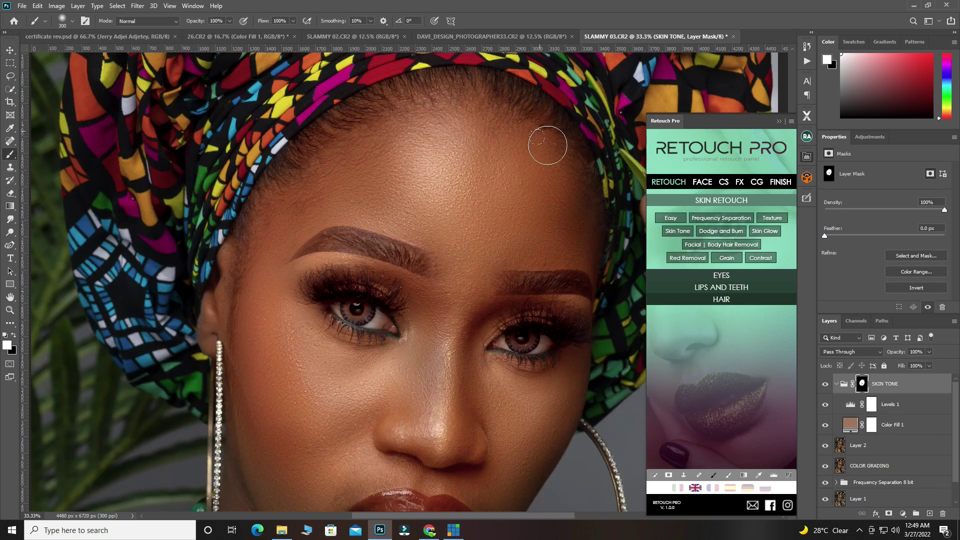
{"action": "scroll", "coordinate": [346, 307], "scroll_direction": "down", "scroll_amount": 2}
{"action": "scroll", "coordinate": [347, 307], "scroll_direction": "down", "scroll_amount": 3}
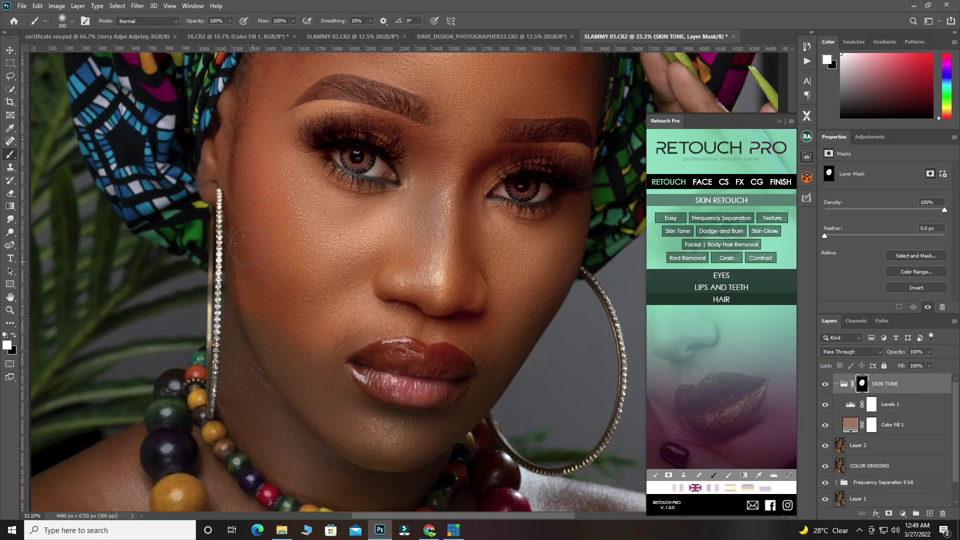
{"action": "scroll", "coordinate": [242, 310], "scroll_direction": "down", "scroll_amount": 3}
{"action": "mouse_move", "coordinate": [243, 285]}
{"action": "left_mouse_down"}
{"action": "mouse_move", "coordinate": [242, 332]}
{"action": "mouse_move", "coordinate": [306, 389]}
{"action": "mouse_move", "coordinate": [340, 388]}
{"action": "mouse_move", "coordinate": [261, 323]}
{"action": "mouse_move", "coordinate": [301, 358]}
{"action": "mouse_move", "coordinate": [310, 277]}
{"action": "mouse_move", "coordinate": [328, 307]}
{"action": "mouse_move", "coordinate": [395, 351]}
{"action": "mouse_move", "coordinate": [322, 315]}
{"action": "mouse_move", "coordinate": [329, 259]}
{"action": "mouse_move", "coordinate": [309, 279]}
{"action": "mouse_move", "coordinate": [355, 247]}
{"action": "mouse_move", "coordinate": [308, 270]}
{"action": "mouse_move", "coordinate": [273, 265]}
{"action": "left_mouse_up"}
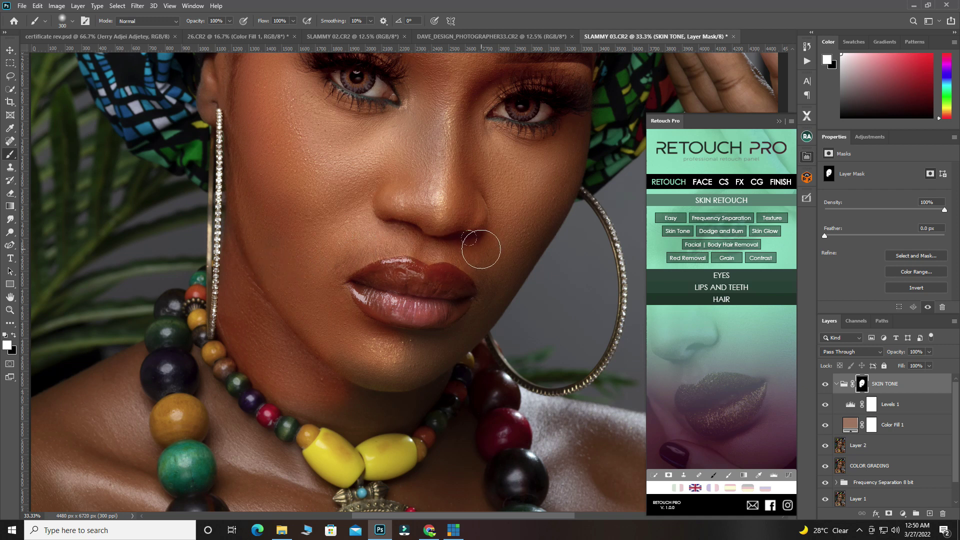
Reduce the brush to 175 px and paint the mask white along the far jawline and the neck under the chin
{"action": "scroll", "coordinate": [480, 249], "scroll_direction": "down", "scroll_amount": 2}
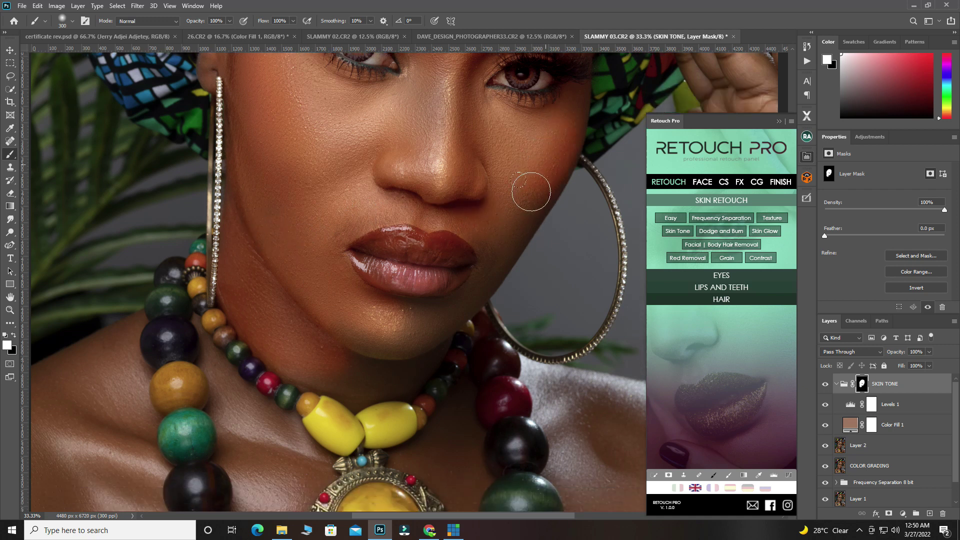
{"action": "key", "text": "bracketleft"}
{"action": "key", "text": "bracketleft"}
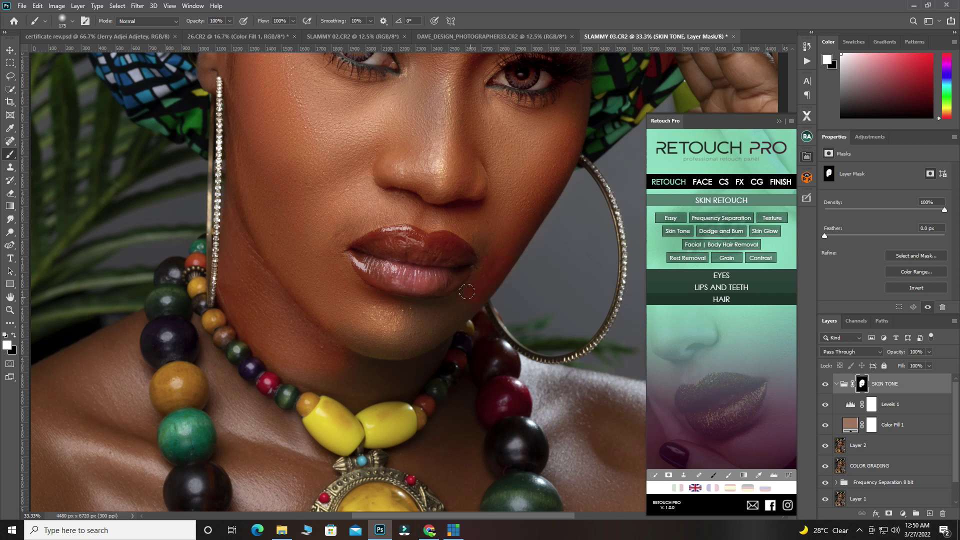
{"action": "scroll", "coordinate": [466, 291], "scroll_direction": "down", "scroll_amount": 3}
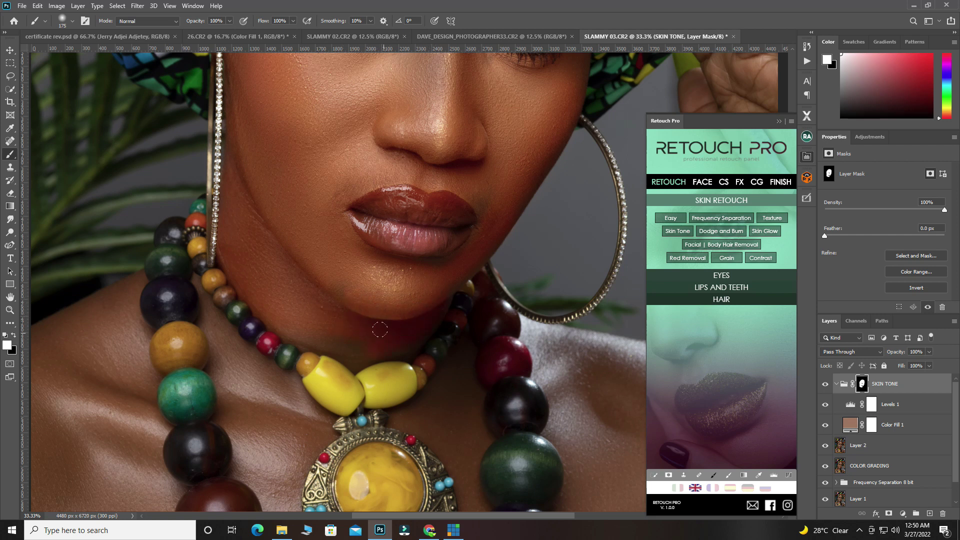
{"action": "scroll", "coordinate": [395, 310], "scroll_direction": "down", "scroll_amount": 3}
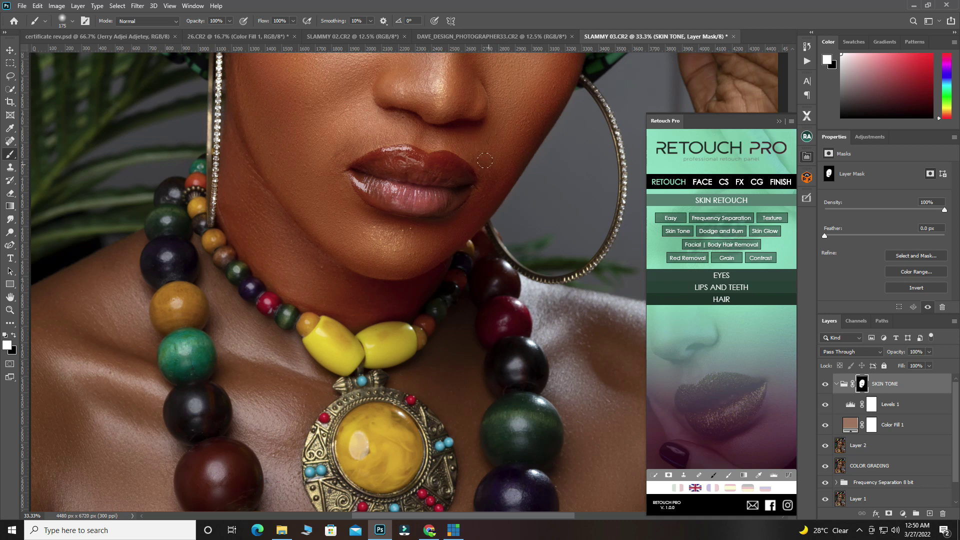
Paint black on the SKIN TONE mask over both eyes, reducing the brush to 90 px, to restore their original color
{"action": "scroll", "coordinate": [484, 160], "scroll_direction": "up", "scroll_amount": 3}
{"action": "scroll", "coordinate": [510, 158], "scroll_direction": "up", "scroll_amount": 4}
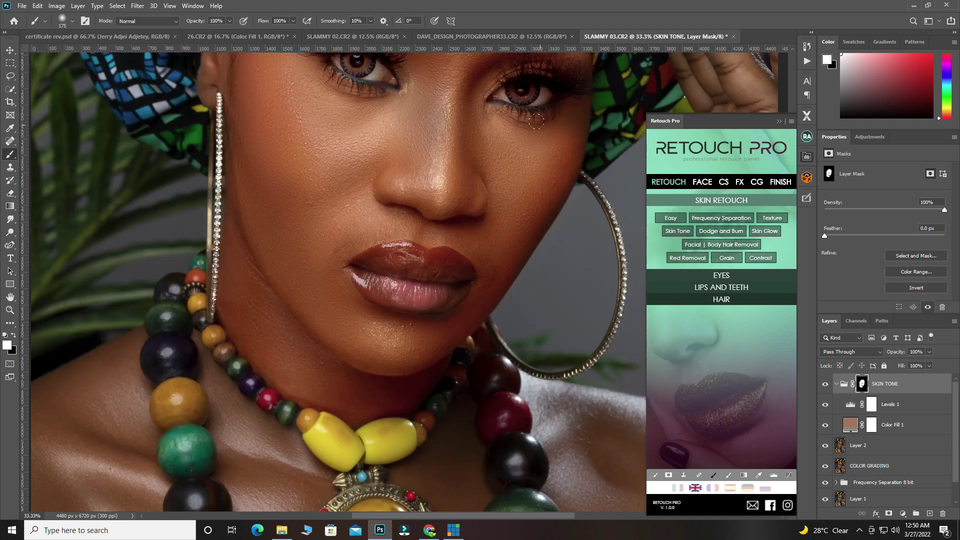
{"action": "scroll", "coordinate": [385, 136], "scroll_direction": "up", "scroll_amount": 2}
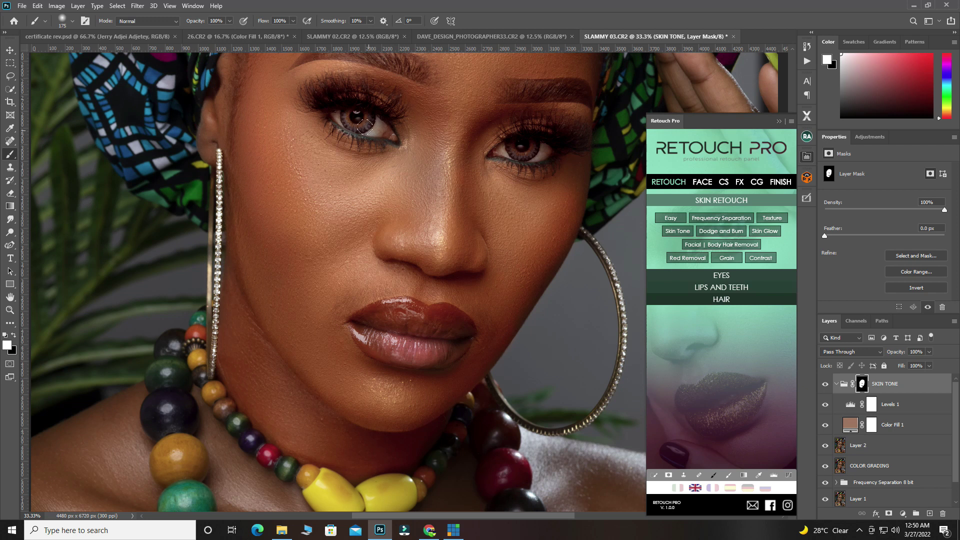
{"action": "key", "text": "x"}
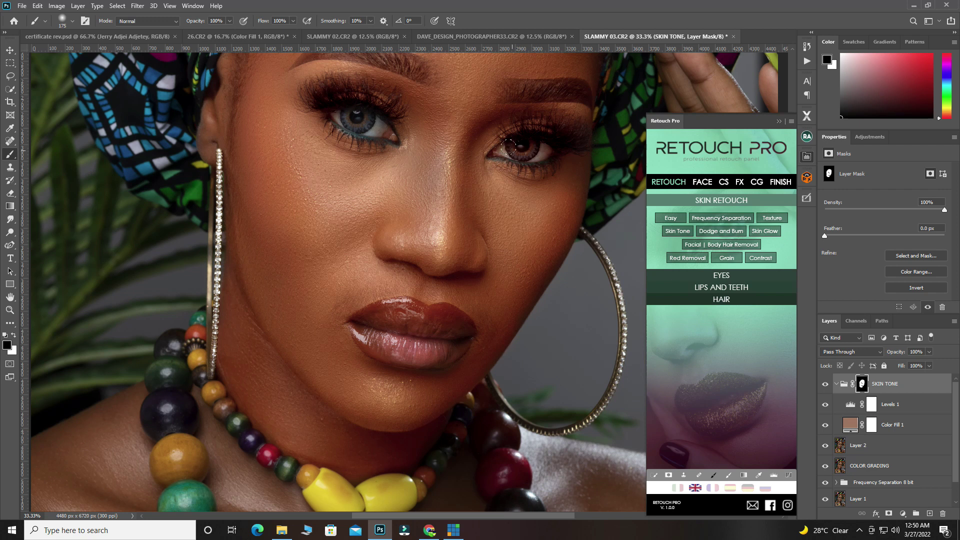
{"action": "key", "text": "bracketleft"}
{"action": "key", "text": "bracketleft"}
{"action": "mouse_move", "coordinate": [505, 153]}
{"action": "left_mouse_down"}
{"action": "mouse_move", "coordinate": [546, 147]}
{"action": "mouse_move", "coordinate": [521, 159]}
{"action": "mouse_move", "coordinate": [531, 161]}
{"action": "mouse_move", "coordinate": [553, 149]}
{"action": "mouse_move", "coordinate": [506, 155]}
{"action": "mouse_move", "coordinate": [549, 152]}
{"action": "left_mouse_up"}
{"action": "scroll", "coordinate": [368, 145], "scroll_direction": "down", "scroll_amount": 1}
{"action": "scroll", "coordinate": [233, 114], "scroll_direction": "up", "scroll_amount": 1}
Switch back to white and paint the visible ear into the SKIN TONE mask with the 90 px brush
{"action": "key", "text": "x"}
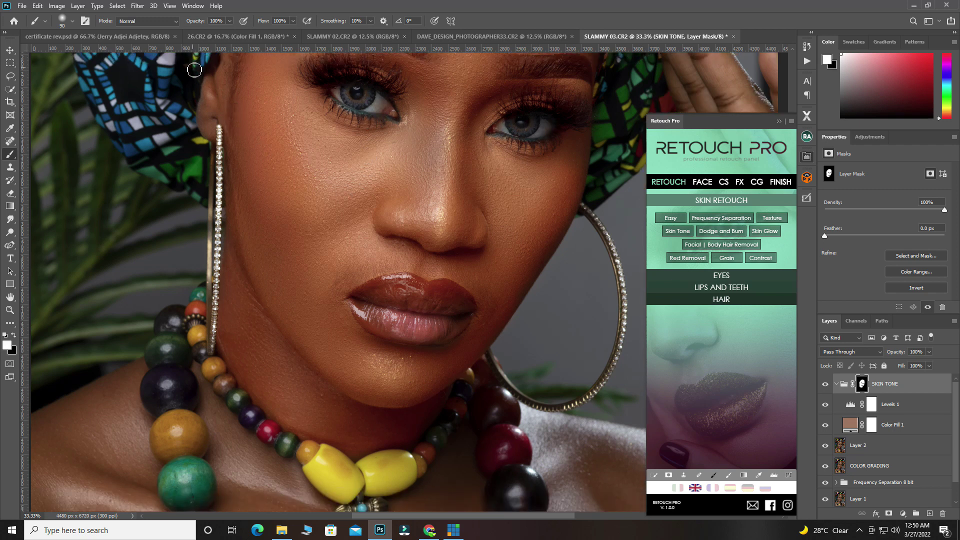
{"action": "mouse_move", "coordinate": [208, 103]}
{"action": "left_mouse_down"}
{"action": "mouse_move", "coordinate": [216, 138]}
{"action": "mouse_move", "coordinate": [216, 122]}
{"action": "left_mouse_up"}
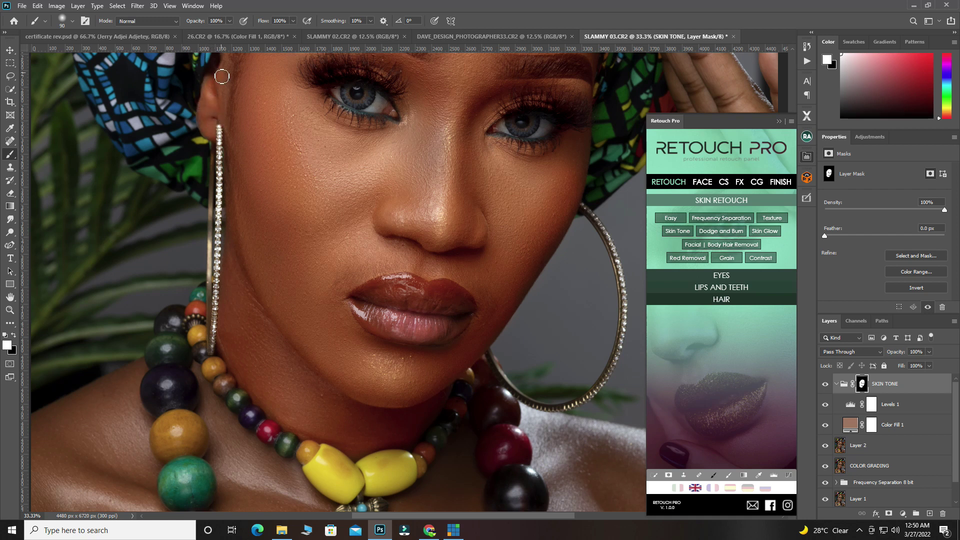
{"action": "scroll", "coordinate": [227, 97], "scroll_direction": "up", "scroll_amount": 2}
{"action": "scroll", "coordinate": [226, 96], "scroll_direction": "up", "scroll_amount": 1}
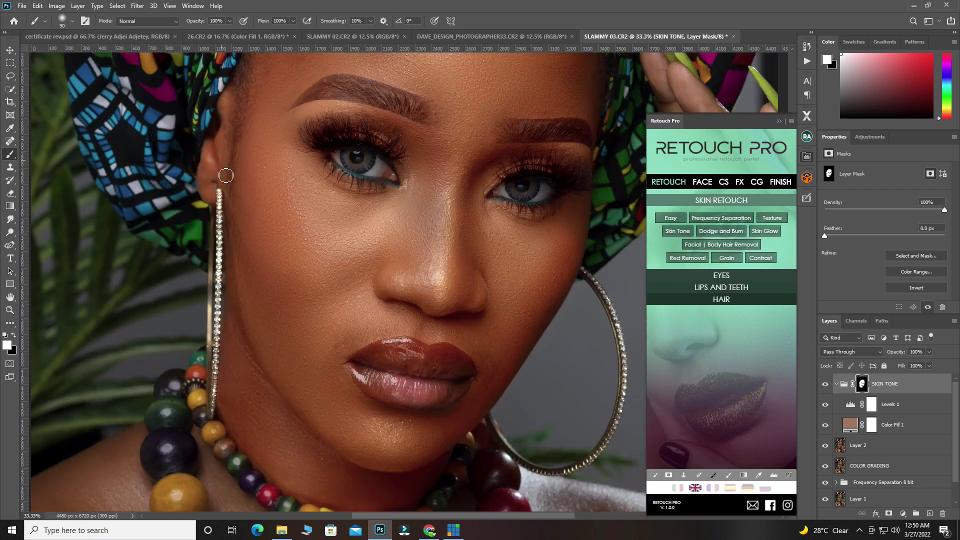
{"action": "scroll", "coordinate": [309, 180], "scroll_direction": "down", "scroll_amount": 3}
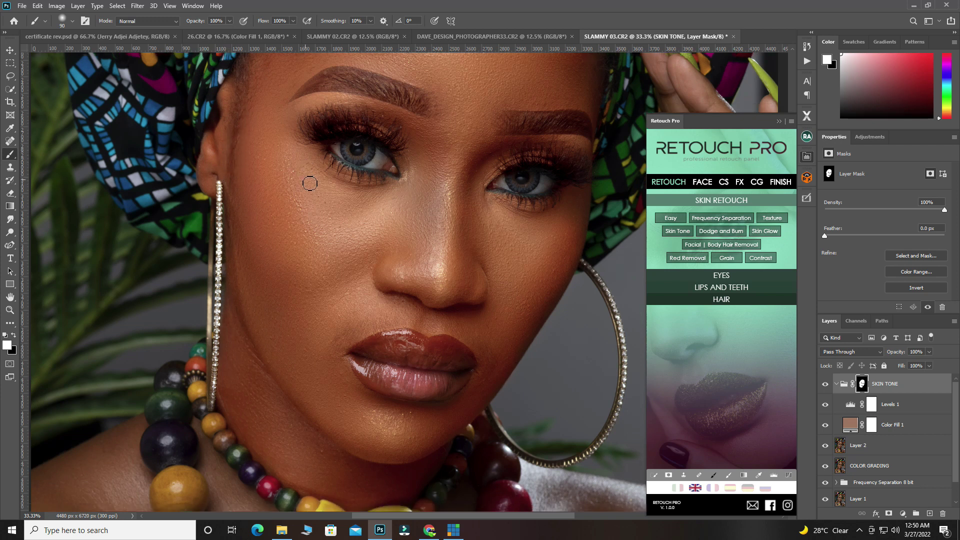
Enlarge the brush to 200 px and paint the SKIN TONE mask white over the chest beside and below the pendant
{"action": "scroll", "coordinate": [350, 246], "scroll_direction": "down", "scroll_amount": 4}
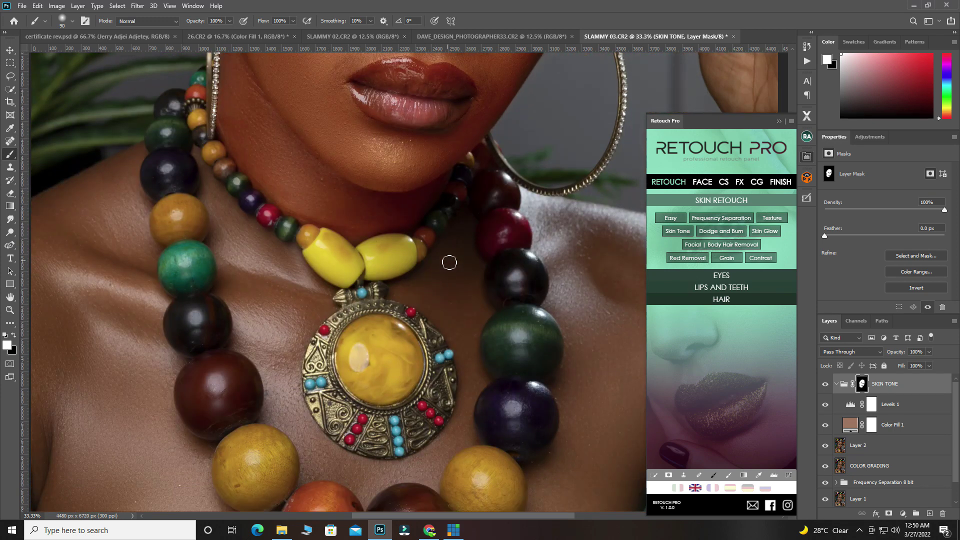
{"action": "key", "text": "bracketright"}
{"action": "key", "text": "bracketright"}
{"action": "mouse_move", "coordinate": [445, 253]}
{"action": "left_mouse_down"}
{"action": "mouse_move", "coordinate": [392, 284]}
{"action": "mouse_move", "coordinate": [425, 287]}
{"action": "mouse_move", "coordinate": [454, 257]}
{"action": "mouse_move", "coordinate": [456, 239]}
{"action": "mouse_move", "coordinate": [450, 348]}
{"action": "mouse_move", "coordinate": [456, 295]}
{"action": "mouse_move", "coordinate": [440, 310]}
{"action": "left_mouse_up"}
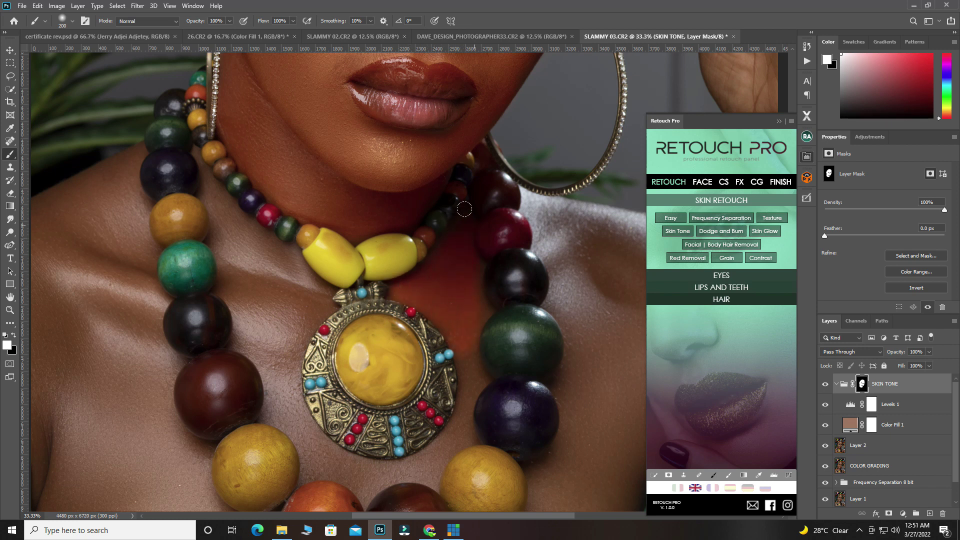
{"action": "scroll", "coordinate": [463, 337], "scroll_direction": "down", "scroll_amount": 2}
{"action": "scroll", "coordinate": [439, 394], "scroll_direction": "down", "scroll_amount": 2}
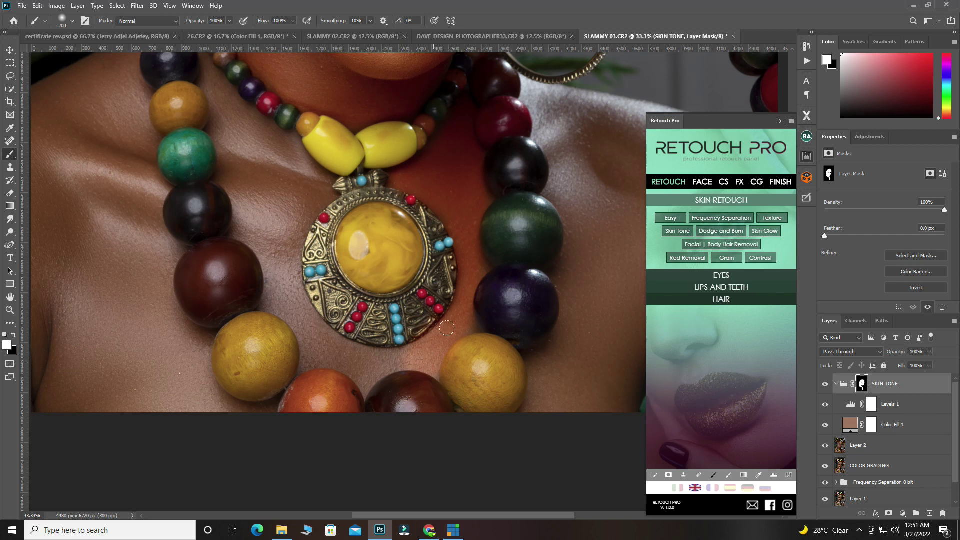
{"action": "mouse_move", "coordinate": [457, 323]}
{"action": "left_mouse_down"}
{"action": "mouse_move", "coordinate": [362, 375]}
{"action": "mouse_move", "coordinate": [321, 345]}
{"action": "left_mouse_up"}
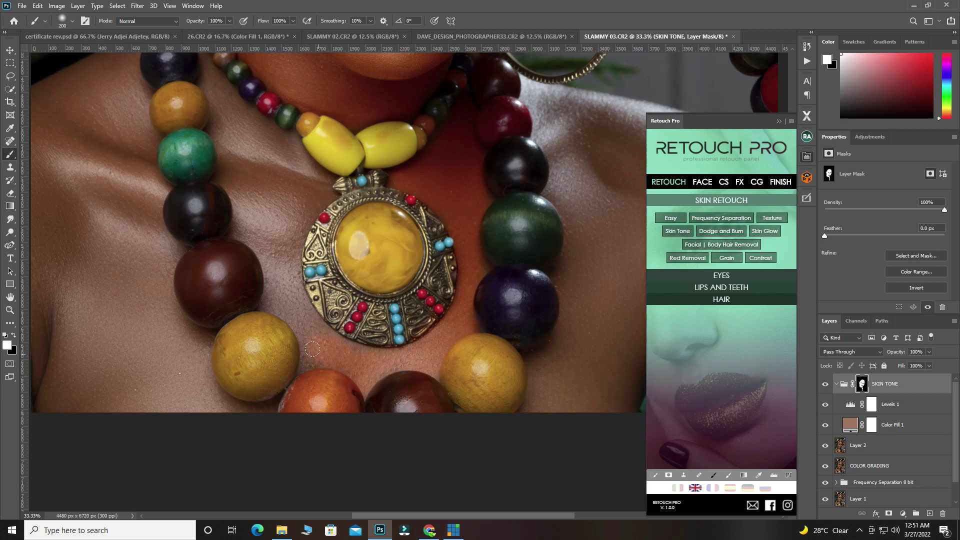
Enlarge the brush to 250 px and paint the mask white over the chest between the pendant and the large beads, up towards the collarbone
{"action": "key", "text": "bracketleft"}
{"action": "key", "text": "bracketleft"}
{"action": "key", "text": "bracketleft"}
{"action": "key", "text": "bracketright"}
{"action": "key", "text": "bracketright"}
{"action": "key", "text": "bracketright"}
{"action": "key", "text": "bracketright"}
{"action": "mouse_move", "coordinate": [314, 344]}
{"action": "left_mouse_down"}
{"action": "mouse_move", "coordinate": [285, 290]}
{"action": "mouse_move", "coordinate": [305, 324]}
{"action": "left_mouse_up"}
{"action": "key", "text": "bracketright"}
{"action": "key", "text": "bracketright"}
{"action": "key", "text": "bracketright"}
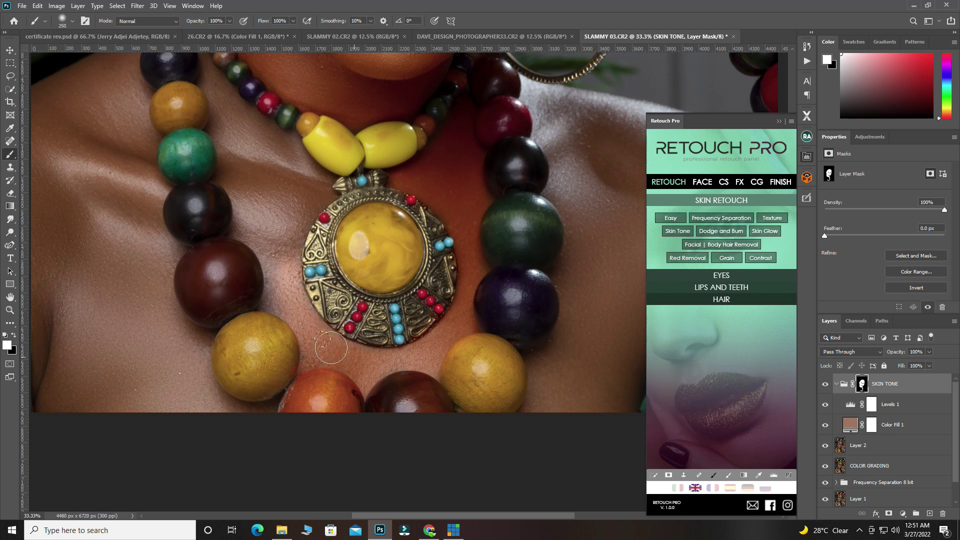
{"action": "mouse_move", "coordinate": [293, 251]}
{"action": "left_mouse_down"}
{"action": "mouse_move", "coordinate": [305, 201]}
{"action": "mouse_move", "coordinate": [321, 194]}
{"action": "mouse_move", "coordinate": [246, 127]}
{"action": "mouse_move", "coordinate": [299, 179]}
{"action": "mouse_move", "coordinate": [284, 199]}
{"action": "mouse_move", "coordinate": [282, 245]}
{"action": "mouse_move", "coordinate": [265, 240]}
{"action": "mouse_move", "coordinate": [247, 229]}
{"action": "mouse_move", "coordinate": [263, 196]}
{"action": "mouse_move", "coordinate": [244, 143]}
{"action": "left_mouse_up"}
Reduce the brush to 60 px and paint the mask white in the narrow skin gaps between the small and large bead strands
{"action": "scroll", "coordinate": [247, 162], "scroll_direction": "up", "scroll_amount": 2}
{"action": "scroll", "coordinate": [235, 185], "scroll_direction": "up", "scroll_amount": 1}
{"action": "key", "text": "bracketleft"}
{"action": "key", "text": "bracketleft"}
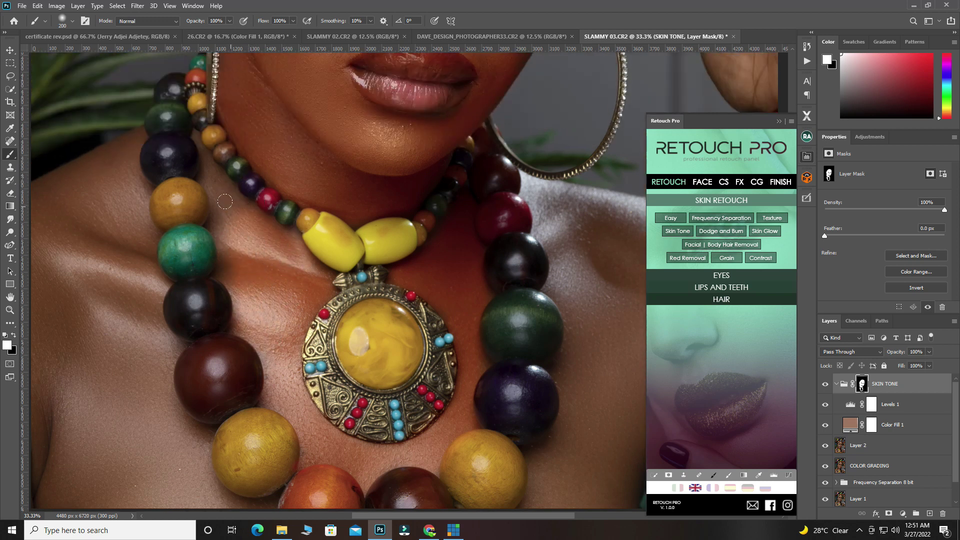
{"action": "key", "text": "bracketleft"}
{"action": "key", "text": "bracketleft"}
{"action": "key", "text": "bracketleft"}
{"action": "key", "text": "bracketleft"}
{"action": "key", "text": "bracketleft"}
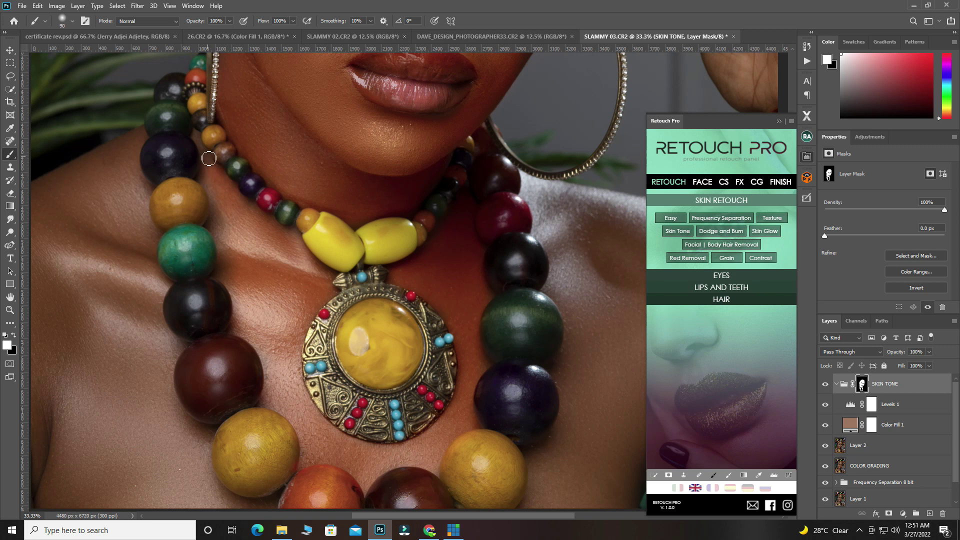
{"action": "key", "text": "bracketleft"}
{"action": "key", "text": "bracketleft"}
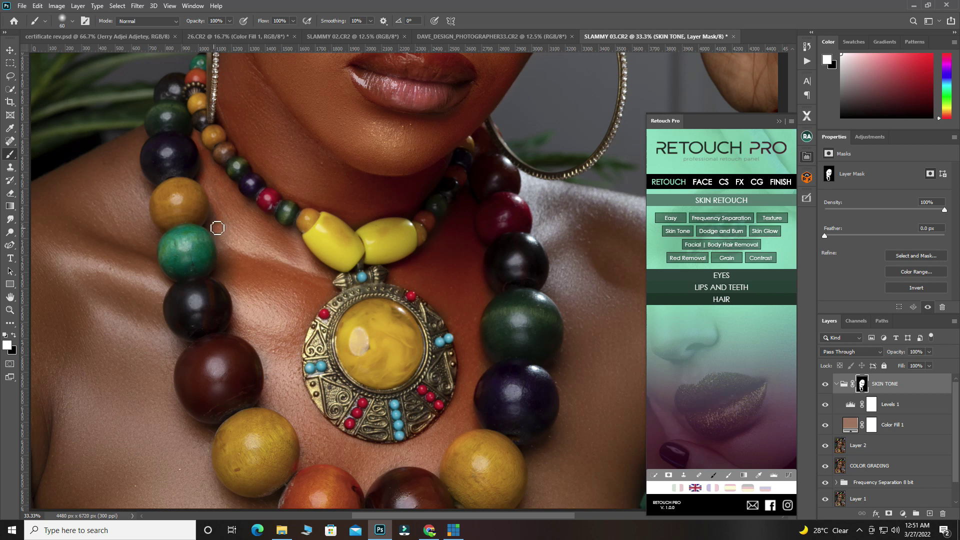
{"action": "mouse_move", "coordinate": [213, 228]}
{"action": "left_mouse_down"}
{"action": "mouse_move", "coordinate": [235, 285]}
{"action": "mouse_move", "coordinate": [221, 279]}
{"action": "mouse_move", "coordinate": [235, 275]}
{"action": "mouse_move", "coordinate": [231, 228]}
{"action": "left_mouse_up"}
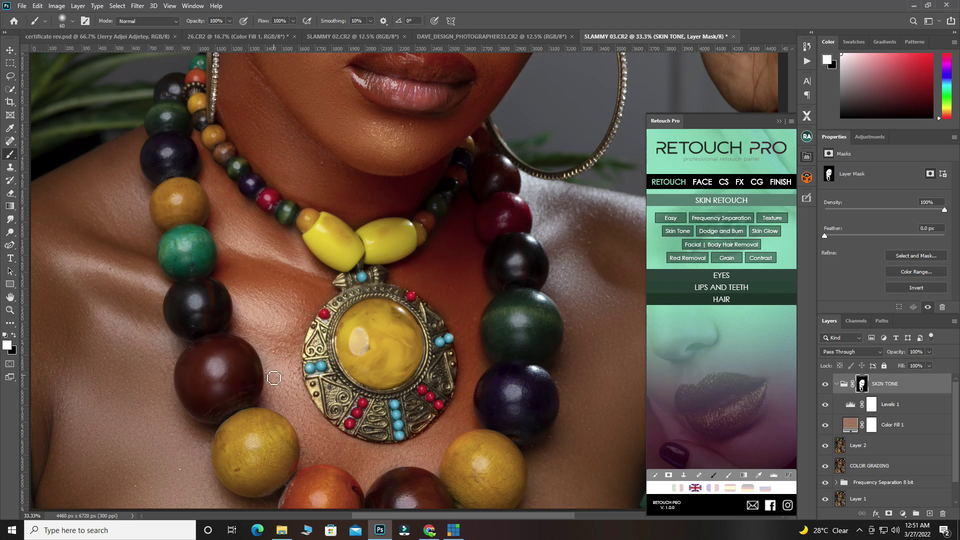
{"action": "scroll", "coordinate": [275, 385], "scroll_direction": "down", "scroll_amount": 2}
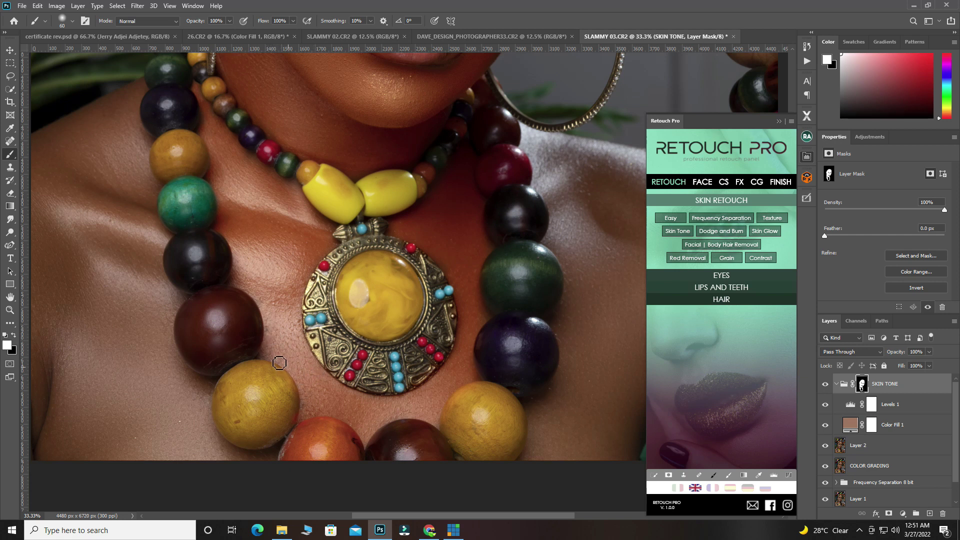
{"action": "scroll", "coordinate": [539, 338], "scroll_direction": "down", "scroll_amount": 2}
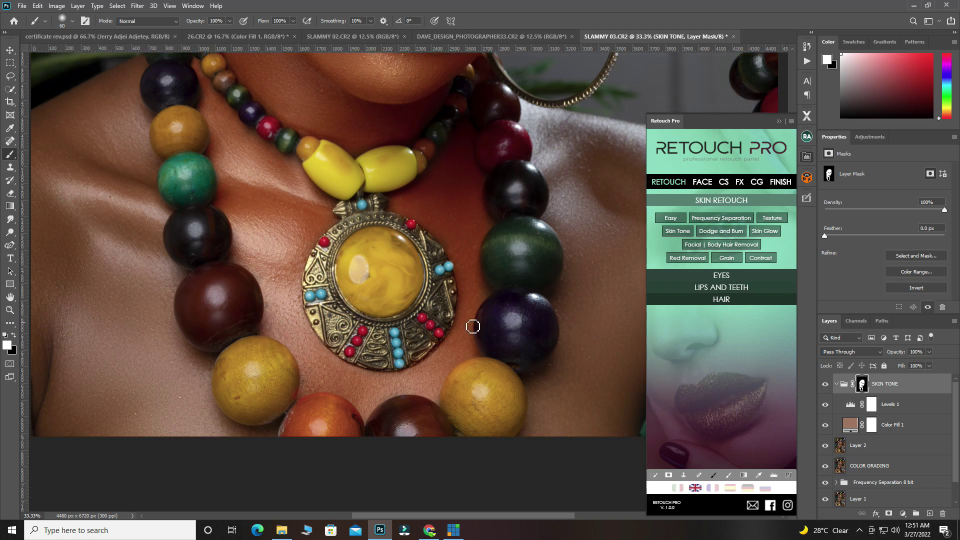
Enlarge the brush to 600 px and paint the palm of the raised hand into the SKIN TONE mask
{"action": "key", "text": "ctrl+minus"}
{"action": "key", "text": "ctrl+minus"}
{"action": "key", "text": "ctrl+minus"}
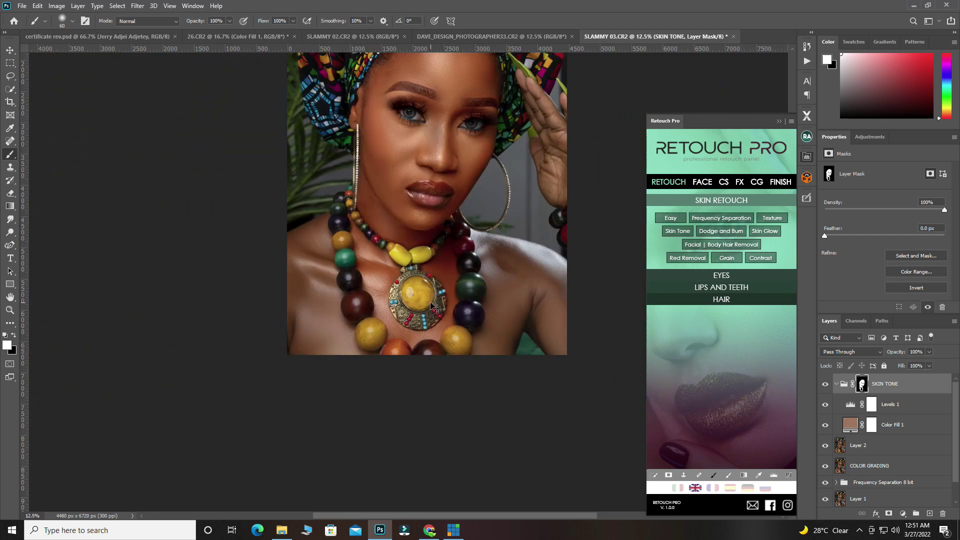
{"action": "scroll", "coordinate": [442, 127], "scroll_direction": "up", "scroll_amount": 1}
{"action": "key", "text": "bracketright"}
{"action": "key", "text": "bracketright"}
{"action": "key", "text": "bracketright"}
{"action": "key", "text": "bracketright"}
{"action": "key", "text": "bracketright"}
{"action": "key", "text": "bracketright"}
{"action": "key", "text": "bracketright"}
{"action": "key", "text": "bracketright"}
{"action": "key", "text": "bracketright"}
{"action": "key", "text": "bracketright"}
{"action": "key", "text": "bracketright"}
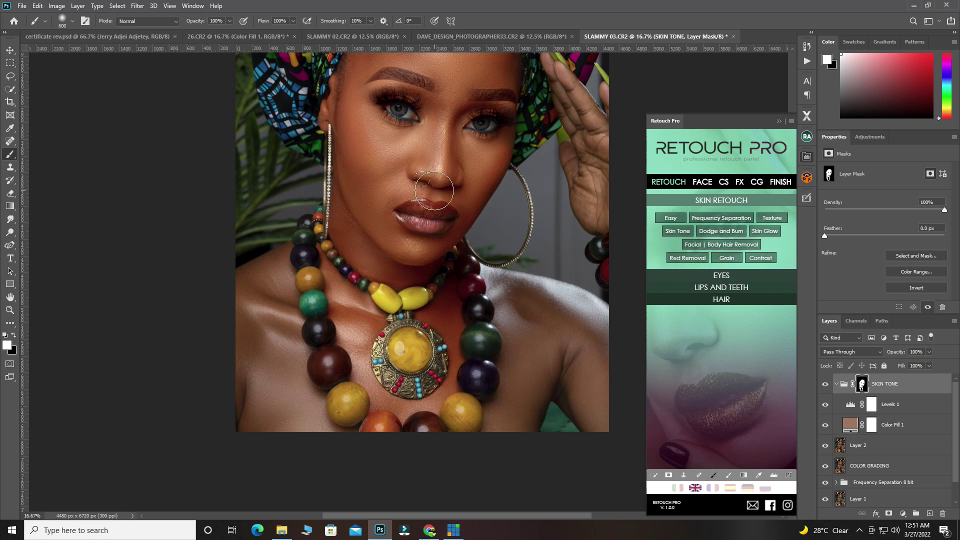
{"action": "scroll", "coordinate": [440, 280], "scroll_direction": "right", "scroll_amount": 6}
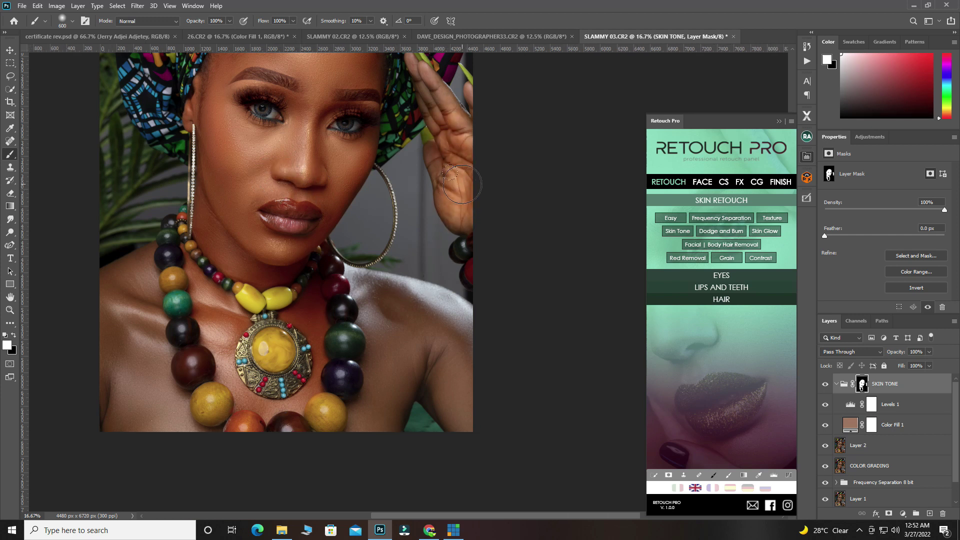
Reduce the brush to 250 px and paint the fingers and remaining edges of the raised hand white on the mask
{"action": "key", "text": "bracketleft"}
{"action": "key", "text": "bracketleft"}
{"action": "key", "text": "bracketleft"}
{"action": "key", "text": "bracketleft"}
{"action": "key", "text": "bracketleft"}
{"action": "key", "text": "bracketleft"}
{"action": "key", "text": "bracketleft"}
{"action": "scroll", "coordinate": [413, 72], "scroll_direction": "up", "scroll_amount": 2}
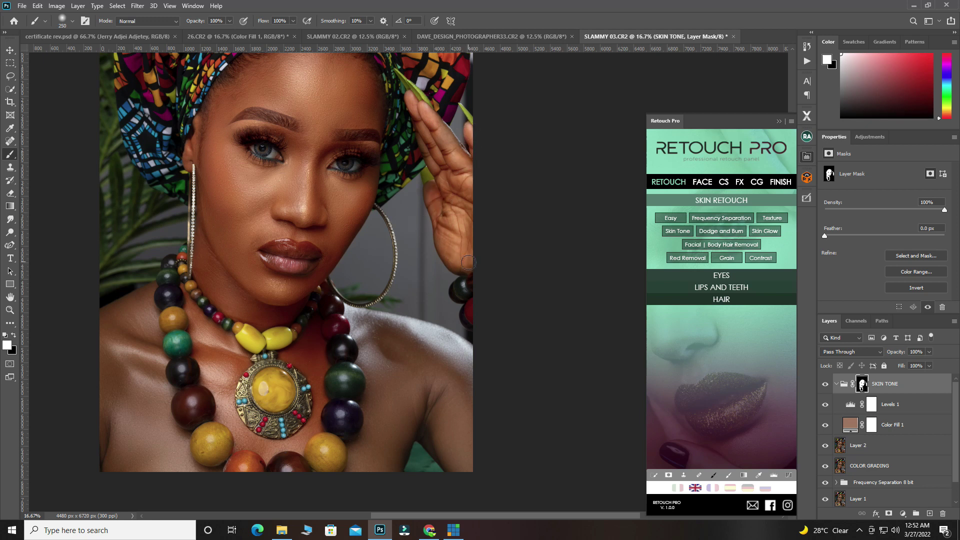
Paint the shoulder and arm below the raised hand into the mask at 600 px, then reduce the brush to 200 px for the edges
{"action": "scroll", "coordinate": [475, 338], "scroll_direction": "down", "scroll_amount": 2}
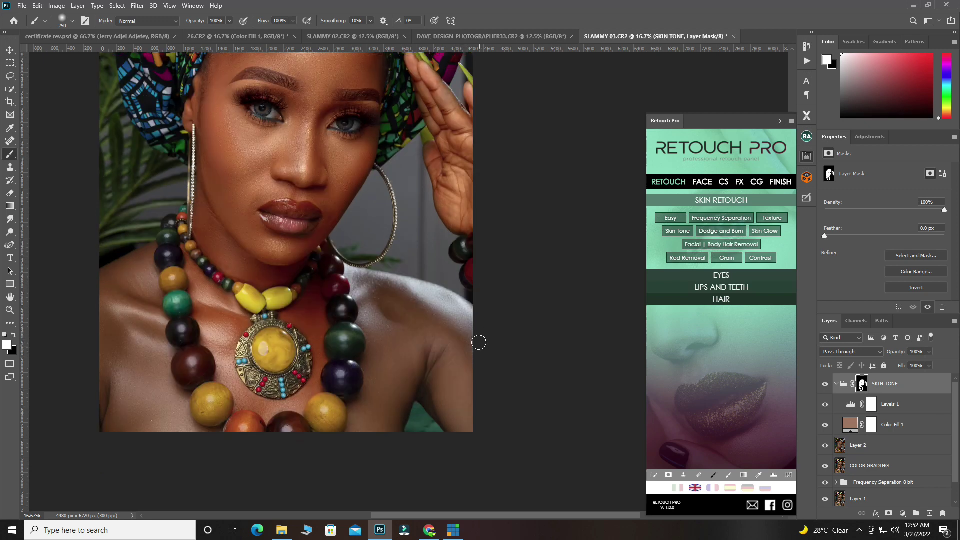
{"action": "key", "text": "bracketright"}
{"action": "key", "text": "bracketright"}
{"action": "key", "text": "bracketright"}
{"action": "mouse_move", "coordinate": [392, 315]}
{"action": "left_mouse_down"}
{"action": "mouse_move", "coordinate": [444, 346]}
{"action": "mouse_move", "coordinate": [419, 317]}
{"action": "mouse_move", "coordinate": [437, 320]}
{"action": "mouse_move", "coordinate": [404, 309]}
{"action": "mouse_move", "coordinate": [446, 355]}
{"action": "mouse_move", "coordinate": [466, 427]}
{"action": "mouse_move", "coordinate": [449, 401]}
{"action": "mouse_move", "coordinate": [418, 391]}
{"action": "mouse_move", "coordinate": [433, 383]}
{"action": "mouse_move", "coordinate": [413, 359]}
{"action": "mouse_move", "coordinate": [454, 340]}
{"action": "mouse_move", "coordinate": [472, 354]}
{"action": "mouse_move", "coordinate": [423, 331]}
{"action": "left_mouse_up"}
{"action": "key", "text": "bracketleft"}
{"action": "key", "text": "bracketleft"}
{"action": "key", "text": "bracketleft"}
{"action": "key", "text": "bracketleft"}
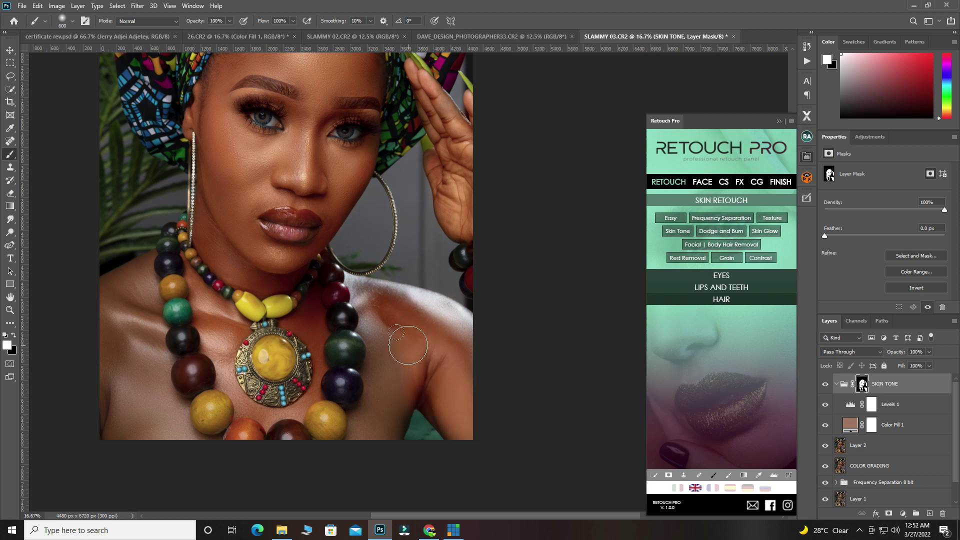
{"action": "key", "text": "bracketleft"}
{"action": "key", "text": "bracketleft"}
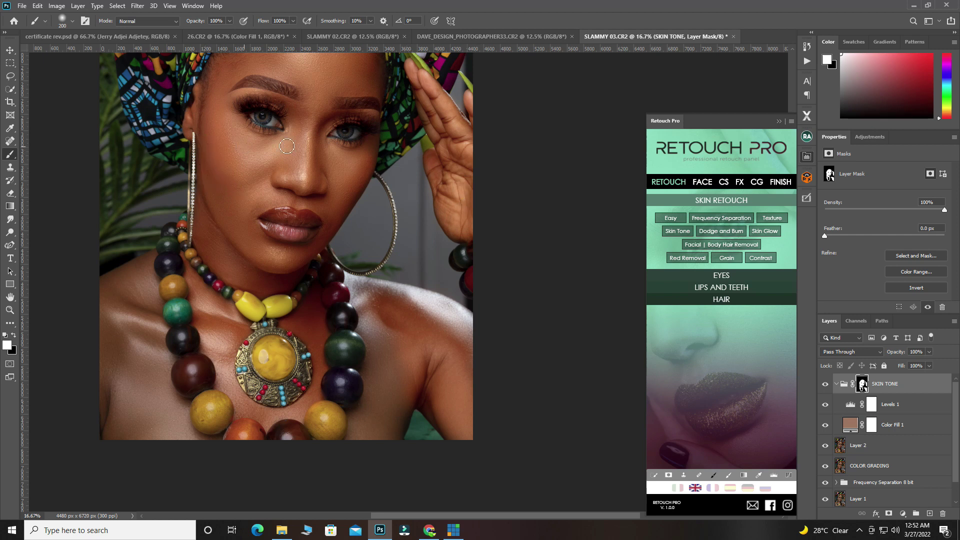
Enlarge the brush to 500 px and paint the remaining chest and arm skin outside the beads on the hoop-earring side
{"action": "key", "text": "bracketright"}
{"action": "key", "text": "bracketright"}
{"action": "key", "text": "bracketright"}
{"action": "key", "text": "bracketright"}
{"action": "key", "text": "bracketright"}
{"action": "key", "text": "bracketright"}
{"action": "key", "text": "bracketright"}
{"action": "key", "text": "bracketleft"}
{"action": "key", "text": "bracketleft"}
{"action": "key", "text": "bracketleft"}
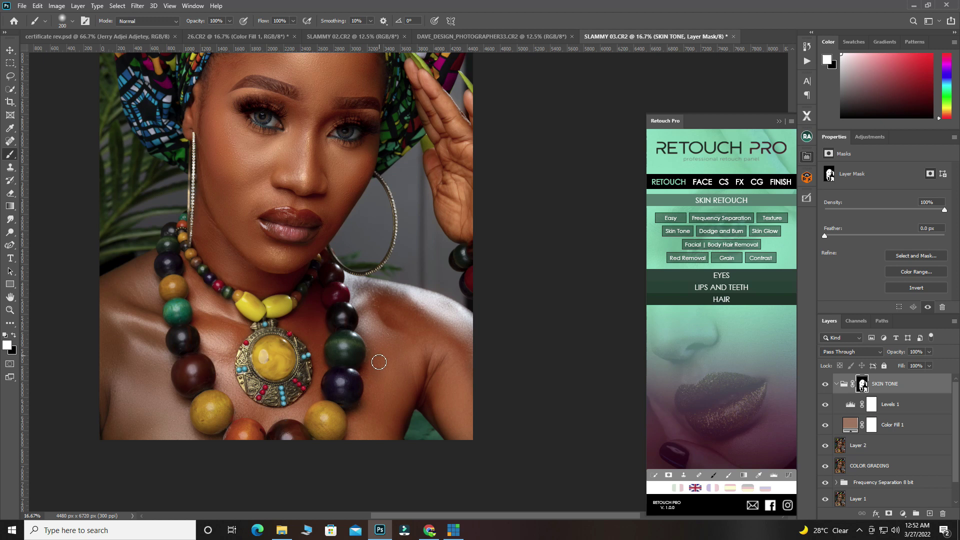
{"action": "key", "text": "bracketright"}
{"action": "key", "text": "bracketright"}
{"action": "key", "text": "bracketright"}
{"action": "key", "text": "bracketright"}
{"action": "scroll", "coordinate": [397, 356], "scroll_direction": "up", "scroll_amount": 2}
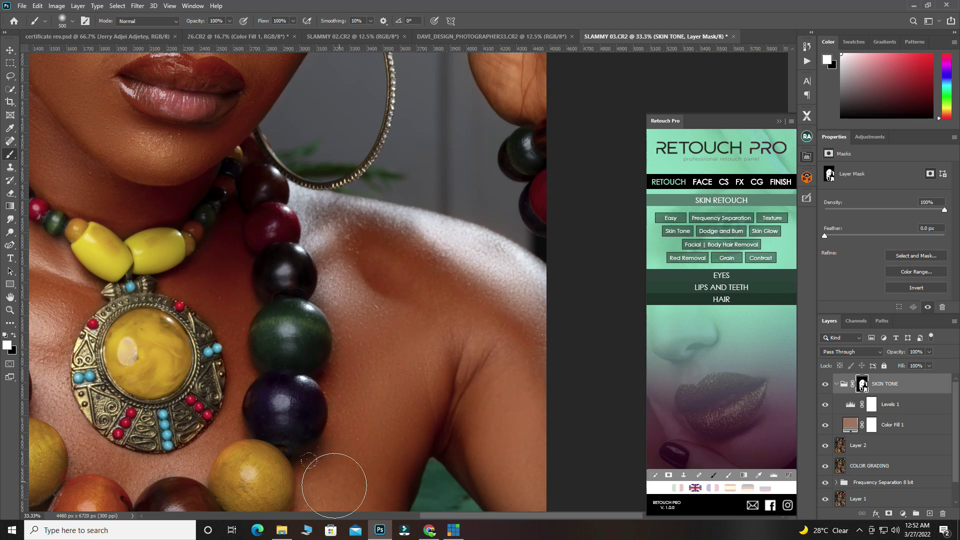
{"action": "left_click", "coordinate": [318, 368], "text": "ctrl"}
{"action": "scroll", "coordinate": [319, 369], "scroll_direction": "down", "scroll_amount": 2}
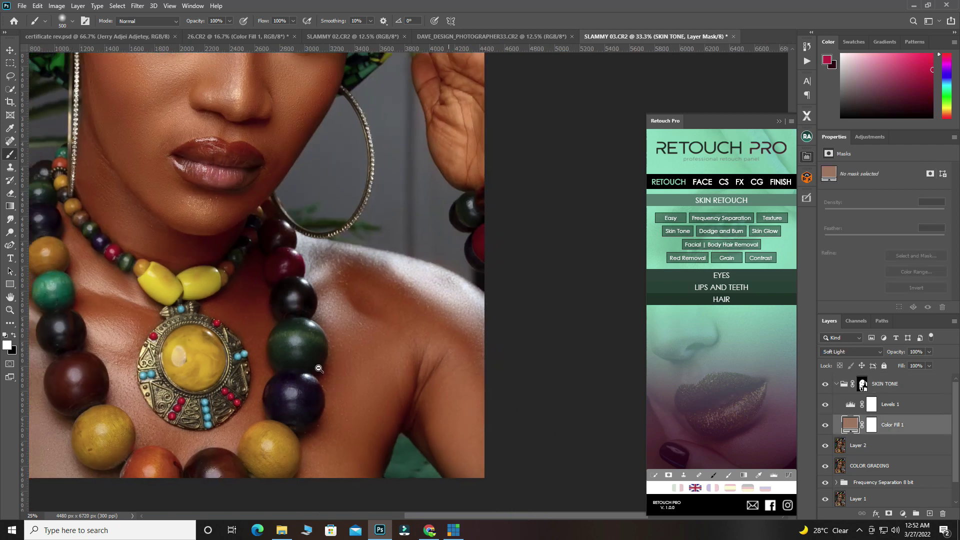
Reselect the SKIN TONE mask and paint the opposite shoulder white, reducing the brush from 500 px to 125 px towards its edges
{"action": "scroll", "coordinate": [138, 379], "scroll_direction": "left", "scroll_amount": 2}
{"action": "scroll", "coordinate": [138, 382], "scroll_direction": "up", "scroll_amount": 2}
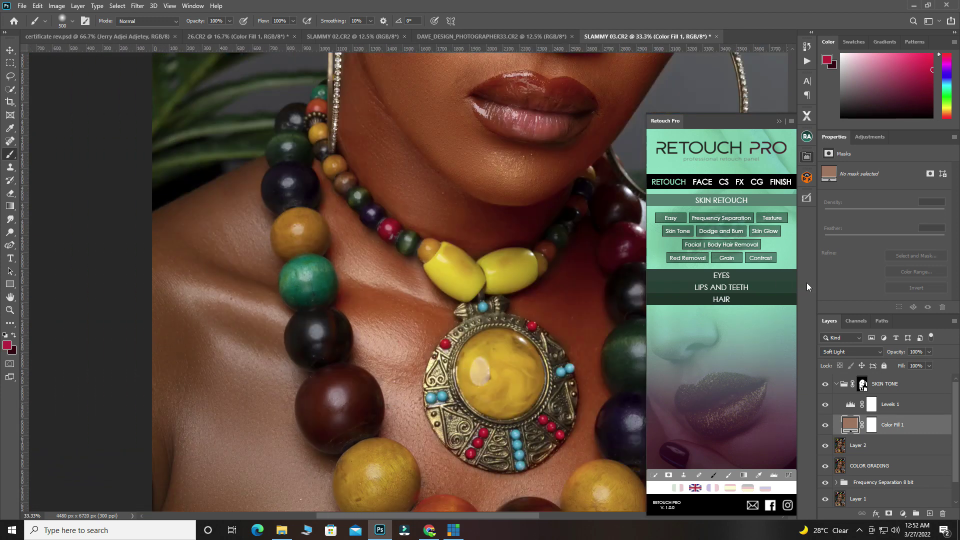
{"action": "left_click", "coordinate": [862, 385]}
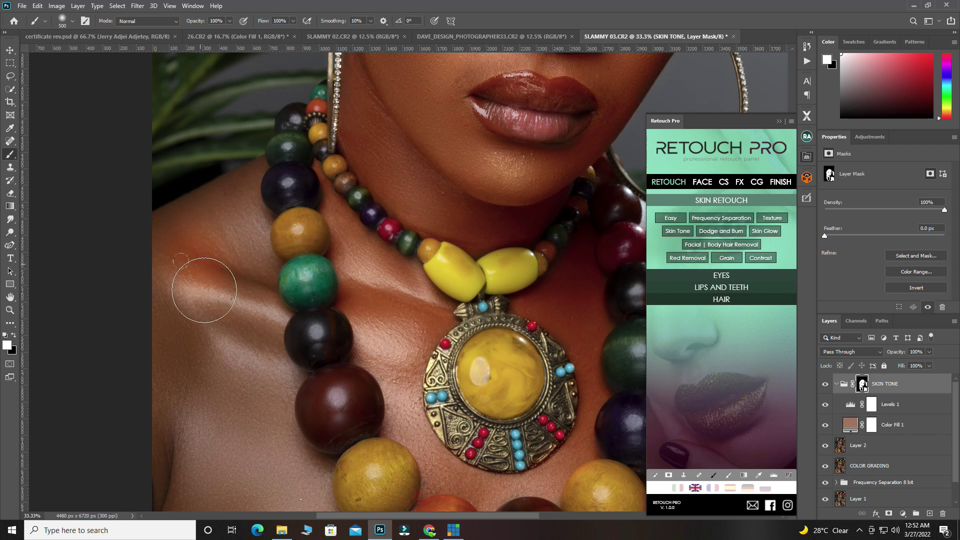
{"action": "key", "text": "bracketleft"}
{"action": "key", "text": "bracketleft"}
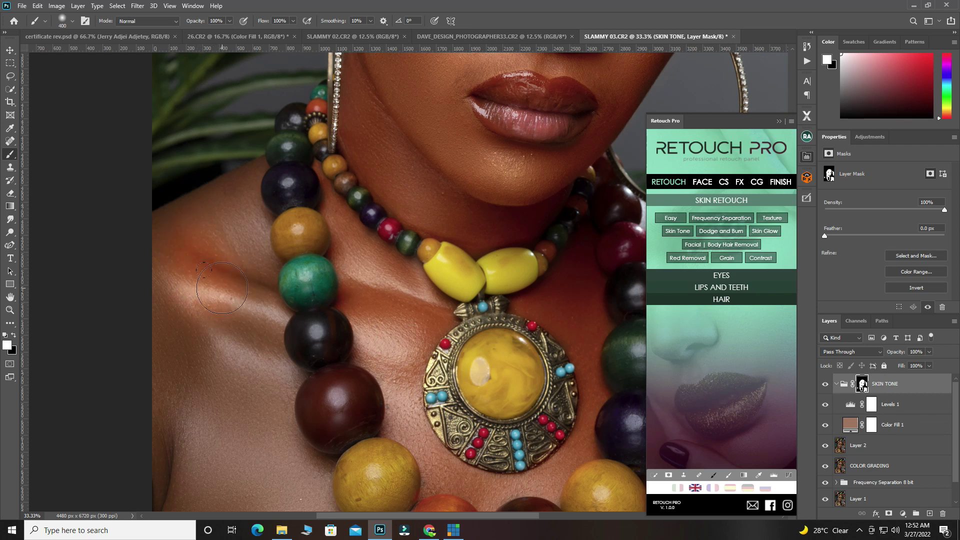
{"action": "key", "text": "bracketleft"}
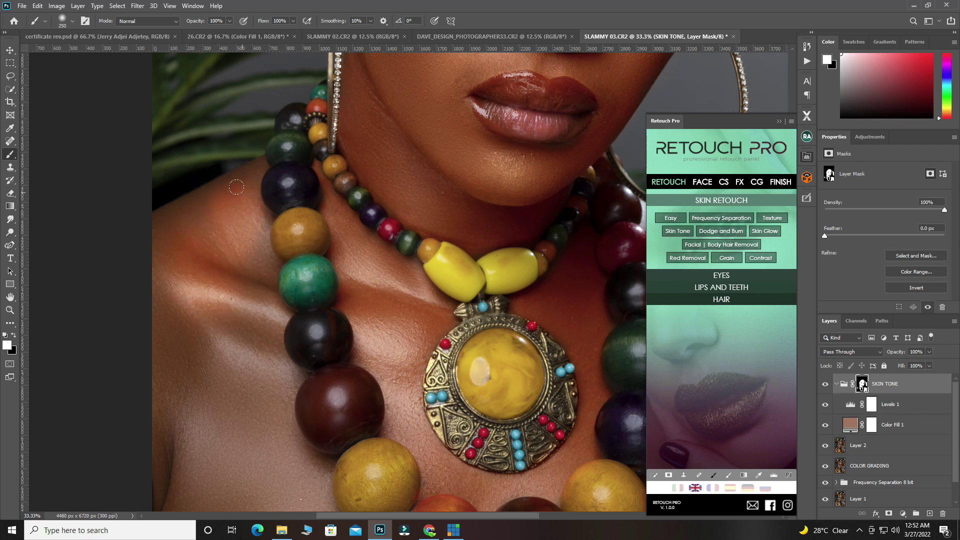
{"action": "key", "text": "bracketleft"}
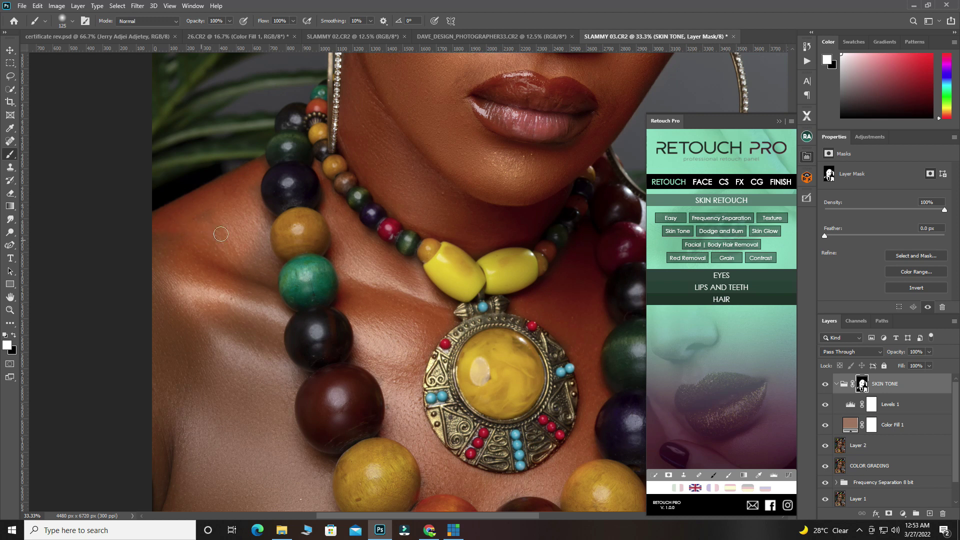
Enlarge the brush to 250 px and paint the mask white along the collarbone and the skin just beneath it
{"action": "key", "text": "bracketright"}
{"action": "key", "text": "bracketright"}
{"action": "key", "text": "bracketright"}
{"action": "key", "text": "bracketright"}
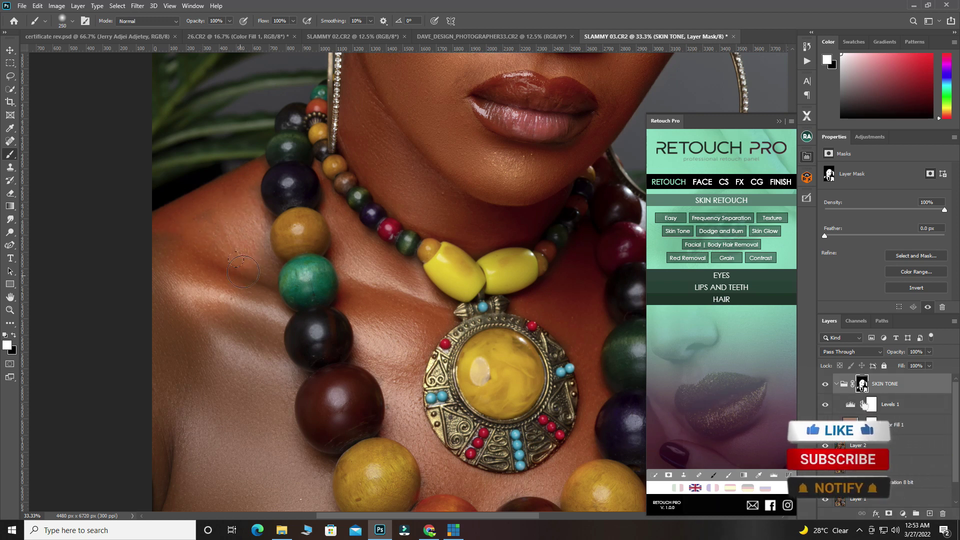
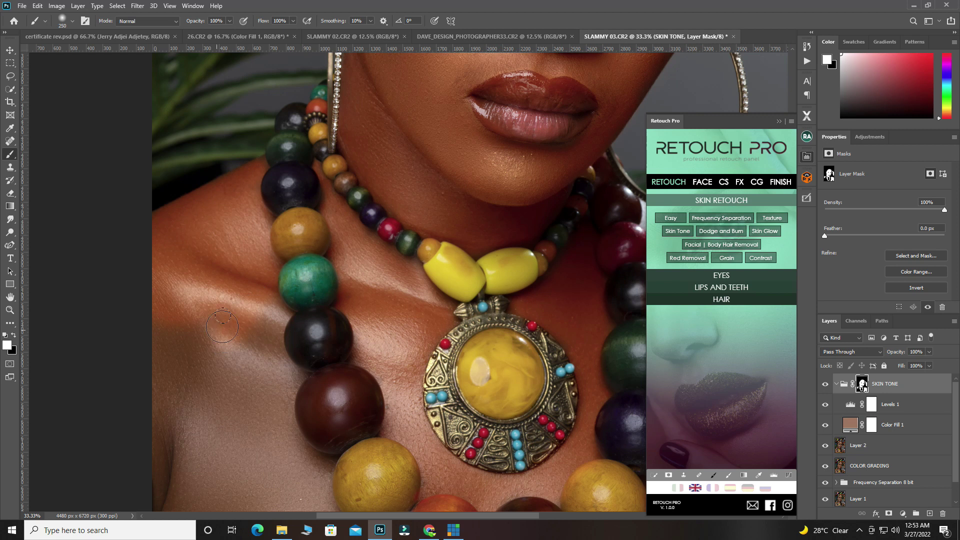
{"action": "mouse_move", "coordinate": [181, 312]}
{"action": "left_mouse_down"}
{"action": "mouse_move", "coordinate": [259, 326]}
{"action": "mouse_move", "coordinate": [271, 310]}
{"action": "mouse_move", "coordinate": [270, 325]}
{"action": "mouse_move", "coordinate": [198, 351]}
{"action": "mouse_move", "coordinate": [179, 344]}
{"action": "mouse_move", "coordinate": [178, 327]}
{"action": "mouse_move", "coordinate": [188, 350]}
{"action": "left_mouse_up"}
Enlarge the brush further and paint the chest and upper arm below that collarbone into the mask, finishing at 400 px
{"action": "key", "text": "bracketright"}
{"action": "key", "text": "bracketright"}
{"action": "key", "text": "bracketright"}
{"action": "mouse_move", "coordinate": [255, 382]}
{"action": "left_mouse_down"}
{"action": "mouse_move", "coordinate": [248, 484]}
{"action": "mouse_move", "coordinate": [266, 460]}
{"action": "mouse_move", "coordinate": [282, 488]}
{"action": "mouse_move", "coordinate": [292, 467]}
{"action": "mouse_move", "coordinate": [290, 485]}
{"action": "mouse_move", "coordinate": [303, 496]}
{"action": "mouse_move", "coordinate": [190, 497]}
{"action": "mouse_move", "coordinate": [183, 486]}
{"action": "mouse_move", "coordinate": [209, 474]}
{"action": "mouse_move", "coordinate": [145, 421]}
{"action": "mouse_move", "coordinate": [143, 407]}
{"action": "mouse_move", "coordinate": [123, 407]}
{"action": "mouse_move", "coordinate": [215, 326]}
{"action": "left_mouse_up"}
{"action": "key", "text": "bracketleft"}
{"action": "key", "text": "bracketleft"}
{"action": "key", "text": "bracketleft"}
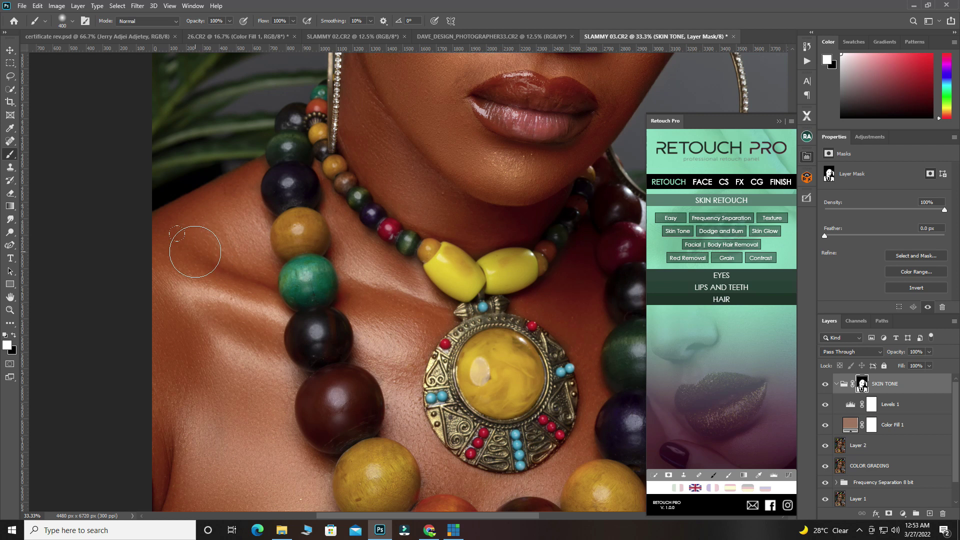
Reduce the brush to 70 px and examine the face, neck, shoulders and hand for evenly covered skin tone
{"action": "key", "text": "bracketleft"}
{"action": "key", "text": "bracketleft"}
{"action": "key", "text": "bracketleft"}
{"action": "key", "text": "bracketleft"}
{"action": "key", "text": "bracketleft"}
{"action": "key", "text": "bracketleft"}
{"action": "scroll", "coordinate": [380, 230], "scroll_direction": "up", "scroll_amount": 2}
{"action": "scroll", "coordinate": [394, 243], "scroll_direction": "down", "scroll_amount": 3}
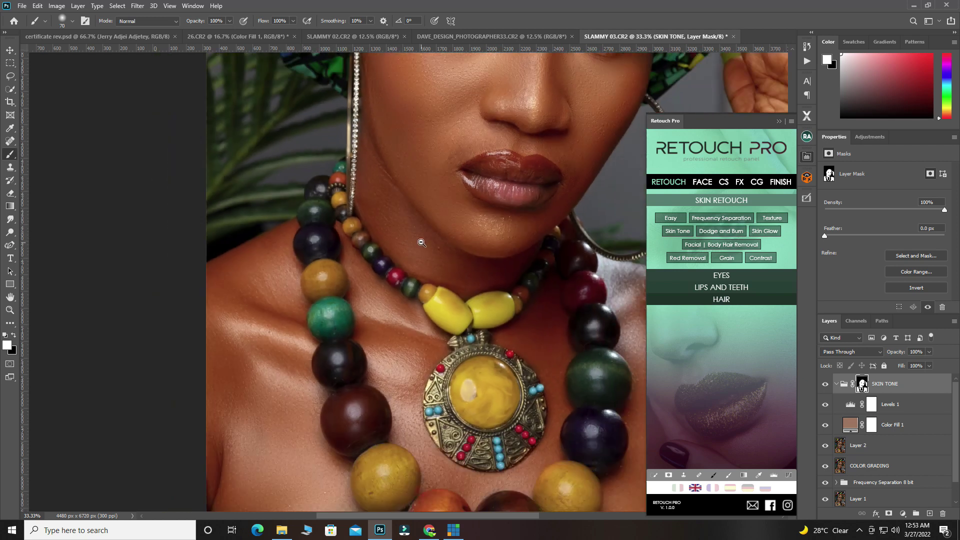
{"action": "scroll", "coordinate": [430, 250], "scroll_direction": "up", "scroll_amount": 3}
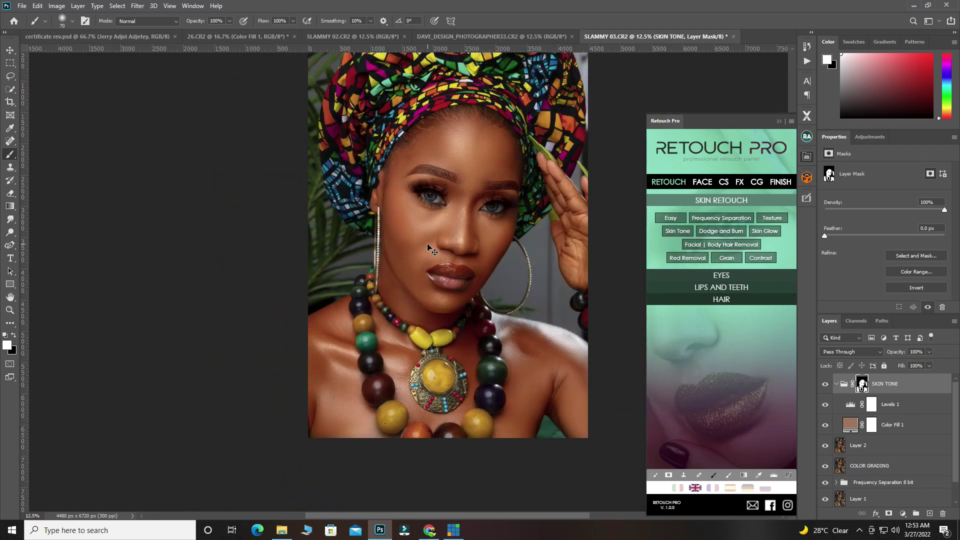
{"action": "scroll", "coordinate": [422, 257], "scroll_direction": "right", "scroll_amount": 3}
{"action": "scroll", "coordinate": [414, 245], "scroll_direction": "up", "scroll_amount": 2}
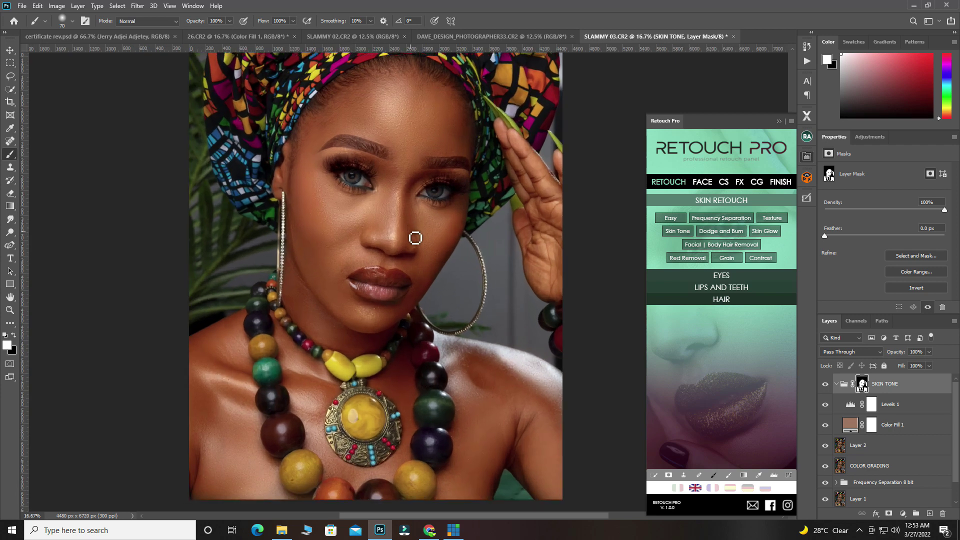
{"action": "scroll", "coordinate": [393, 264], "scroll_direction": "down", "scroll_amount": 1}
{"action": "scroll", "coordinate": [415, 257], "scroll_direction": "down", "scroll_amount": 2}
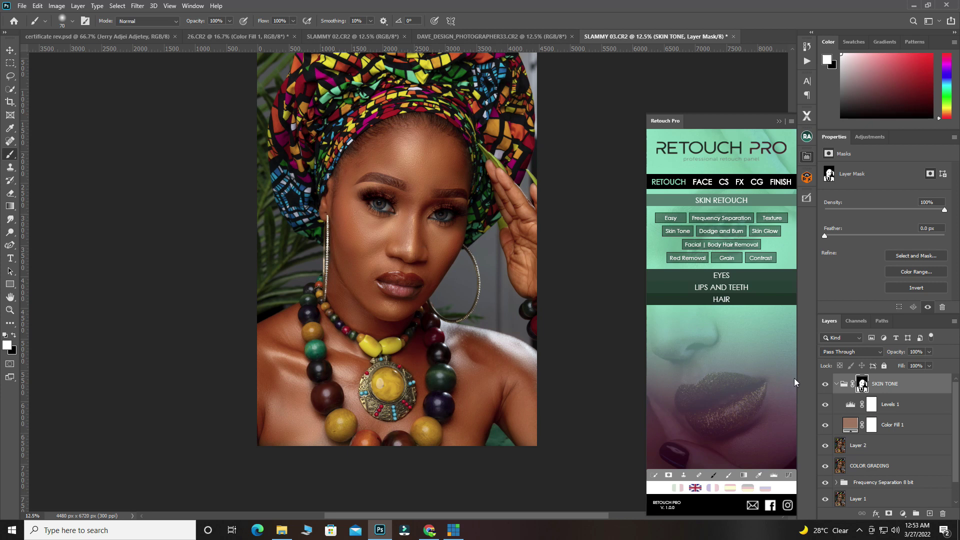
Collapse the SKIN TONE group and lower its opacity to 37%
{"action": "left_click", "coordinate": [836, 384]}
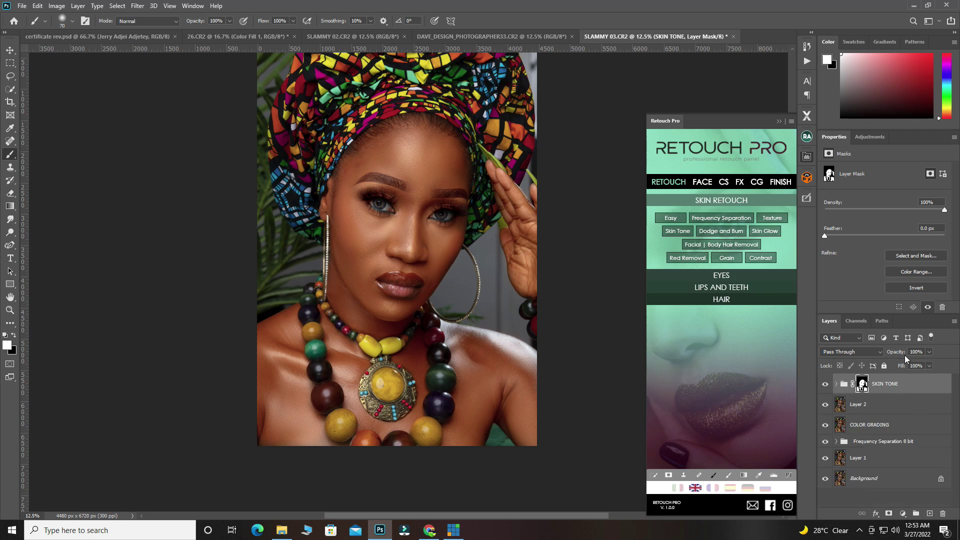
{"action": "left_click_drag", "start_coordinate": [900, 355], "coordinate": [884, 354]}
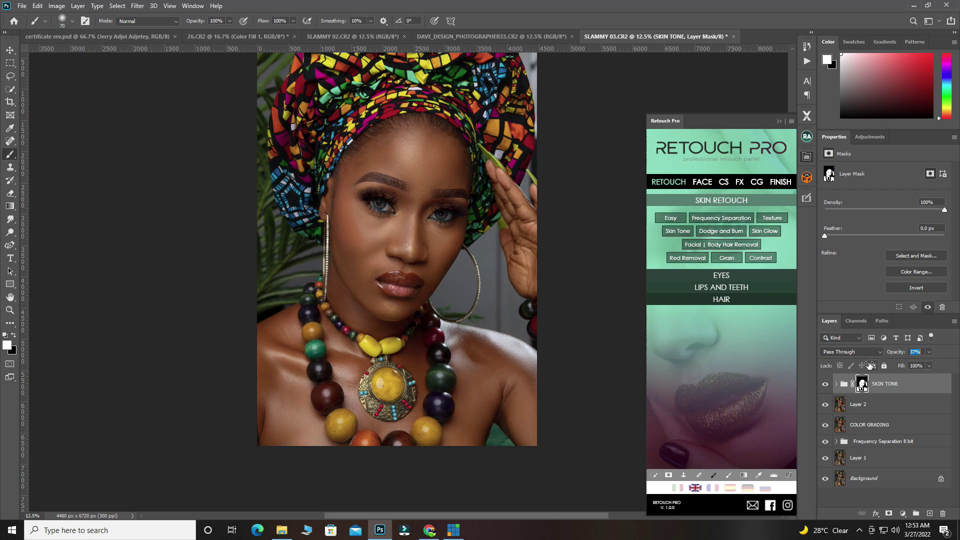
Lower the SKIN TONE group's opacity to 33% and compare the portrait with the group hidden and shown
{"action": "left_click", "coordinate": [825, 385]}
{"action": "left_click", "coordinate": [825, 385]}
{"action": "left_click_drag", "start_coordinate": [898, 355], "coordinate": [895, 356]}
{"action": "left_click_drag", "start_coordinate": [895, 356], "coordinate": [896, 355]}
{"action": "left_click", "coordinate": [824, 384]}
{"action": "left_click", "coordinate": [824, 385]}
{"action": "left_click", "coordinate": [822, 386]}
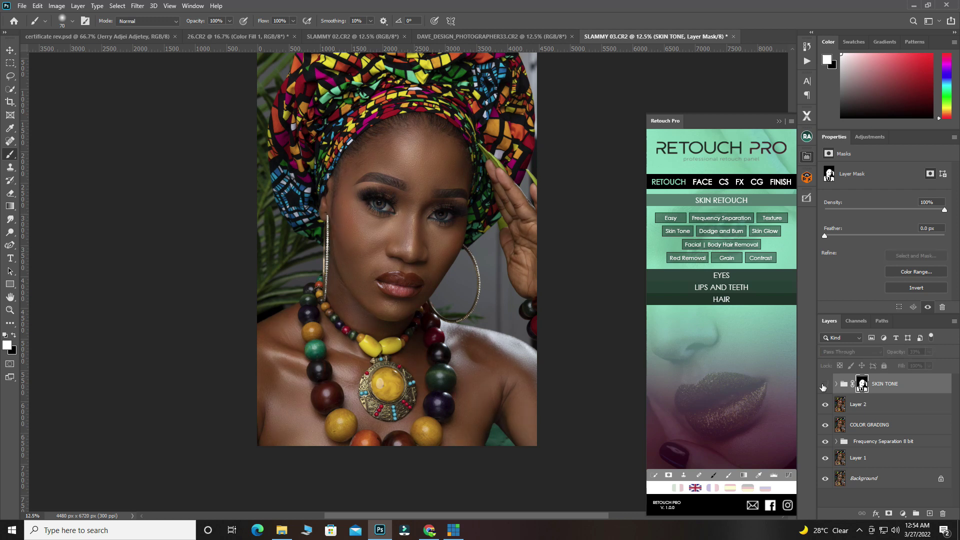
{"action": "left_click", "coordinate": [823, 386]}
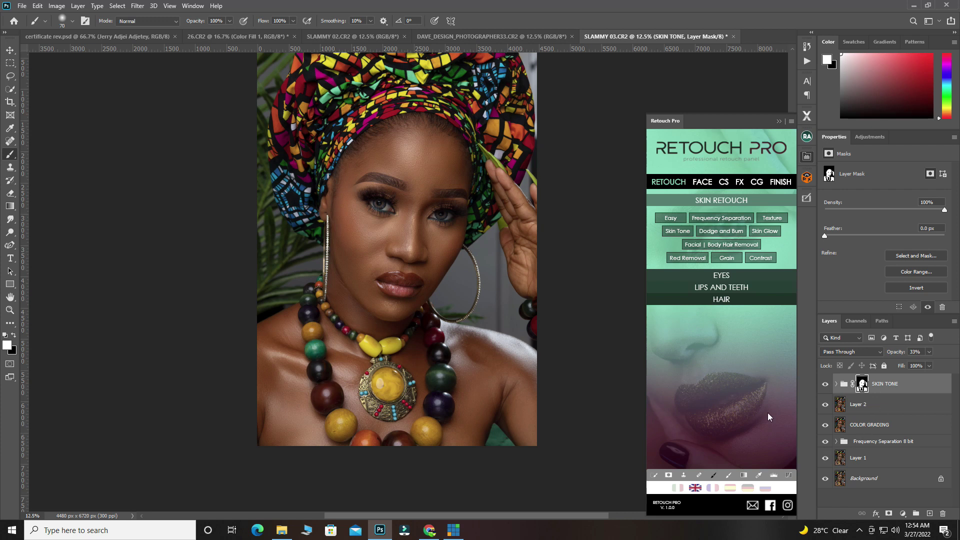
Collapse the Retouch Pro panel and reduce the SKIN TONE group's opacity to 30% while checking the face up close
{"action": "scroll", "coordinate": [407, 229], "scroll_direction": "up", "scroll_amount": 4}
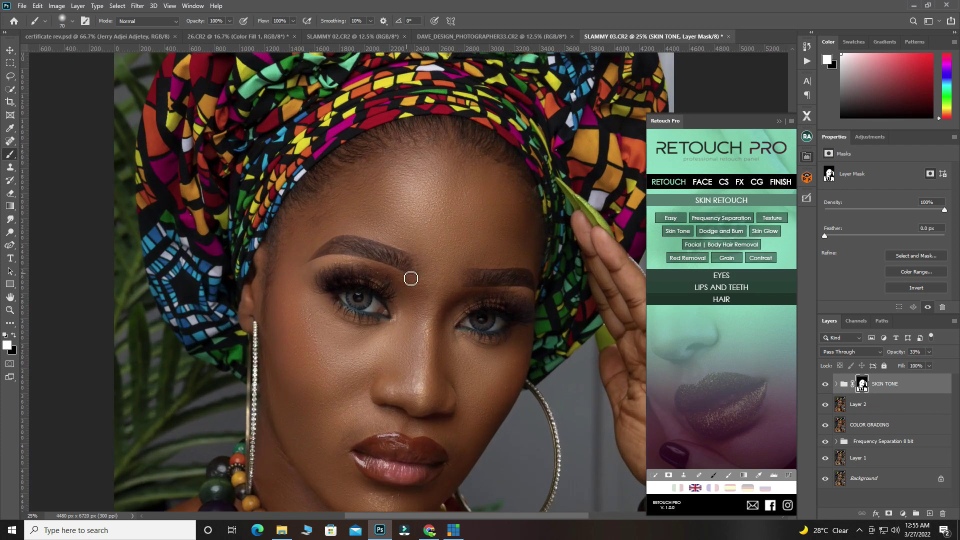
{"action": "scroll", "coordinate": [419, 302], "scroll_direction": "down", "scroll_amount": 2}
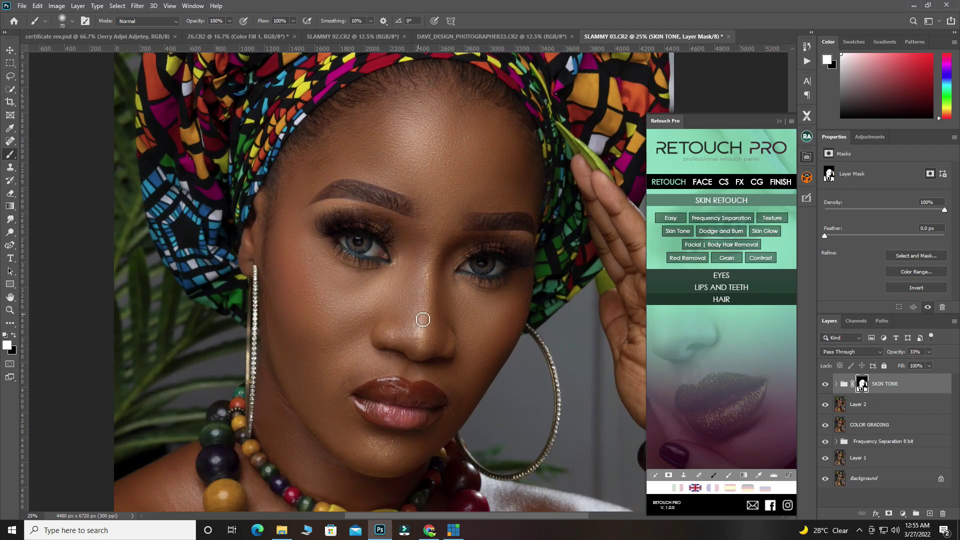
{"action": "left_click", "coordinate": [779, 121]}
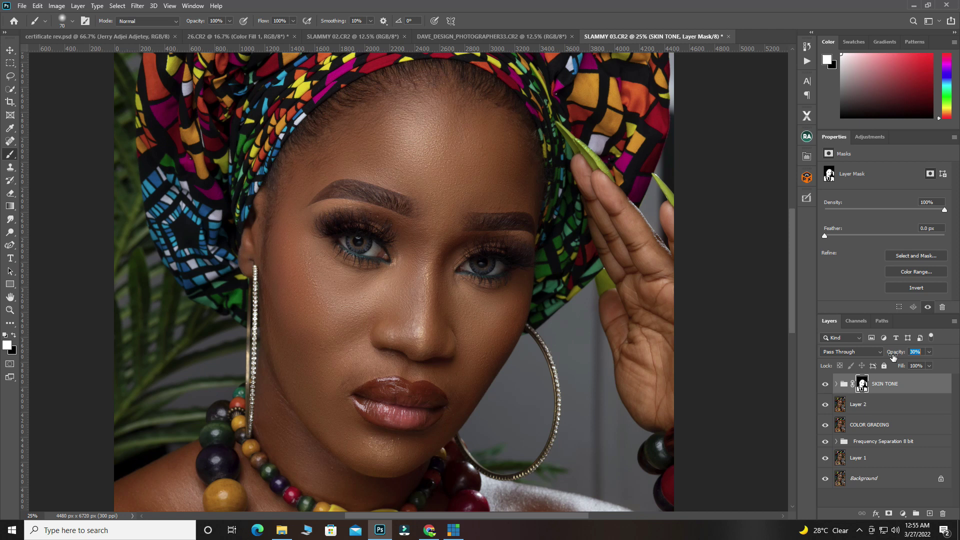
{"action": "scroll", "coordinate": [422, 341], "scroll_direction": "down", "scroll_amount": 1}
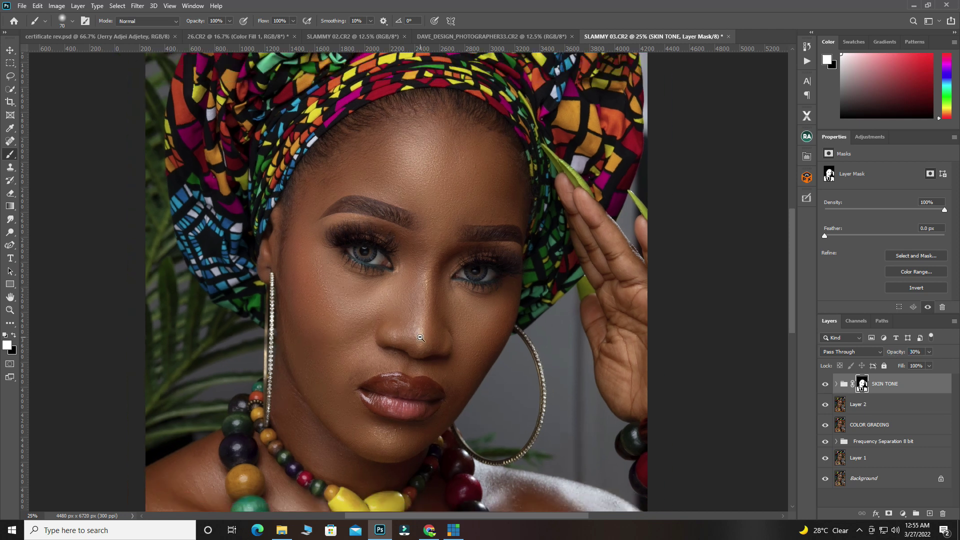
Stamp all layers from SKIN TONE down to Background into a new merged layer at the top, ready for a filter
{"action": "left_click", "coordinate": [866, 480], "text": "shift"}
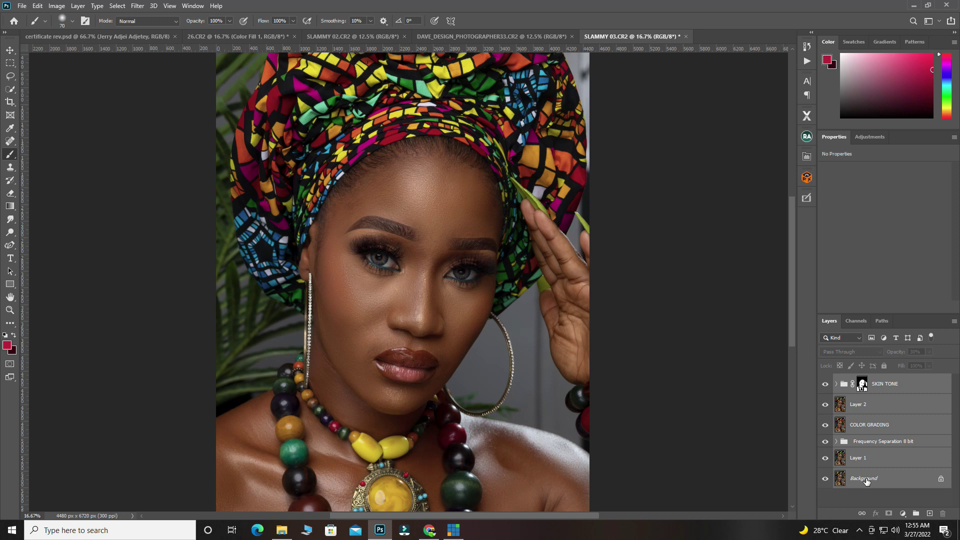
{"action": "key", "text": "ctrl+shift+alt+e"}
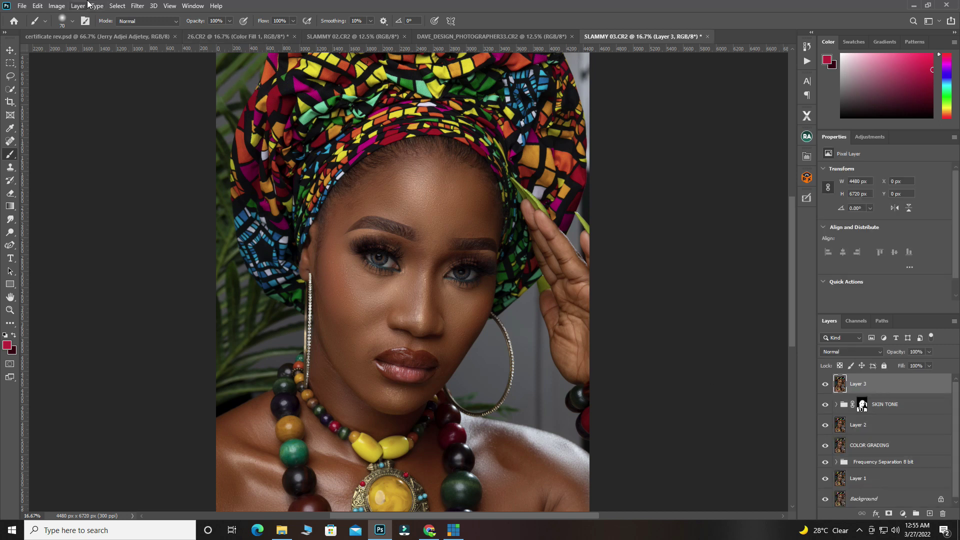
{"action": "left_click", "coordinate": [138, 6]}
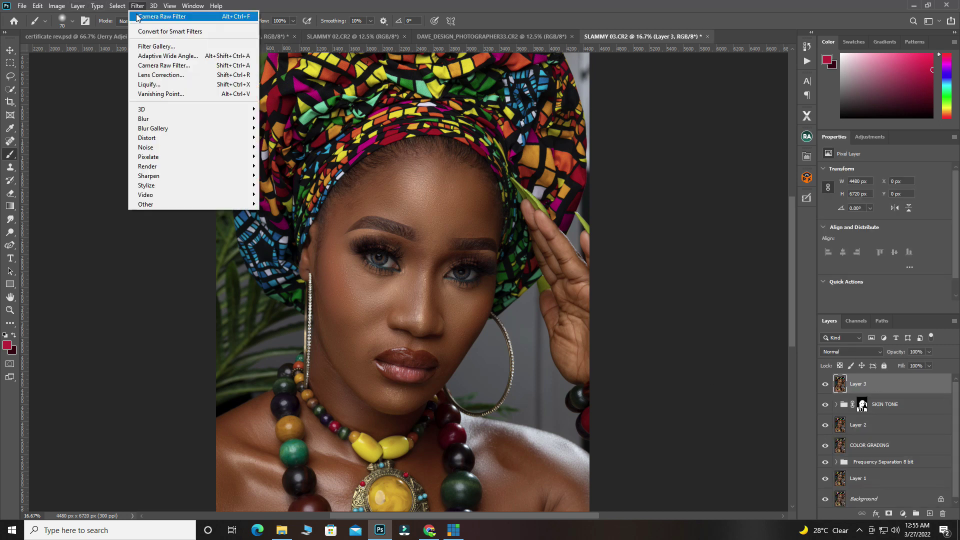
Open Layer 3 in the Camera Raw Filter and set Exposure +0.20, Shadows +13, Whites -18 and Clarity +8
{"action": "left_click", "coordinate": [159, 75]}
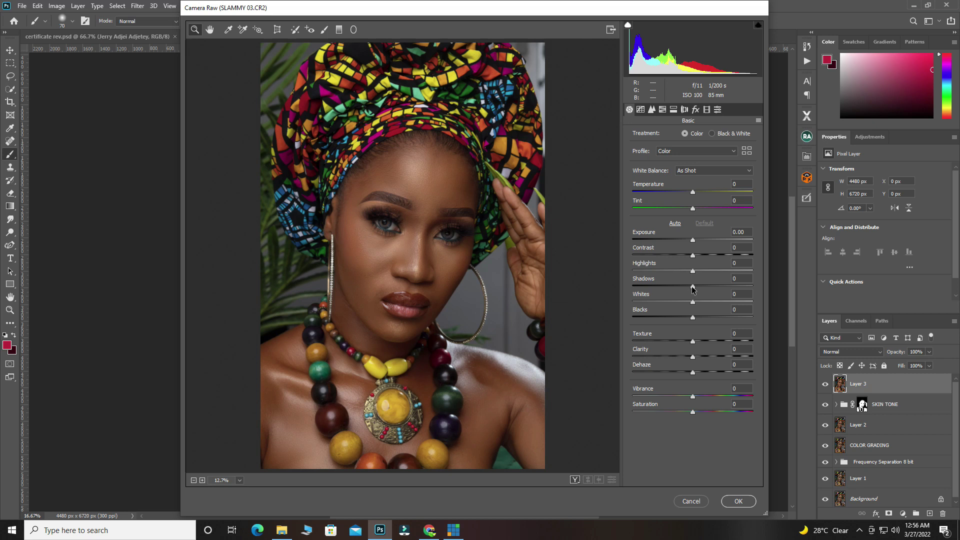
{"action": "left_click_drag", "start_coordinate": [694, 289], "coordinate": [699, 288]}
{"action": "left_click_drag", "start_coordinate": [692, 242], "coordinate": [695, 242]}
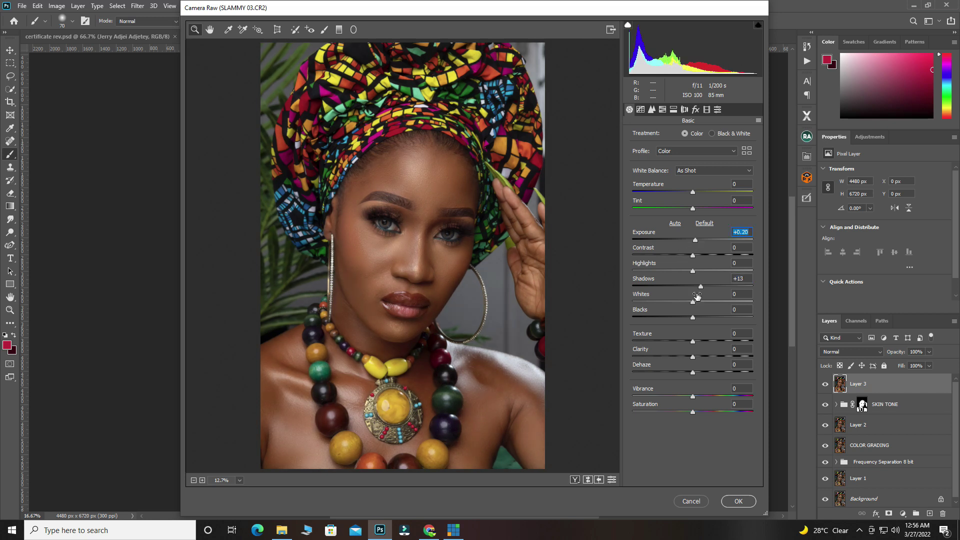
{"action": "mouse_move", "coordinate": [692, 302]}
{"action": "left_mouse_down"}
{"action": "mouse_move", "coordinate": [705, 302]}
{"action": "mouse_move", "coordinate": [670, 303]}
{"action": "mouse_move", "coordinate": [681, 303]}
{"action": "left_mouse_up"}
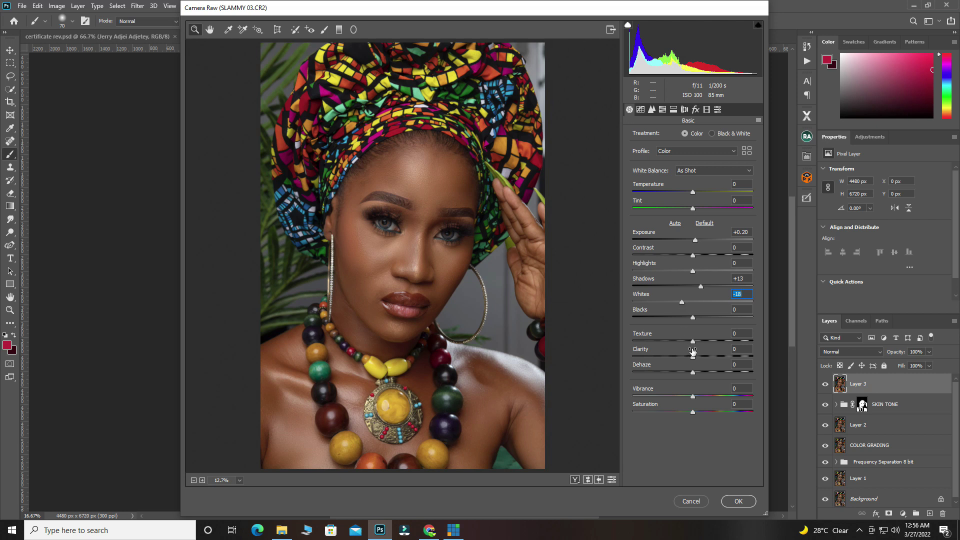
{"action": "left_click_drag", "start_coordinate": [693, 356], "coordinate": [699, 356]}
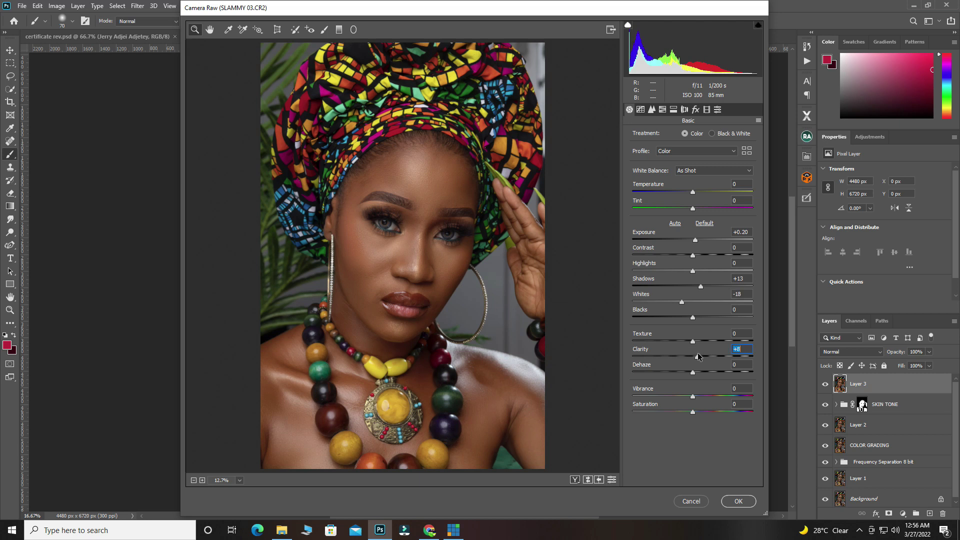
In the HSL saturation adjustments, set Oranges to -5, lower Greens slightly and raise Blues slightly
{"action": "left_click", "coordinate": [652, 109]}
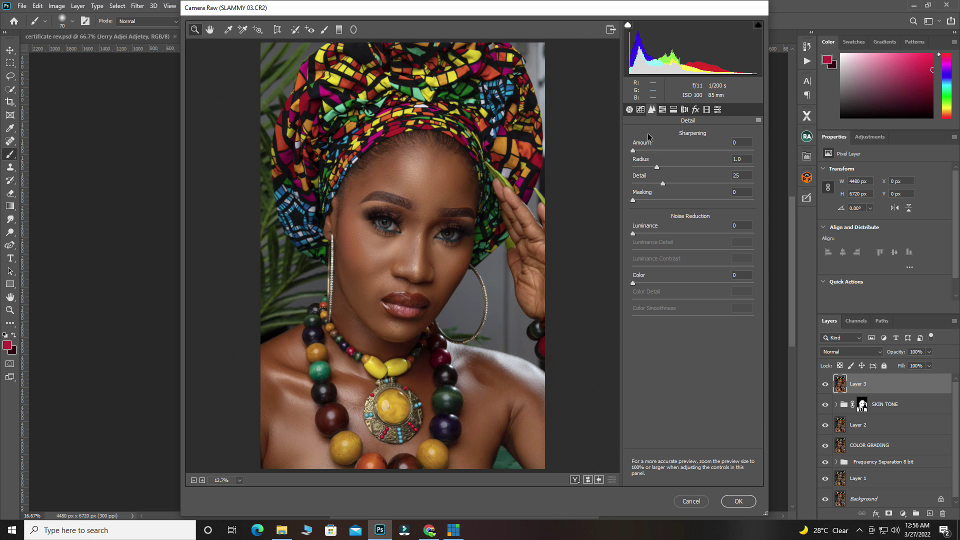
{"action": "left_click", "coordinate": [662, 109]}
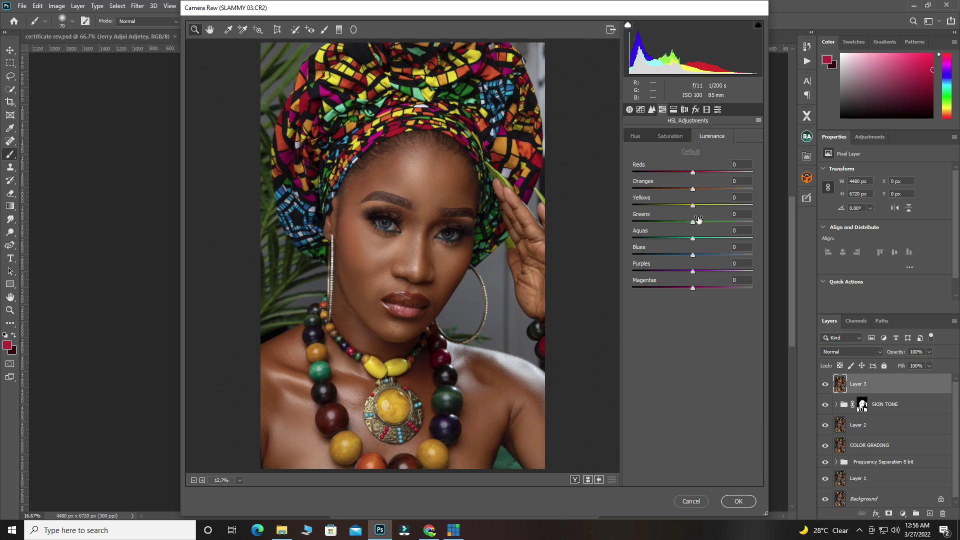
{"action": "left_click", "coordinate": [673, 138]}
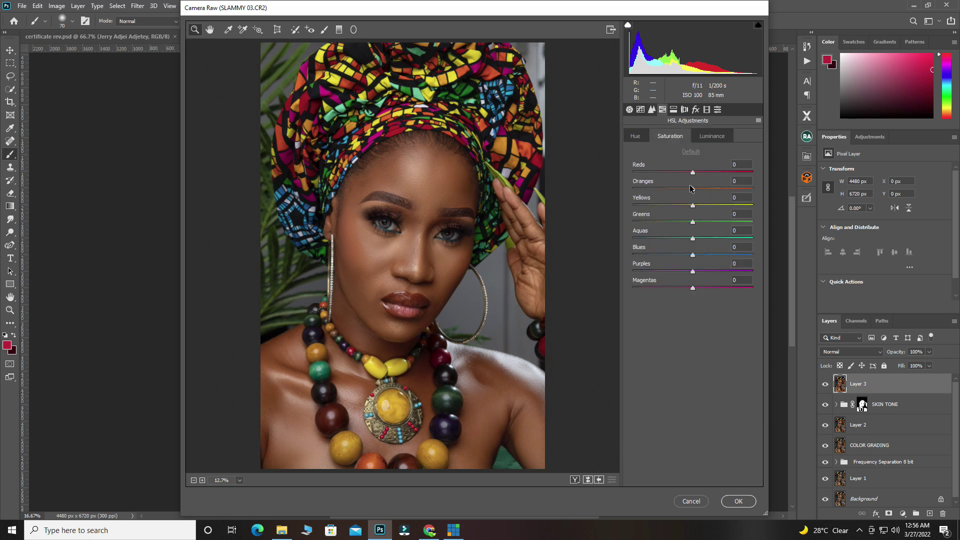
{"action": "left_click_drag", "start_coordinate": [692, 190], "coordinate": [688, 192]}
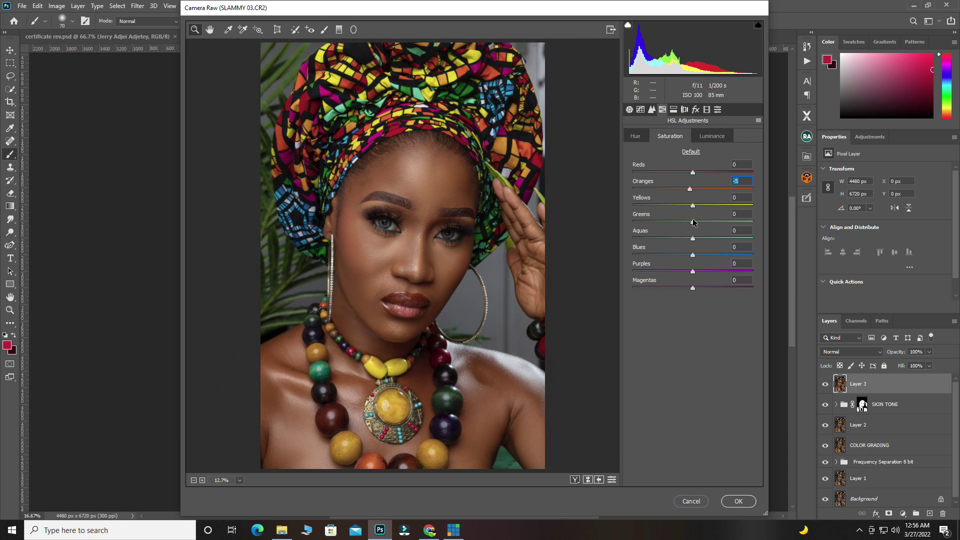
{"action": "left_click_drag", "start_coordinate": [692, 225], "coordinate": [687, 226]}
{"action": "left_click_drag", "start_coordinate": [693, 254], "coordinate": [700, 255]}
Set the HSL hue values to Greens -10, Oranges +5, Blues +18 and Reds +2, using a before/after comparison
{"action": "left_click", "coordinate": [643, 140]}
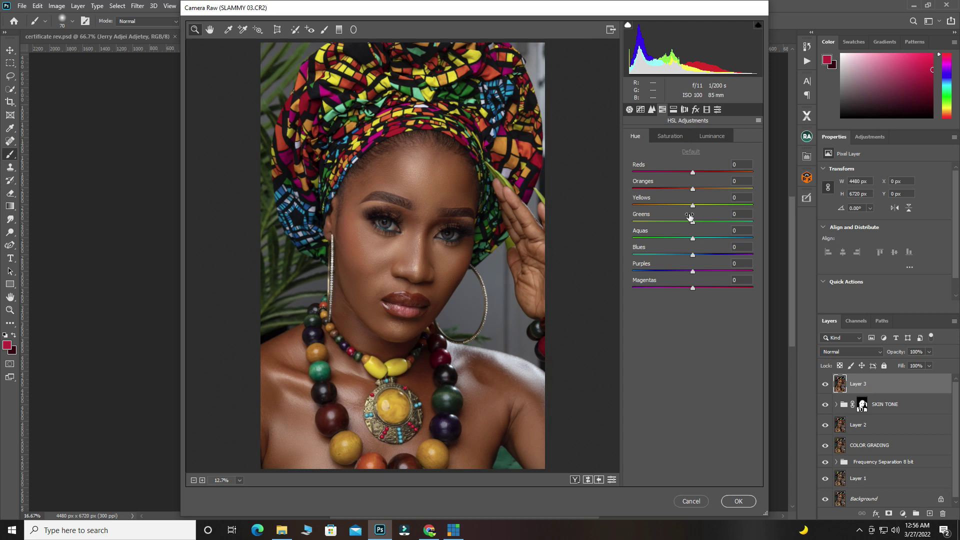
{"action": "left_click_drag", "start_coordinate": [691, 224], "coordinate": [686, 225]}
{"action": "left_click_drag", "start_coordinate": [693, 190], "coordinate": [698, 190]}
{"action": "mouse_move", "coordinate": [698, 190]}
{"action": "left_mouse_down"}
{"action": "mouse_move", "coordinate": [682, 192]}
{"action": "mouse_move", "coordinate": [696, 194]}
{"action": "left_mouse_up"}
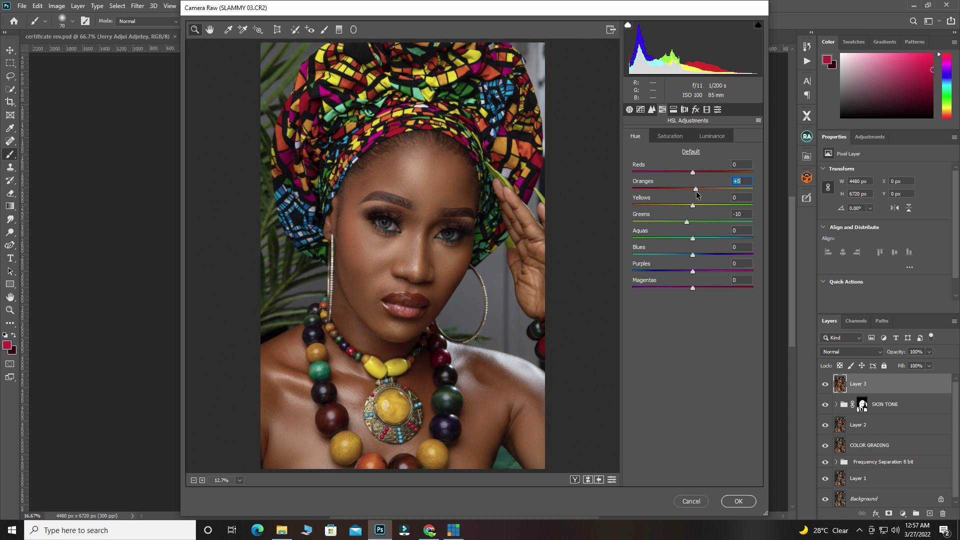
{"action": "left_click", "coordinate": [574, 480]}
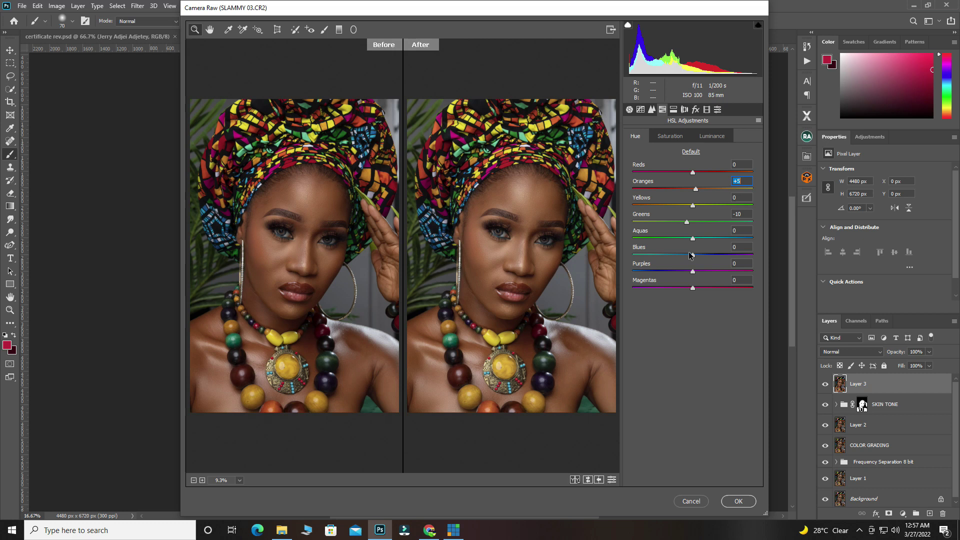
{"action": "mouse_move", "coordinate": [693, 257]}
{"action": "left_mouse_down"}
{"action": "mouse_move", "coordinate": [710, 258]}
{"action": "mouse_move", "coordinate": [702, 257]}
{"action": "left_mouse_up"}
{"action": "left_click_drag", "start_coordinate": [693, 173], "coordinate": [694, 176]}
Check the face and necklace in the before/after comparison, raise Shadows slightly, and apply the Camera Raw adjustments
{"action": "left_click", "coordinate": [520, 216]}
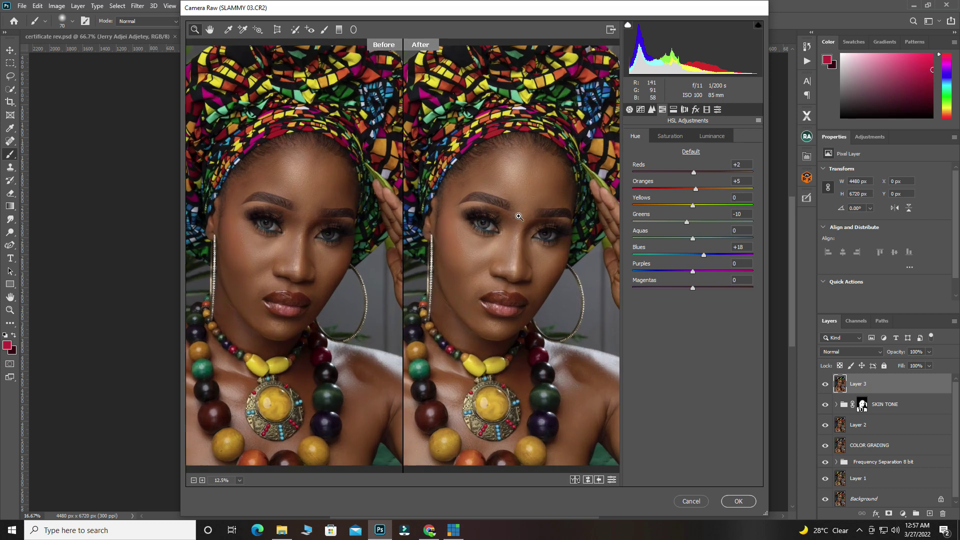
{"action": "left_click", "coordinate": [520, 216]}
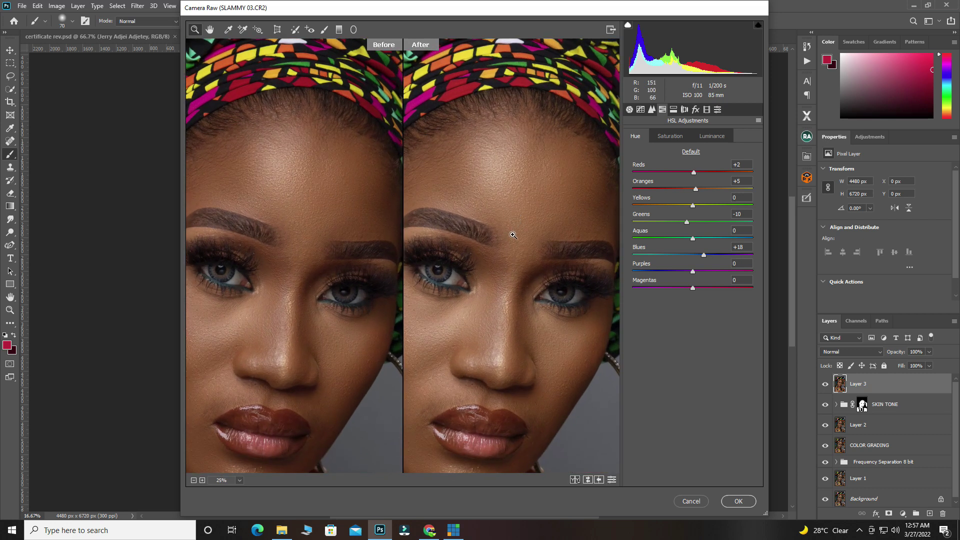
{"action": "scroll", "coordinate": [512, 235], "scroll_direction": "down", "scroll_amount": 1}
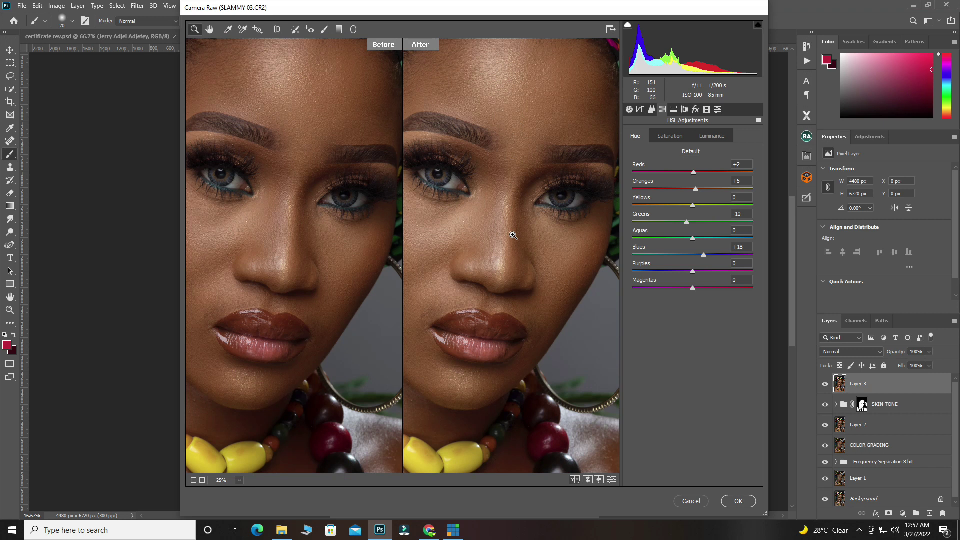
{"action": "scroll", "coordinate": [512, 235], "scroll_direction": "down", "scroll_amount": 8}
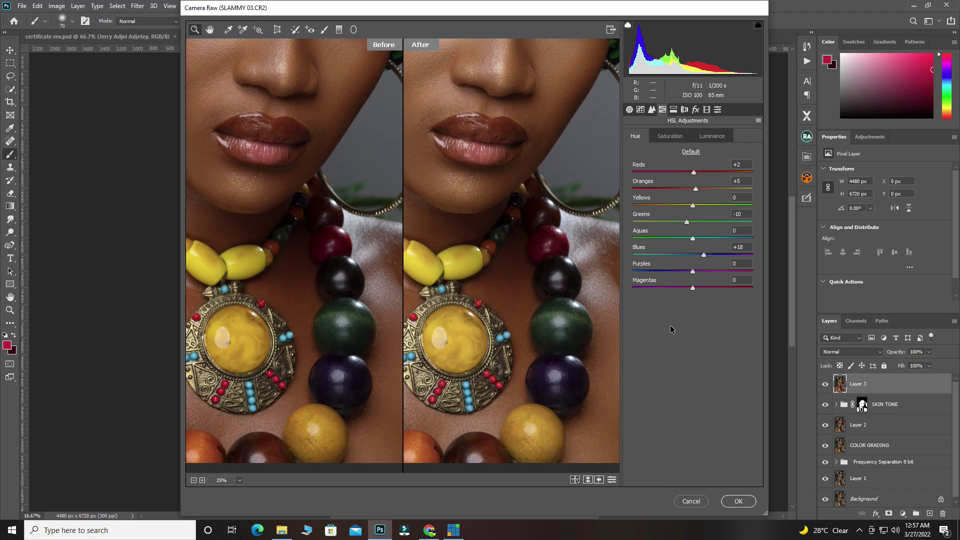
{"action": "left_click", "coordinate": [628, 109]}
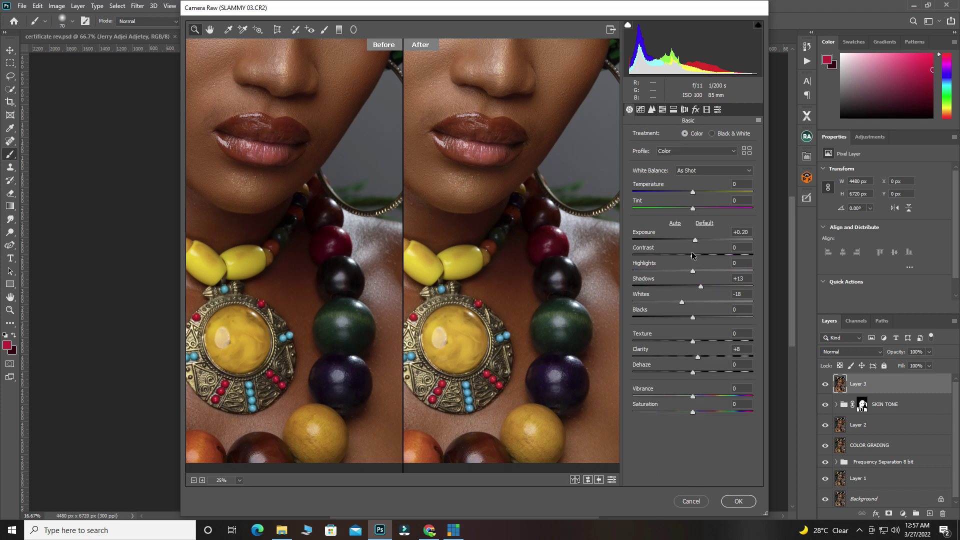
{"action": "left_click", "coordinate": [700, 287]}
{"action": "left_click_drag", "start_coordinate": [701, 287], "coordinate": [703, 288]}
{"action": "left_click", "coordinate": [736, 501]}
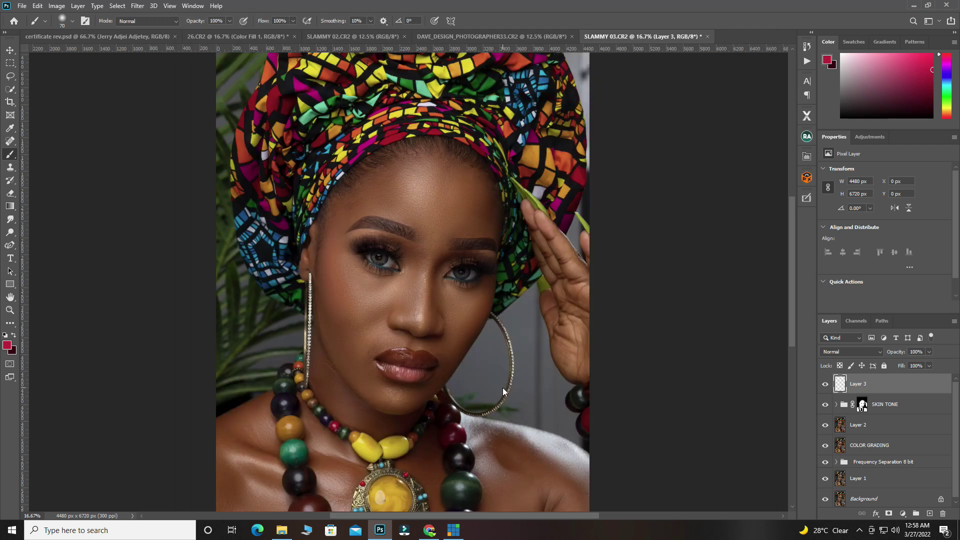
Examine the colour-adjusted portrait as a whole and up close on the face, neck and shoulders
{"action": "left_click", "coordinate": [418, 228], "text": "alt"}
{"action": "left_click", "coordinate": [409, 231], "text": "alt"}
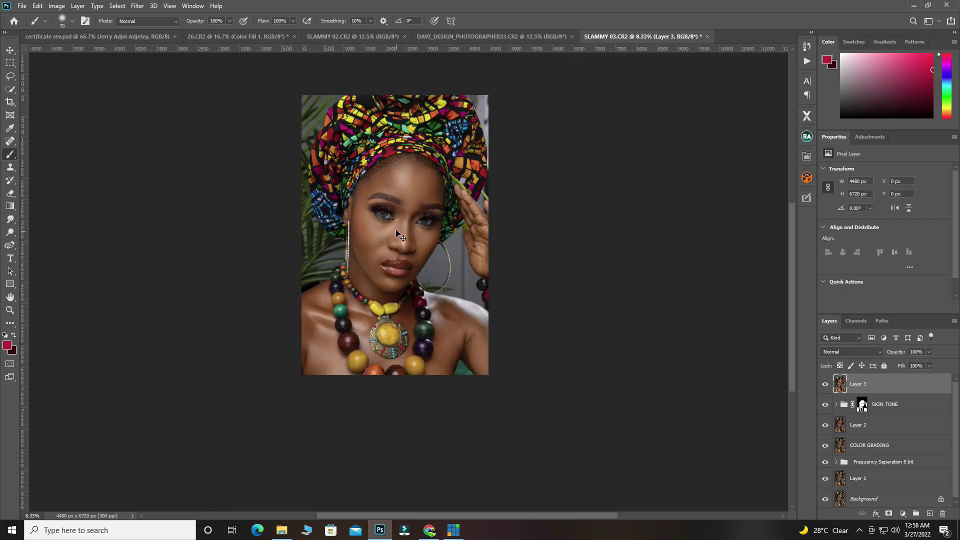
{"action": "key", "text": "ctrl+plus"}
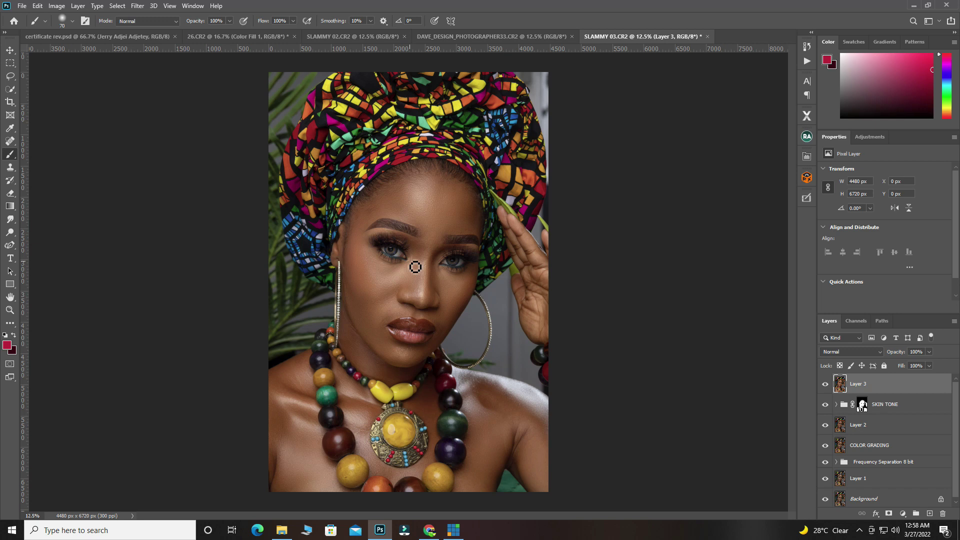
{"action": "key", "text": "ctrl+plus"}
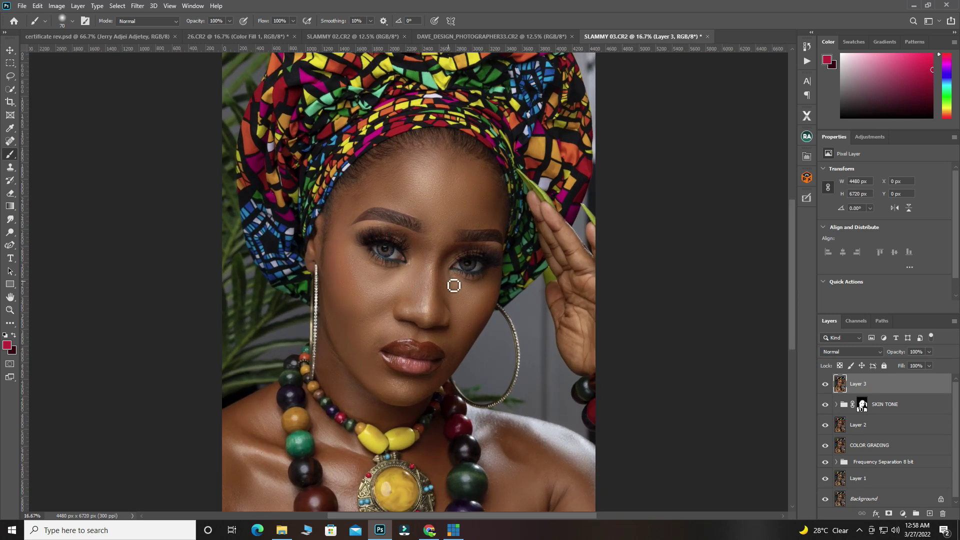
{"action": "key", "text": "ctrl+plus"}
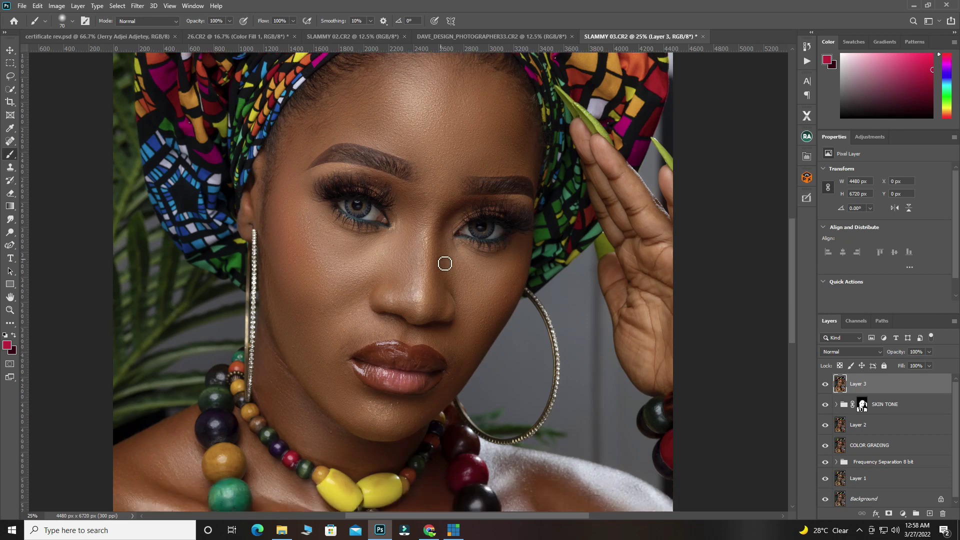
{"action": "scroll", "coordinate": [445, 263], "scroll_direction": "down", "scroll_amount": 8}
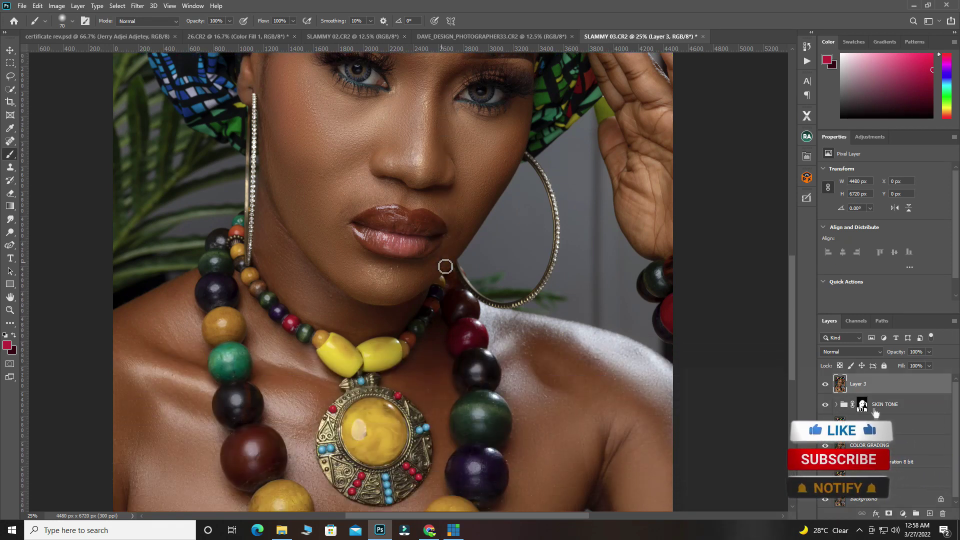
{"action": "scroll", "coordinate": [445, 267], "scroll_direction": "down", "scroll_amount": 1}
{"action": "key", "text": "ctrl+minus"}
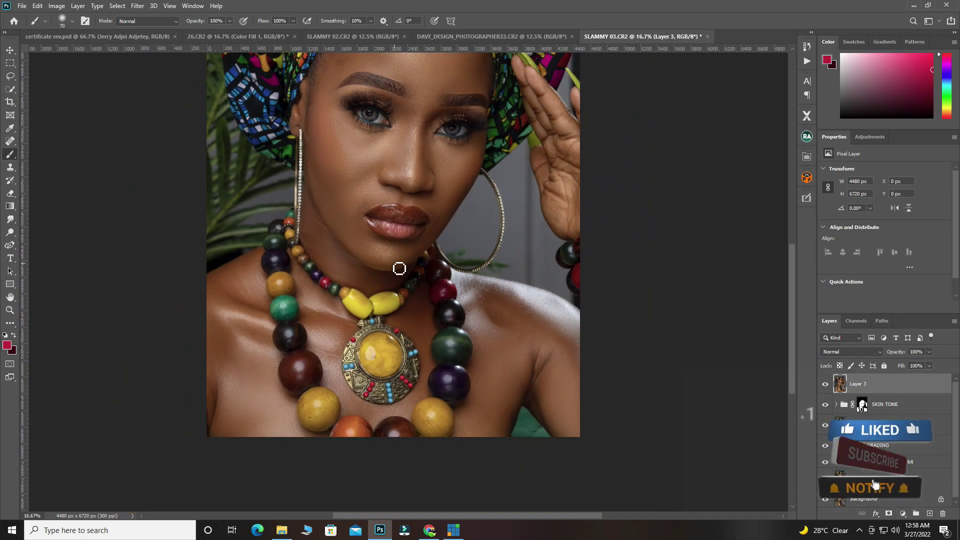
{"action": "scroll", "coordinate": [398, 268], "scroll_direction": "up", "scroll_amount": 2}
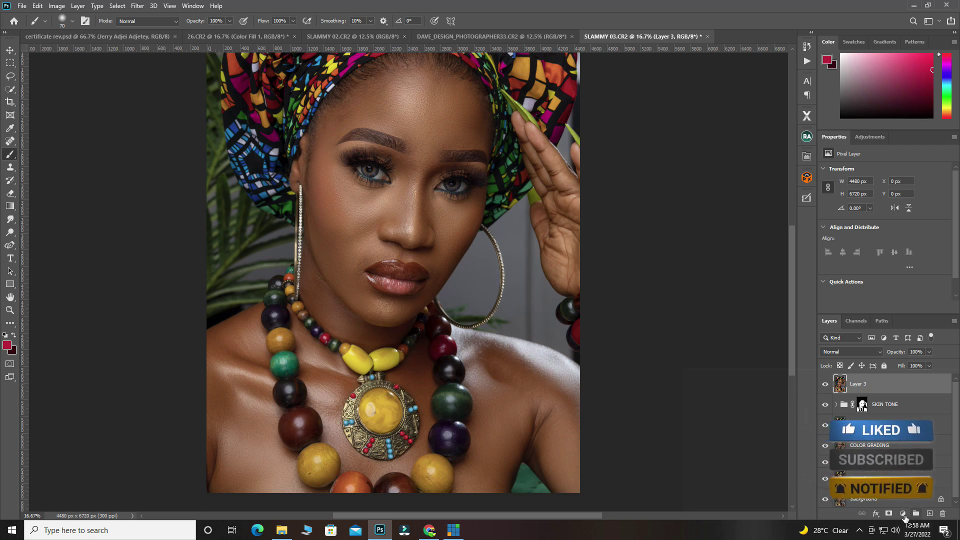
Add a Curves adjustment layer above Layer 3, pull its midtones down to darken the image, and rename it burn
{"action": "left_click", "coordinate": [903, 515]}
{"action": "left_click", "coordinate": [890, 388]}
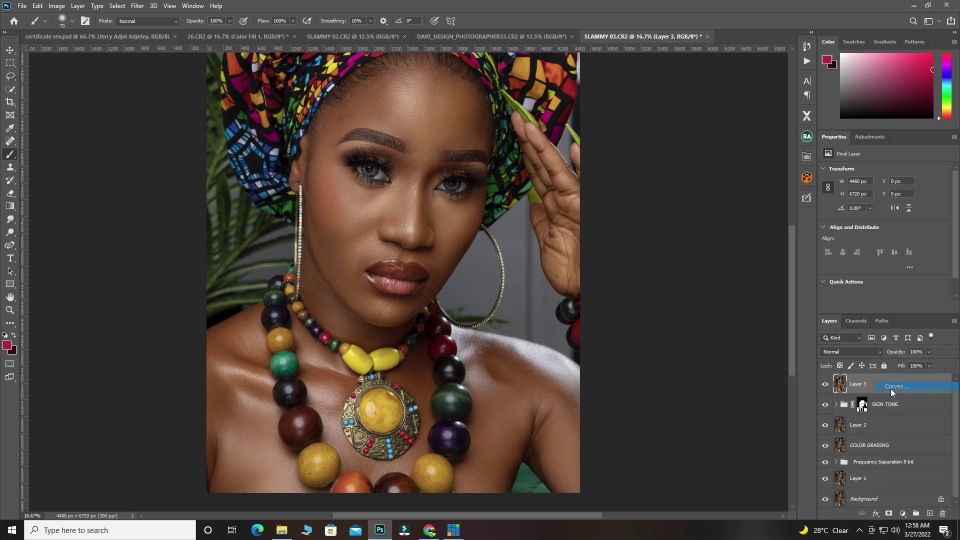
{"action": "left_click_drag", "start_coordinate": [896, 242], "coordinate": [895, 248]}
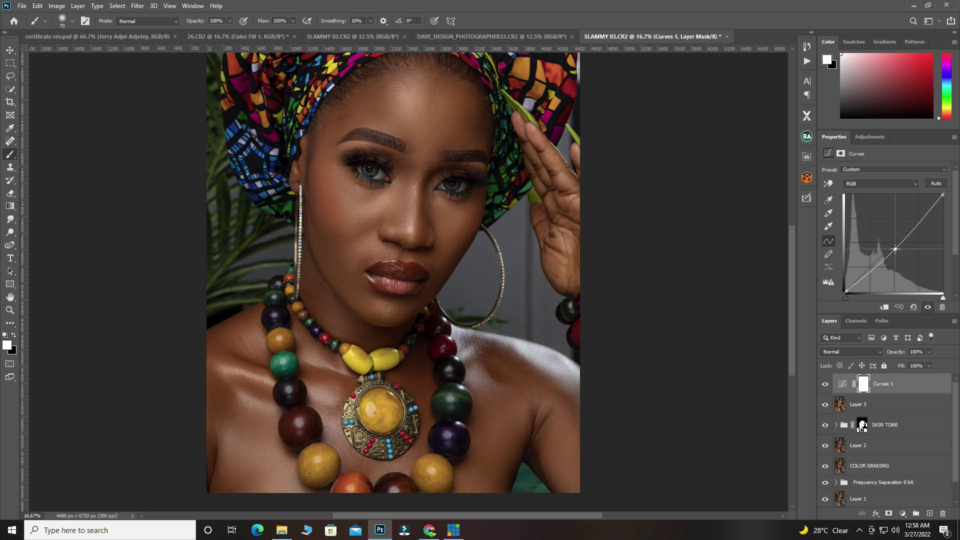
{"action": "double_click", "coordinate": [883, 384]}
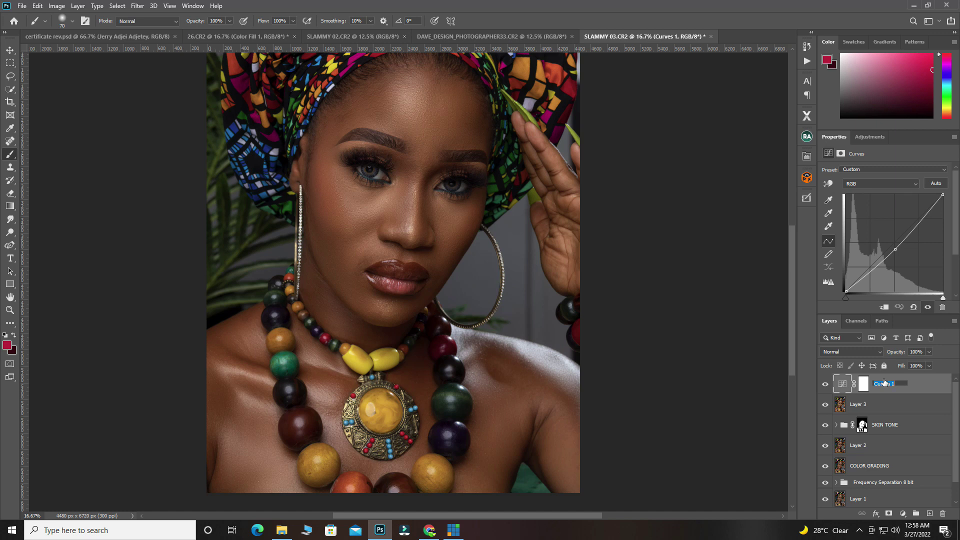
{"action": "type", "text": "burn"}
{"action": "key", "text": "Return"}
Add a second Curves adjustment layer with the midtones raised to brighten the image, and rename it DODGE
{"action": "left_click", "coordinate": [903, 513]}
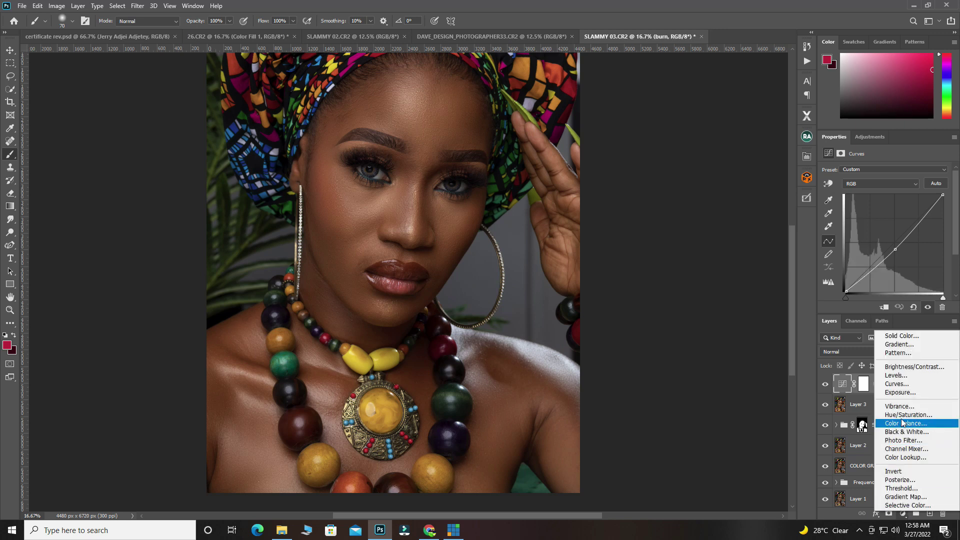
{"action": "left_click", "coordinate": [902, 383]}
{"action": "left_click_drag", "start_coordinate": [892, 244], "coordinate": [891, 235]}
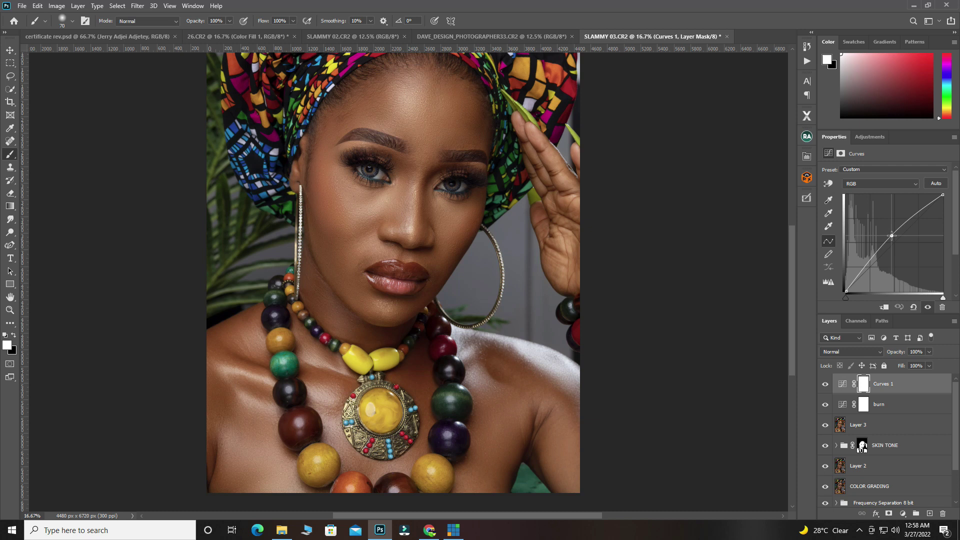
{"action": "double_click", "coordinate": [892, 387]}
{"action": "type", "text": "D"}
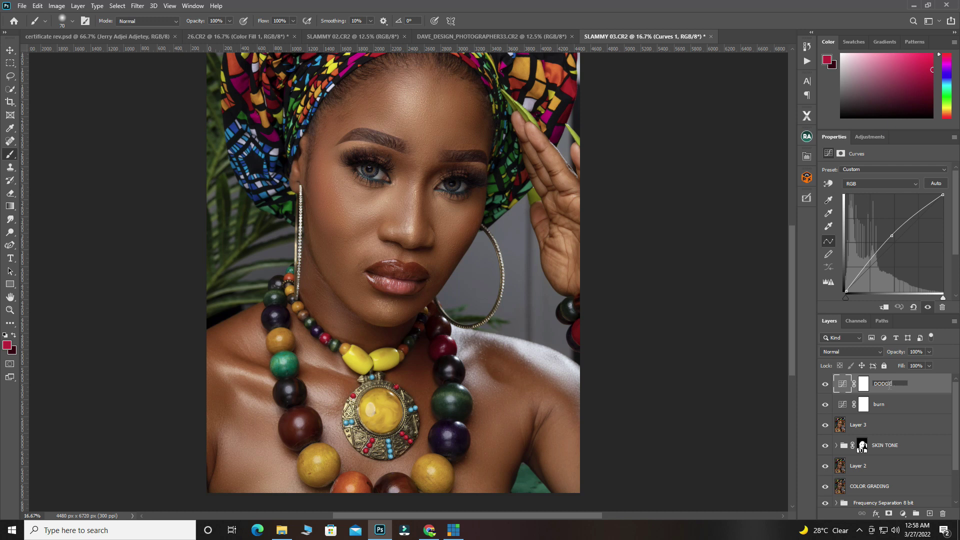
{"action": "type", "text": "ODGE"}
{"action": "key", "text": "Return"}
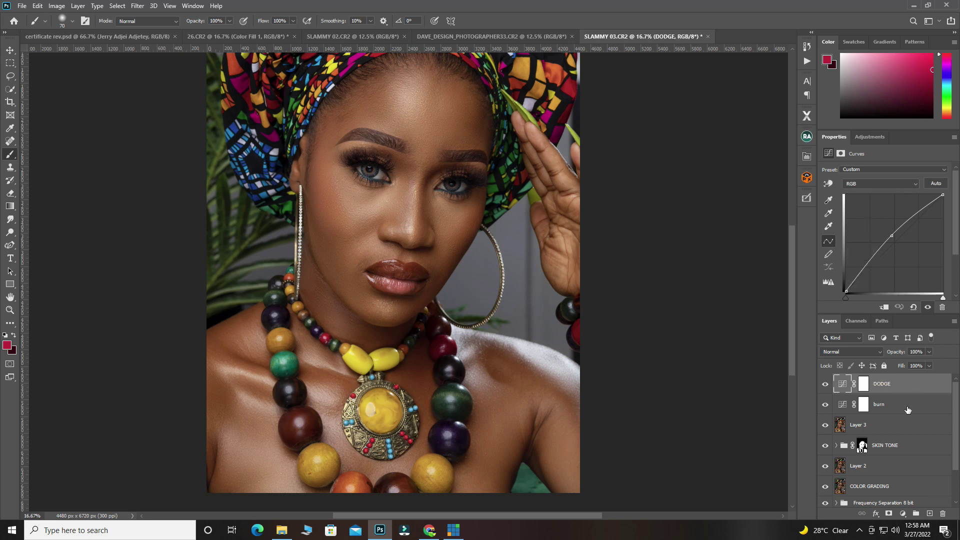
Group the DODGE and burn layers, then expand the group and give the layer list more room
{"action": "left_click", "coordinate": [908, 407], "text": "shift"}
{"action": "key", "text": "ctrl+g"}
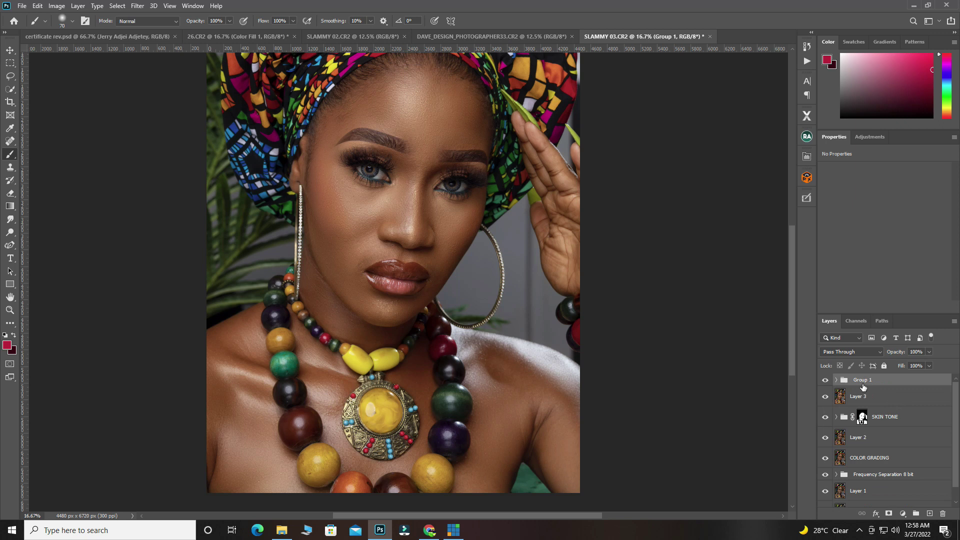
{"action": "left_click", "coordinate": [836, 380]}
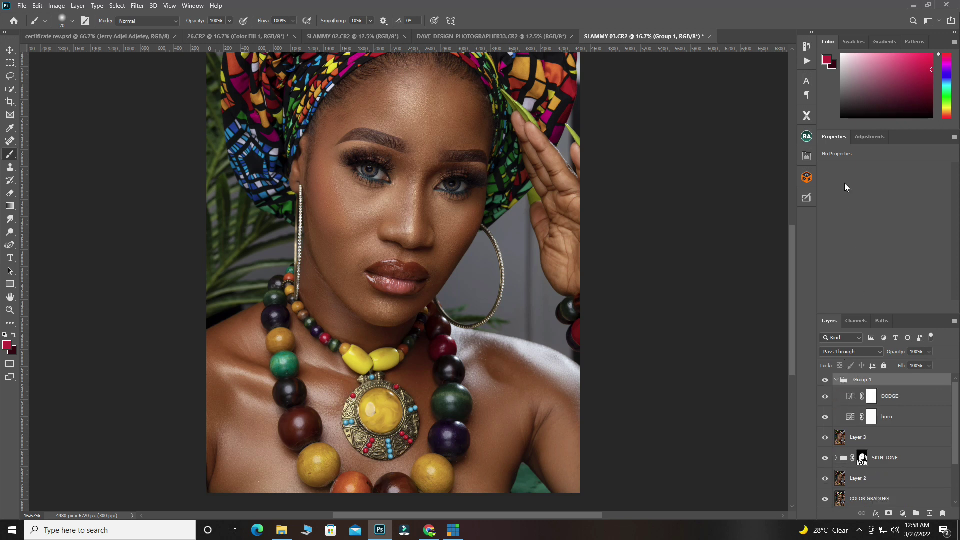
{"action": "left_click_drag", "start_coordinate": [872, 313], "coordinate": [872, 231]}
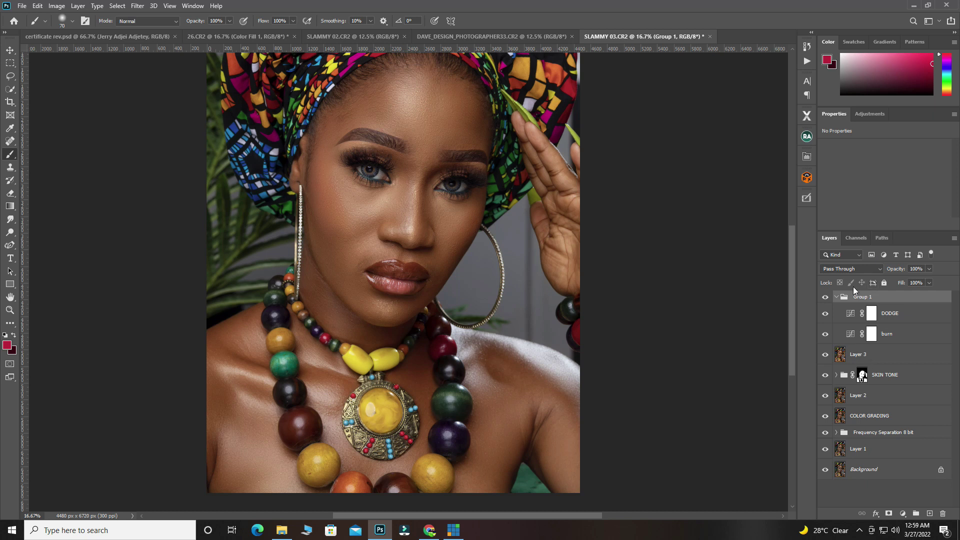
Invert the DODGE layer's mask to black to hide its brightening effect
{"action": "left_click", "coordinate": [897, 319]}
{"action": "left_click", "coordinate": [870, 315]}
{"action": "left_click_drag", "start_coordinate": [870, 317], "coordinate": [871, 320]}
{"action": "key", "text": "ctrl+i"}
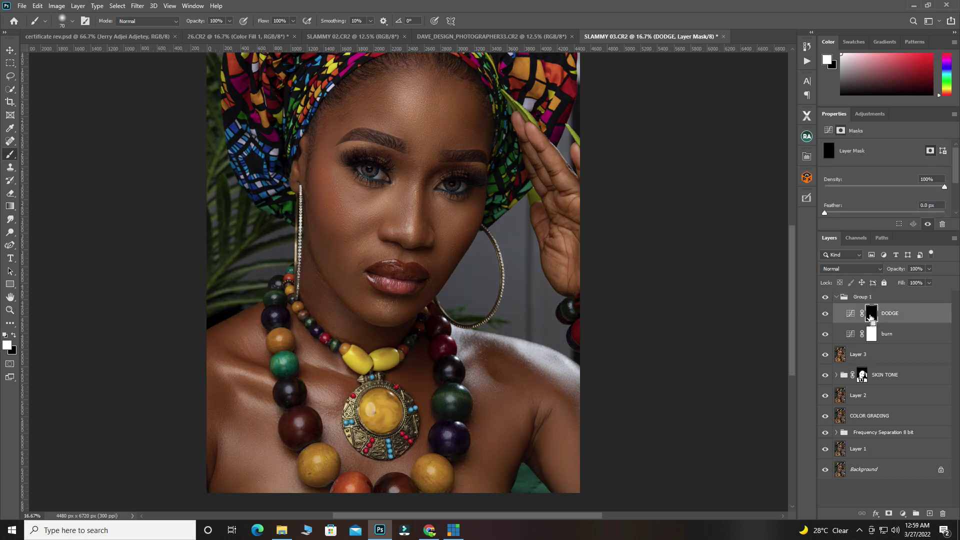
Invert the burn layer's mask to black to hide its darkening effect
{"action": "left_click", "coordinate": [875, 338]}
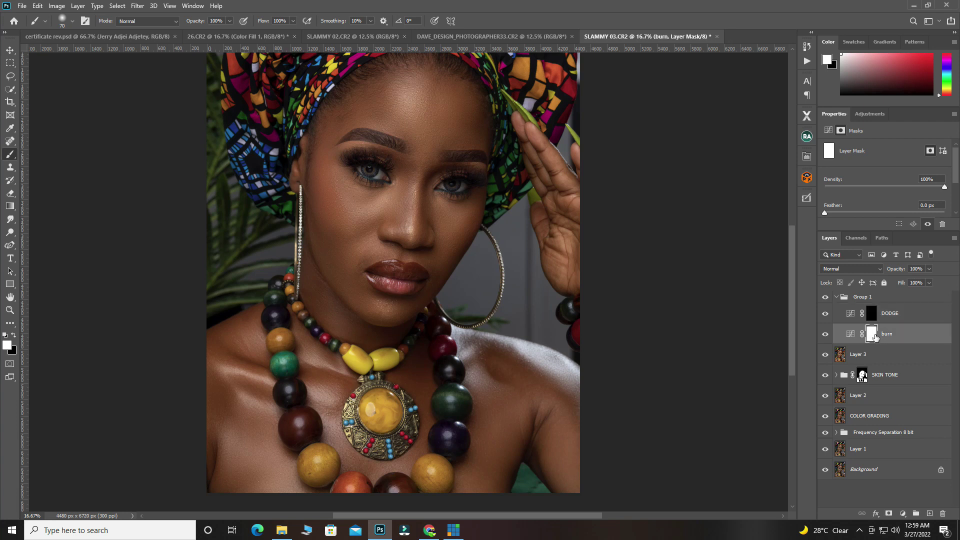
{"action": "key", "text": "ctrl+i"}
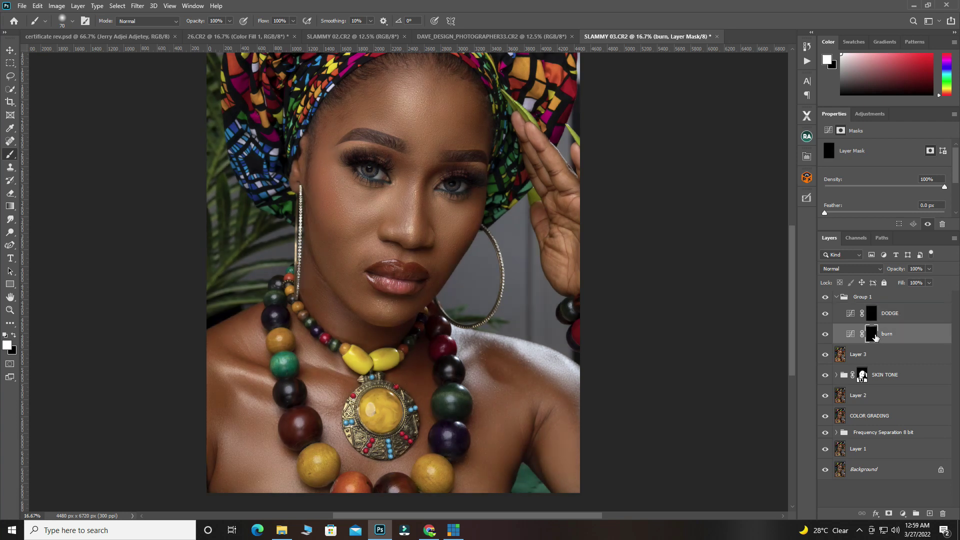
Add a Black & White adjustment layer above DODGE and set its Reds to -100 to emphasise skin contrast
{"action": "left_click", "coordinate": [893, 315]}
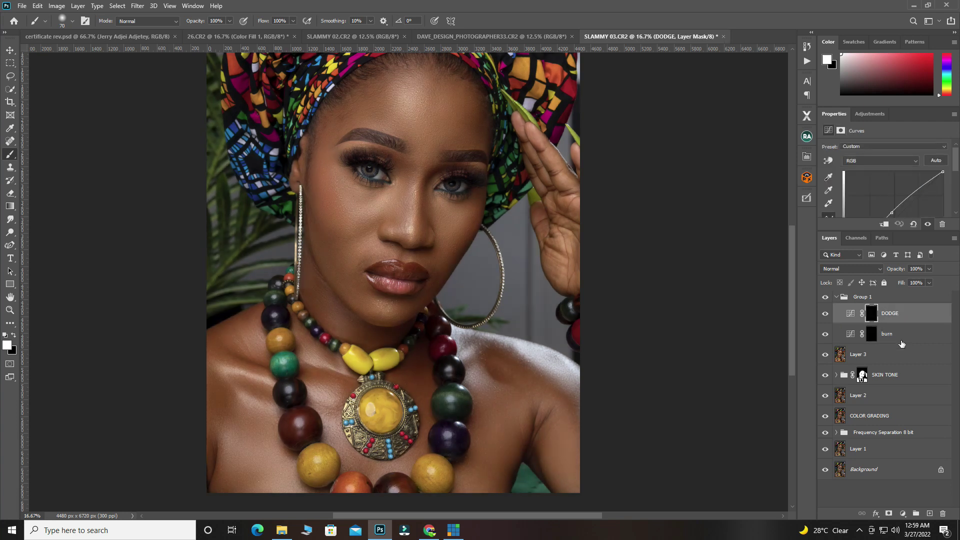
{"action": "left_click", "coordinate": [901, 512]}
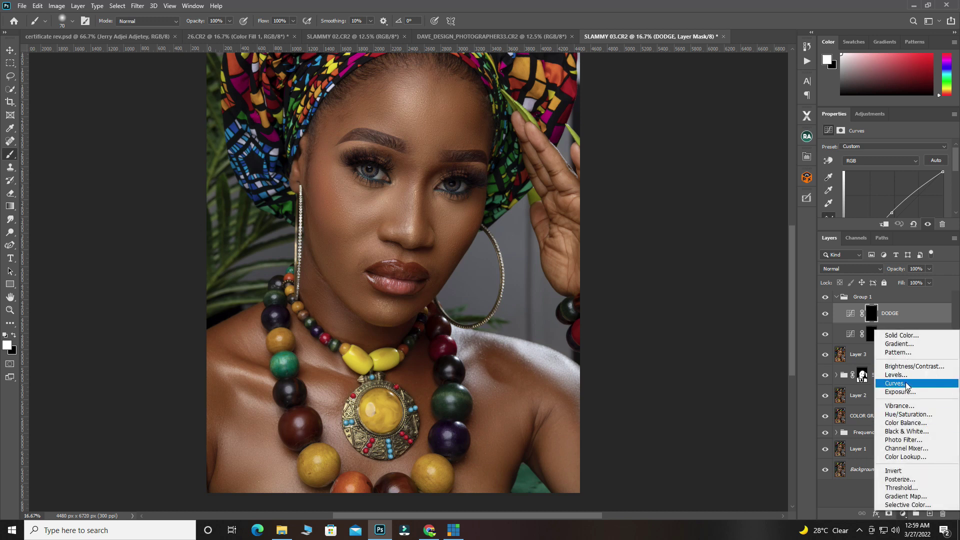
{"action": "left_click", "coordinate": [905, 433]}
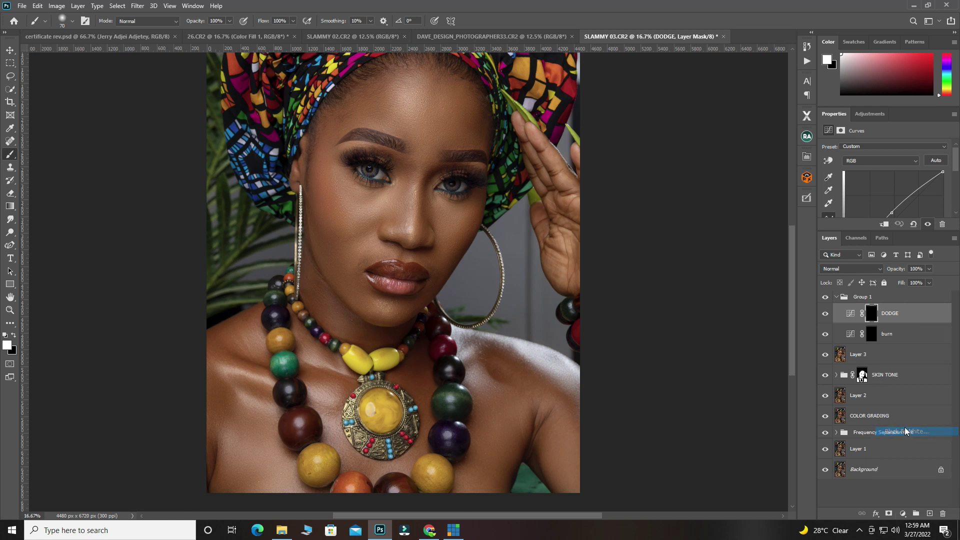
{"action": "left_click_drag", "start_coordinate": [882, 182], "coordinate": [849, 194]}
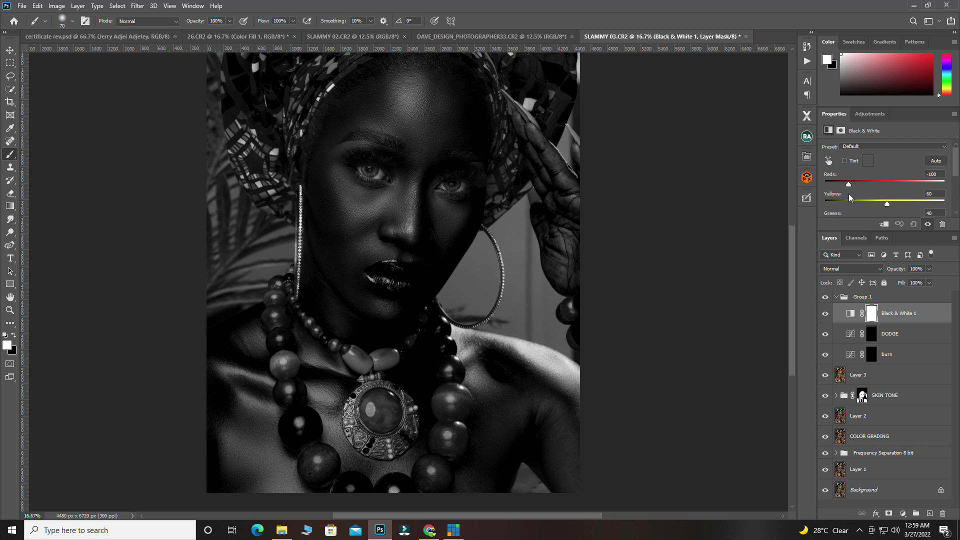
With a white 300 px brush at 9% opacity, paint the face's highlights on the DODGE mask and check the layer's effect
{"action": "left_click", "coordinate": [872, 337]}
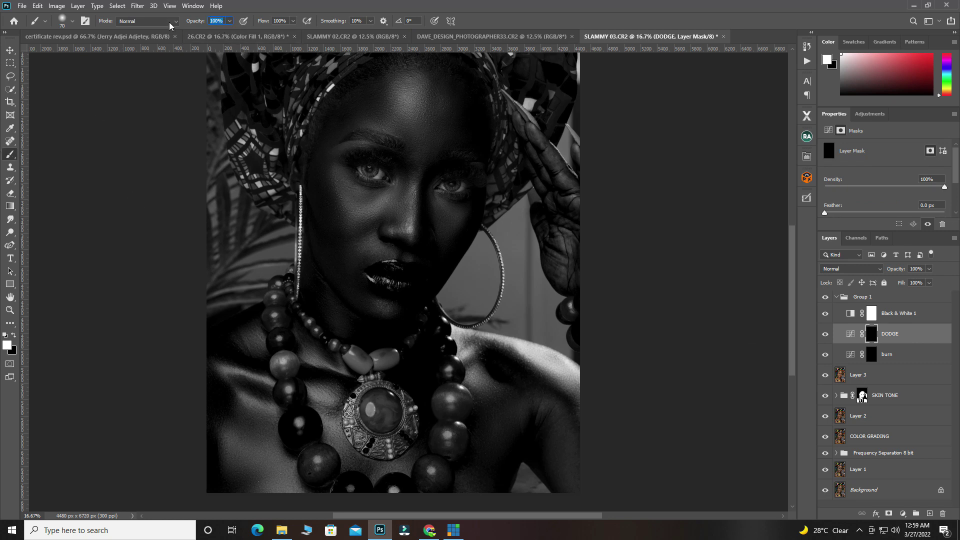
{"action": "type", "text": "9"}
{"action": "key", "text": "bracketright"}
{"action": "key", "text": "bracketright"}
{"action": "key", "text": "bracketright"}
{"action": "key", "text": "bracketright"}
{"action": "key", "text": "bracketleft"}
{"action": "key", "text": "bracketleft"}
{"action": "key", "text": "bracketright"}
{"action": "left_click", "coordinate": [826, 334]}
{"action": "left_click", "coordinate": [361, 176], "text": "ctrl"}
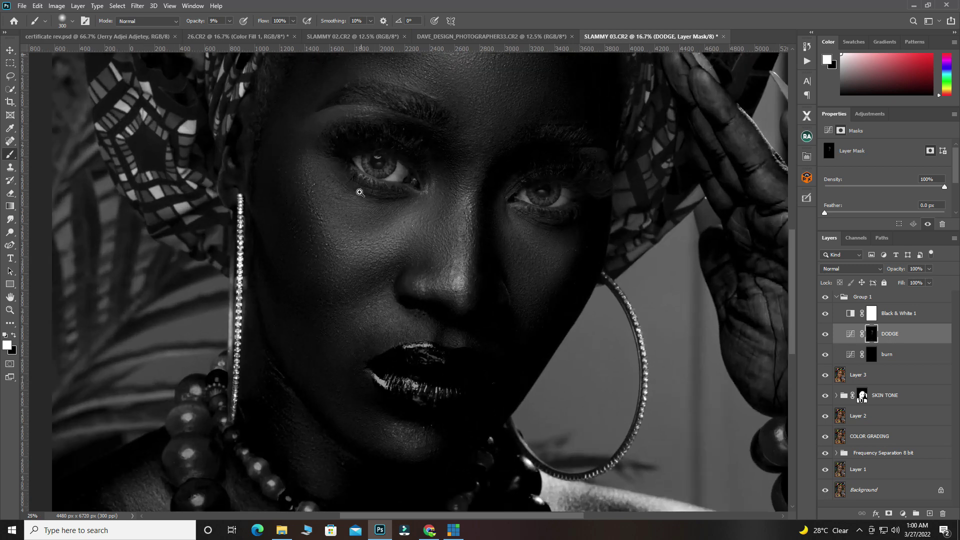
Refine the highlights around the eyes, nose, lips and chin on the DODGE mask with a 200 px brush
{"action": "left_click_drag", "start_coordinate": [360, 190], "coordinate": [357, 213]}
{"action": "key", "text": "bracketleft"}
{"action": "key", "text": "bracketleft"}
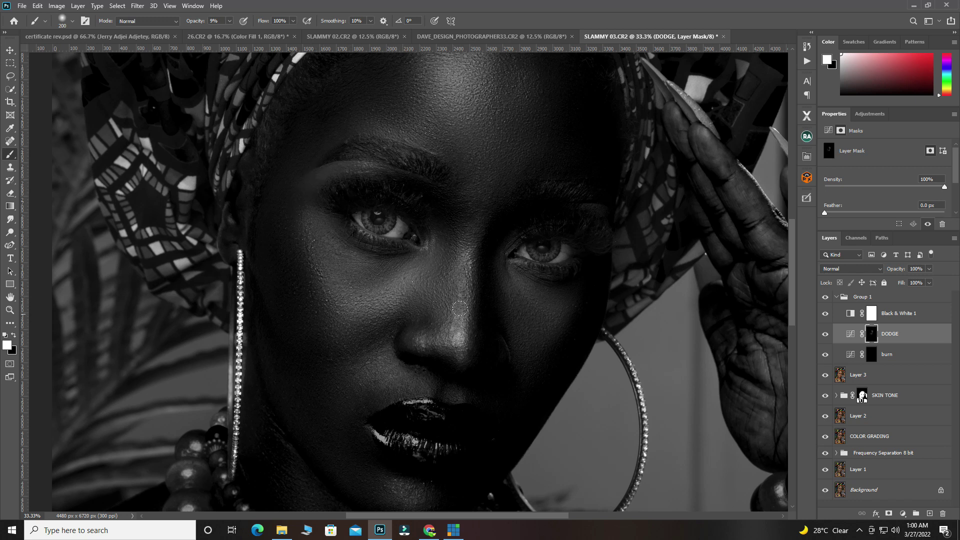
{"action": "key", "text": "bracketright"}
{"action": "key", "text": "bracketright"}
{"action": "key", "text": "bracketleft"}
{"action": "key", "text": "bracketleft"}
{"action": "scroll", "coordinate": [418, 394], "scroll_direction": "down", "scroll_amount": 2}
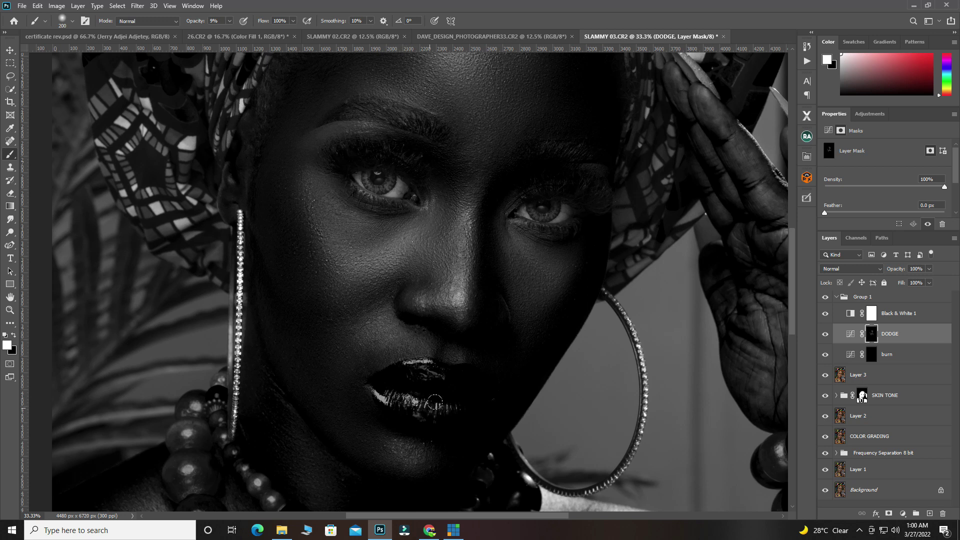
{"action": "scroll", "coordinate": [438, 400], "scroll_direction": "down", "scroll_amount": 2}
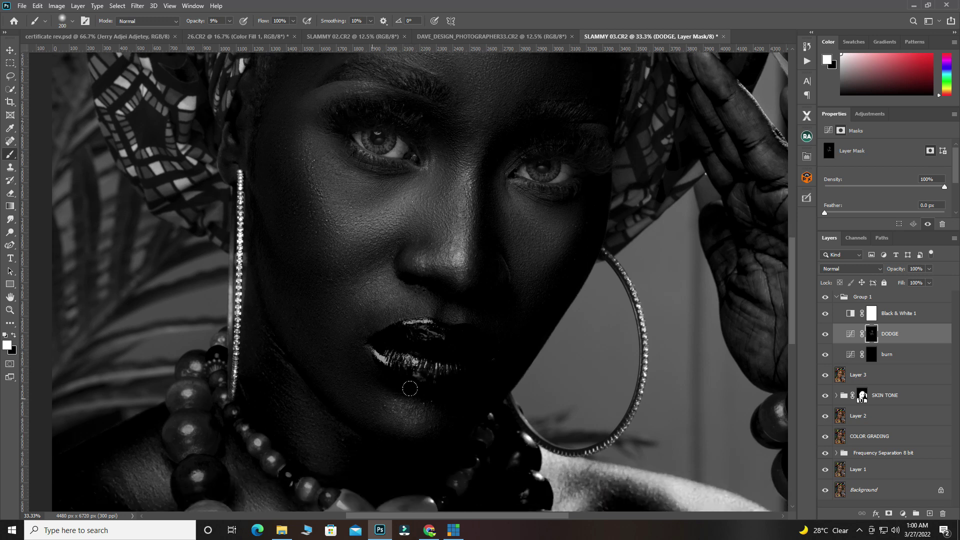
Enlarge the brush to 400 px and paint the collarbone and shoulder highlights on the DODGE mask
{"action": "scroll", "coordinate": [364, 381], "scroll_direction": "down", "scroll_amount": 5}
{"action": "key", "text": "bracketright"}
{"action": "key", "text": "bracketright"}
{"action": "key", "text": "bracketright"}
{"action": "mouse_move", "coordinate": [319, 302]}
{"action": "left_mouse_down"}
{"action": "mouse_move", "coordinate": [317, 332]}
{"action": "mouse_move", "coordinate": [307, 251]}
{"action": "mouse_move", "coordinate": [316, 311]}
{"action": "left_mouse_up"}
{"action": "scroll", "coordinate": [315, 311], "scroll_direction": "down", "scroll_amount": 2}
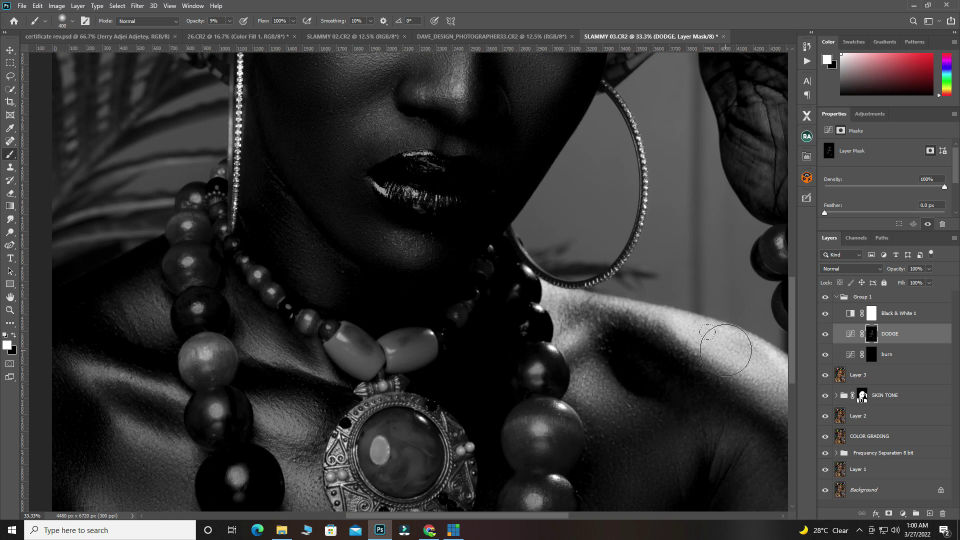
Brighten the chest and upper-arm highlights around the bead necklace on the DODGE mask
{"action": "scroll", "coordinate": [740, 370], "scroll_direction": "down", "scroll_amount": 18}
{"action": "scroll", "coordinate": [617, 270], "scroll_direction": "up", "scroll_amount": 9}
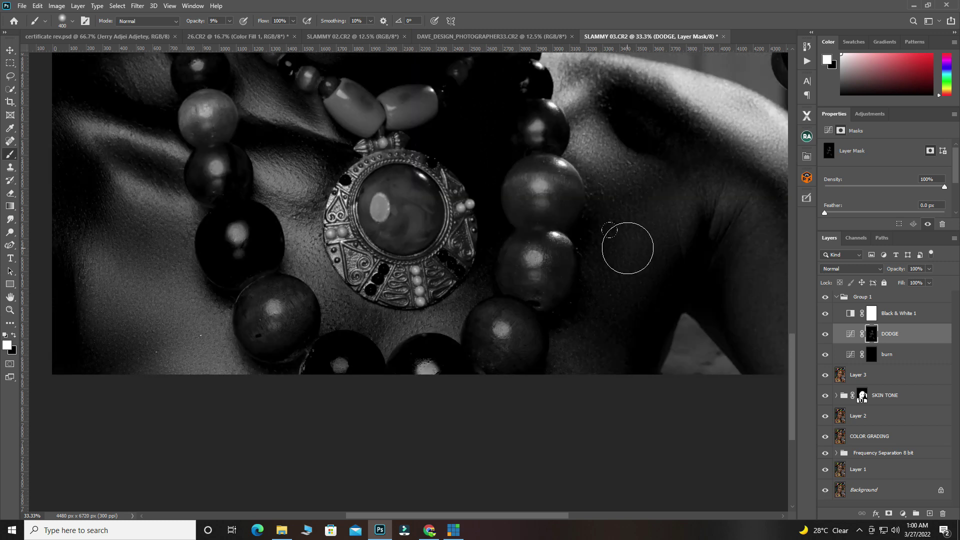
{"action": "scroll", "coordinate": [631, 254], "scroll_direction": "up", "scroll_amount": 1}
{"action": "scroll", "coordinate": [709, 255], "scroll_direction": "up", "scroll_amount": 4}
{"action": "left_click_drag", "start_coordinate": [707, 260], "coordinate": [650, 292]}
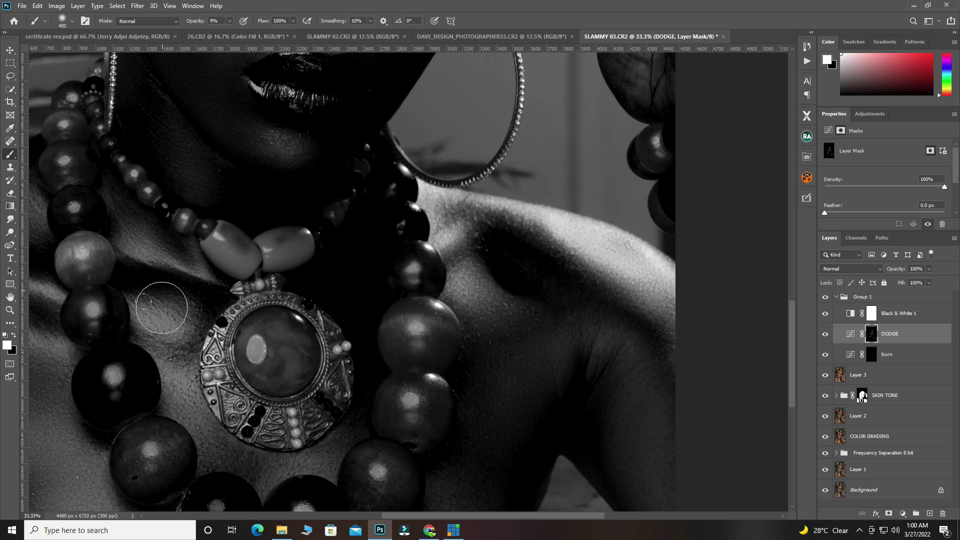
{"action": "scroll", "coordinate": [197, 411], "scroll_direction": "down", "scroll_amount": 2}
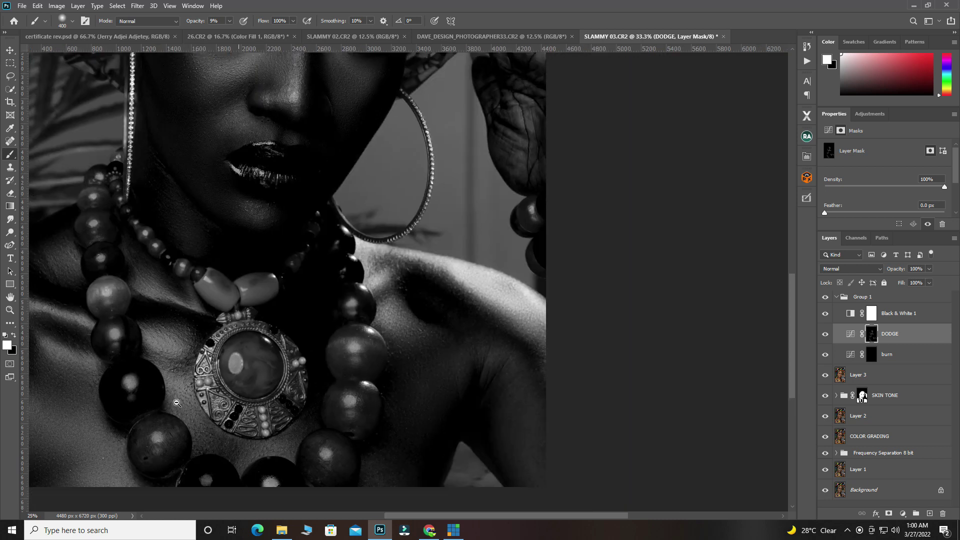
{"action": "scroll", "coordinate": [185, 411], "scroll_direction": "up", "scroll_amount": 1}
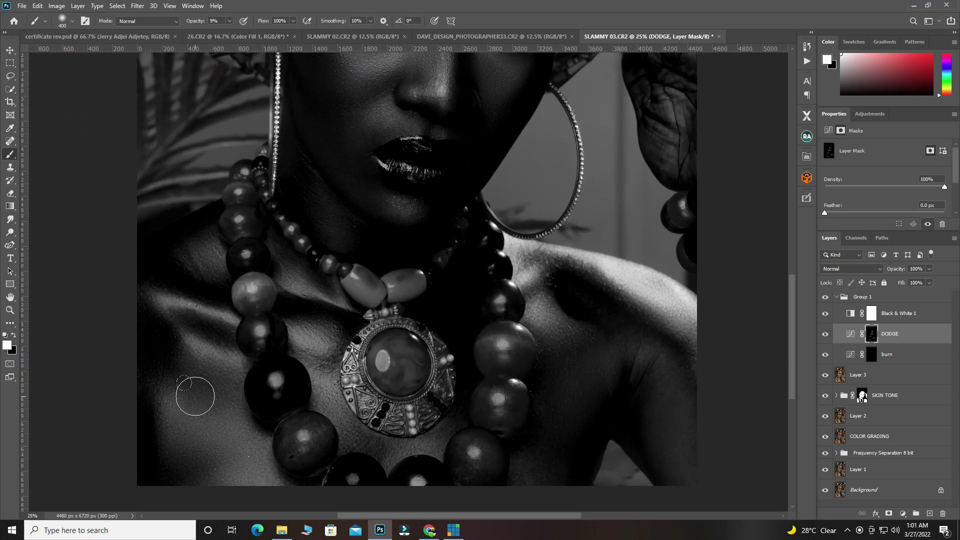
Enlarge the brush to 700 px and softly brighten the broad skin areas of the chest on the DODGE mask
{"action": "key", "text": "bracketright"}
{"action": "key", "text": "bracketright"}
{"action": "key", "text": "bracketright"}
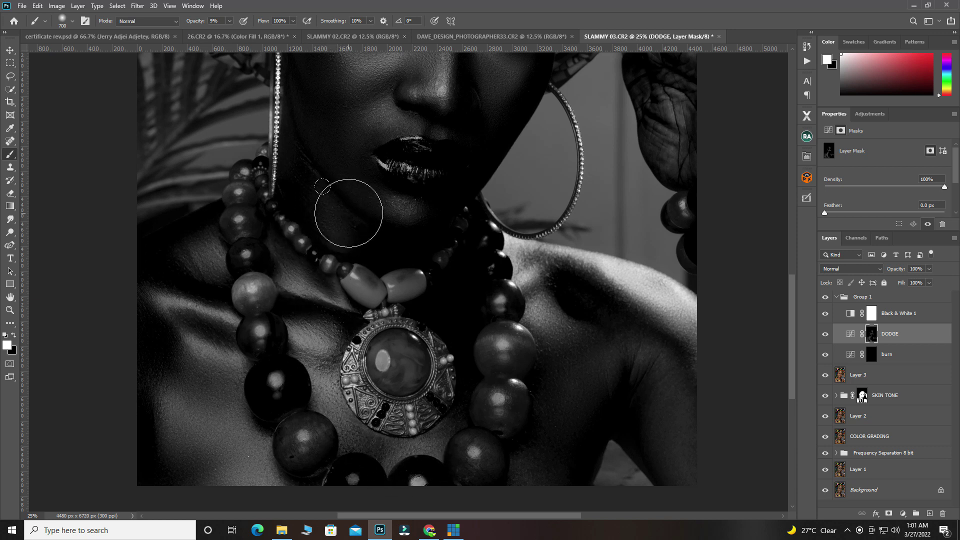
Reduce the brush to 300 px, touch up the face highlights on the DODGE mask, and compare the image with and without DODGE
{"action": "key", "text": "bracketleft"}
{"action": "key", "text": "bracketleft"}
{"action": "key", "text": "bracketleft"}
{"action": "key", "text": "bracketleft"}
{"action": "scroll", "coordinate": [312, 167], "scroll_direction": "up", "scroll_amount": 2}
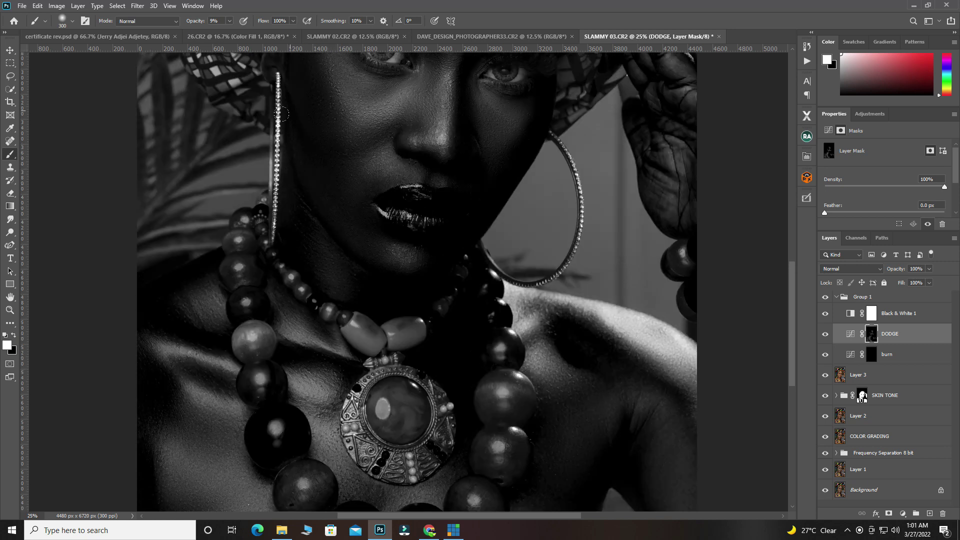
{"action": "scroll", "coordinate": [284, 260], "scroll_direction": "up", "scroll_amount": 6}
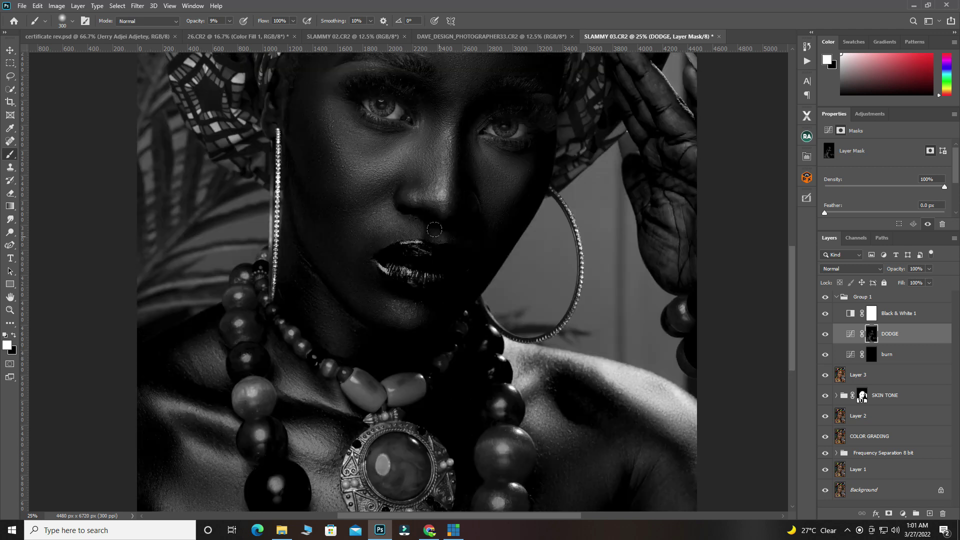
{"action": "left_click", "coordinate": [826, 335]}
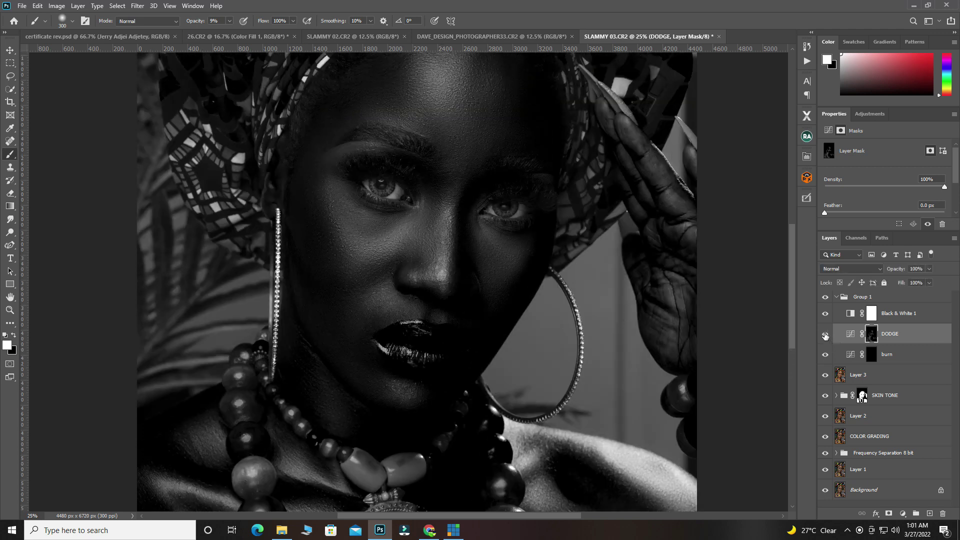
On the burn layer's mask, paint white over the forehead edges and cheek shadows with a 600 px brush
{"action": "left_click", "coordinate": [873, 356]}
{"action": "scroll", "coordinate": [386, 189], "scroll_direction": "up", "scroll_amount": 5}
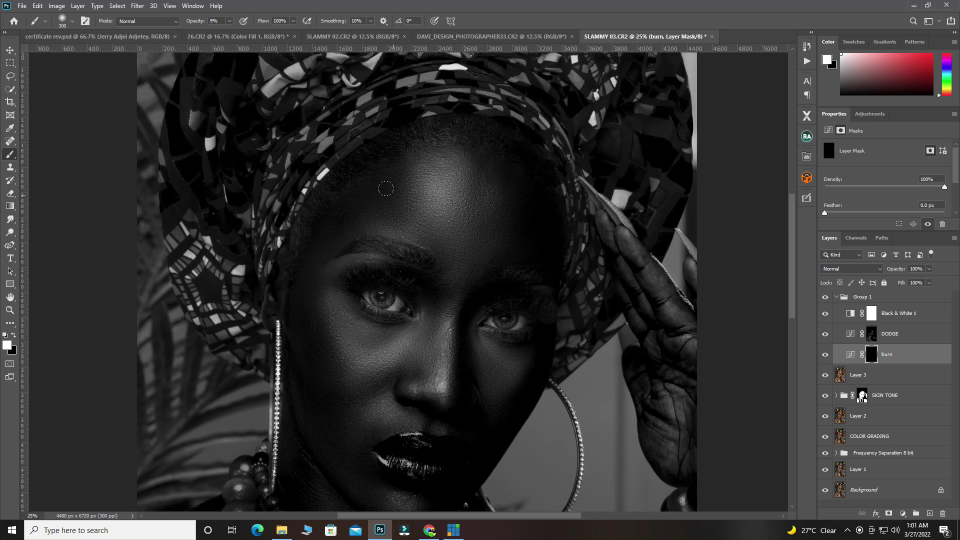
{"action": "key", "text": "bracketright"}
{"action": "key", "text": "bracketright"}
{"action": "key", "text": "bracketright"}
{"action": "key", "text": "bracketright"}
{"action": "key", "text": "bracketright"}
{"action": "scroll", "coordinate": [520, 199], "scroll_direction": "down", "scroll_amount": 2}
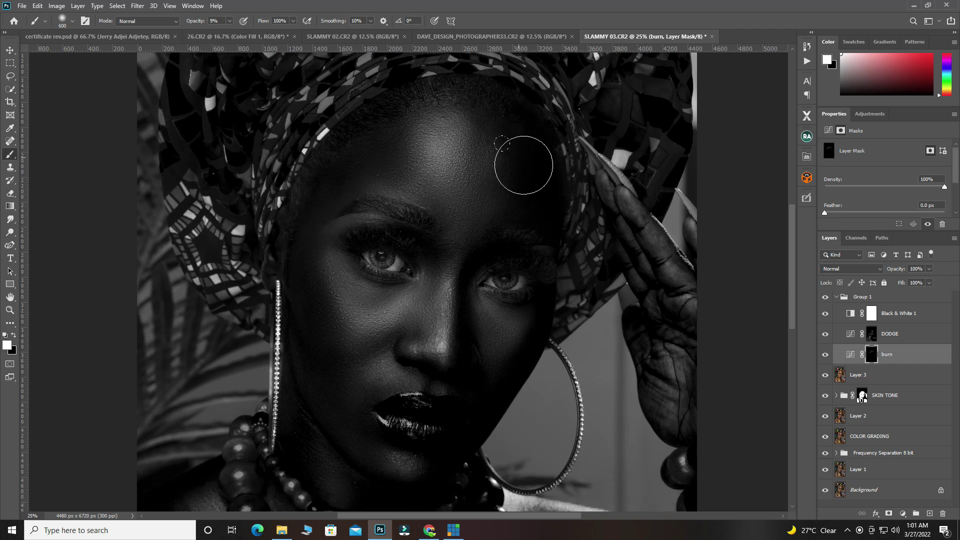
{"action": "scroll", "coordinate": [439, 240], "scroll_direction": "down", "scroll_amount": 3}
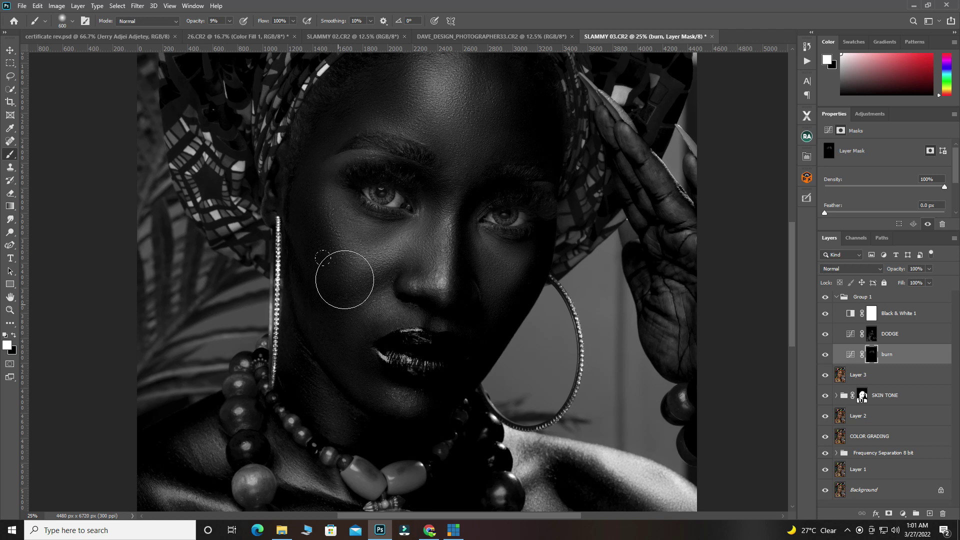
Reduce the brush to 300 px and deepen the smaller facial shadows around the nose, lips and jaw on the burn mask
{"action": "key", "text": "bracketleft"}
{"action": "key", "text": "bracketleft"}
{"action": "key", "text": "bracketleft"}
{"action": "scroll", "coordinate": [456, 339], "scroll_direction": "down", "scroll_amount": 2}
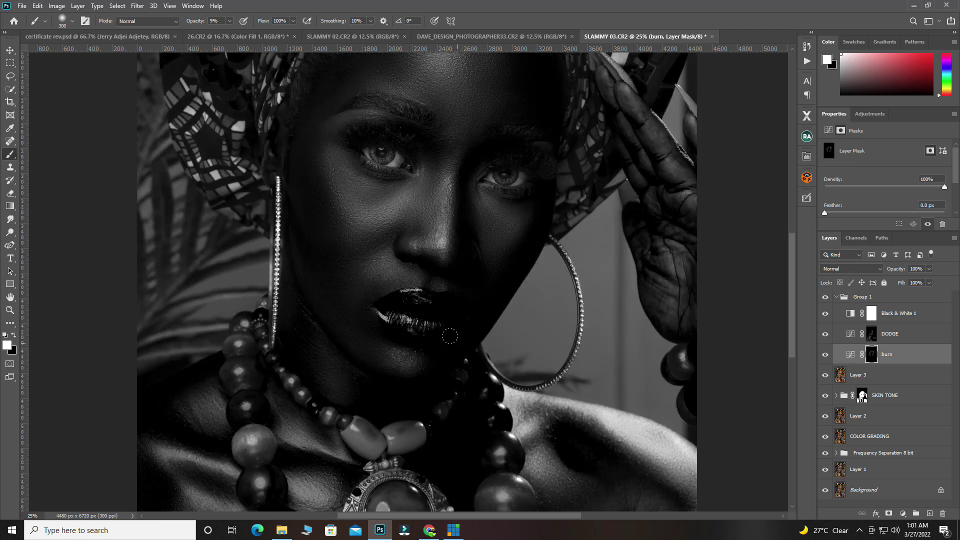
Enlarge the brush to 500 px and darken the neck shadows below the jaw on the burn mask
{"action": "scroll", "coordinate": [441, 358], "scroll_direction": "down", "scroll_amount": 2}
{"action": "key", "text": "bracketright"}
{"action": "key", "text": "bracketright"}
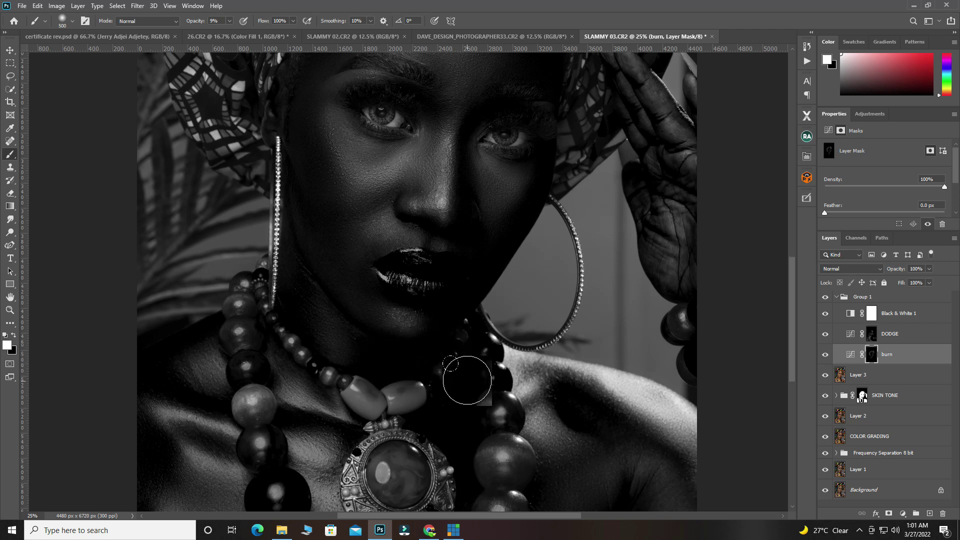
{"action": "scroll", "coordinate": [453, 350], "scroll_direction": "down", "scroll_amount": 3}
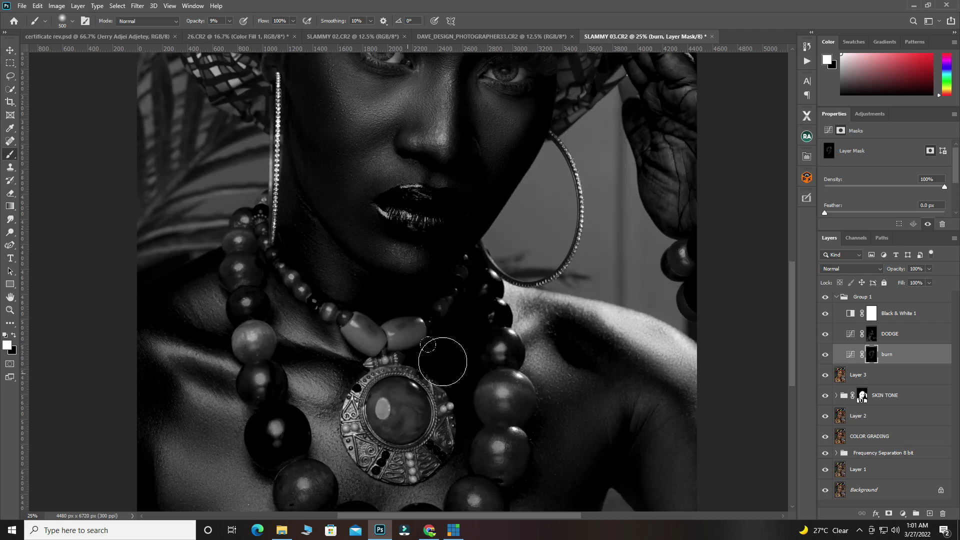
Darken the chest shadows beside the necklace pendant on the burn mask, varying the brush size to fit
{"action": "key", "text": "bracketleft"}
{"action": "key", "text": "bracketleft"}
{"action": "key", "text": "bracketright"}
{"action": "key", "text": "bracketright"}
{"action": "key", "text": "bracketright"}
{"action": "scroll", "coordinate": [141, 430], "scroll_direction": "down", "scroll_amount": 2}
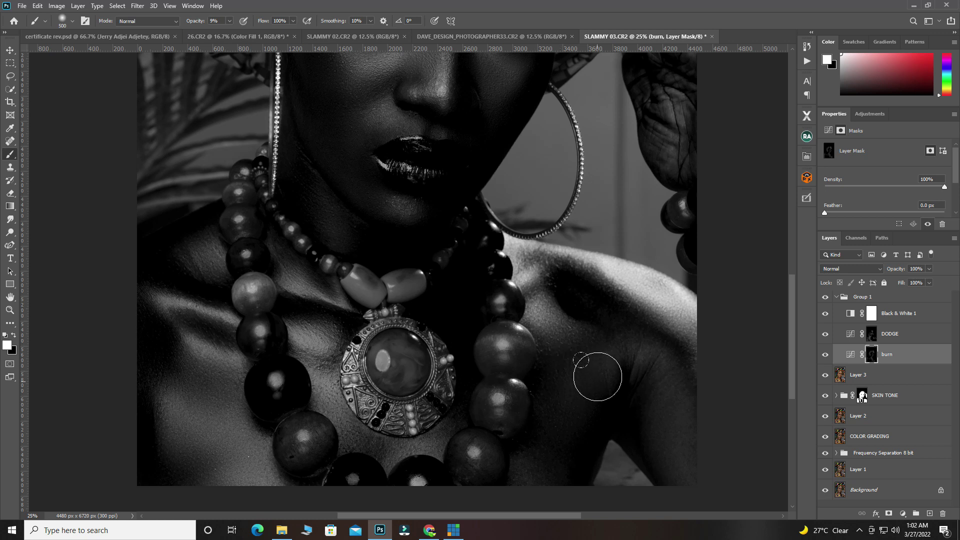
Deepen the shoulder and underarm shadows on the burn mask, and compare the image with and without the burn layer
{"action": "key", "text": "bracketleft"}
{"action": "key", "text": "bracketleft"}
{"action": "key", "text": "bracketleft"}
{"action": "key", "text": "bracketleft"}
{"action": "key", "text": "bracketright"}
{"action": "key", "text": "bracketright"}
{"action": "key", "text": "bracketright"}
{"action": "key", "text": "bracketright"}
{"action": "scroll", "coordinate": [431, 421], "scroll_direction": "up", "scroll_amount": 5}
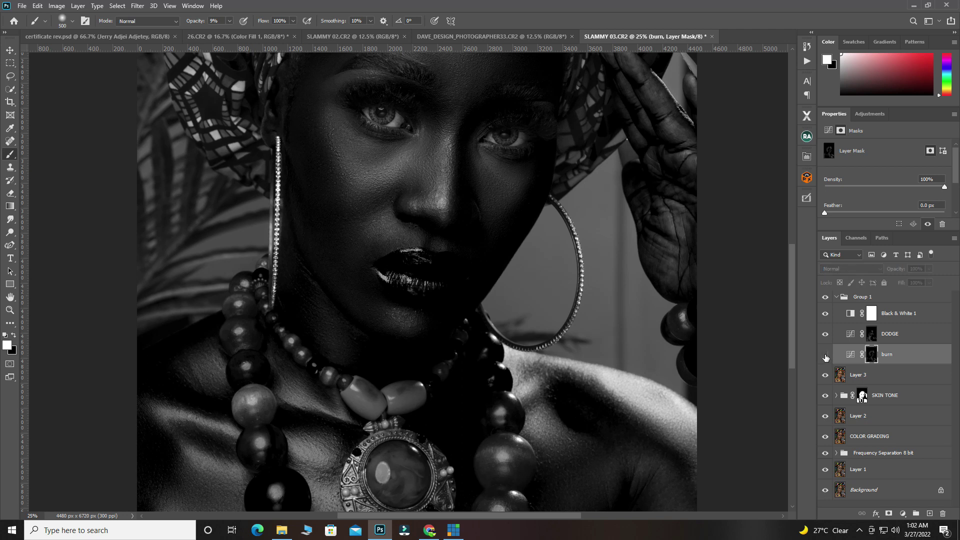
Hide the Black & White 1 layer and review the dodged and burned portrait in colour
{"action": "scroll", "coordinate": [431, 295], "scroll_direction": "down", "scroll_amount": 1}
{"action": "scroll", "coordinate": [430, 296], "scroll_direction": "down", "scroll_amount": 1}
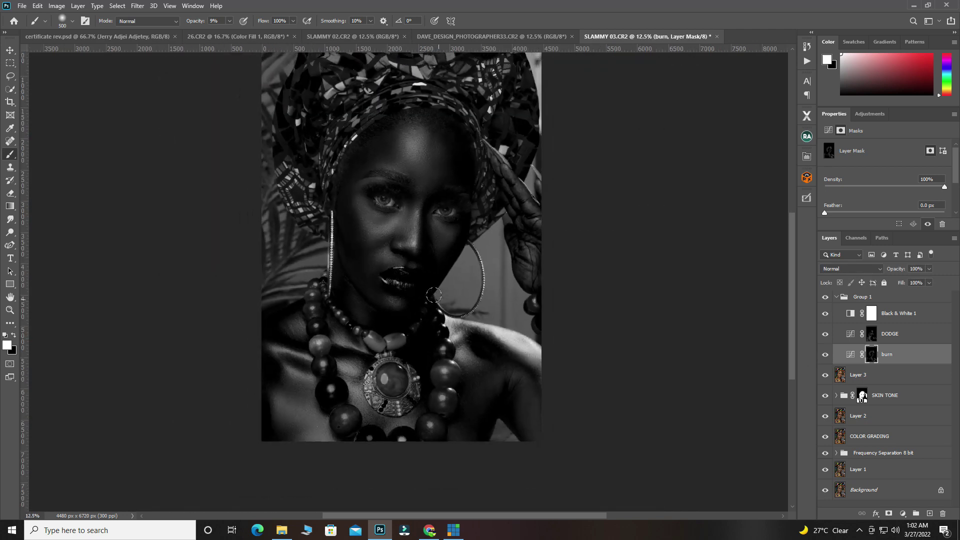
{"action": "scroll", "coordinate": [421, 270], "scroll_direction": "up", "scroll_amount": 1}
{"action": "scroll", "coordinate": [418, 260], "scroll_direction": "up", "scroll_amount": 2}
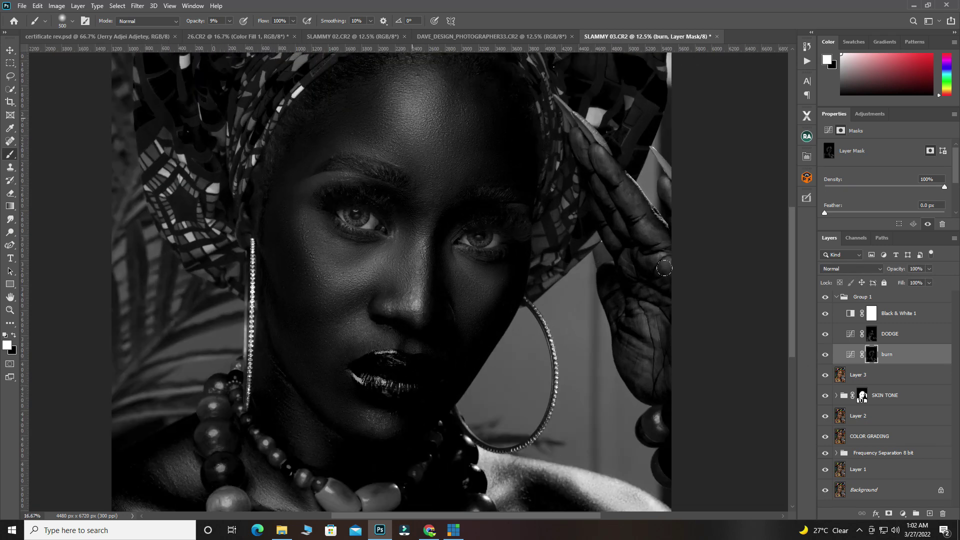
{"action": "left_click", "coordinate": [824, 313]}
{"action": "scroll", "coordinate": [482, 353], "scroll_direction": "down", "scroll_amount": 2}
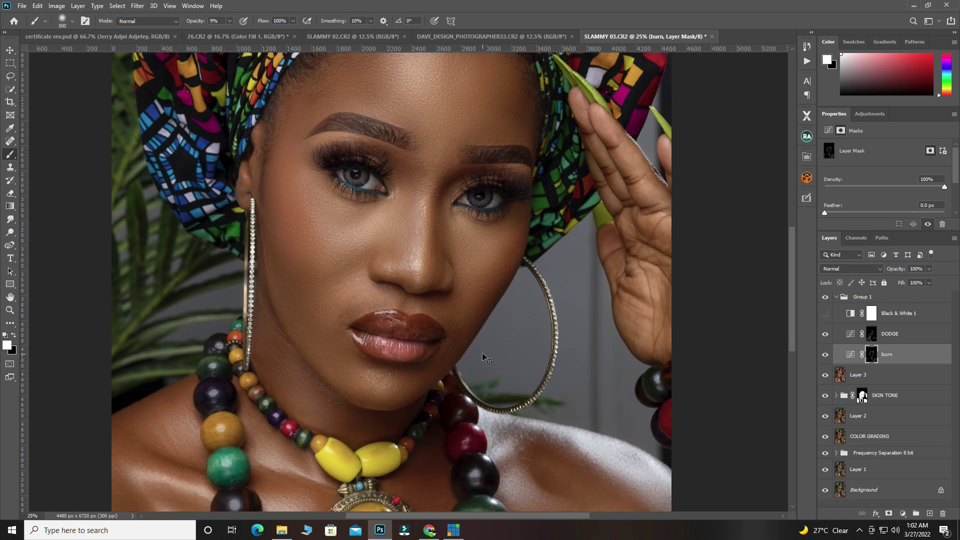
{"action": "scroll", "coordinate": [333, 242], "scroll_direction": "down", "scroll_amount": 1}
{"action": "scroll", "coordinate": [360, 245], "scroll_direction": "down", "scroll_amount": 3}
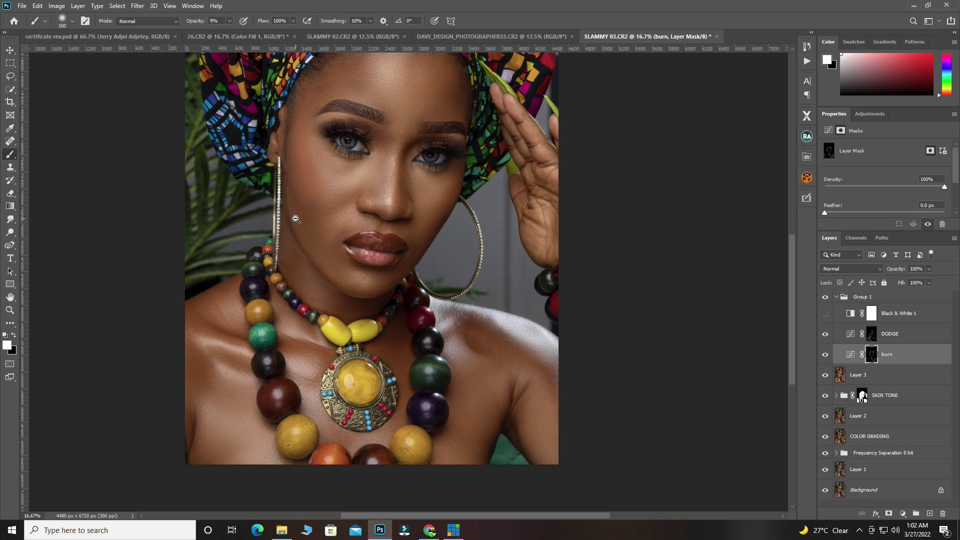
{"action": "scroll", "coordinate": [296, 219], "scroll_direction": "down", "scroll_amount": 1}
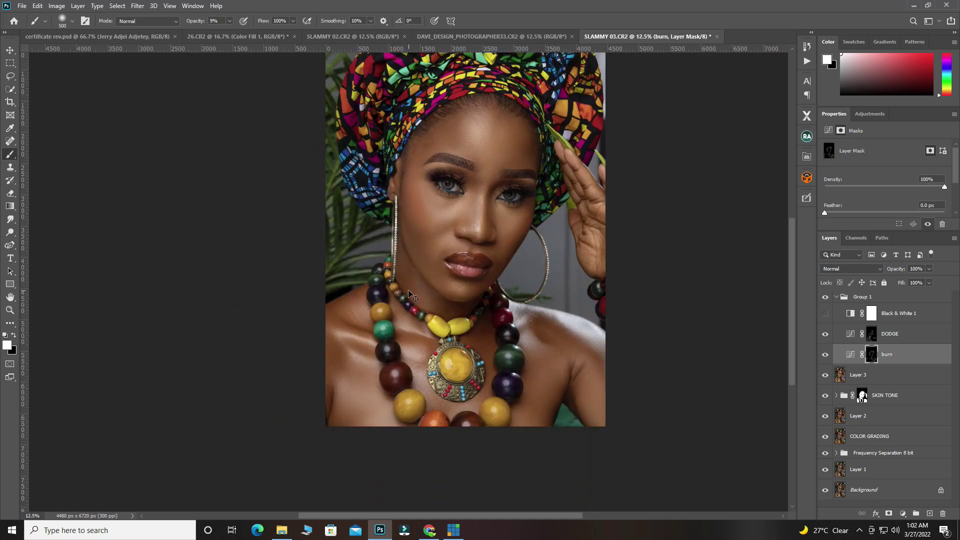
{"action": "scroll", "coordinate": [409, 295], "scroll_direction": "right", "scroll_amount": 2}
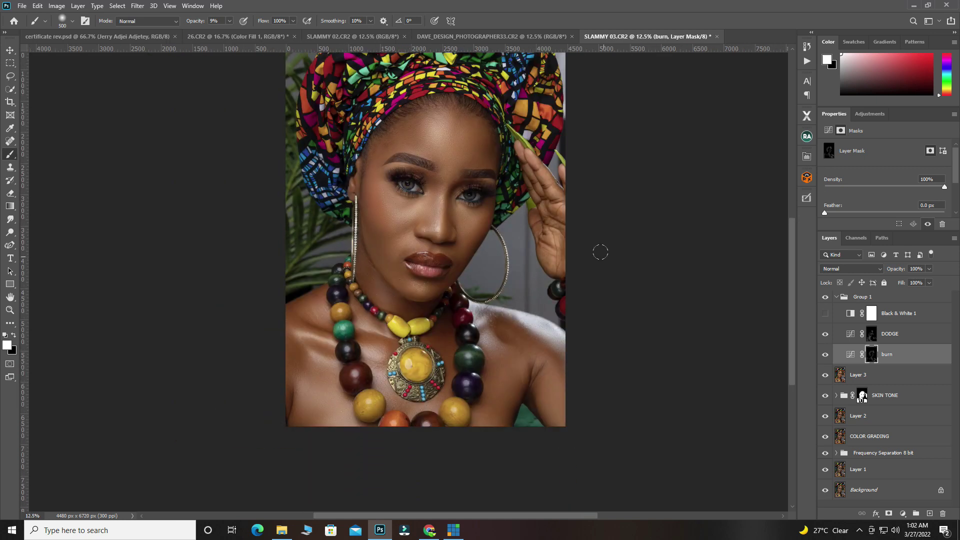
{"action": "scroll", "coordinate": [439, 242], "scroll_direction": "up", "scroll_amount": 2}
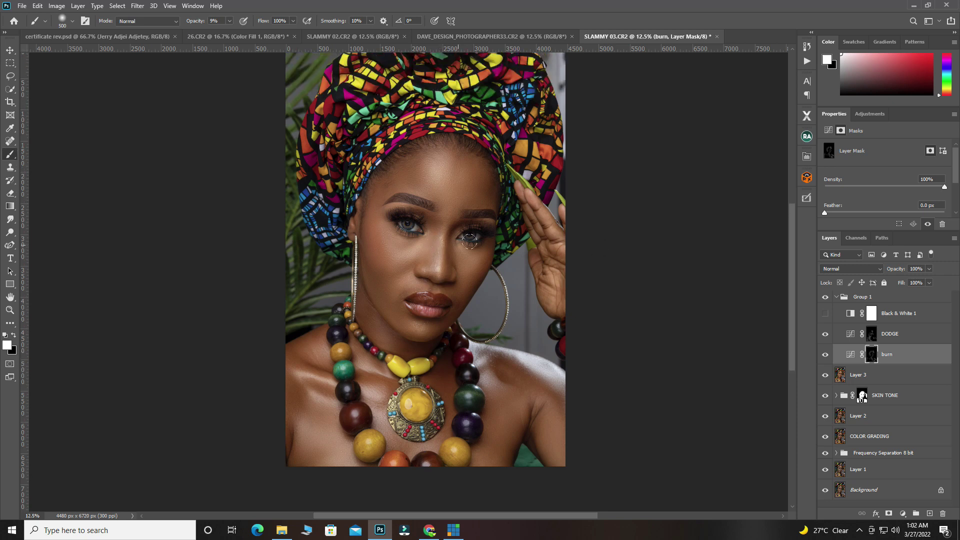
Show the Black & White 1 layer, set its blend mode to Multiply and reduce its opacity to 17%
{"action": "left_click", "coordinate": [824, 313]}
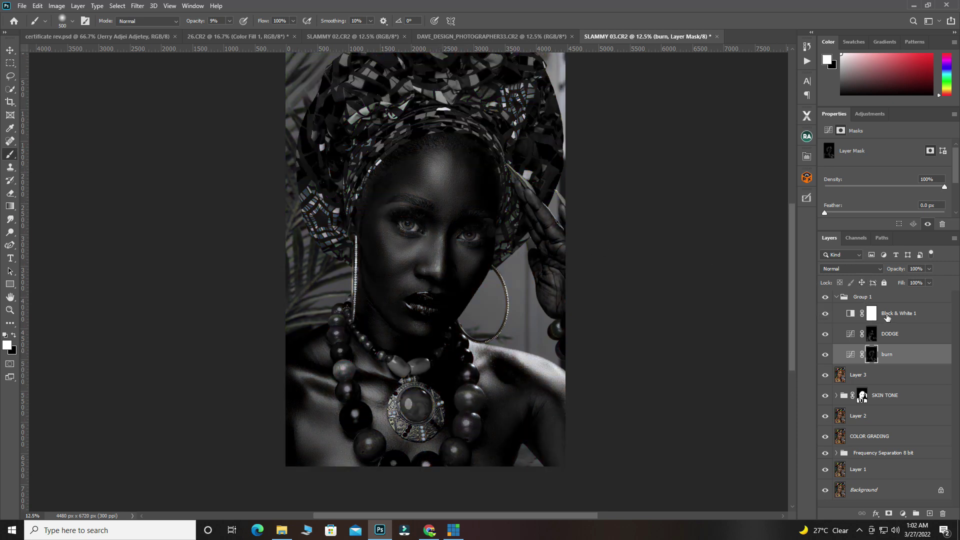
{"action": "left_click", "coordinate": [885, 314]}
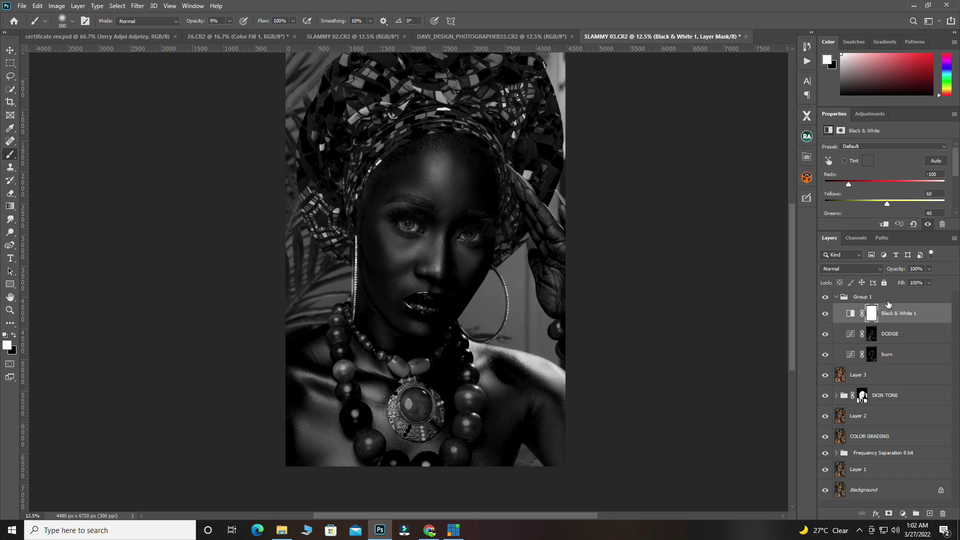
{"action": "left_click", "coordinate": [838, 271]}
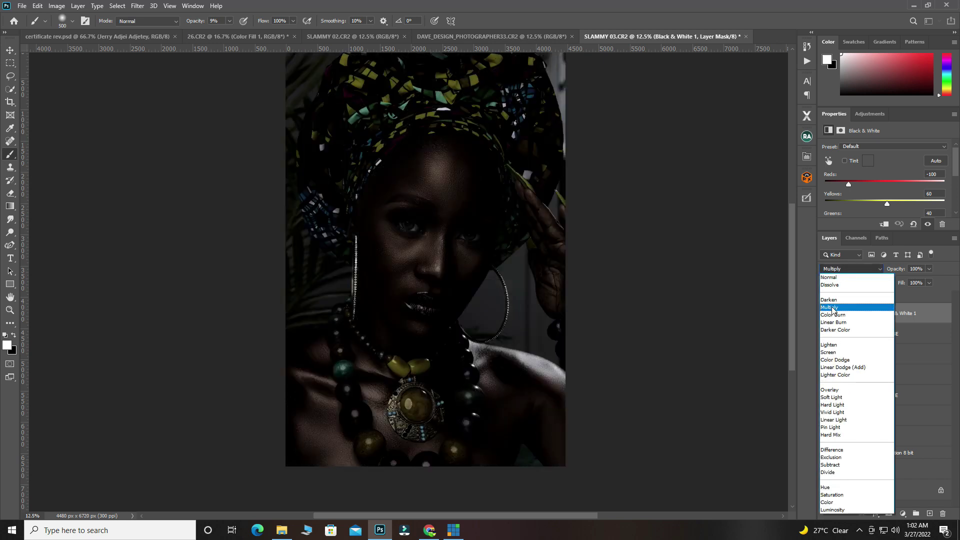
{"action": "left_click", "coordinate": [832, 308]}
{"action": "left_click_drag", "start_coordinate": [895, 271], "coordinate": [863, 277]}
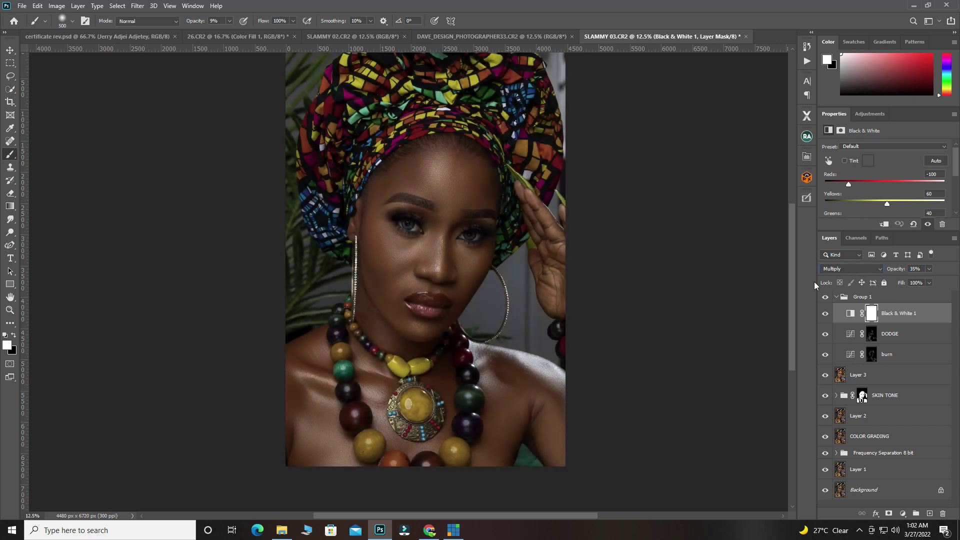
{"action": "scroll", "coordinate": [415, 205], "scroll_direction": "up", "scroll_amount": 1}
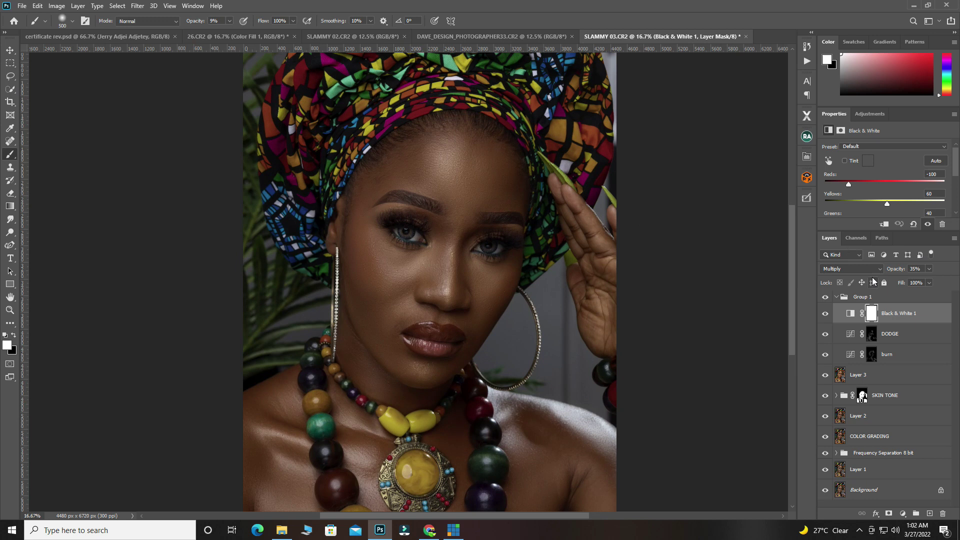
{"action": "left_click_drag", "start_coordinate": [889, 270], "coordinate": [899, 270]}
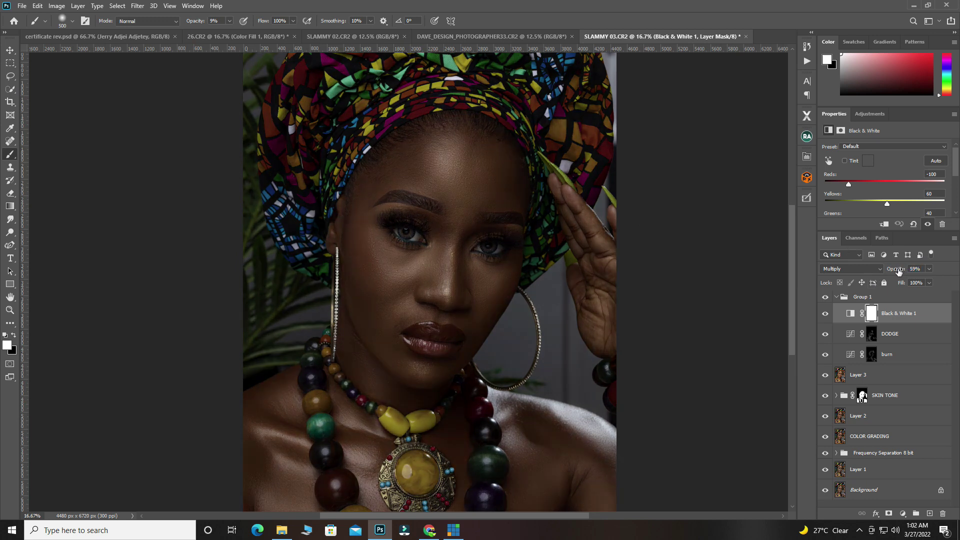
{"action": "scroll", "coordinate": [407, 254], "scroll_direction": "down", "scroll_amount": 1}
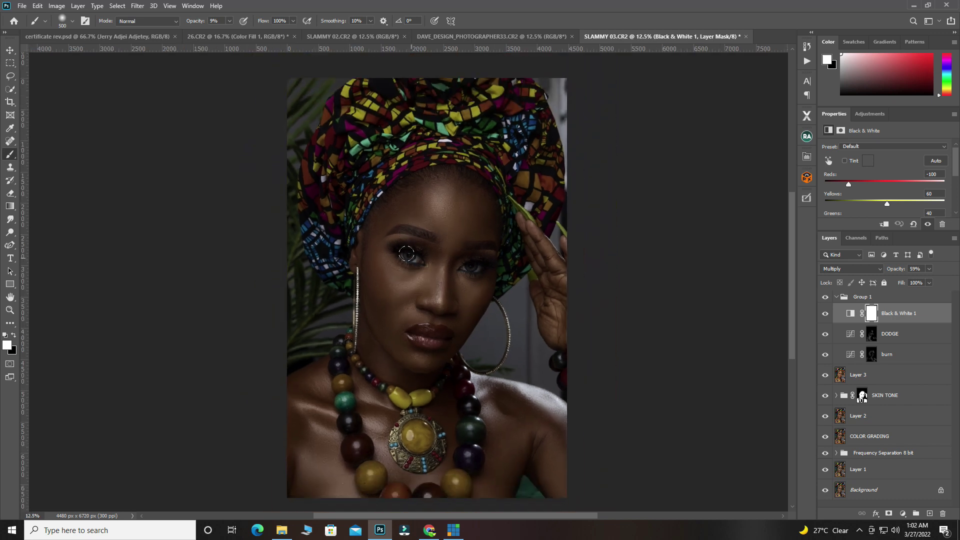
{"action": "scroll", "coordinate": [406, 254], "scroll_direction": "down", "scroll_amount": 1}
{"action": "left_click_drag", "start_coordinate": [895, 271], "coordinate": [884, 271]}
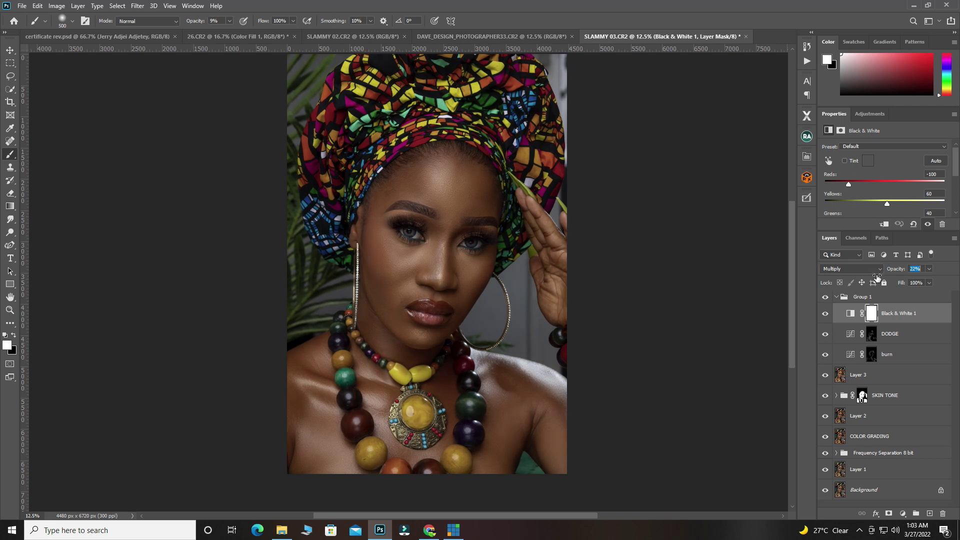
{"action": "left_click_drag", "start_coordinate": [880, 275], "coordinate": [880, 275]}
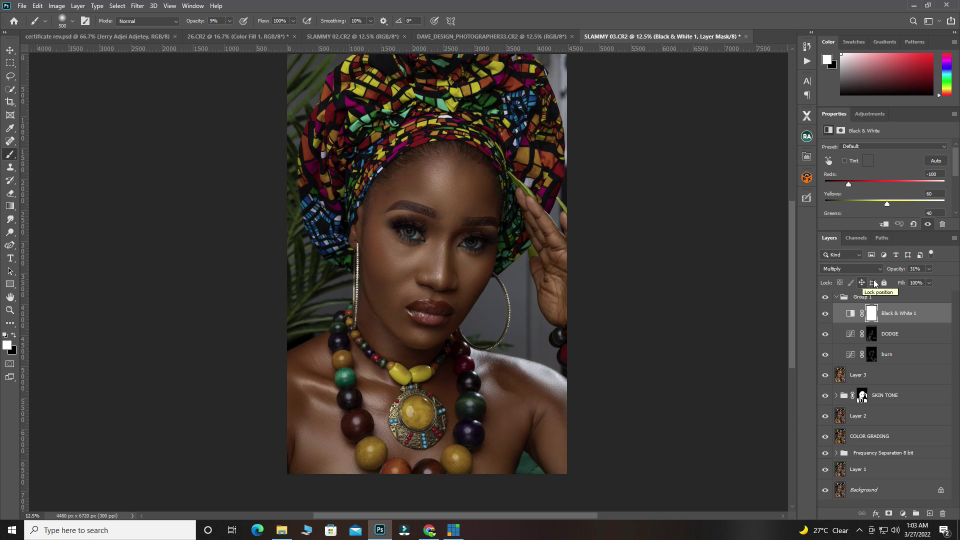
{"action": "left_click_drag", "start_coordinate": [891, 270], "coordinate": [885, 272]}
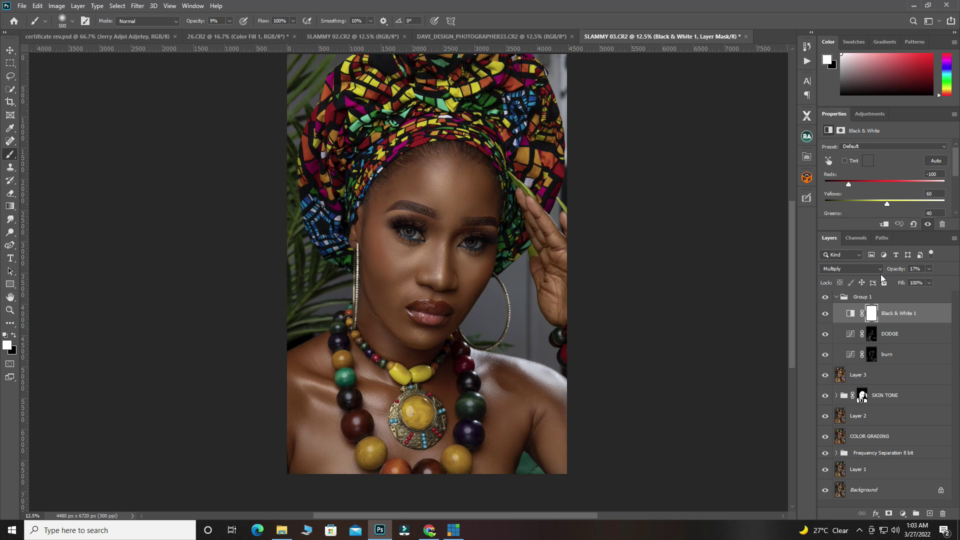
Compare the portrait with and without the Black & White 1 layer
{"action": "left_click", "coordinate": [824, 315]}
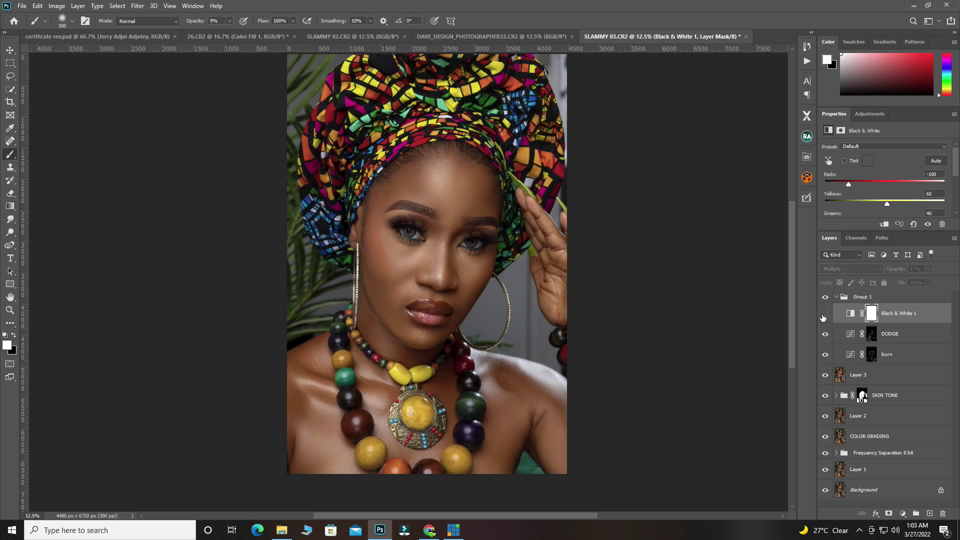
{"action": "left_click", "coordinate": [824, 315]}
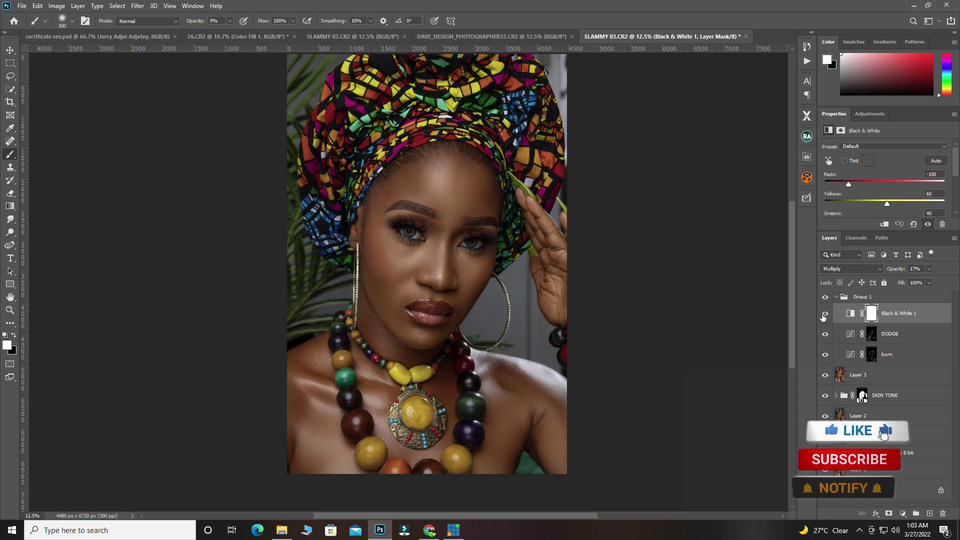
{"action": "left_click", "coordinate": [824, 315]}
{"action": "left_click", "coordinate": [823, 315]}
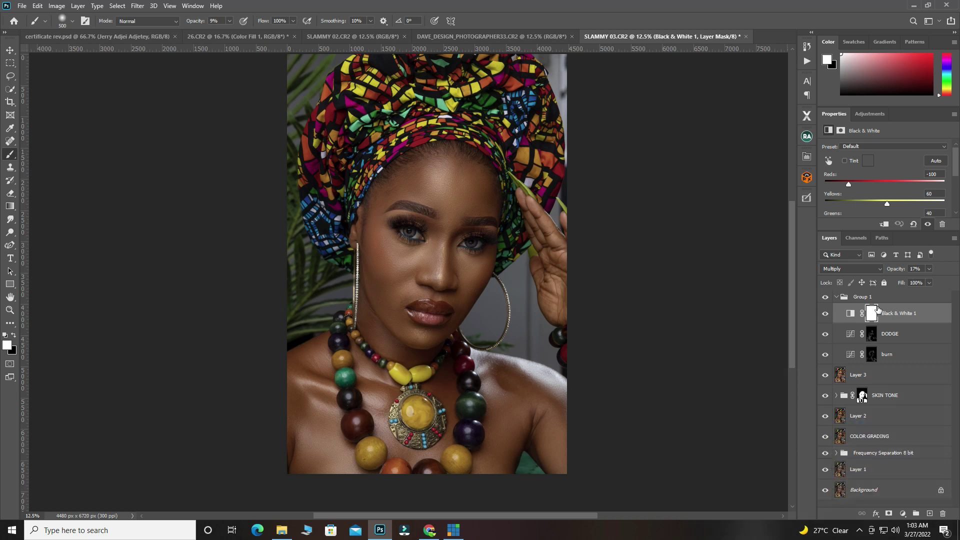
Lower the Black & White 1 layer's opacity to 14% and check its effect against the image without it
{"action": "left_click_drag", "start_coordinate": [892, 270], "coordinate": [890, 270]}
{"action": "left_click", "coordinate": [825, 313]}
{"action": "left_click", "coordinate": [824, 313]}
{"action": "left_click", "coordinate": [823, 313]}
{"action": "left_click", "coordinate": [824, 313]}
{"action": "left_click", "coordinate": [824, 313]}
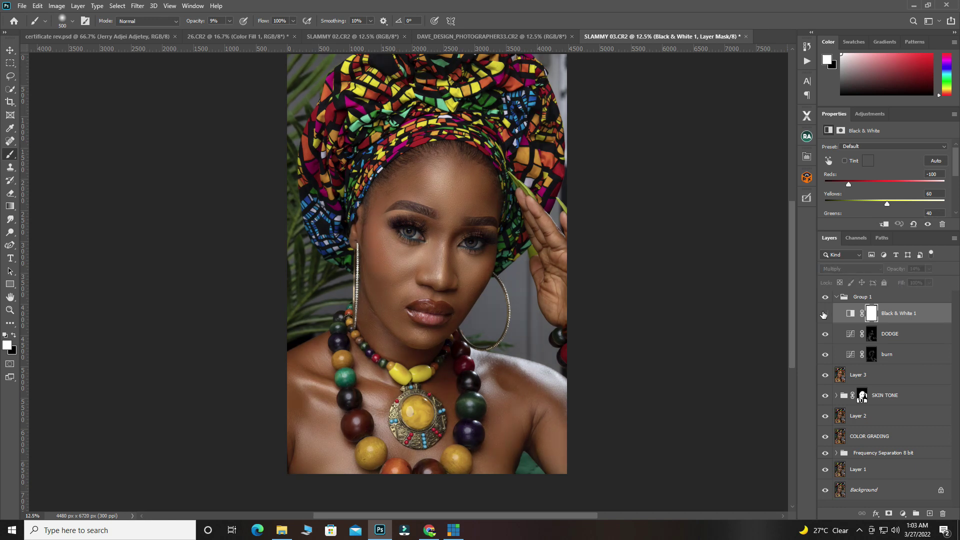
{"action": "left_click", "coordinate": [824, 313]}
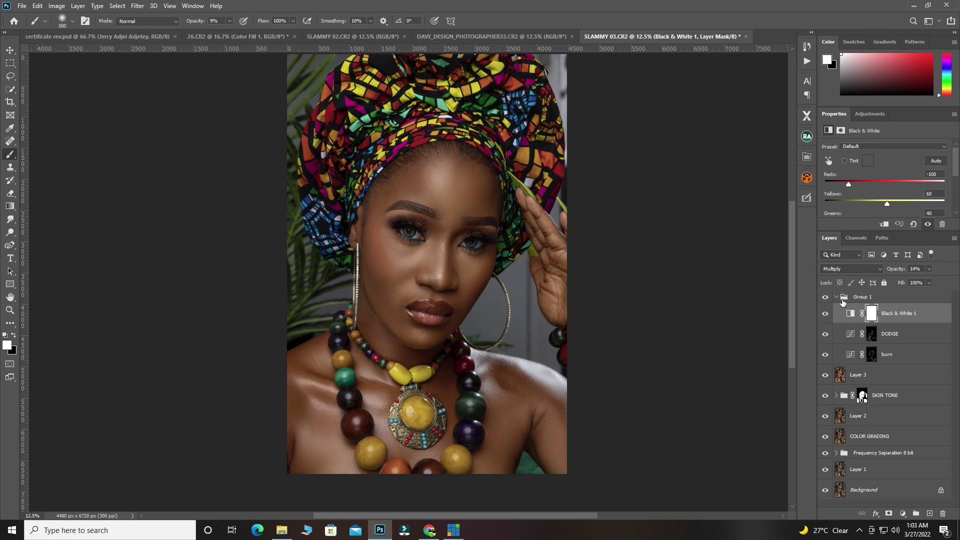
Collapse Group 1 and run the Pro Workflow X Skin Glow action above it, dismissing its messages
{"action": "left_click", "coordinate": [836, 298]}
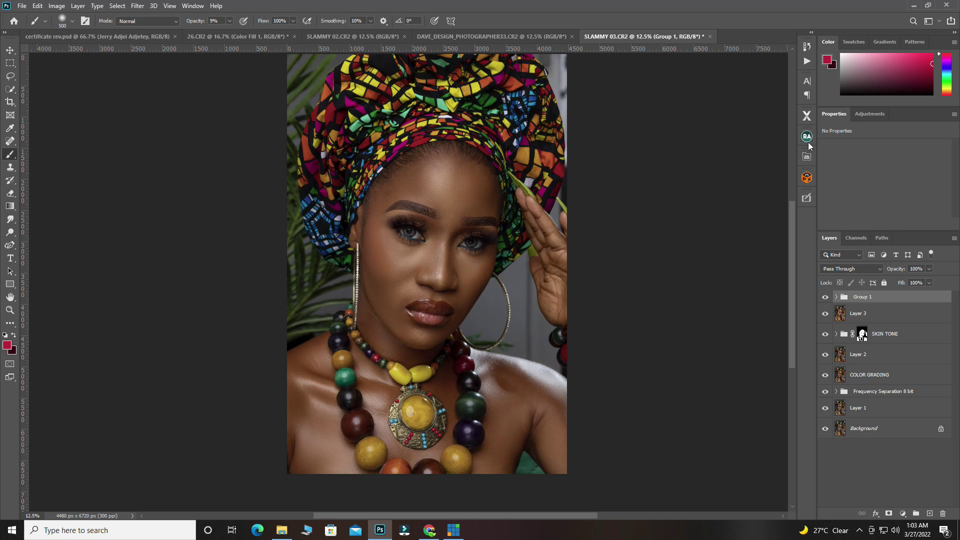
{"action": "left_click", "coordinate": [807, 117]}
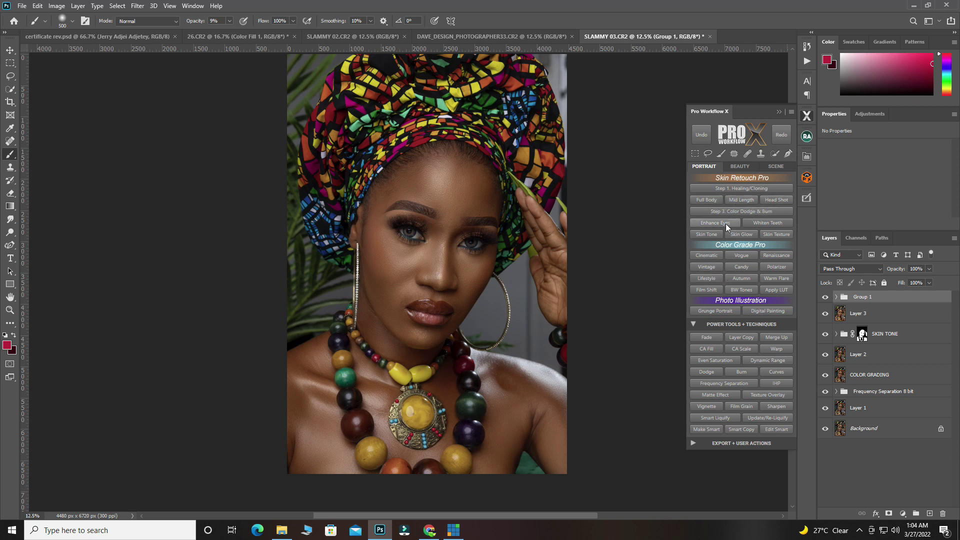
{"action": "left_click", "coordinate": [750, 237]}
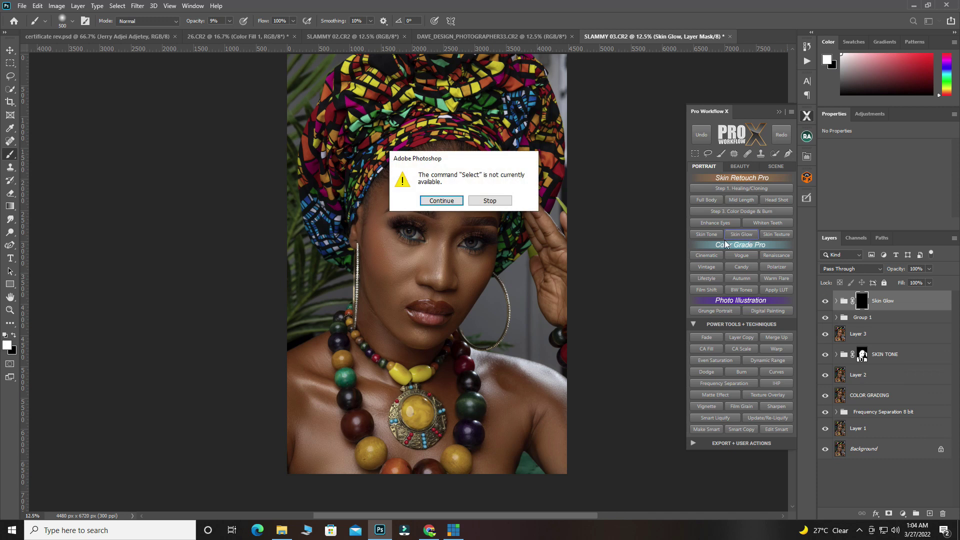
{"action": "left_click", "coordinate": [442, 201]}
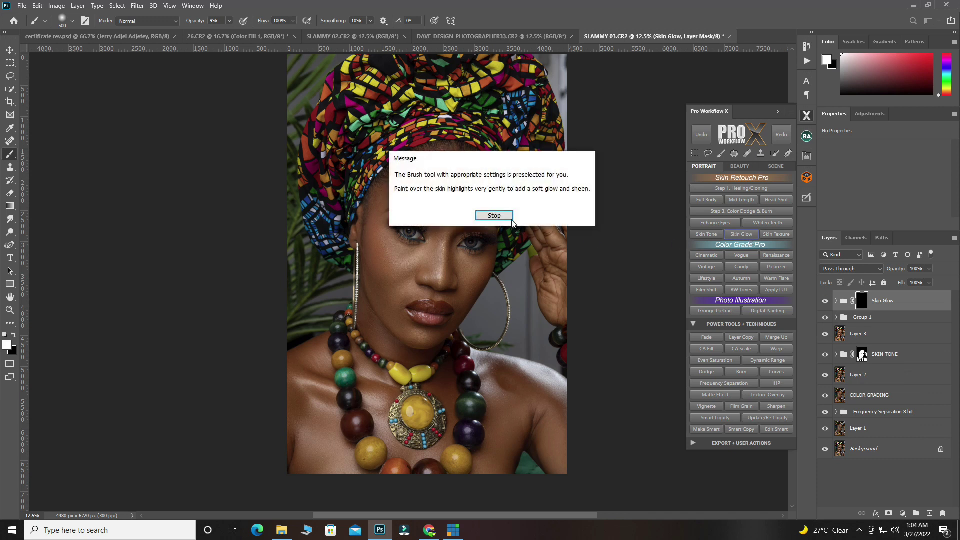
{"action": "left_click", "coordinate": [511, 218]}
Add a Black & White adjustment layer above Skin Glow and set its Reds to -98
{"action": "left_click", "coordinate": [902, 513]}
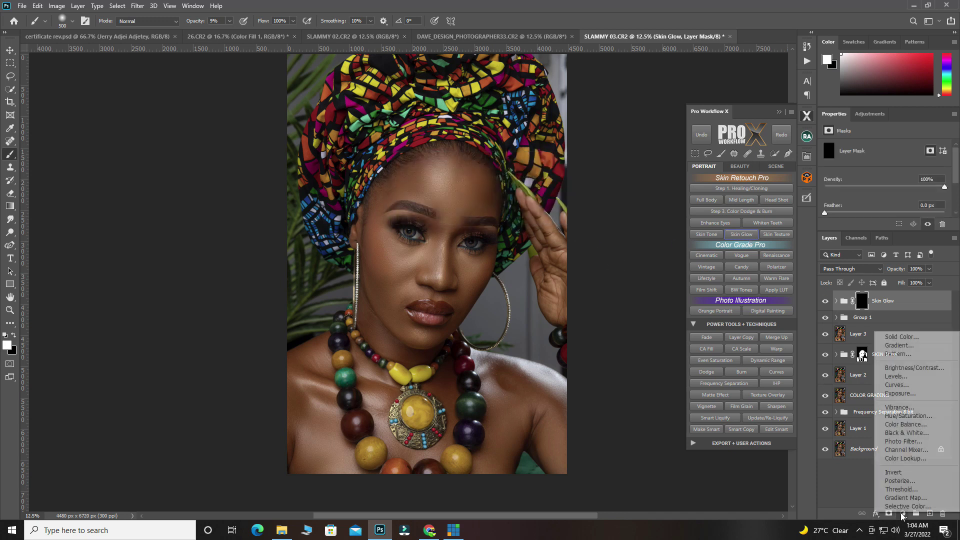
{"action": "left_click", "coordinate": [907, 432]}
{"action": "left_click_drag", "start_coordinate": [882, 184], "coordinate": [850, 184]}
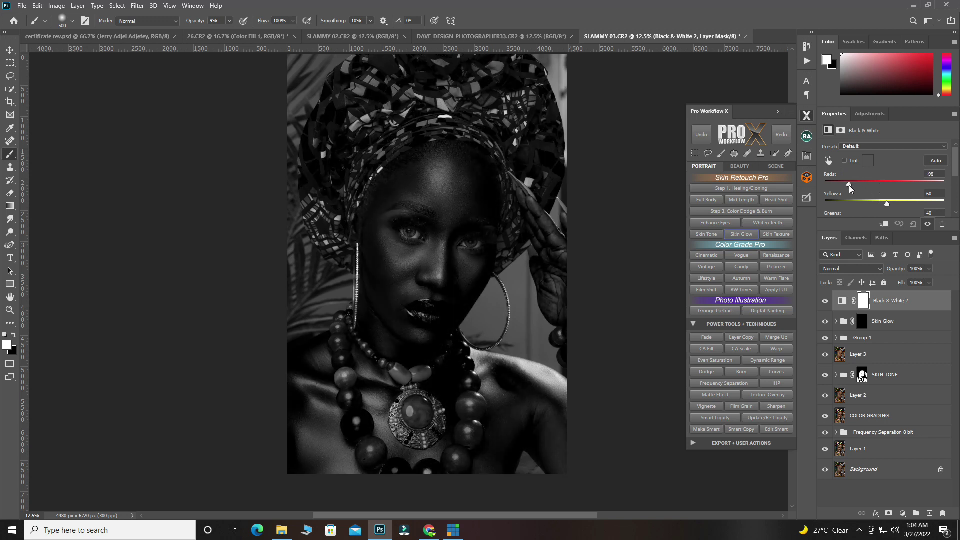
Target the Skin Glow mask, raise the brush opacity to 100% and paint glow down the forehead and nose
{"action": "left_click", "coordinate": [836, 321]}
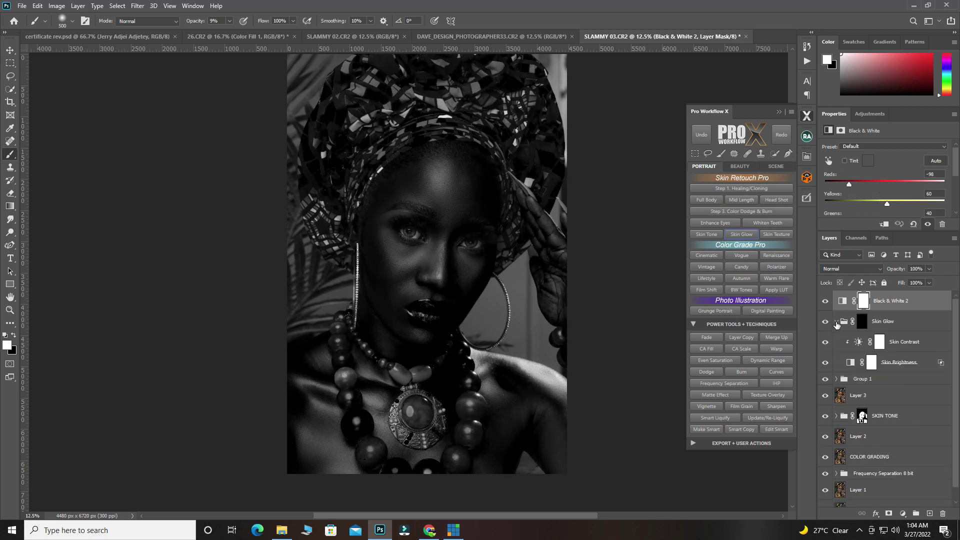
{"action": "left_click", "coordinate": [863, 324]}
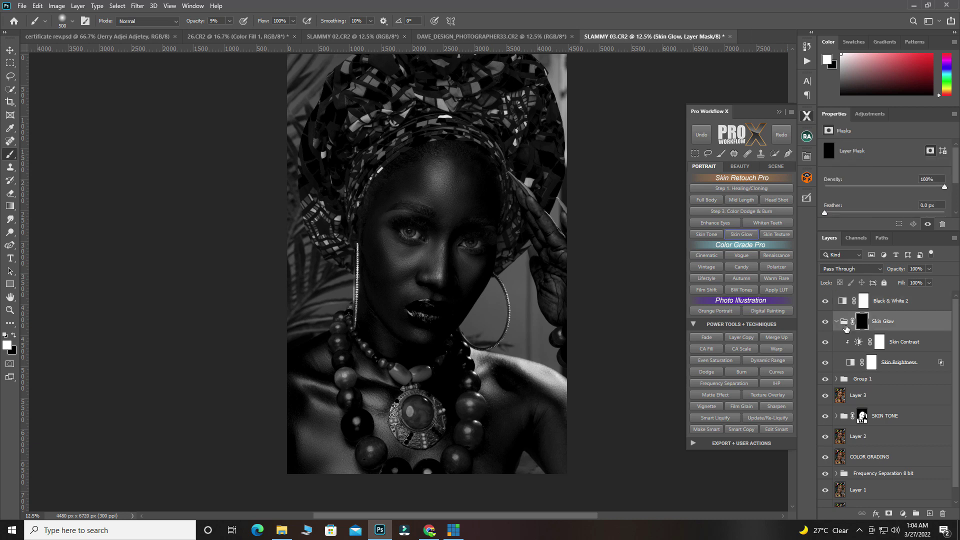
{"action": "left_click", "coordinate": [836, 322]}
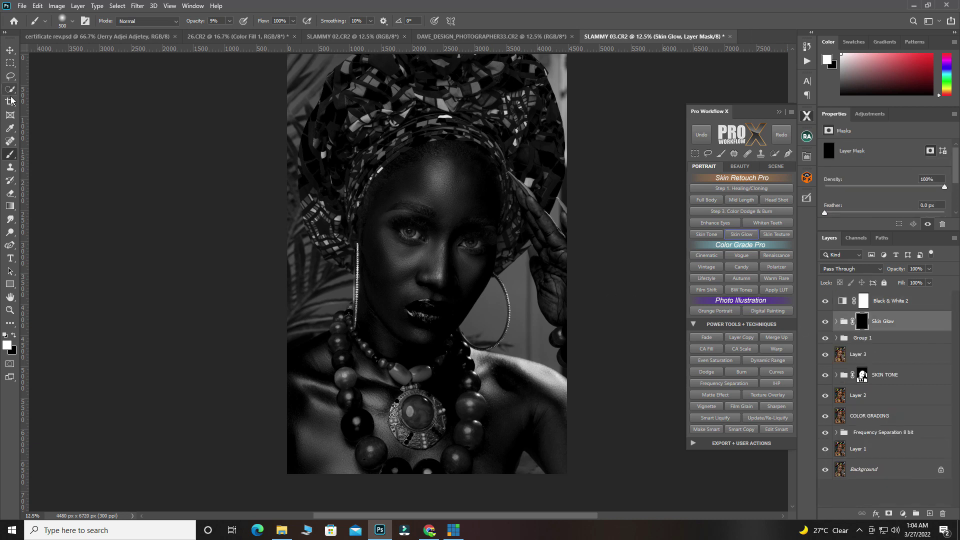
{"action": "left_click", "coordinate": [427, 184], "text": "ctrl"}
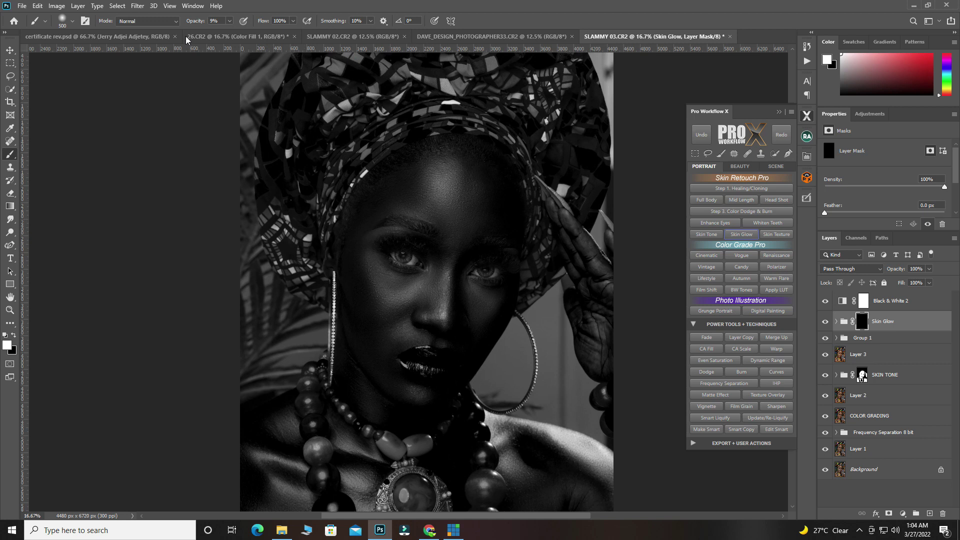
{"action": "left_click_drag", "start_coordinate": [196, 21], "coordinate": [270, 35]}
{"action": "mouse_move", "coordinate": [443, 203]}
{"action": "left_mouse_down"}
{"action": "mouse_move", "coordinate": [456, 215]}
{"action": "mouse_move", "coordinate": [442, 318]}
{"action": "left_mouse_up"}
Paint glow on the cheek below the eye nearer the beaded earring, varying the brush size from 175 px upward
{"action": "key", "text": "bracketleft"}
{"action": "key", "text": "bracketleft"}
{"action": "key", "text": "bracketleft"}
{"action": "key", "text": "bracketleft"}
{"action": "key", "text": "bracketright"}
{"action": "key", "text": "bracketleft"}
{"action": "key", "text": "bracketleft"}
{"action": "key", "text": "bracketleft"}
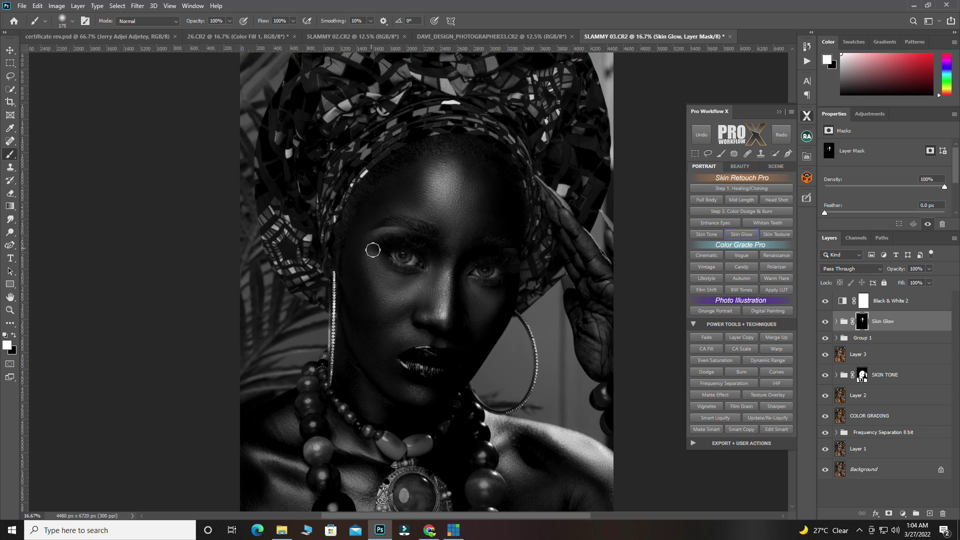
{"action": "key", "text": "bracketright"}
{"action": "key", "text": "bracketright"}
{"action": "left_click_drag", "start_coordinate": [386, 291], "coordinate": [408, 291]}
{"action": "key", "text": "bracketright"}
{"action": "key", "text": "bracketright"}
{"action": "key", "text": "bracketright"}
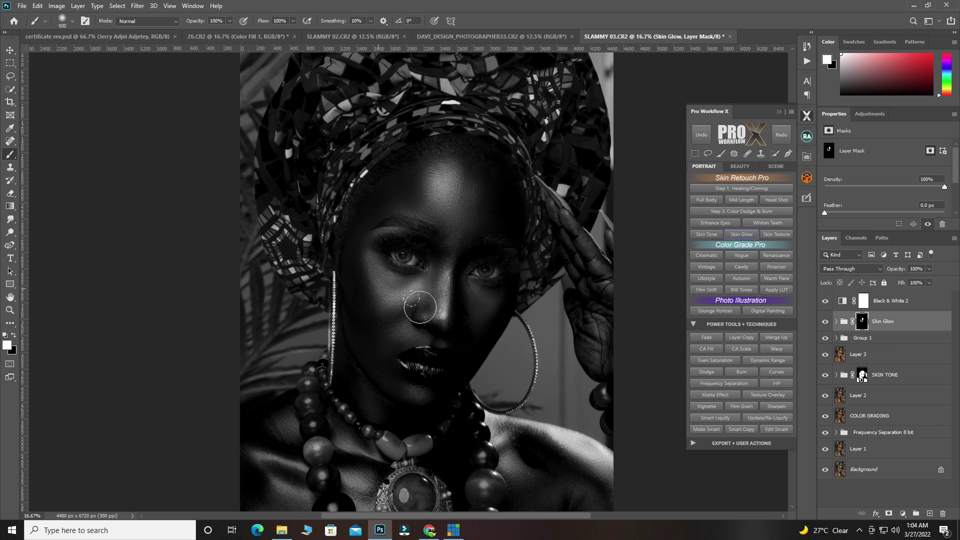
Extend the Skin Glow mask to the other cheek and the areas around the mouth, using brushes between 250 and 400 px
{"action": "key", "text": "bracketleft"}
{"action": "key", "text": "bracketleft"}
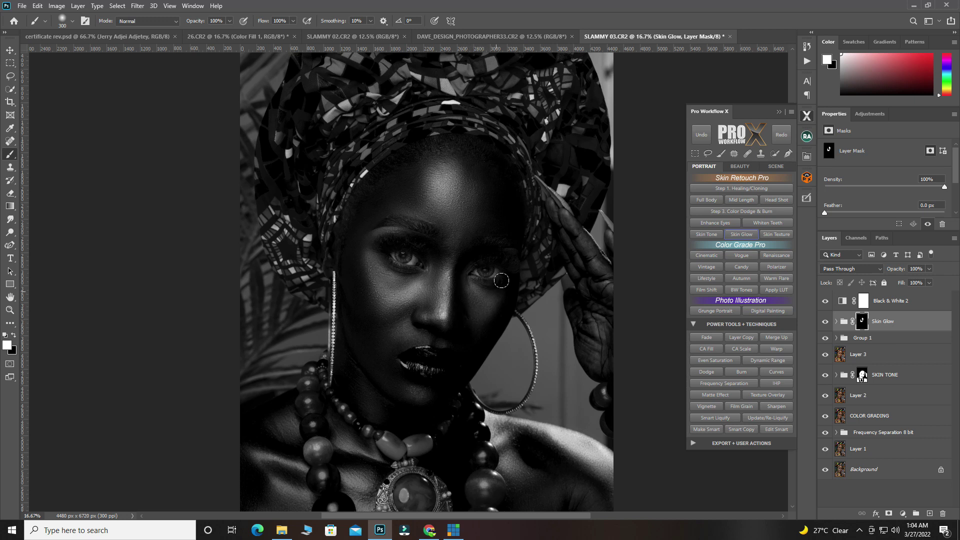
{"action": "scroll", "coordinate": [429, 300], "scroll_direction": "down", "scroll_amount": 2}
{"action": "scroll", "coordinate": [428, 301], "scroll_direction": "down", "scroll_amount": 2}
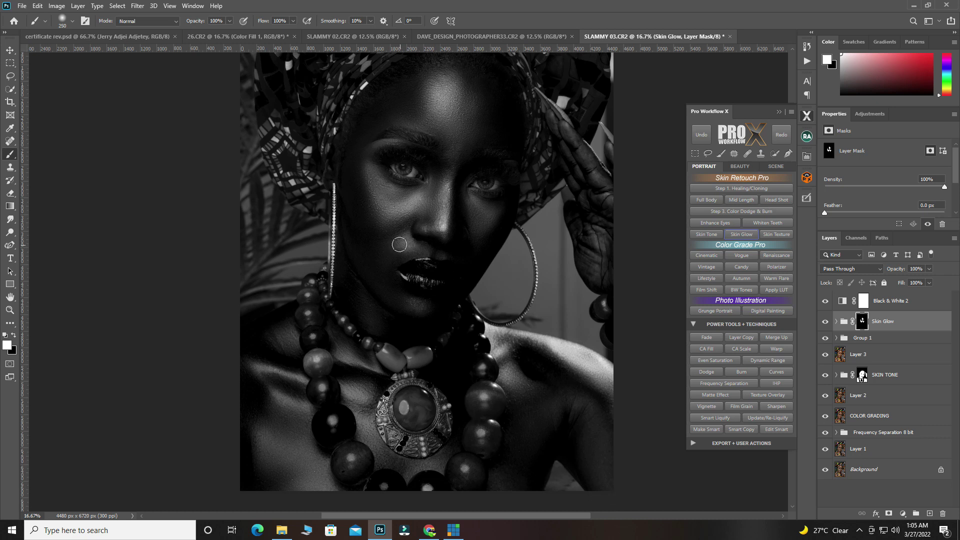
{"action": "key", "text": "bracketright"}
{"action": "key", "text": "bracketright"}
{"action": "key", "text": "bracketright"}
{"action": "key", "text": "bracketleft"}
{"action": "scroll", "coordinate": [415, 269], "scroll_direction": "down", "scroll_amount": 1}
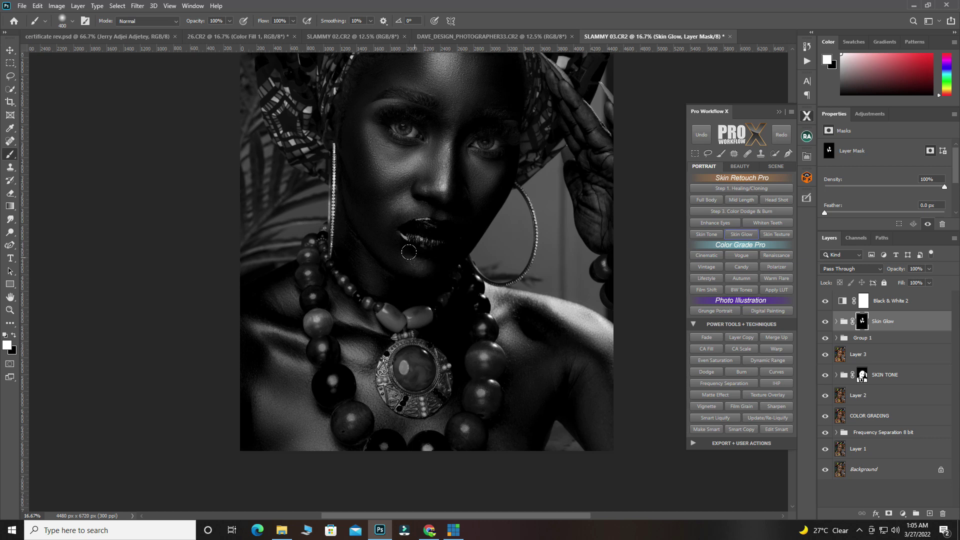
Reduce the brush to 150 px and paint glow over the lip highlights on the Skin Glow mask
{"action": "scroll", "coordinate": [408, 251], "scroll_direction": "up", "scroll_amount": 2}
{"action": "key", "text": "bracketleft"}
{"action": "key", "text": "bracketleft"}
{"action": "key", "text": "bracketleft"}
{"action": "key", "text": "bracketleft"}
{"action": "key", "text": "bracketleft"}
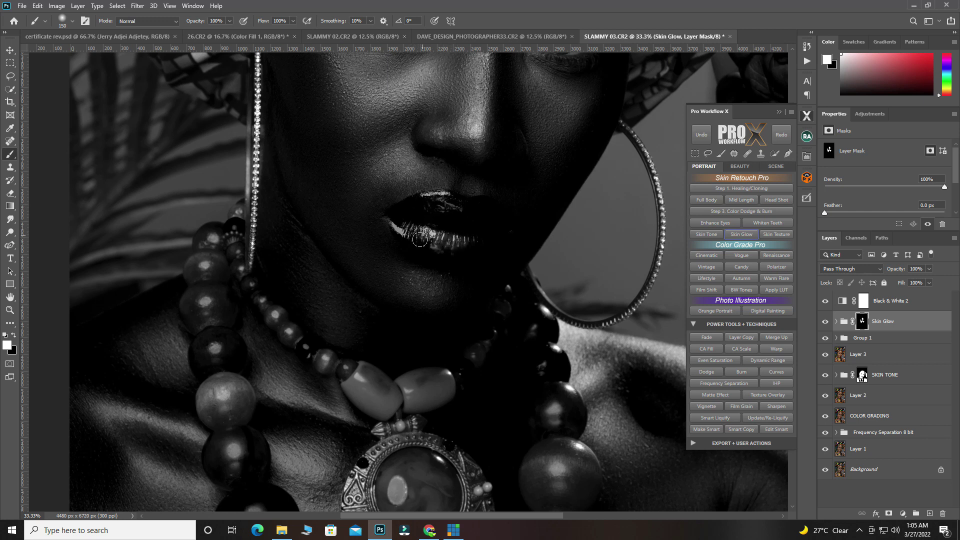
Enlarge the brush to 400 px and paint glow on the lower cheek and chin highlights
{"action": "key", "text": "bracketright"}
{"action": "key", "text": "bracketright"}
{"action": "key", "text": "bracketright"}
{"action": "key", "text": "bracketright"}
{"action": "key", "text": "bracketright"}
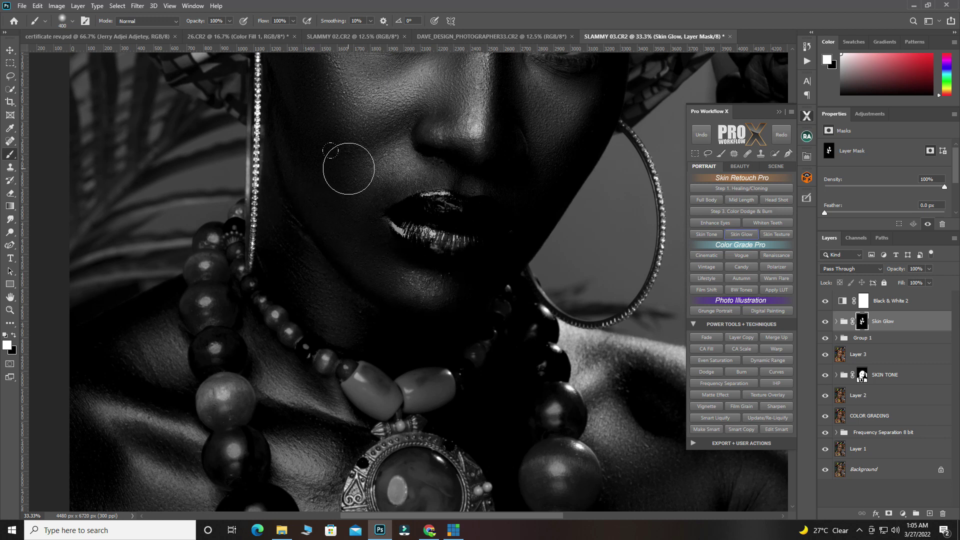
{"action": "scroll", "coordinate": [376, 283], "scroll_direction": "down", "scroll_amount": 1}
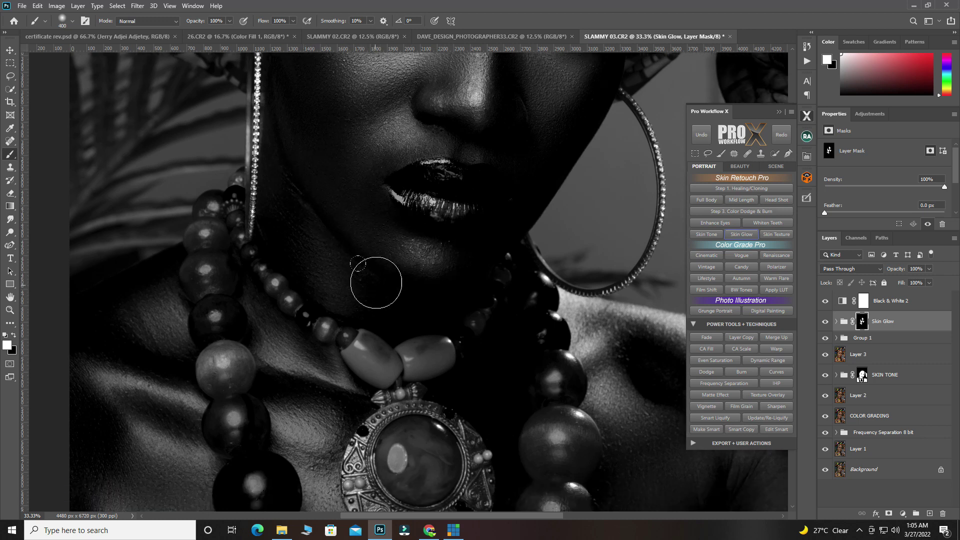
Paint glow on the Skin Glow mask over the shoulder and chest on the long straight earring's side, enlarging the brush from 175 to 500 px
{"action": "left_click", "coordinate": [438, 303], "text": "alt"}
{"action": "mouse_move", "coordinate": [349, 316]}
{"action": "left_mouse_down"}
{"action": "mouse_move", "coordinate": [353, 342]}
{"action": "mouse_move", "coordinate": [321, 348]}
{"action": "mouse_move", "coordinate": [348, 362]}
{"action": "mouse_move", "coordinate": [358, 393]}
{"action": "mouse_move", "coordinate": [349, 409]}
{"action": "mouse_move", "coordinate": [370, 436]}
{"action": "mouse_move", "coordinate": [222, 347]}
{"action": "mouse_move", "coordinate": [229, 322]}
{"action": "mouse_move", "coordinate": [243, 323]}
{"action": "mouse_move", "coordinate": [189, 317]}
{"action": "left_mouse_up"}
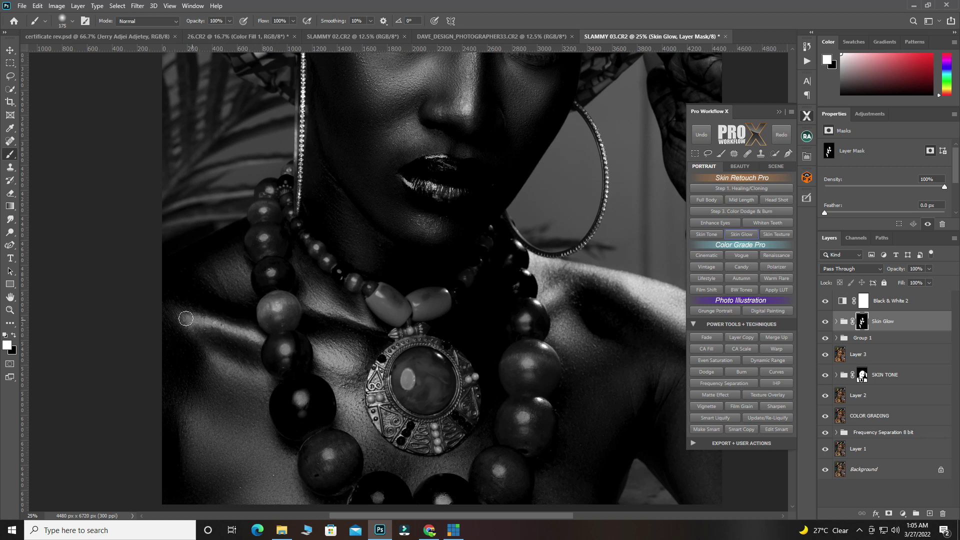
{"action": "mouse_move", "coordinate": [217, 359]}
{"action": "left_mouse_down"}
{"action": "mouse_move", "coordinate": [246, 384]}
{"action": "mouse_move", "coordinate": [205, 376]}
{"action": "mouse_move", "coordinate": [194, 421]}
{"action": "mouse_move", "coordinate": [239, 440]}
{"action": "mouse_move", "coordinate": [231, 477]}
{"action": "mouse_move", "coordinate": [249, 493]}
{"action": "left_mouse_up"}
{"action": "key", "text": "bracketright"}
{"action": "key", "text": "bracketright"}
{"action": "key", "text": "bracketright"}
{"action": "key", "text": "bracketright"}
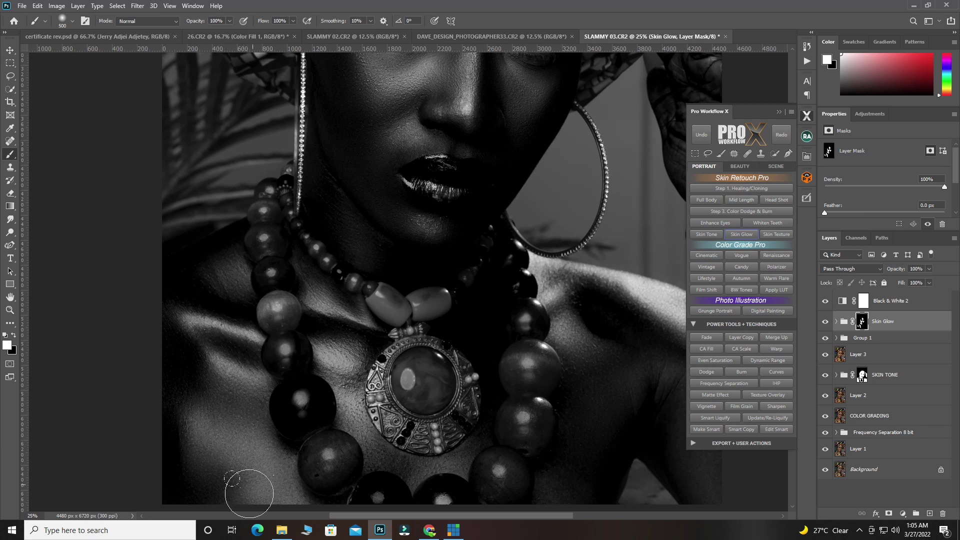
{"action": "left_click_drag", "start_coordinate": [262, 457], "coordinate": [288, 491]}
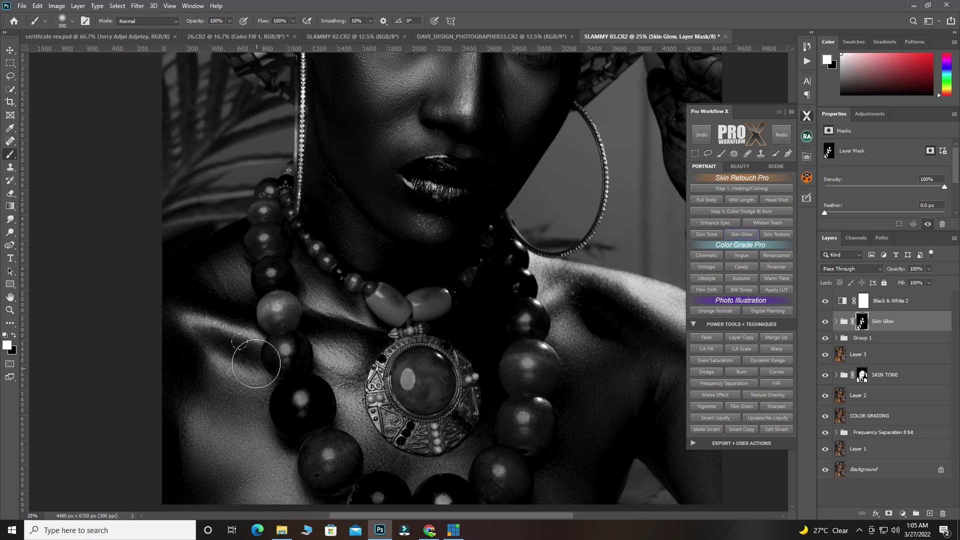
{"action": "scroll", "coordinate": [255, 310], "scroll_direction": "down", "scroll_amount": 1}
{"action": "left_click_drag", "start_coordinate": [238, 268], "coordinate": [220, 263]}
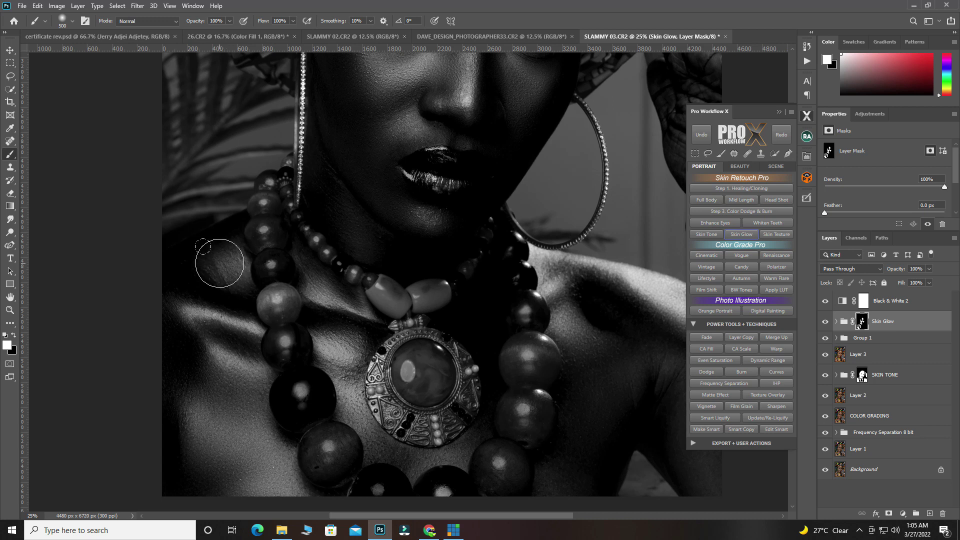
Paint glow on the neck, the hoop-earring side's shoulder and the central chest on the Skin Glow mask, using 300 to 500 px brushes
{"action": "left_click_drag", "start_coordinate": [344, 211], "coordinate": [373, 224]}
{"action": "key", "text": "bracketleft"}
{"action": "key", "text": "bracketleft"}
{"action": "scroll", "coordinate": [580, 316], "scroll_direction": "right", "scroll_amount": 3}
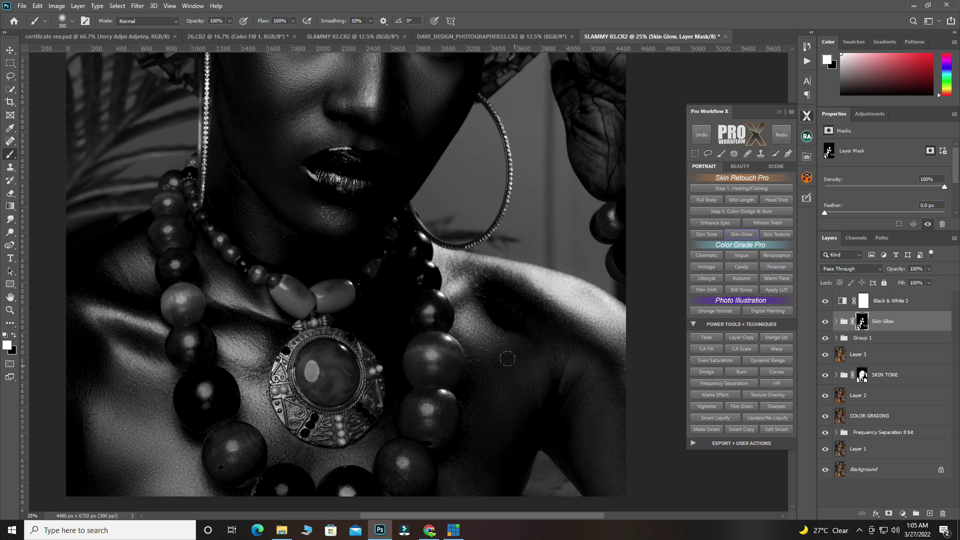
{"action": "key", "text": "bracketright"}
{"action": "key", "text": "bracketright"}
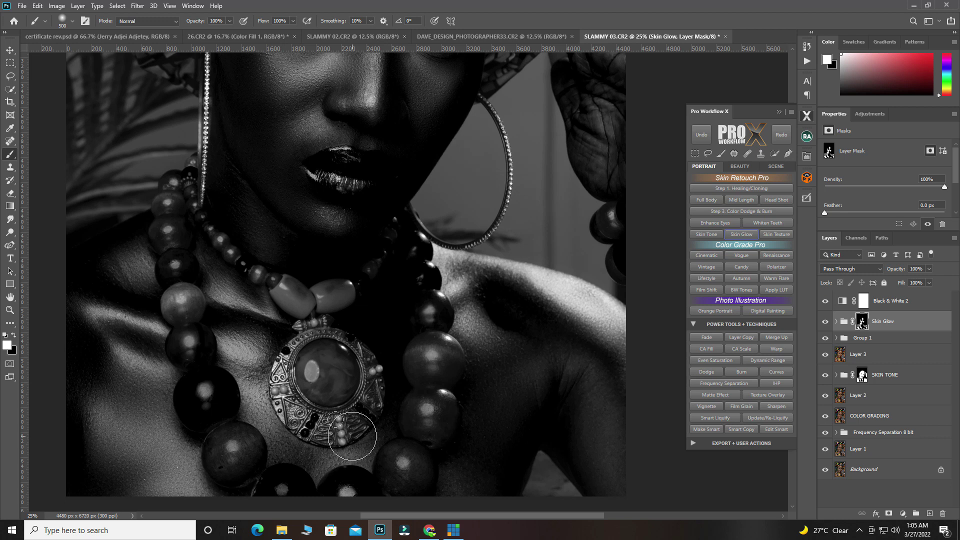
{"action": "scroll", "coordinate": [325, 232], "scroll_direction": "down", "scroll_amount": 1}
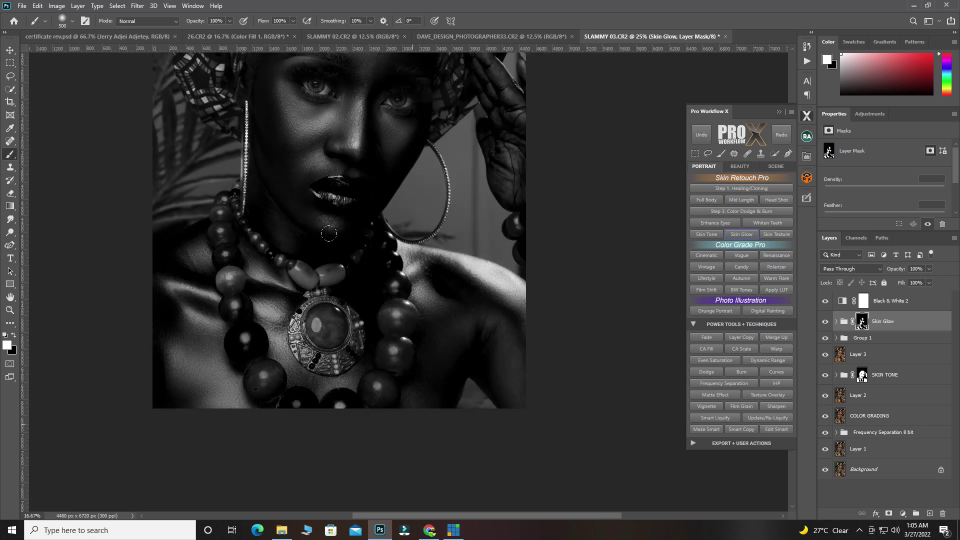
Hide the Black & White 2 layer and toggle the Skin Glow group's visibility to compare the portrait in colour
{"action": "left_click", "coordinate": [325, 232], "text": "ctrl"}
{"action": "scroll", "coordinate": [361, 283], "scroll_direction": "up", "scroll_amount": 3}
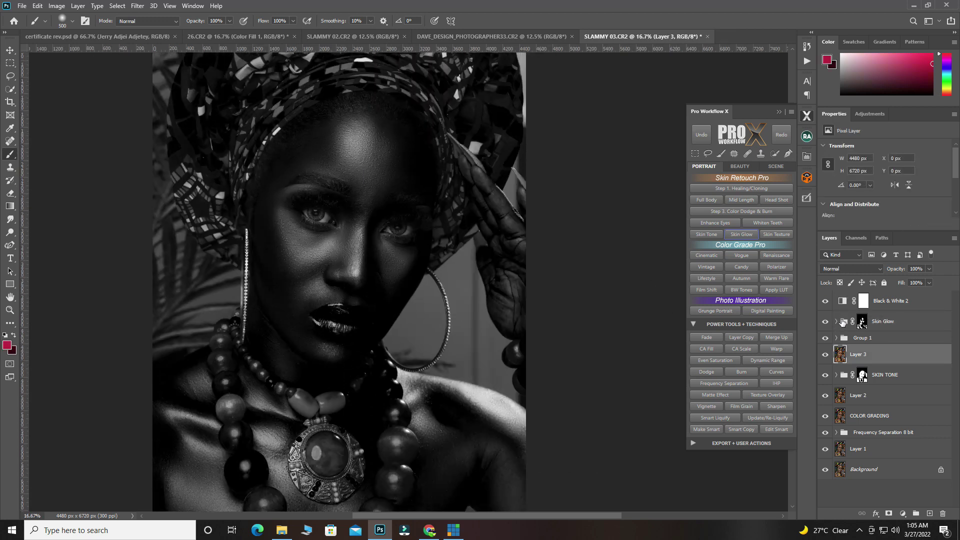
{"action": "left_click", "coordinate": [825, 301]}
{"action": "scroll", "coordinate": [350, 246], "scroll_direction": "down", "scroll_amount": 2}
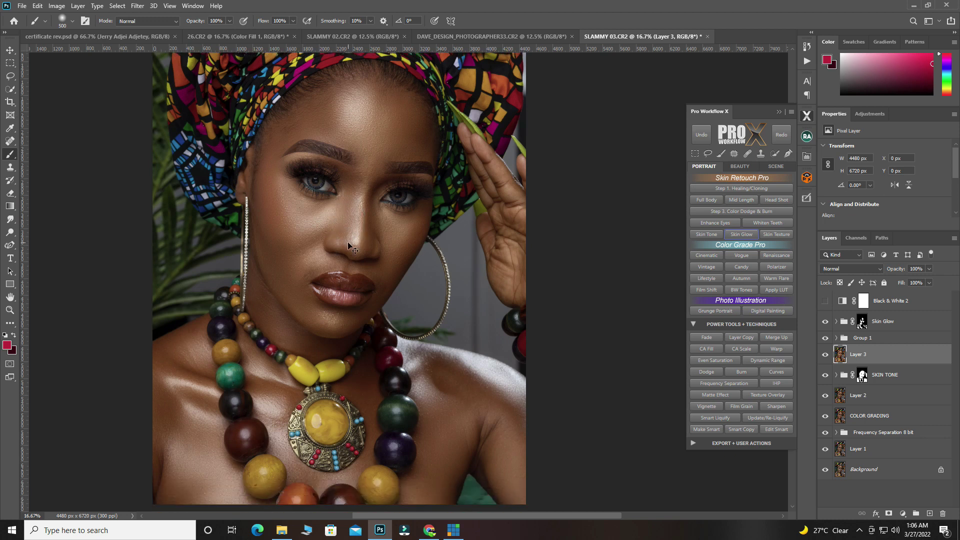
{"action": "scroll", "coordinate": [341, 237], "scroll_direction": "down", "scroll_amount": 1}
{"action": "scroll", "coordinate": [392, 240], "scroll_direction": "down", "scroll_amount": 1}
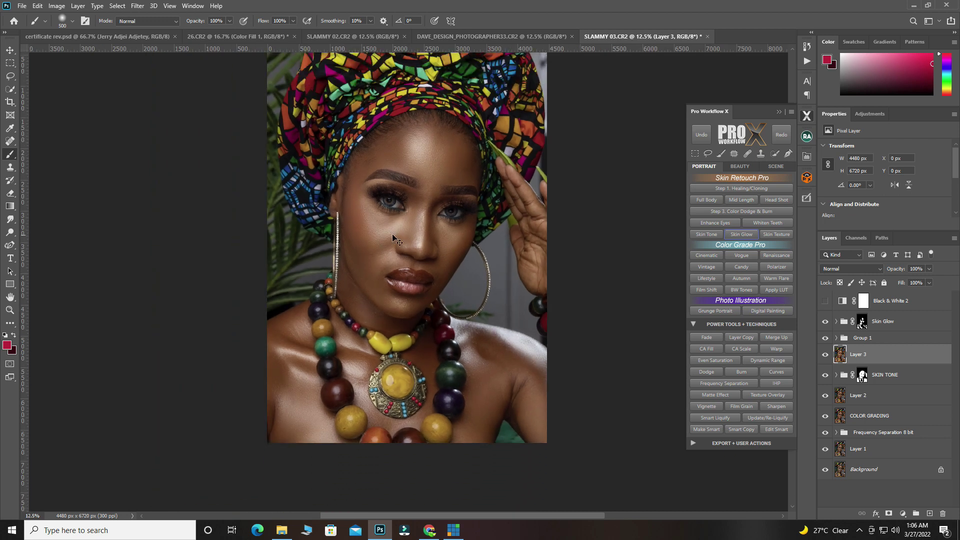
{"action": "scroll", "coordinate": [392, 241], "scroll_direction": "up", "scroll_amount": 1}
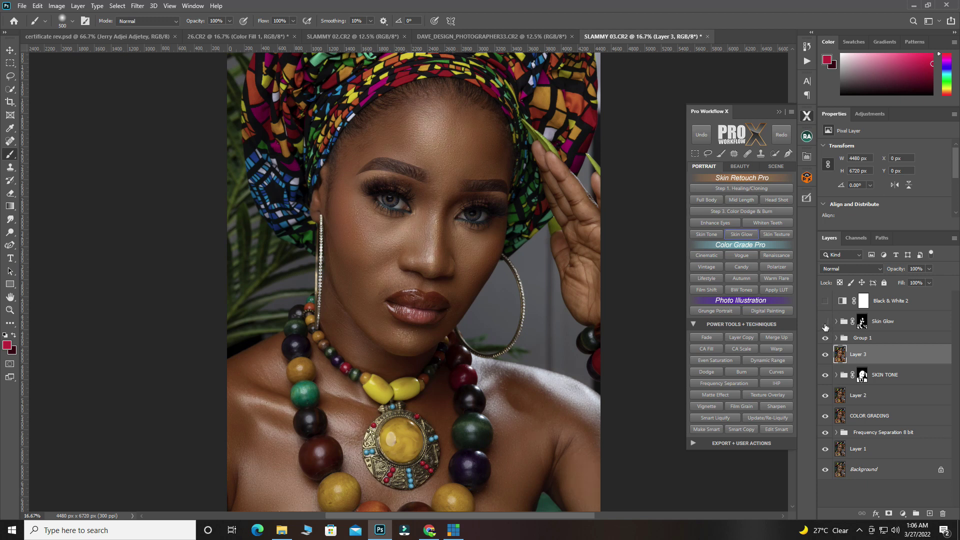
{"action": "left_click", "coordinate": [824, 321]}
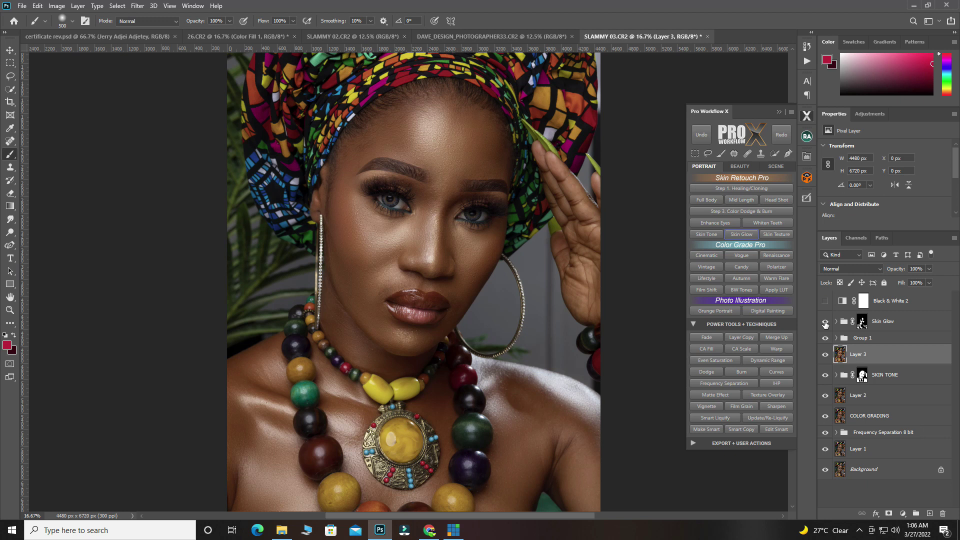
Set the Skin Glow group's opacity to 59% and toggle its visibility to compare the effect
{"action": "left_click", "coordinate": [883, 329]}
{"action": "left_click_drag", "start_coordinate": [894, 272], "coordinate": [890, 271]}
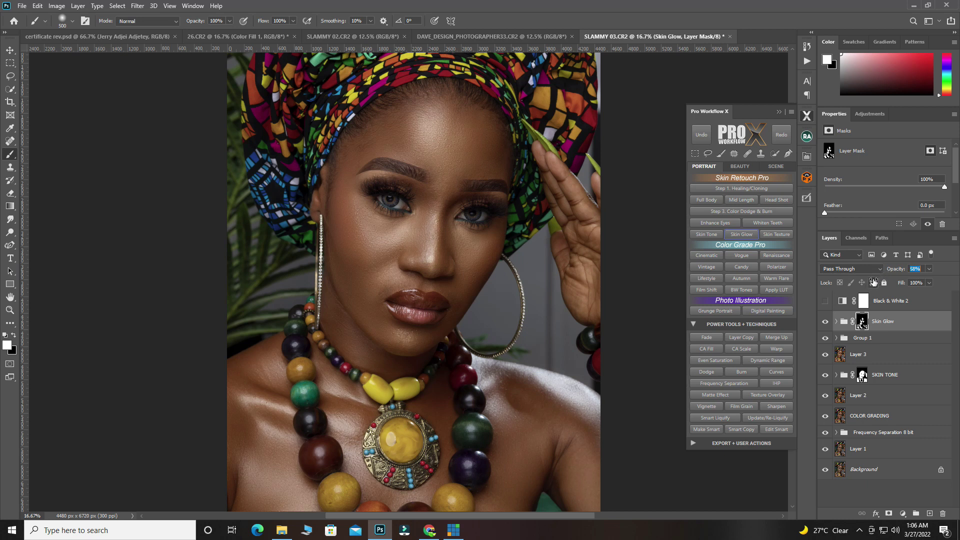
{"action": "left_click", "coordinate": [825, 321]}
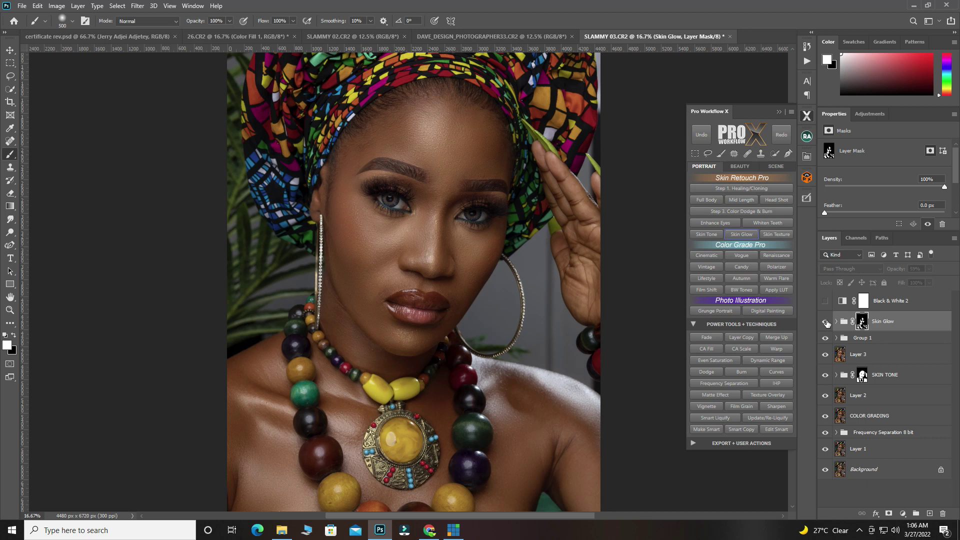
{"action": "left_click", "coordinate": [825, 321]}
{"action": "left_click", "coordinate": [826, 322]}
{"action": "left_click", "coordinate": [826, 322]}
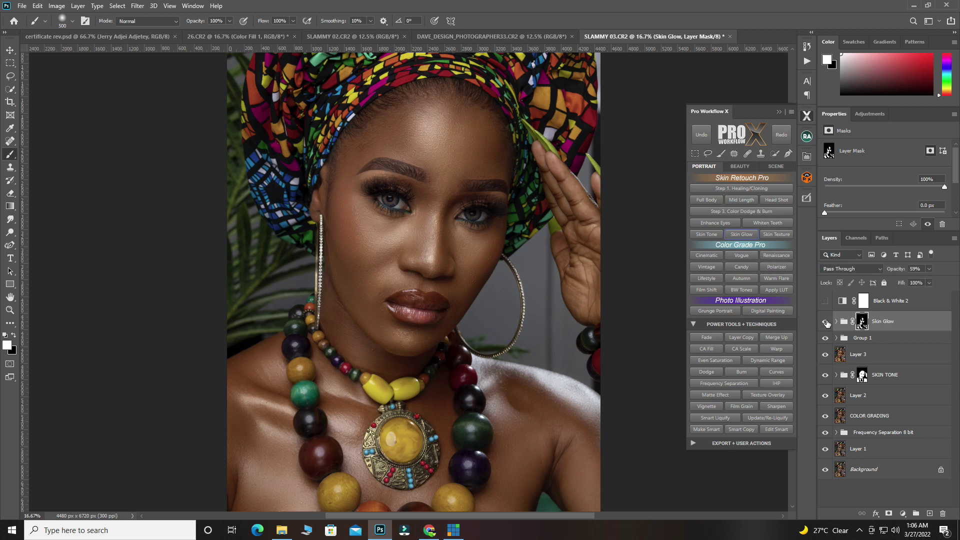
{"action": "left_click", "coordinate": [826, 321]}
{"action": "left_click", "coordinate": [825, 322]}
Inspect the glow on the face up close and delete the Black & White 2 adjustment layer
{"action": "left_click", "coordinate": [433, 240], "text": "ctrl"}
{"action": "left_click_drag", "start_coordinate": [425, 207], "coordinate": [423, 287]}
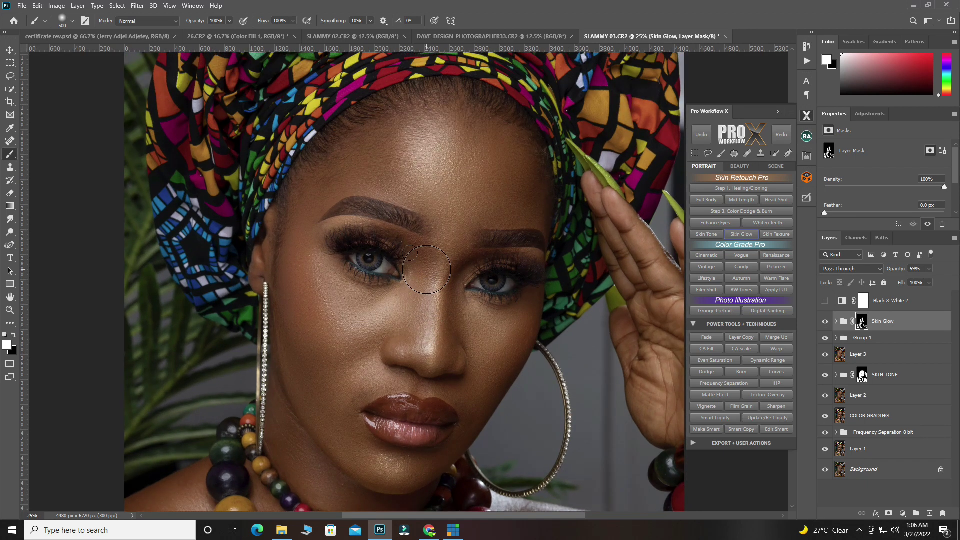
{"action": "left_click", "coordinate": [422, 259], "text": "ctrl"}
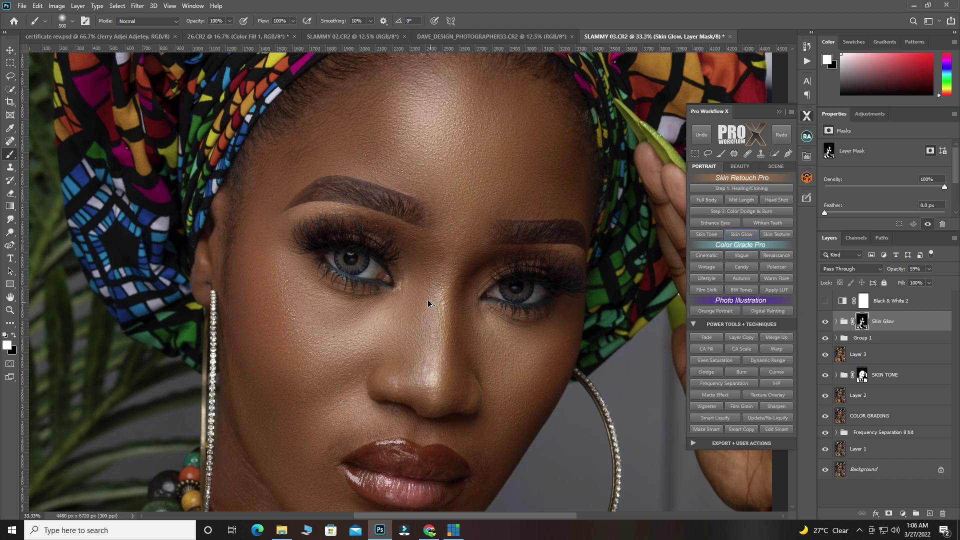
{"action": "left_click", "coordinate": [428, 302], "text": "ctrl+alt"}
{"action": "left_click", "coordinate": [863, 300]}
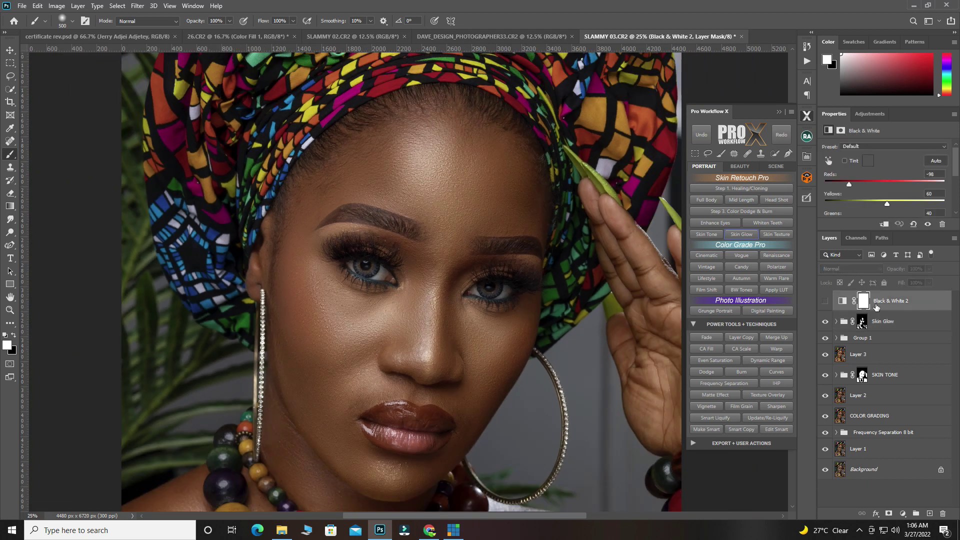
{"action": "key", "text": "Delete"}
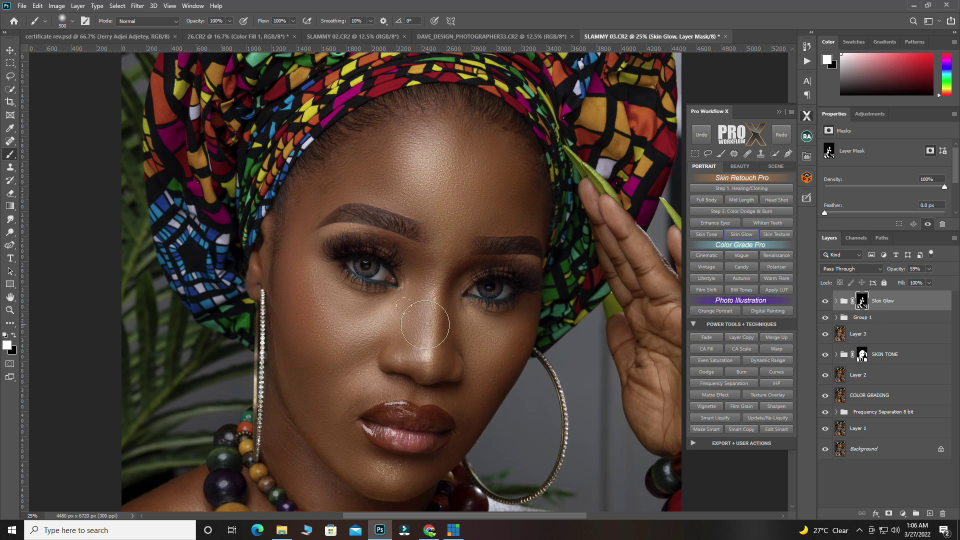
Add a Selective Color adjustment layer above Skin Glow and set Black to +2% for the Blacks range
{"action": "scroll", "coordinate": [397, 243], "scroll_direction": "down", "scroll_amount": 1}
{"action": "scroll", "coordinate": [398, 243], "scroll_direction": "down", "scroll_amount": 5}
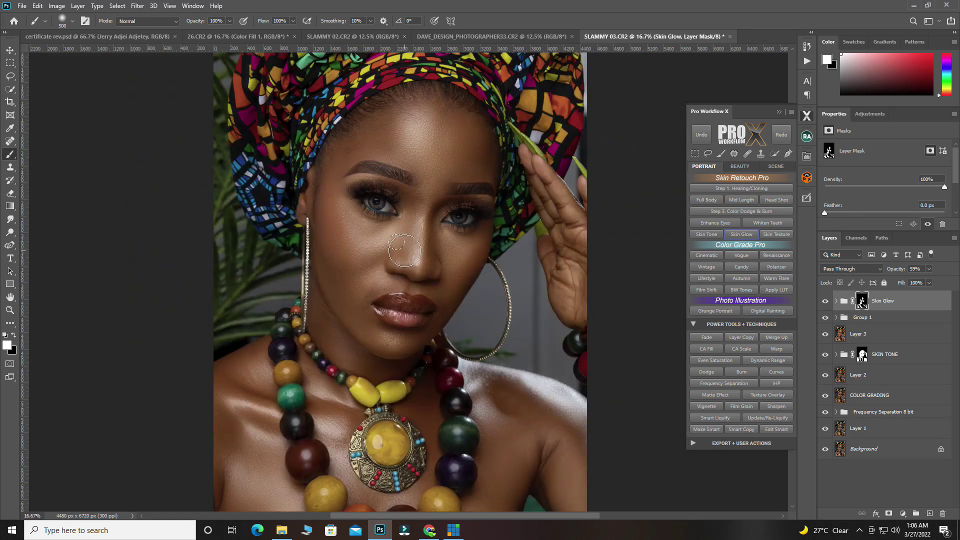
{"action": "scroll", "coordinate": [410, 247], "scroll_direction": "up", "scroll_amount": 1}
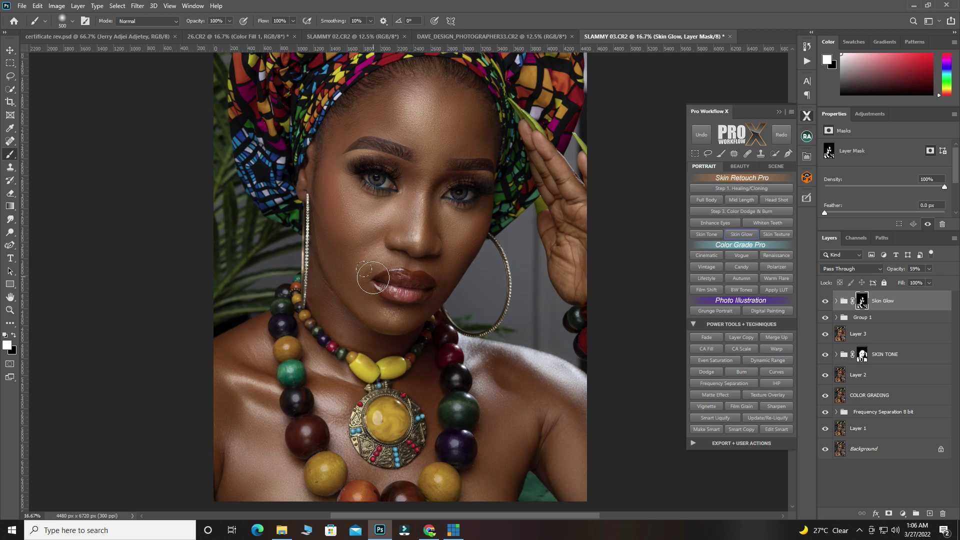
{"action": "scroll", "coordinate": [363, 236], "scroll_direction": "up", "scroll_amount": 1}
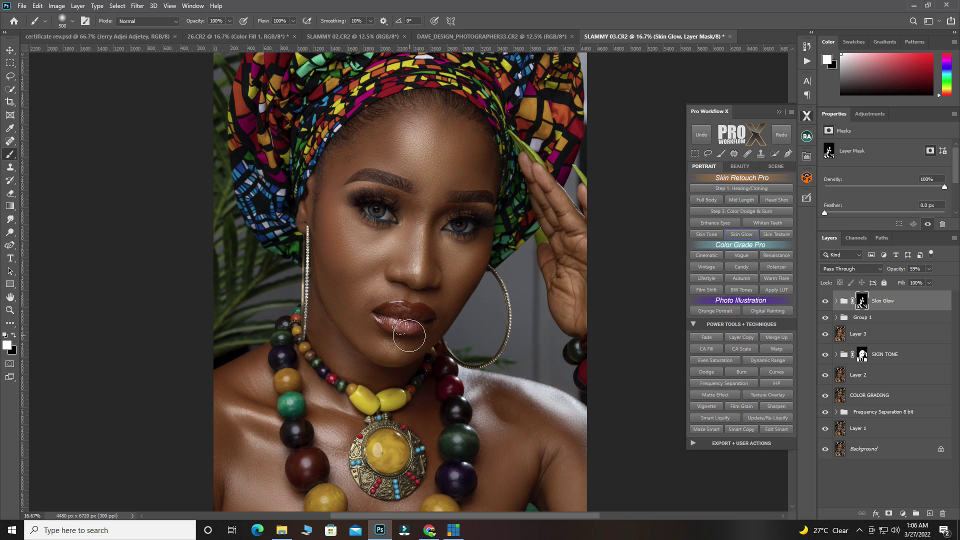
{"action": "scroll", "coordinate": [413, 338], "scroll_direction": "up", "scroll_amount": 1}
{"action": "left_click", "coordinate": [902, 514]}
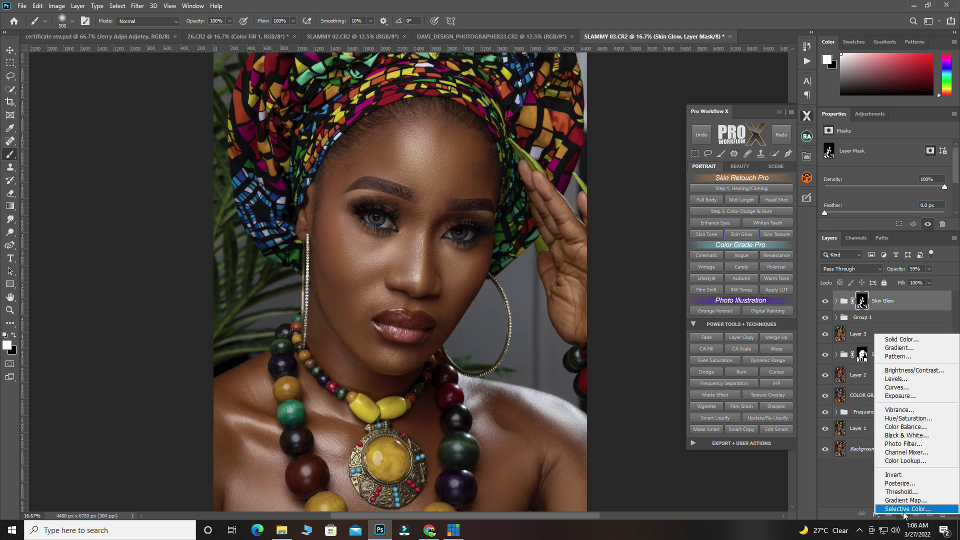
{"action": "left_click", "coordinate": [903, 509]}
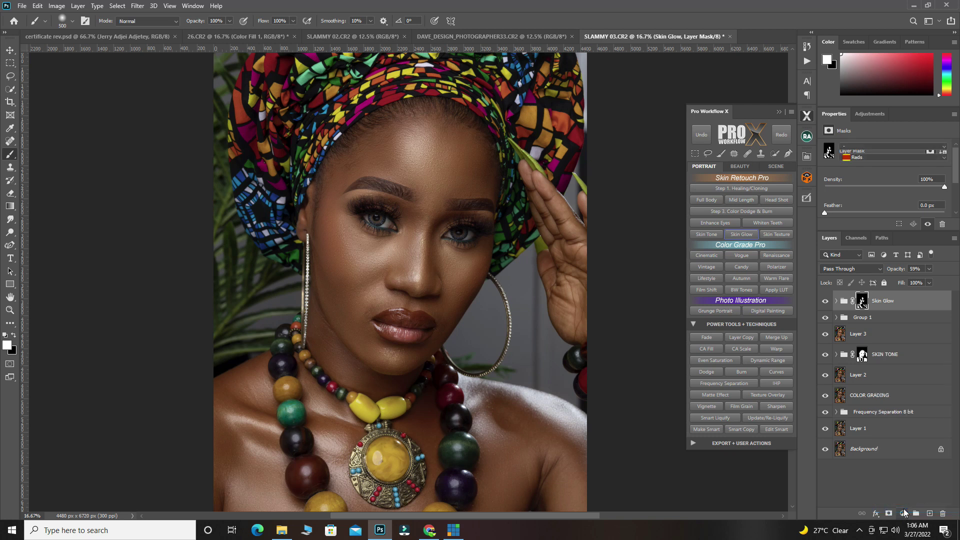
{"action": "left_click", "coordinate": [871, 157]}
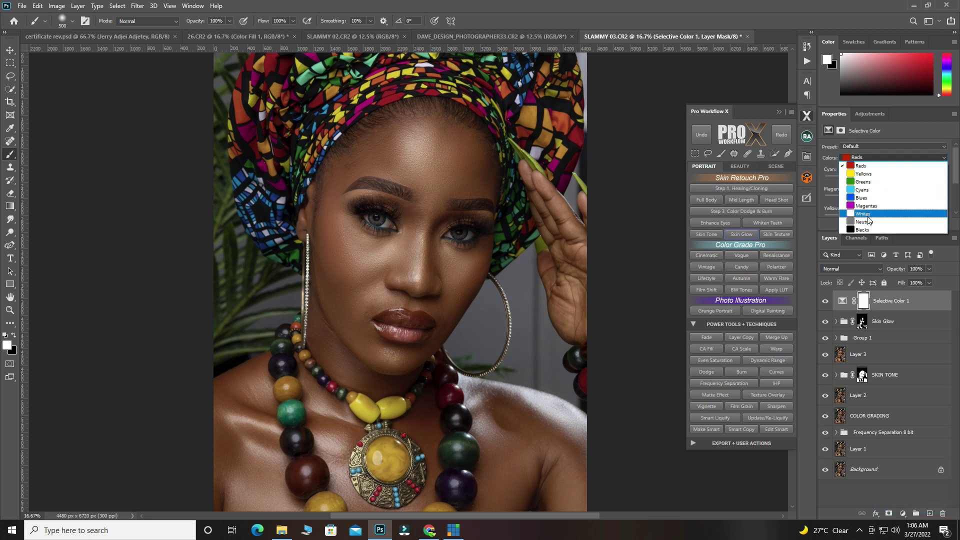
{"action": "left_click", "coordinate": [865, 231]}
{"action": "left_click_drag", "start_coordinate": [952, 181], "coordinate": [956, 210]}
{"action": "left_click_drag", "start_coordinate": [885, 181], "coordinate": [886, 182]}
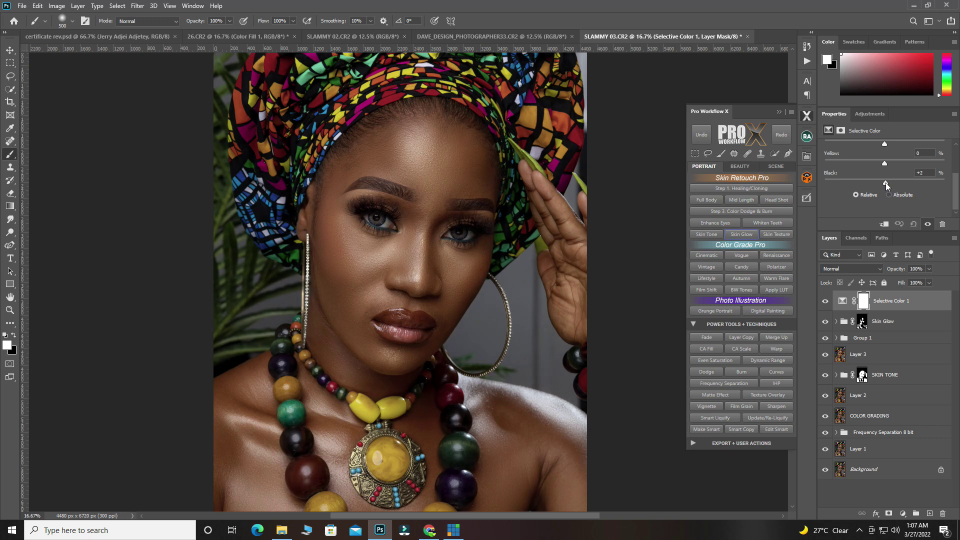
Toggle the Selective Color layer's visibility to compare its effect and examine the portrait up close and as a whole
{"action": "left_click", "coordinate": [825, 303]}
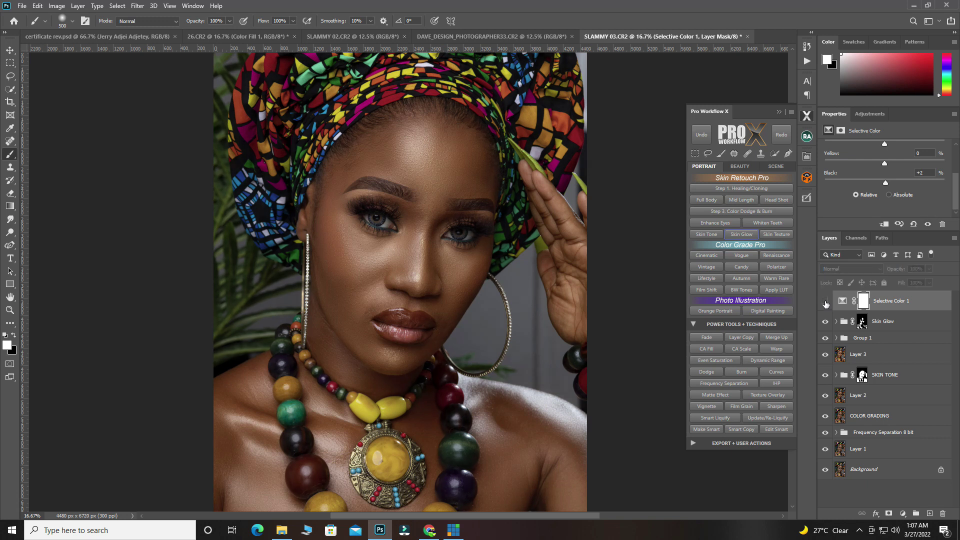
{"action": "left_click", "coordinate": [825, 304]}
{"action": "left_click", "coordinate": [825, 303]}
{"action": "left_click", "coordinate": [825, 303]}
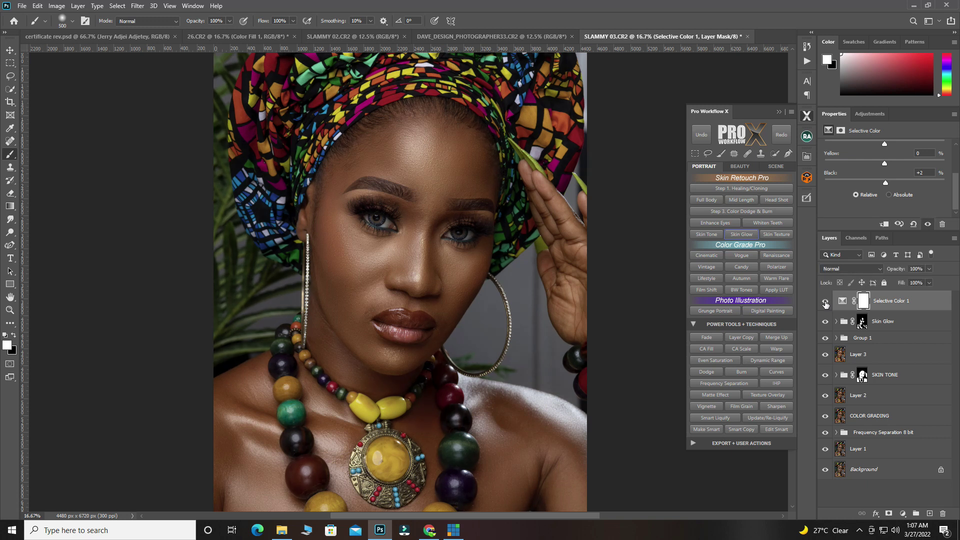
{"action": "scroll", "coordinate": [393, 192], "scroll_direction": "up", "scroll_amount": 2}
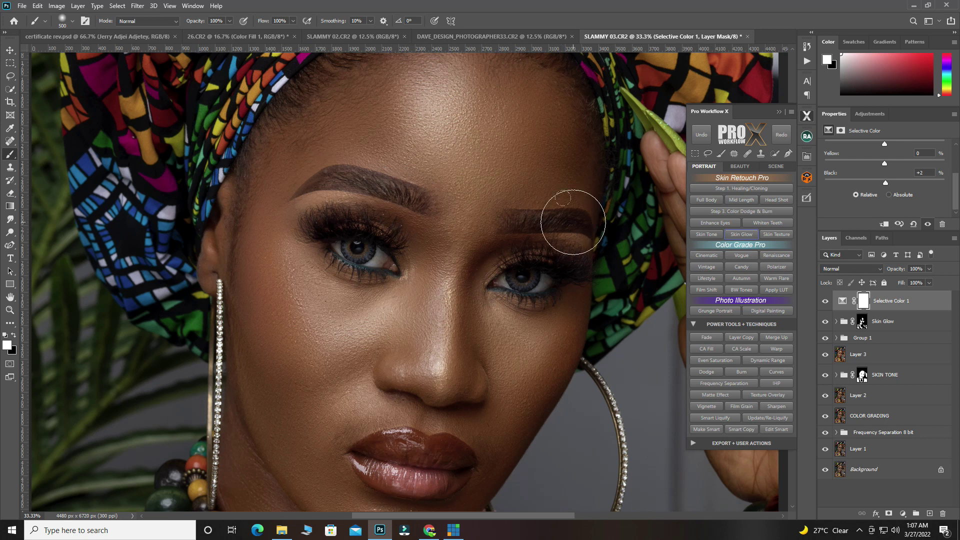
{"action": "scroll", "coordinate": [400, 239], "scroll_direction": "down", "scroll_amount": 2}
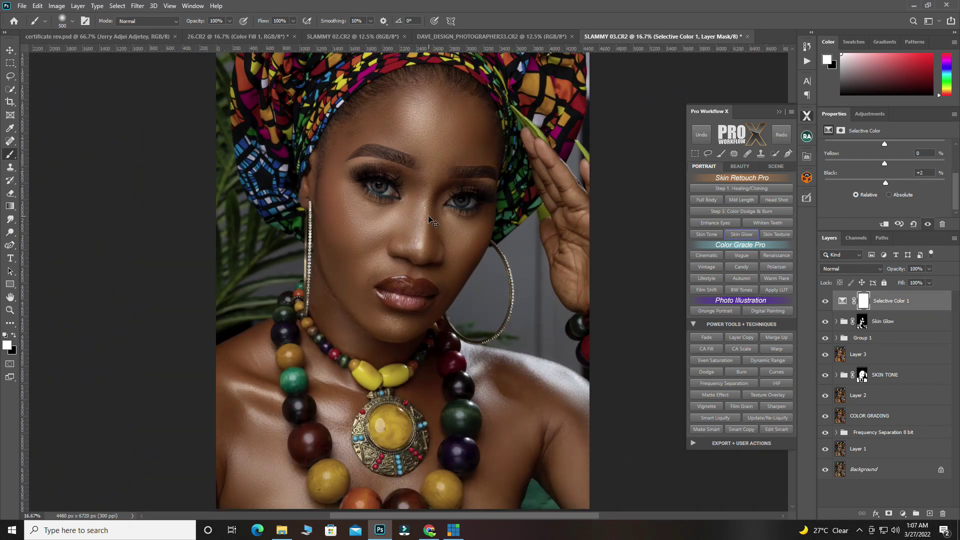
{"action": "scroll", "coordinate": [418, 212], "scroll_direction": "down", "scroll_amount": 1}
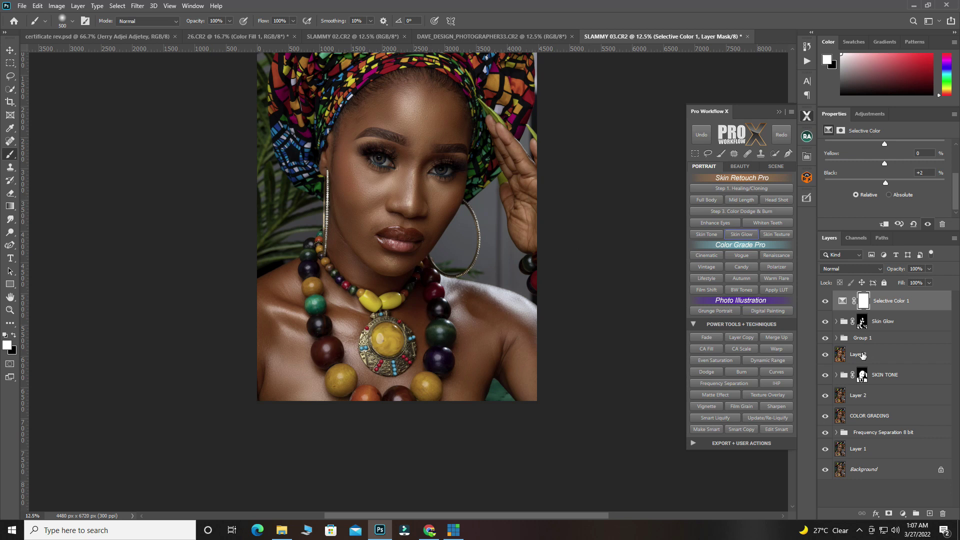
Toggle the Skin Glow group's visibility to compare the skin highlights and examine the face in close-up
{"action": "left_click", "coordinate": [825, 324]}
{"action": "left_click", "coordinate": [825, 324]}
{"action": "left_click", "coordinate": [825, 324]}
{"action": "left_click", "coordinate": [825, 323]}
{"action": "scroll", "coordinate": [476, 258], "scroll_direction": "up", "scroll_amount": 1}
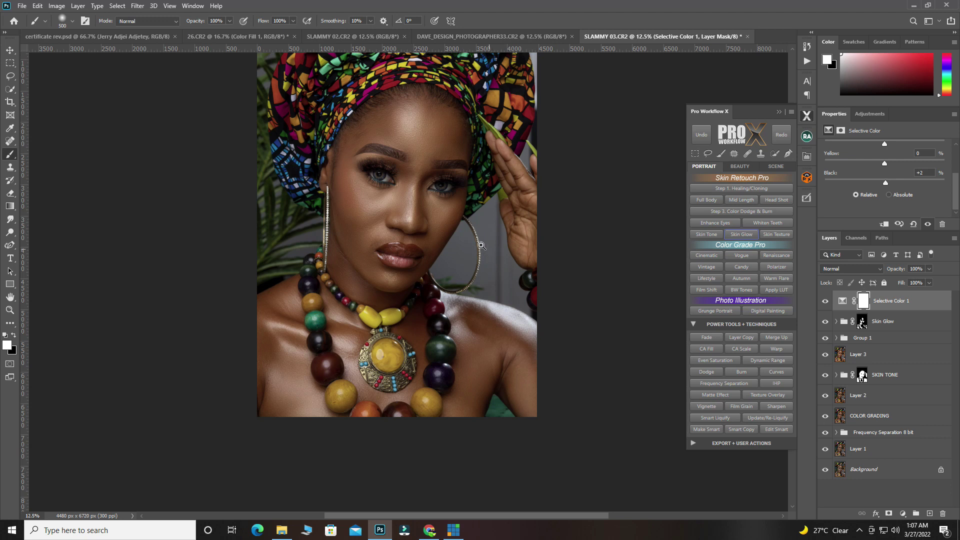
{"action": "left_click", "coordinate": [415, 214], "text": "ctrl"}
{"action": "left_click", "coordinate": [414, 212], "text": "ctrl"}
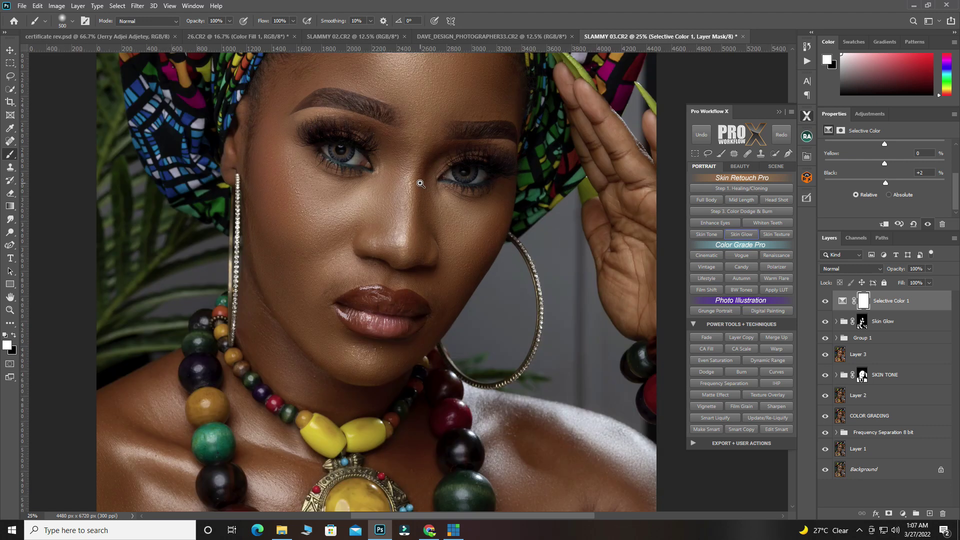
{"action": "left_click", "coordinate": [399, 210], "text": "ctrl"}
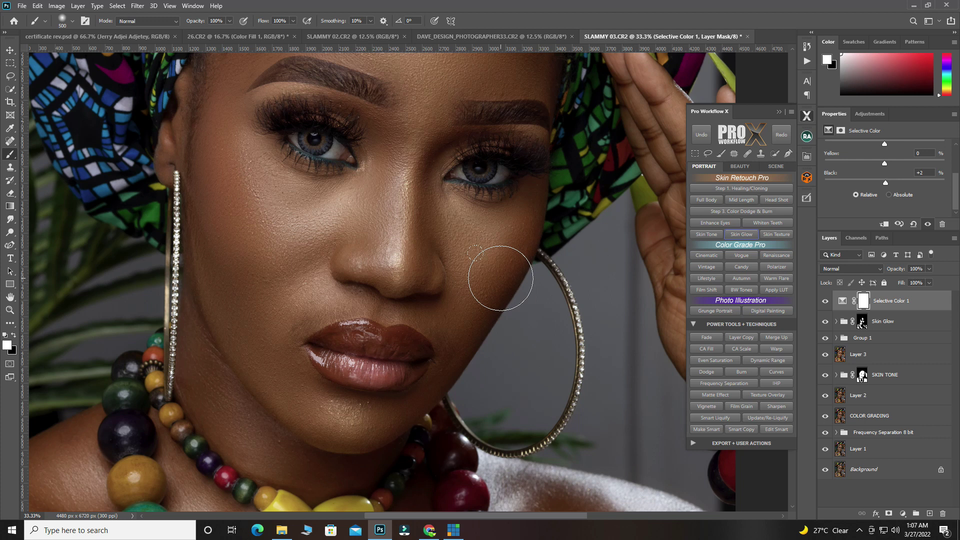
{"action": "scroll", "coordinate": [497, 275], "scroll_direction": "up", "scroll_amount": 3}
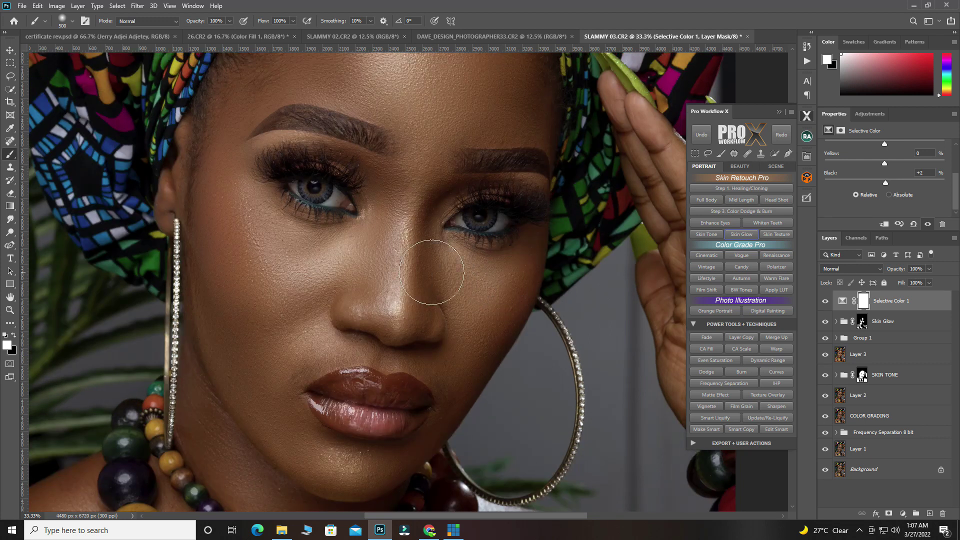
Run the Enhance Eyes action to add its Iris Color, Iris Sparkle and Brighten Eye Whites layers above Selective Color 1
{"action": "left_click", "coordinate": [439, 257], "text": "ctrl"}
{"action": "scroll", "coordinate": [400, 253], "scroll_direction": "up", "scroll_amount": 3}
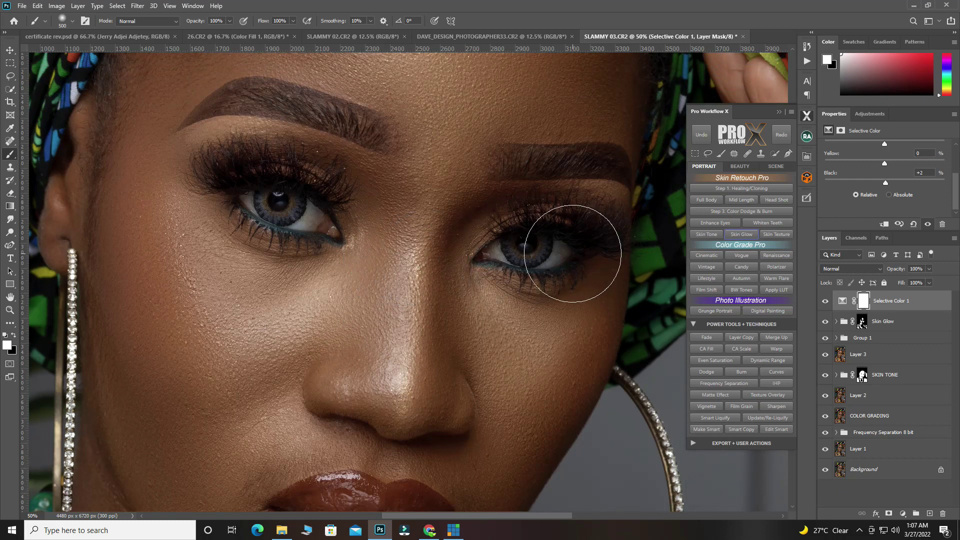
{"action": "scroll", "coordinate": [360, 250], "scroll_direction": "up", "scroll_amount": 1}
{"action": "scroll", "coordinate": [359, 250], "scroll_direction": "up", "scroll_amount": 4}
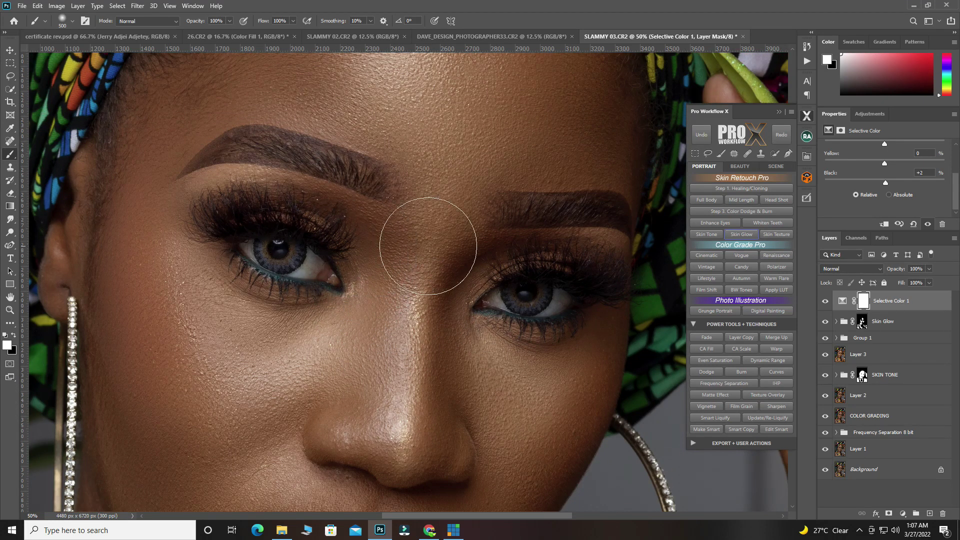
{"action": "left_click", "coordinate": [318, 243]}
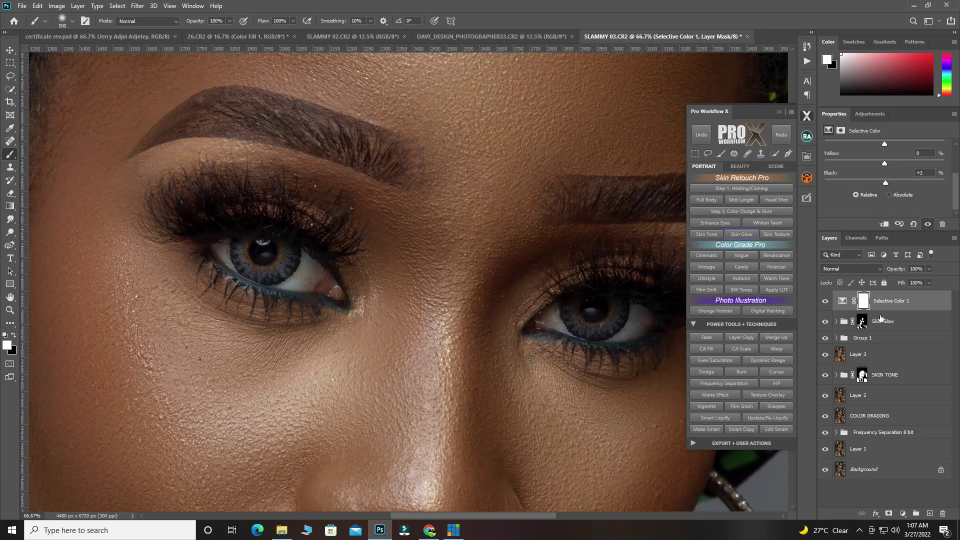
{"action": "scroll", "coordinate": [589, 310], "scroll_direction": "right", "scroll_amount": 4}
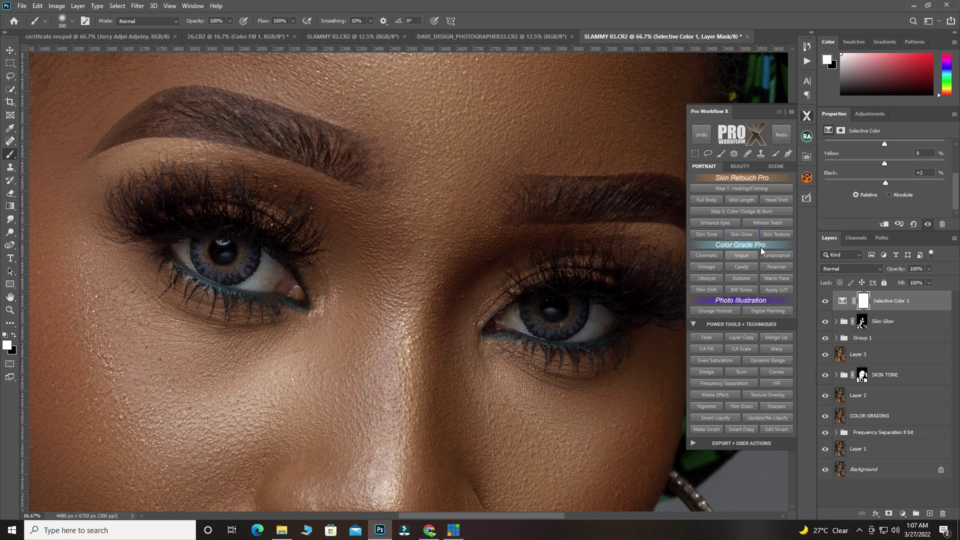
{"action": "left_click", "coordinate": [721, 225]}
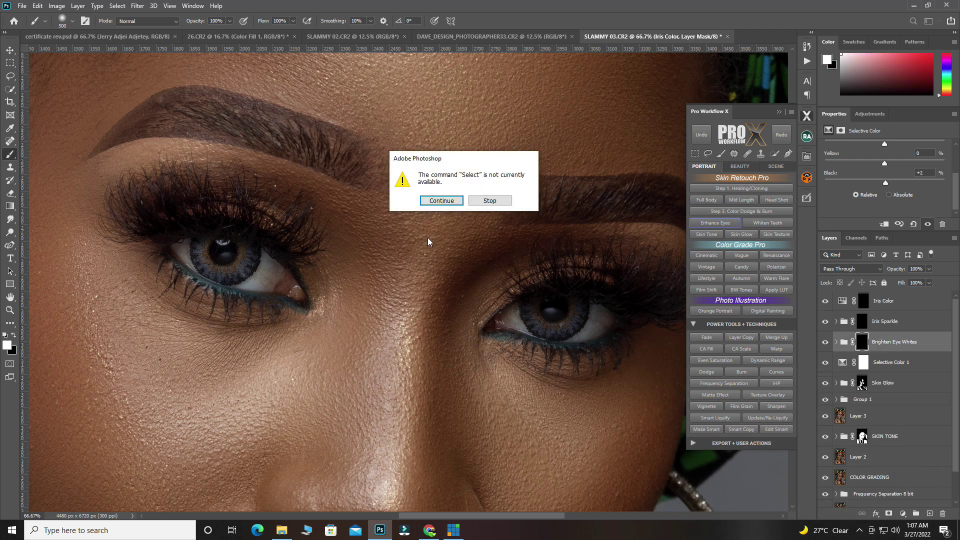
{"action": "key", "text": "Return"}
{"action": "left_click", "coordinate": [531, 239]}
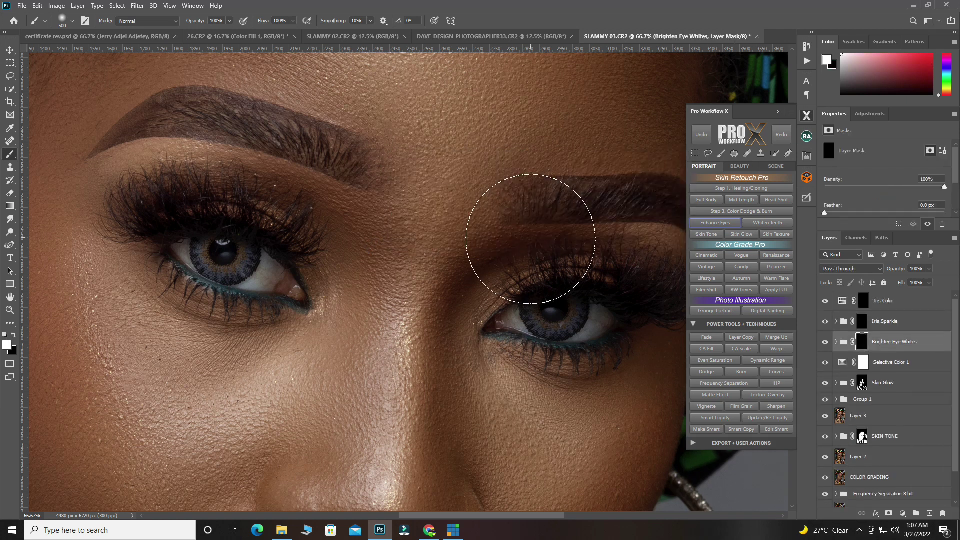
Paint white with a small brush on the Brighten Eye Whites mask over the outer white of the eye on the image's left
{"action": "left_click", "coordinate": [361, 237], "text": "ctrl"}
{"action": "scroll", "coordinate": [362, 235], "scroll_direction": "down", "scroll_amount": 1}
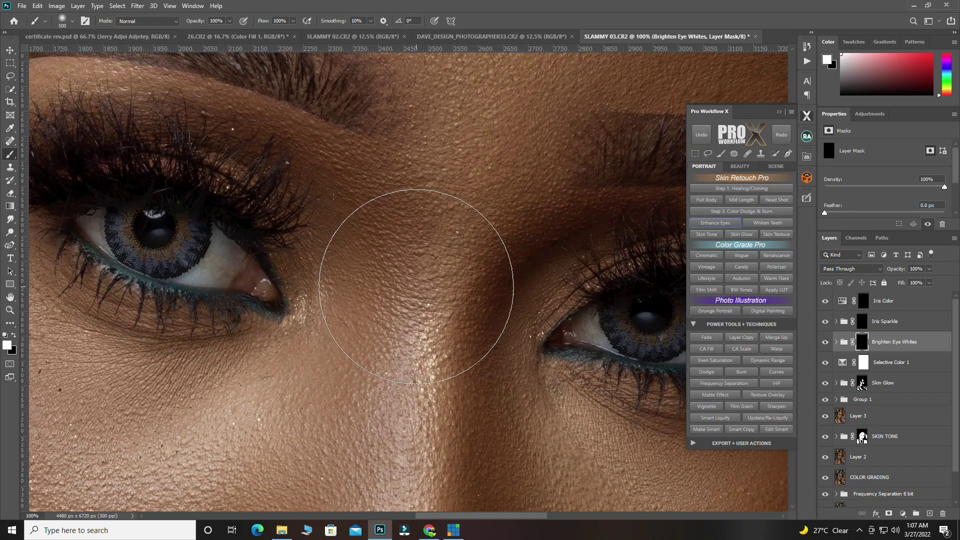
{"action": "left_click", "coordinate": [778, 112]}
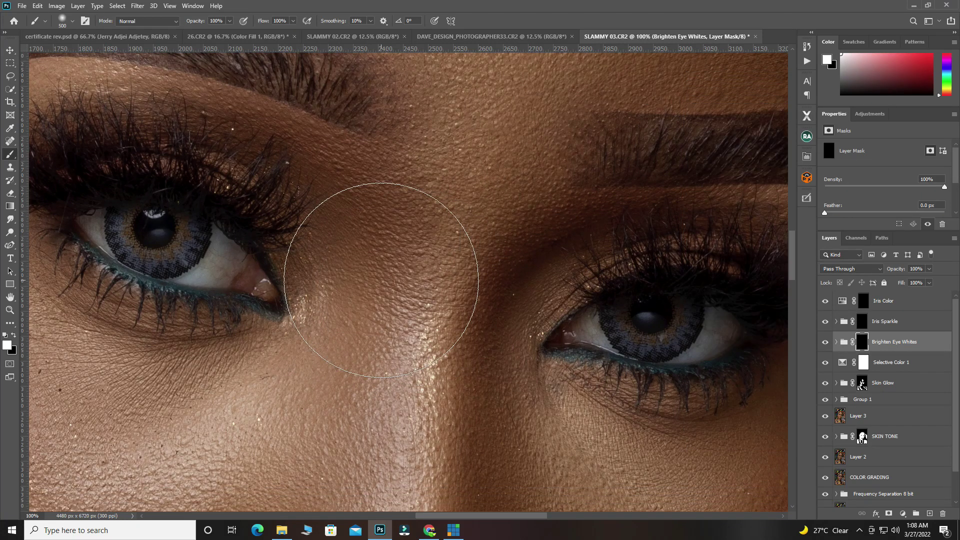
{"action": "key", "text": "bracketleft"}
{"action": "key", "text": "bracketleft"}
{"action": "key", "text": "bracketleft"}
{"action": "key", "text": "bracketleft"}
{"action": "key", "text": "bracketleft"}
{"action": "key", "text": "bracketleft"}
{"action": "key", "text": "bracketleft"}
{"action": "key", "text": "bracketleft"}
{"action": "key", "text": "bracketleft"}
{"action": "key", "text": "bracketleft"}
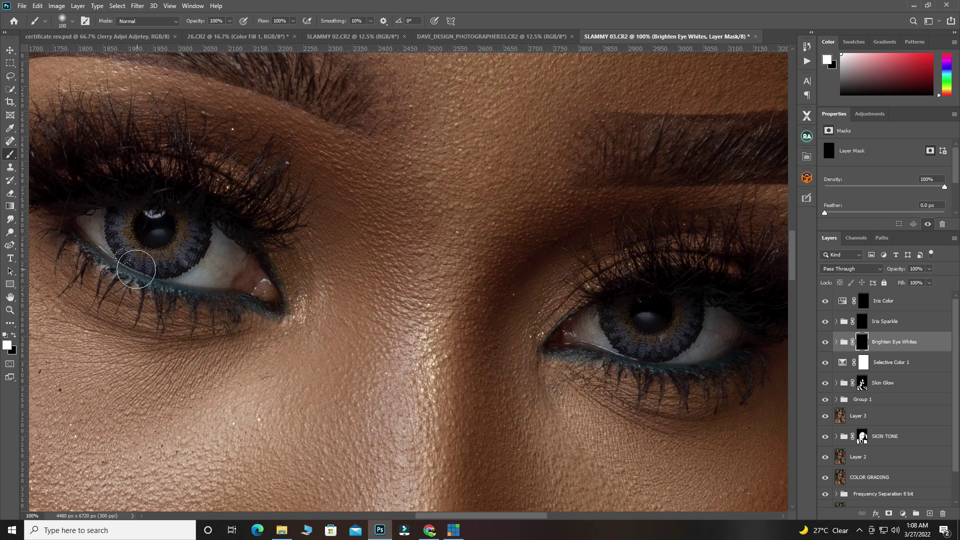
{"action": "key", "text": "bracketleft"}
{"action": "key", "text": "bracketleft"}
{"action": "key", "text": "bracketleft"}
{"action": "mouse_move", "coordinate": [88, 226]}
{"action": "left_mouse_down"}
{"action": "mouse_move", "coordinate": [102, 246]}
{"action": "mouse_move", "coordinate": [99, 221]}
{"action": "mouse_move", "coordinate": [102, 244]}
{"action": "mouse_move", "coordinate": [83, 220]}
{"action": "mouse_move", "coordinate": [101, 217]}
{"action": "mouse_move", "coordinate": [108, 251]}
{"action": "mouse_move", "coordinate": [103, 214]}
{"action": "mouse_move", "coordinate": [103, 239]}
{"action": "mouse_move", "coordinate": [90, 222]}
{"action": "mouse_move", "coordinate": [103, 244]}
{"action": "left_mouse_up"}
{"action": "key", "text": "bracketleft"}
{"action": "key", "text": "bracketleft"}
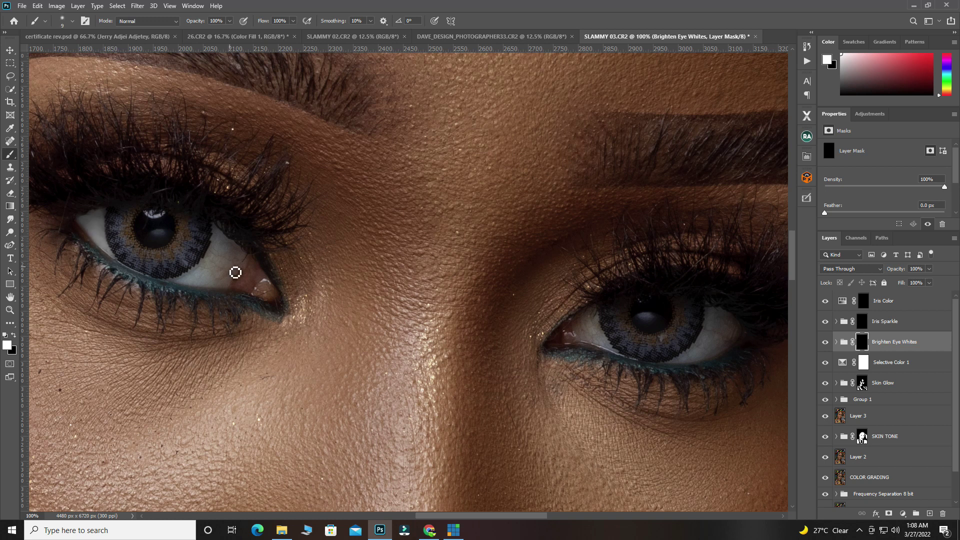
Brighten the larger white area between the iris and inner corner of the same eye on the Brighten Eye Whites mask
{"action": "key", "text": "bracketright"}
{"action": "key", "text": "bracketright"}
{"action": "key", "text": "bracketright"}
{"action": "mouse_move", "coordinate": [232, 247]}
{"action": "left_mouse_down"}
{"action": "mouse_move", "coordinate": [236, 267]}
{"action": "mouse_move", "coordinate": [210, 281]}
{"action": "mouse_move", "coordinate": [215, 253]}
{"action": "mouse_move", "coordinate": [226, 265]}
{"action": "mouse_move", "coordinate": [218, 279]}
{"action": "mouse_move", "coordinate": [227, 277]}
{"action": "mouse_move", "coordinate": [193, 280]}
{"action": "left_mouse_up"}
{"action": "key", "text": "bracketleft"}
{"action": "mouse_move", "coordinate": [223, 282]}
{"action": "left_mouse_down"}
{"action": "mouse_move", "coordinate": [228, 271]}
{"action": "mouse_move", "coordinate": [213, 255]}
{"action": "mouse_move", "coordinate": [224, 242]}
{"action": "left_mouse_up"}
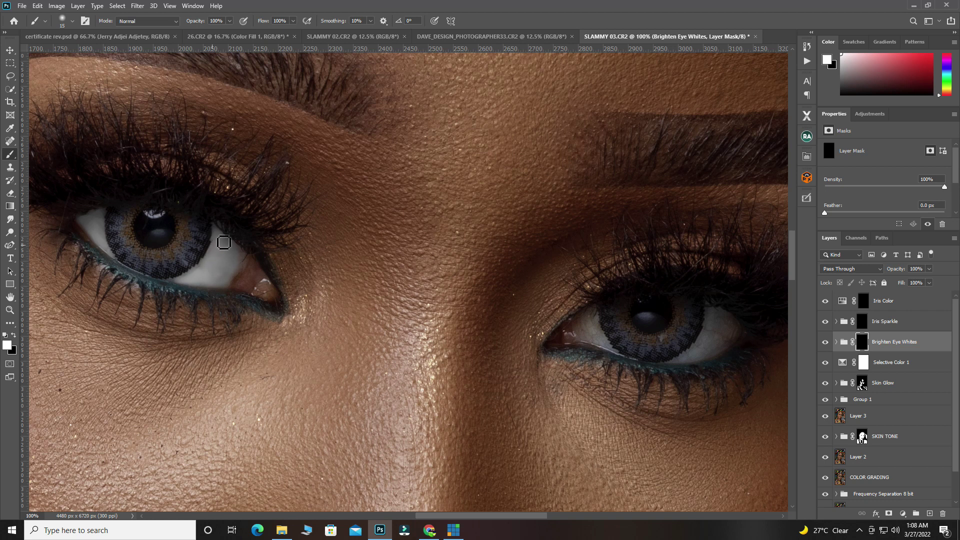
Brighten the white near the inner corner of the other eye on the Brighten Eye Whites mask
{"action": "key", "text": "bracketright"}
{"action": "mouse_move", "coordinate": [604, 344]}
{"action": "left_mouse_down"}
{"action": "mouse_move", "coordinate": [591, 319]}
{"action": "mouse_move", "coordinate": [585, 334]}
{"action": "mouse_move", "coordinate": [612, 351]}
{"action": "mouse_move", "coordinate": [597, 326]}
{"action": "left_mouse_up"}
{"action": "key", "text": "bracketleft"}
{"action": "key", "text": "bracketleft"}
{"action": "key", "text": "bracketleft"}
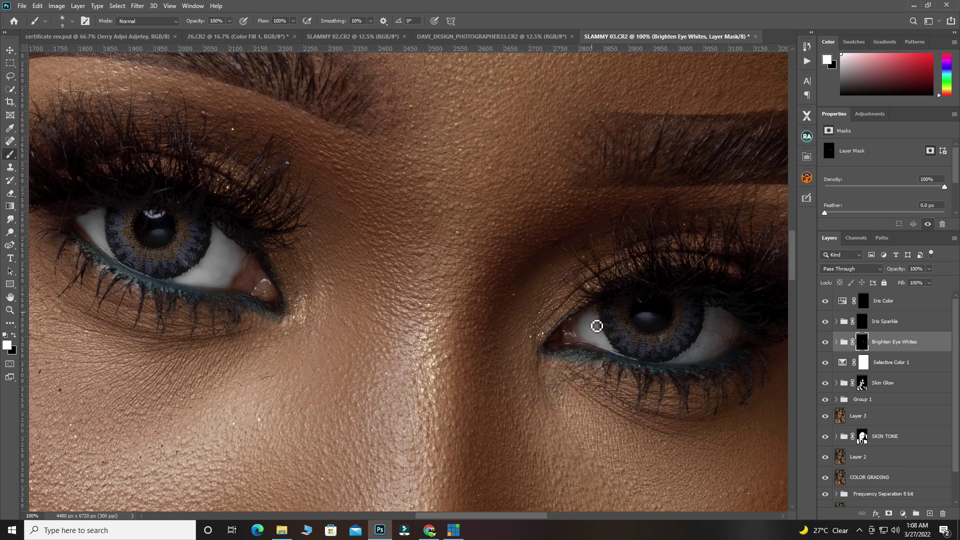
Brighten the outer white and lower edge of the second eye on the same mask, adjusting the brush size to fit
{"action": "key", "text": "bracketright"}
{"action": "key", "text": "bracketright"}
{"action": "key", "text": "bracketright"}
{"action": "mouse_move", "coordinate": [737, 330]}
{"action": "left_mouse_down"}
{"action": "mouse_move", "coordinate": [699, 361]}
{"action": "mouse_move", "coordinate": [727, 338]}
{"action": "mouse_move", "coordinate": [729, 331]}
{"action": "mouse_move", "coordinate": [708, 351]}
{"action": "mouse_move", "coordinate": [715, 323]}
{"action": "mouse_move", "coordinate": [728, 341]}
{"action": "mouse_move", "coordinate": [714, 317]}
{"action": "mouse_move", "coordinate": [694, 359]}
{"action": "mouse_move", "coordinate": [714, 323]}
{"action": "left_mouse_up"}
{"action": "key", "text": "bracketright"}
{"action": "key", "text": "bracketright"}
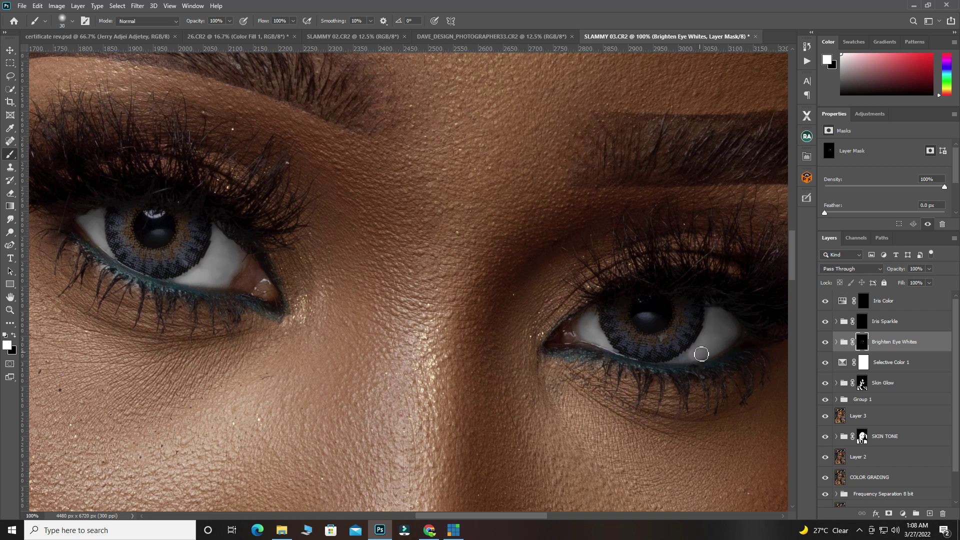
{"action": "key", "text": "bracketleft"}
{"action": "key", "text": "bracketleft"}
{"action": "key", "text": "bracketleft"}
{"action": "mouse_move", "coordinate": [699, 361]}
{"action": "left_mouse_down"}
{"action": "mouse_move", "coordinate": [740, 340]}
{"action": "mouse_move", "coordinate": [681, 367]}
{"action": "mouse_move", "coordinate": [710, 349]}
{"action": "mouse_move", "coordinate": [722, 329]}
{"action": "mouse_move", "coordinate": [715, 315]}
{"action": "mouse_move", "coordinate": [718, 345]}
{"action": "mouse_move", "coordinate": [659, 371]}
{"action": "mouse_move", "coordinate": [691, 365]}
{"action": "left_mouse_up"}
{"action": "key", "text": "bracketright"}
{"action": "key", "text": "bracketright"}
{"action": "key", "text": "bracketright"}
{"action": "key", "text": "bracketright"}
{"action": "key", "text": "bracketleft"}
{"action": "key", "text": "bracketleft"}
{"action": "key", "text": "bracketleft"}
{"action": "key", "text": "bracketleft"}
{"action": "key", "text": "bracketleft"}
Paint both irises white on the Iris Sparkle mask with a 60 px brush
{"action": "scroll", "coordinate": [276, 274], "scroll_direction": "down", "scroll_amount": 3}
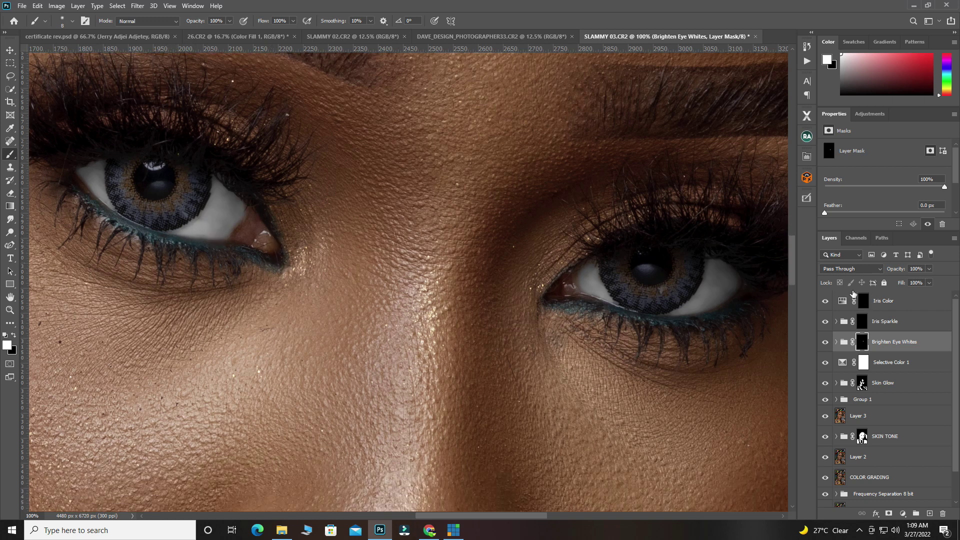
{"action": "left_click", "coordinate": [862, 322]}
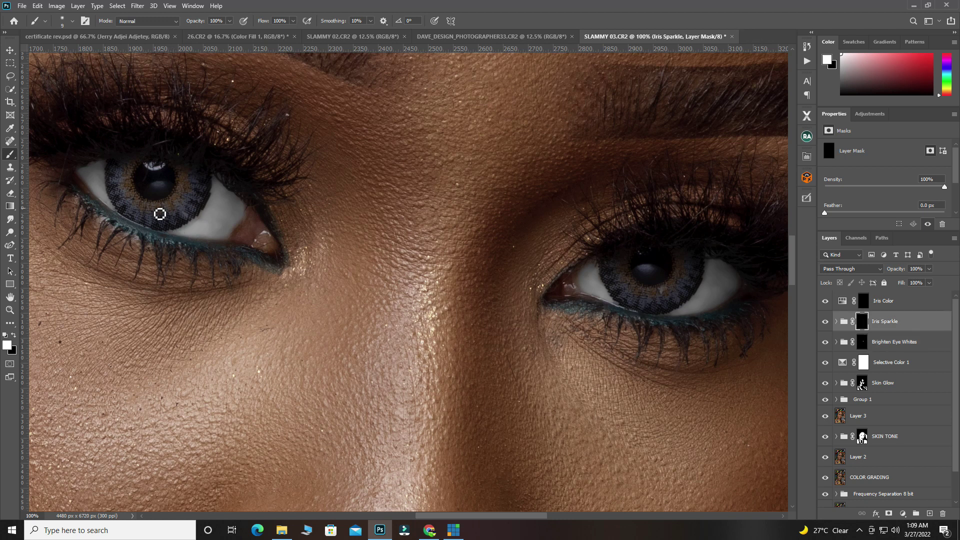
{"action": "key", "text": "bracketright"}
{"action": "key", "text": "bracketright"}
{"action": "key", "text": "bracketright"}
{"action": "mouse_move", "coordinate": [118, 177]}
{"action": "left_mouse_down"}
{"action": "mouse_move", "coordinate": [149, 207]}
{"action": "mouse_move", "coordinate": [187, 182]}
{"action": "mouse_move", "coordinate": [156, 202]}
{"action": "left_mouse_up"}
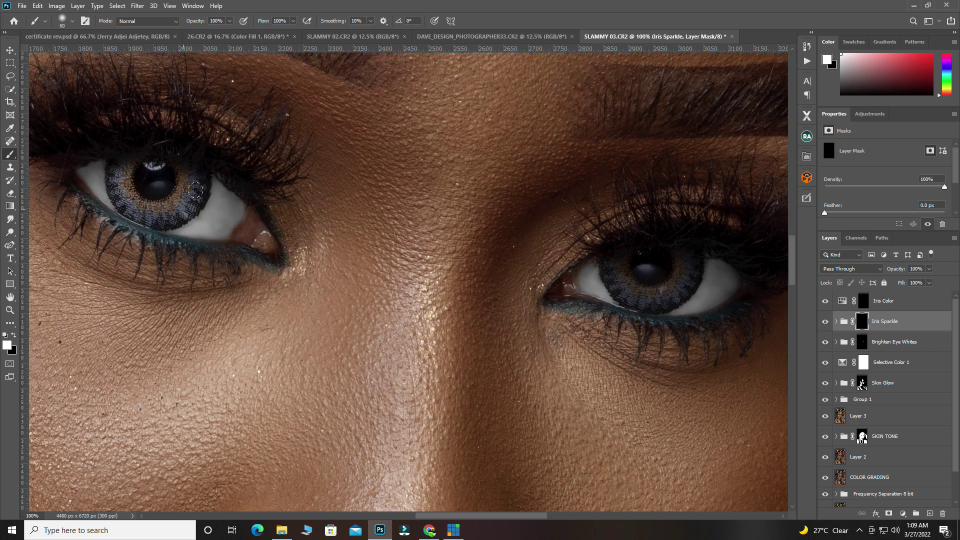
{"action": "mouse_move", "coordinate": [612, 266]}
{"action": "left_mouse_down"}
{"action": "mouse_move", "coordinate": [637, 285]}
{"action": "mouse_move", "coordinate": [673, 267]}
{"action": "left_mouse_up"}
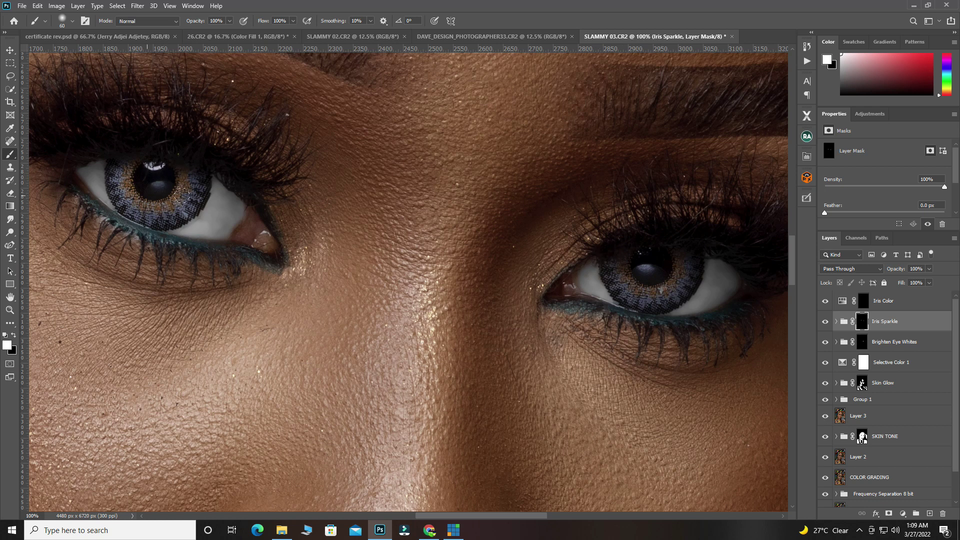
Paint both irises on the Iris Color mask and set the layer's opacity to 41%
{"action": "left_click", "coordinate": [864, 302]}
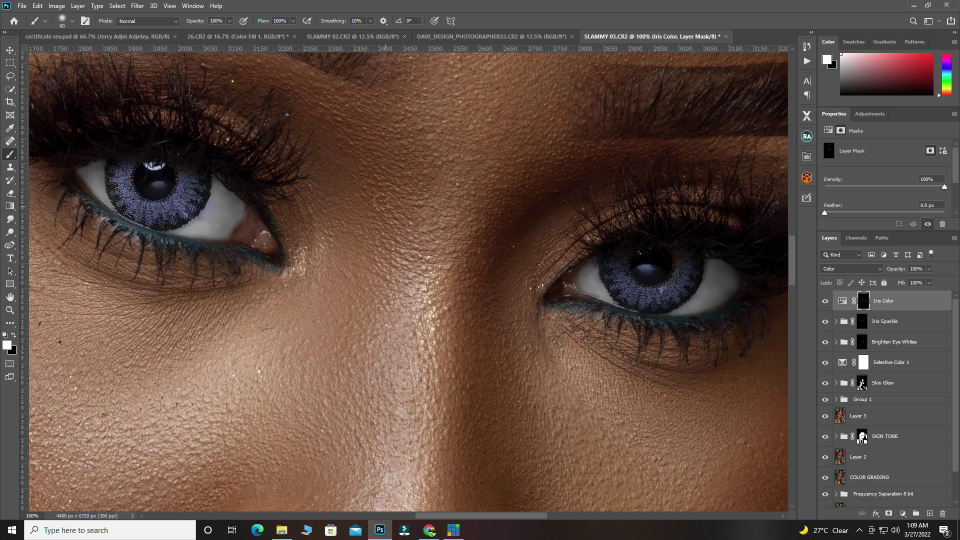
{"action": "key", "text": "ctrl+z"}
{"action": "scroll", "coordinate": [276, 188], "scroll_direction": "down", "scroll_amount": 5}
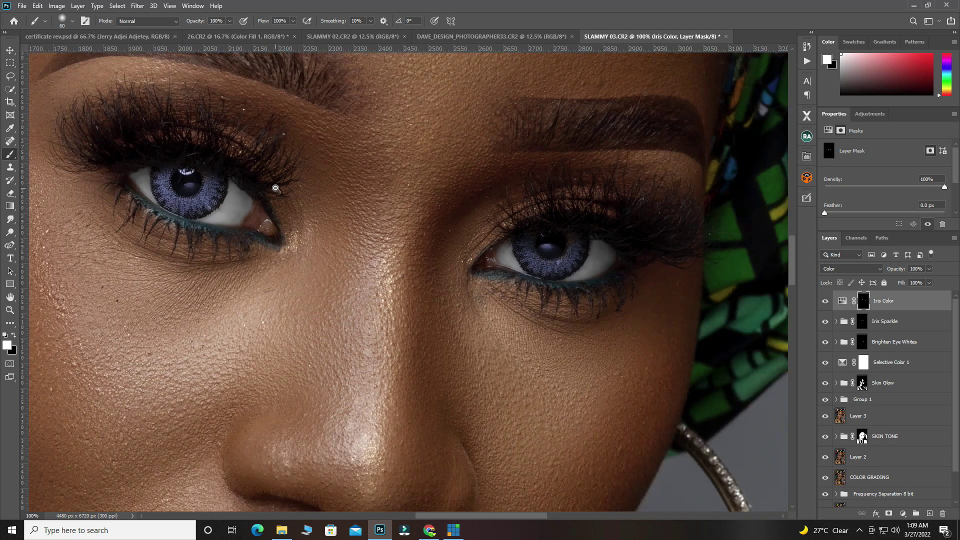
{"action": "scroll", "coordinate": [276, 188], "scroll_direction": "down", "scroll_amount": 2}
{"action": "scroll", "coordinate": [282, 220], "scroll_direction": "down", "scroll_amount": 1}
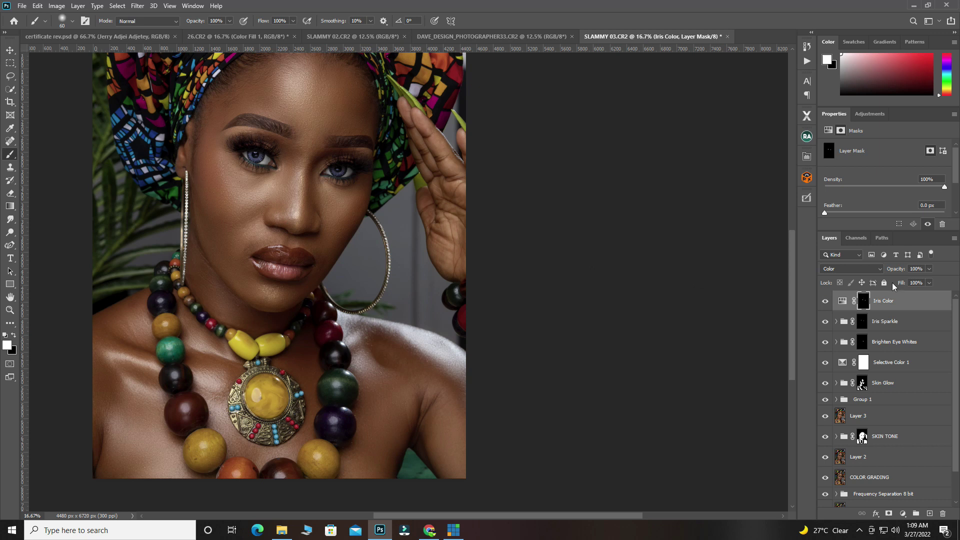
{"action": "scroll", "coordinate": [291, 213], "scroll_direction": "down", "scroll_amount": 1}
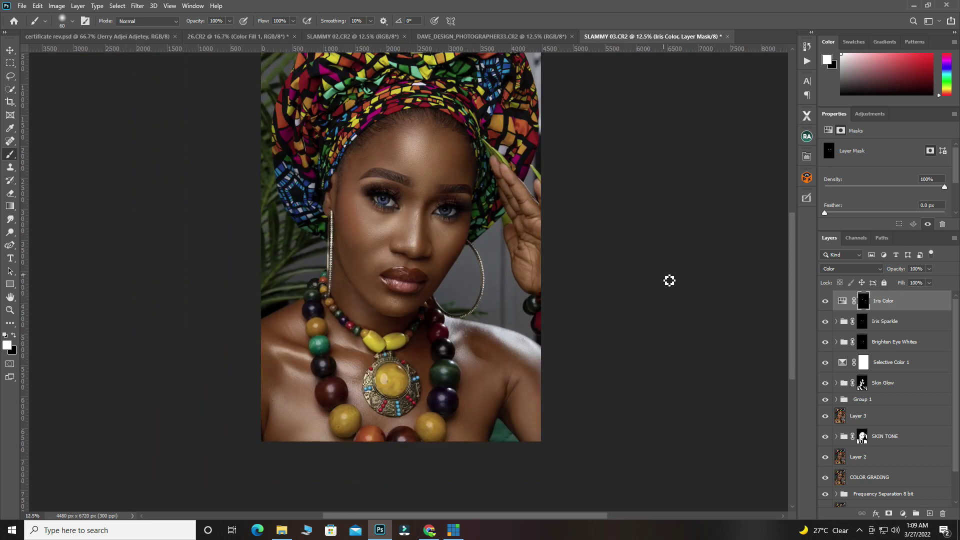
{"action": "left_click_drag", "start_coordinate": [896, 272], "coordinate": [873, 271]}
{"action": "left_click_drag", "start_coordinate": [873, 273], "coordinate": [866, 276]}
{"action": "left_click_drag", "start_coordinate": [867, 279], "coordinate": [866, 280]}
Toggle the visibility of the Iris Color, Iris Sparkle and Brighten Eye Whites layers to compare the eye enhancement
{"action": "left_click_drag", "start_coordinate": [825, 301], "coordinate": [828, 330]}
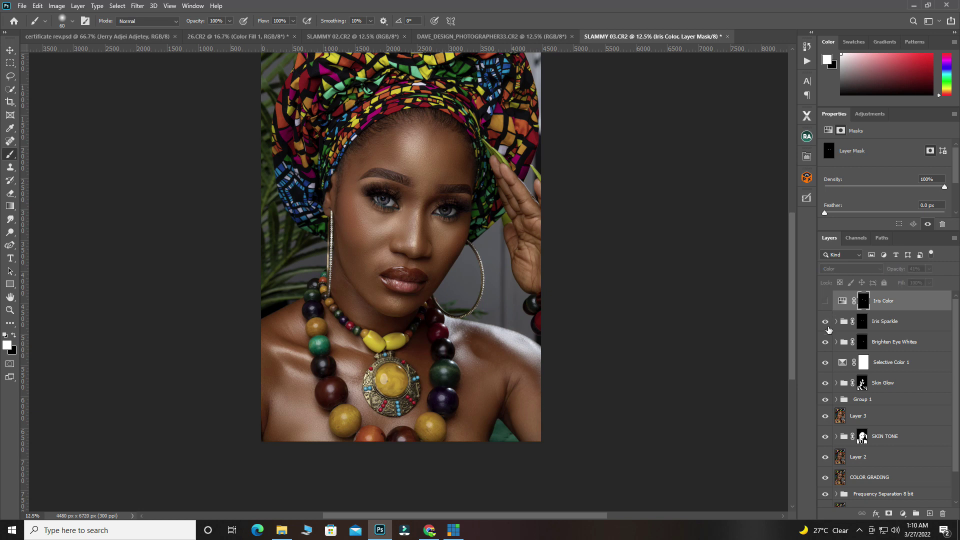
{"action": "left_click", "coordinate": [824, 342]}
{"action": "left_click", "coordinate": [825, 342]}
{"action": "left_click", "coordinate": [825, 319]}
{"action": "left_click", "coordinate": [825, 301]}
Extend the Brighten Eye Whites mask toward the inner corner of the first eye with a 25 px brush
{"action": "scroll", "coordinate": [343, 226], "scroll_direction": "up", "scroll_amount": 2}
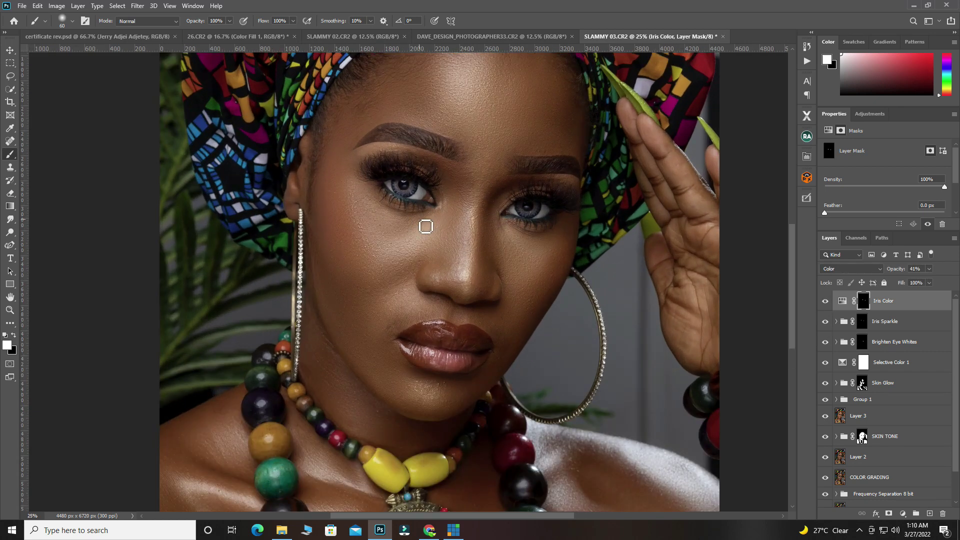
{"action": "scroll", "coordinate": [427, 223], "scroll_direction": "right", "scroll_amount": 1}
{"action": "scroll", "coordinate": [395, 193], "scroll_direction": "up", "scroll_amount": 3}
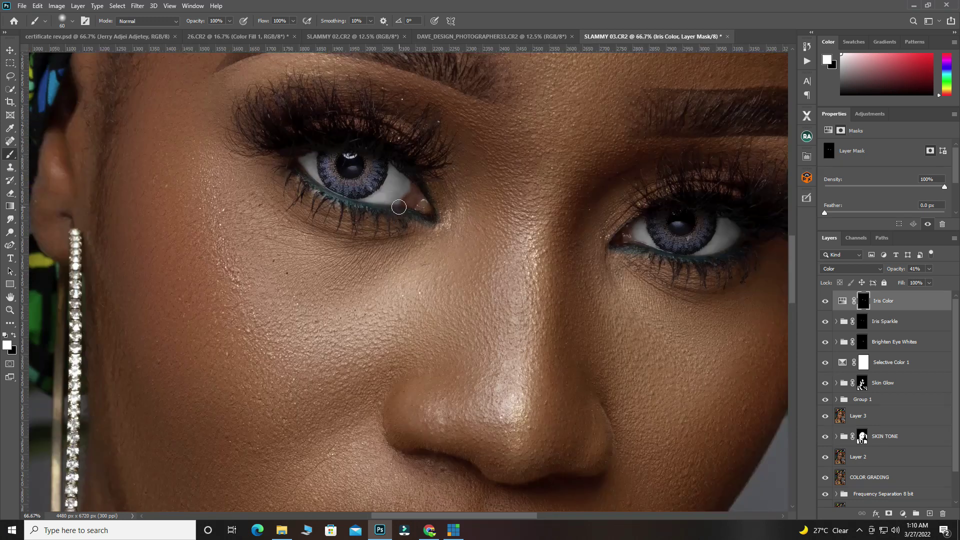
{"action": "scroll", "coordinate": [396, 192], "scroll_direction": "up", "scroll_amount": 1}
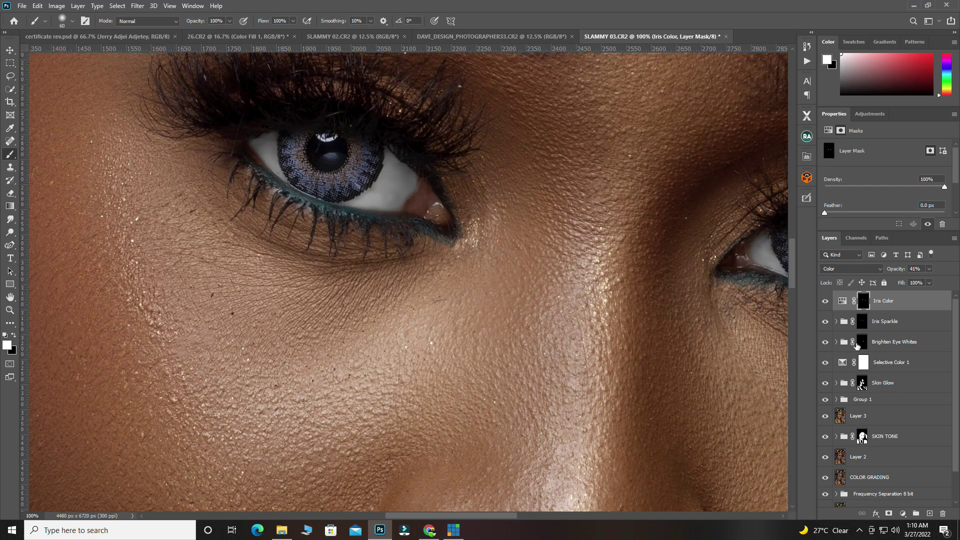
{"action": "left_click", "coordinate": [856, 344]}
{"action": "key", "text": "bracketleft"}
{"action": "key", "text": "bracketleft"}
{"action": "key", "text": "bracketleft"}
{"action": "key", "text": "bracketleft"}
{"action": "key", "text": "bracketleft"}
{"action": "key", "text": "bracketleft"}
{"action": "mouse_move", "coordinate": [398, 195]}
{"action": "left_mouse_down"}
{"action": "mouse_move", "coordinate": [412, 197]}
{"action": "mouse_move", "coordinate": [402, 210]}
{"action": "mouse_move", "coordinate": [416, 188]}
{"action": "left_mouse_up"}
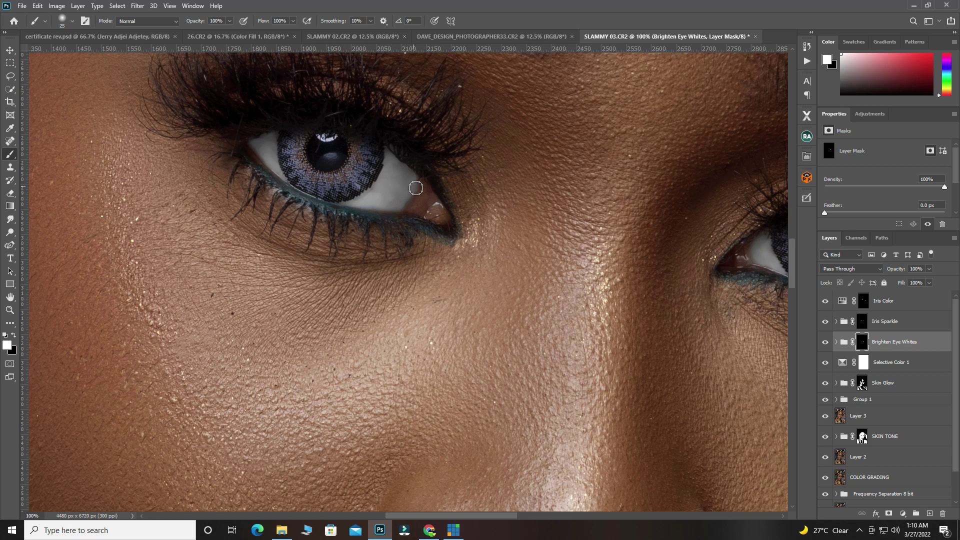
Add a Hue/Saturation adjustment layer above Iris Color and raise its master saturation slightly
{"action": "left_click", "coordinate": [395, 191], "text": "alt"}
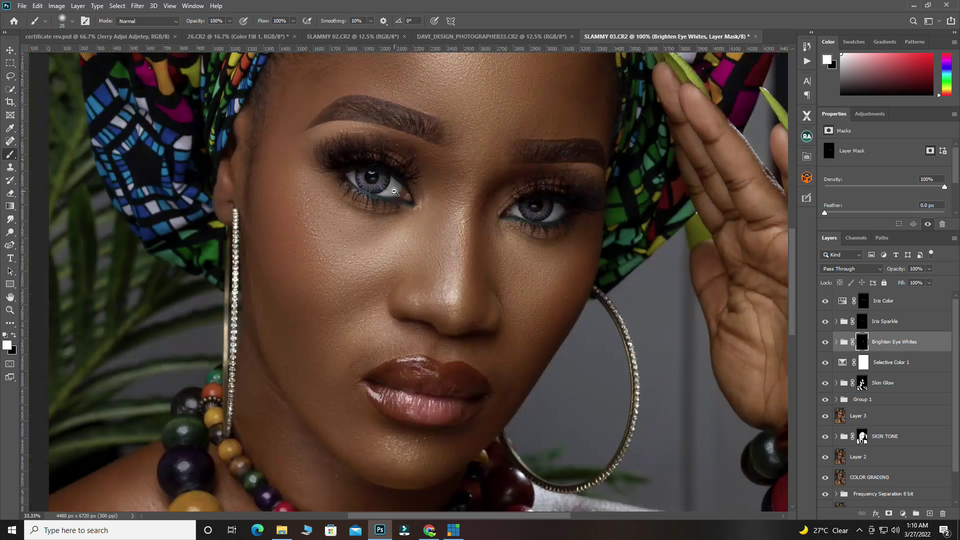
{"action": "left_click", "coordinate": [394, 192], "text": "alt"}
{"action": "left_click", "coordinate": [395, 191], "text": "alt"}
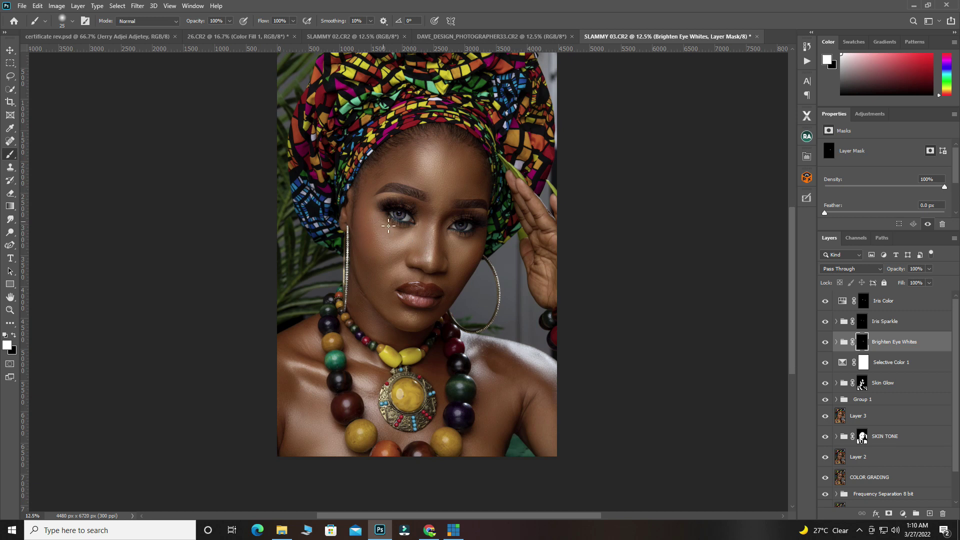
{"action": "left_click", "coordinate": [403, 223], "text": "ctrl"}
{"action": "left_click", "coordinate": [403, 223], "text": "ctrl"}
{"action": "left_click", "coordinate": [403, 223], "text": "ctrl"}
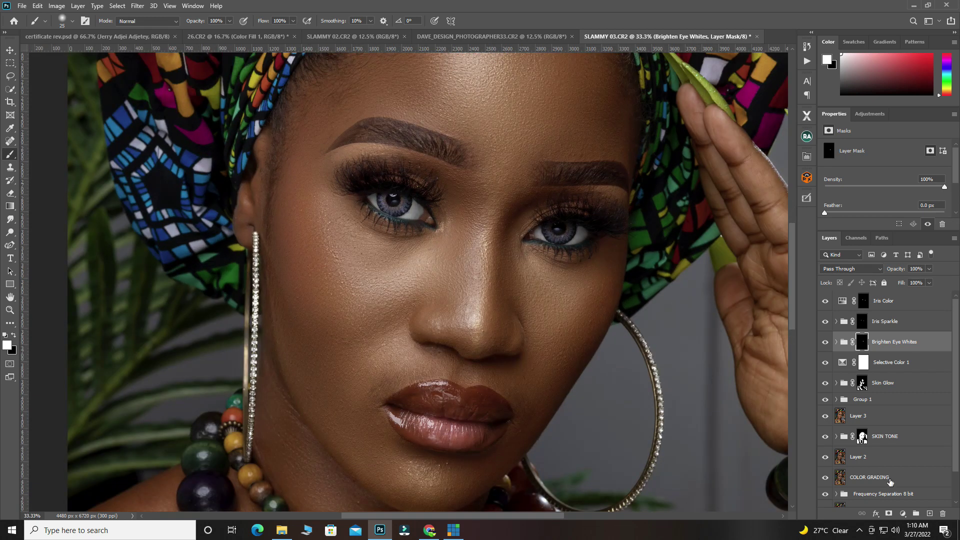
{"action": "left_click", "coordinate": [886, 304]}
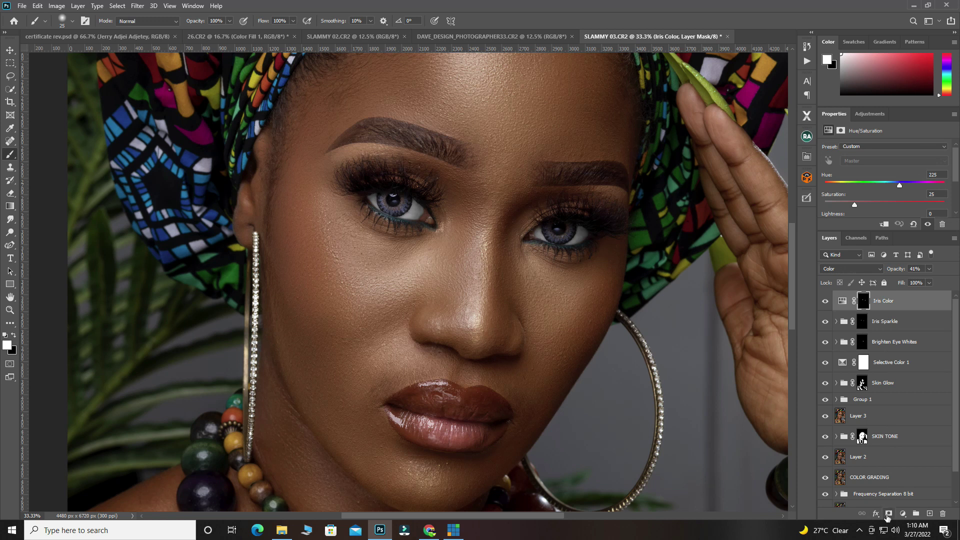
{"action": "left_click", "coordinate": [902, 514]}
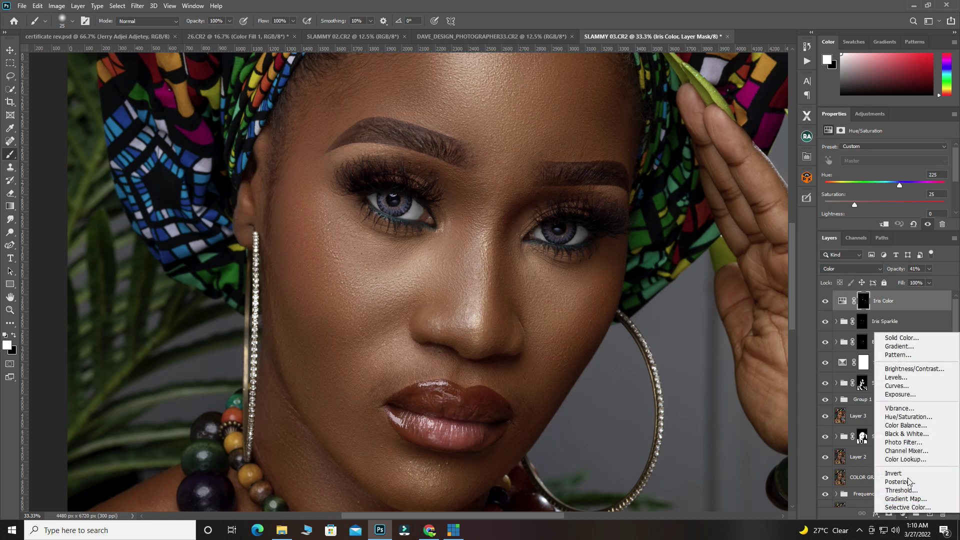
{"action": "left_click", "coordinate": [908, 417]}
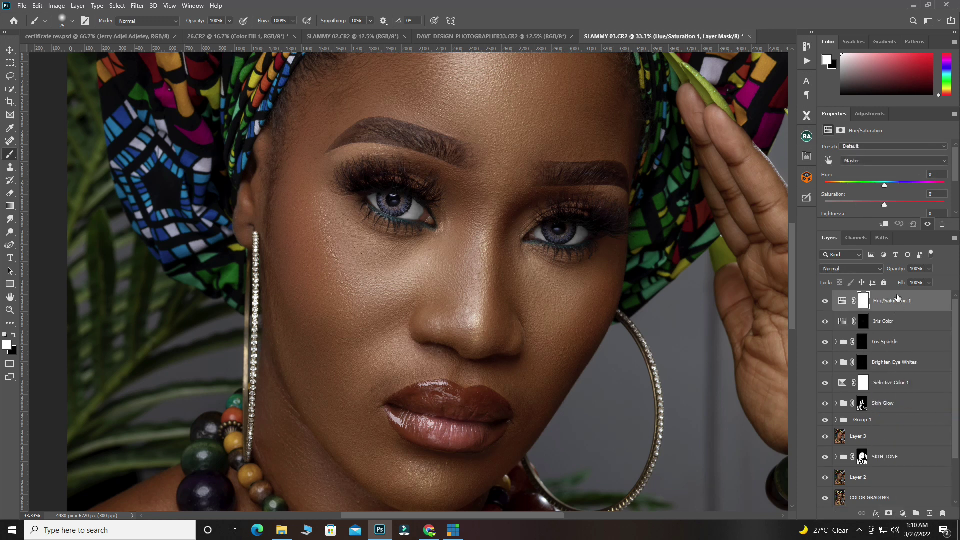
{"action": "left_click_drag", "start_coordinate": [884, 203], "coordinate": [890, 204]}
Invert the Hue/Saturation layer's mask to black so the saturation boost is hidden
{"action": "left_click", "coordinate": [863, 301]}
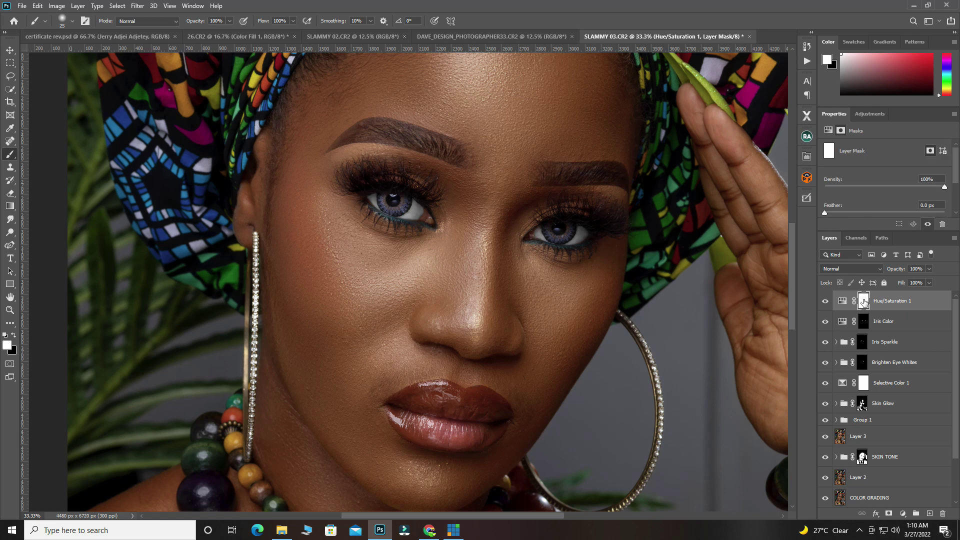
{"action": "key", "text": "ctrl+i"}
{"action": "scroll", "coordinate": [357, 257], "scroll_direction": "up", "scroll_amount": 2}
{"action": "scroll", "coordinate": [390, 296], "scroll_direction": "up", "scroll_amount": 4}
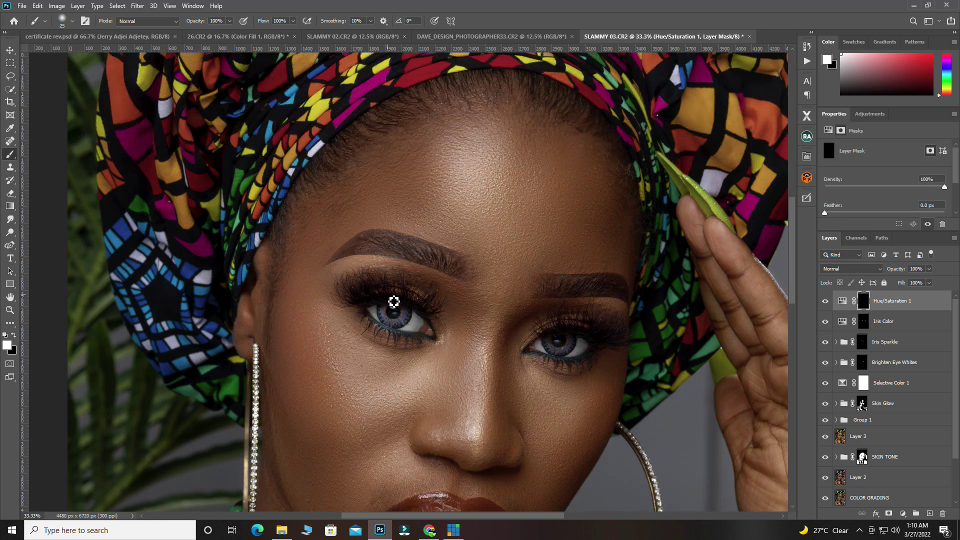
{"action": "left_click", "coordinate": [396, 323], "text": "ctrl"}
{"action": "left_click", "coordinate": [396, 323], "text": "ctrl"}
{"action": "left_click", "coordinate": [397, 323], "text": "ctrl"}
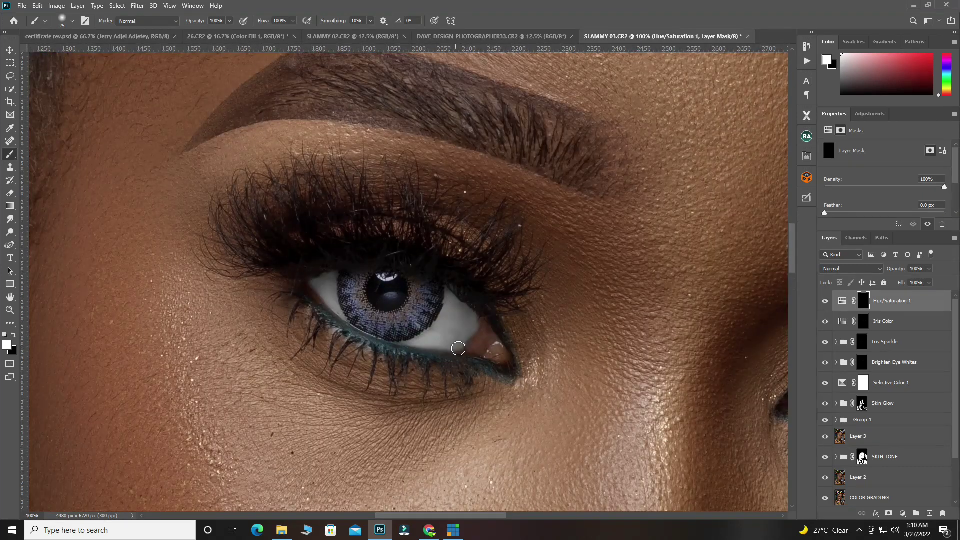
Reveal the saturation boost along the first eye's lower lash line by painting white on the Hue/Saturation mask with a 25 px brush
{"action": "left_click_drag", "start_coordinate": [509, 378], "coordinate": [491, 371]}
{"action": "mouse_move", "coordinate": [491, 370]}
{"action": "left_mouse_down"}
{"action": "mouse_move", "coordinate": [386, 346]}
{"action": "mouse_move", "coordinate": [339, 326]}
{"action": "mouse_move", "coordinate": [300, 291]}
{"action": "left_mouse_up"}
{"action": "scroll", "coordinate": [562, 361], "scroll_direction": "down", "scroll_amount": 1}
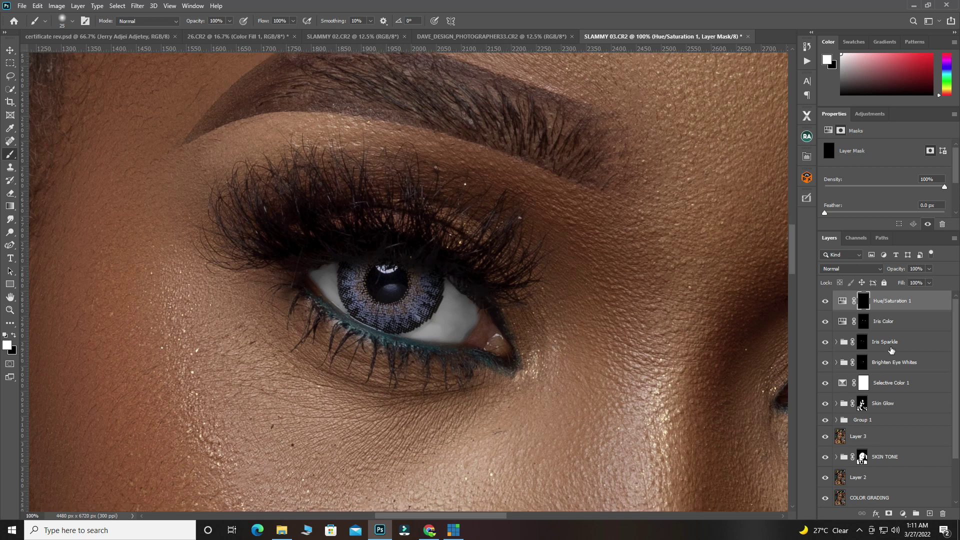
Toggle the visibility of the Hue/Saturation 1 layer to compare the eyeliner colour of the first eye
{"action": "left_click", "coordinate": [824, 302]}
{"action": "left_click", "coordinate": [825, 302]}
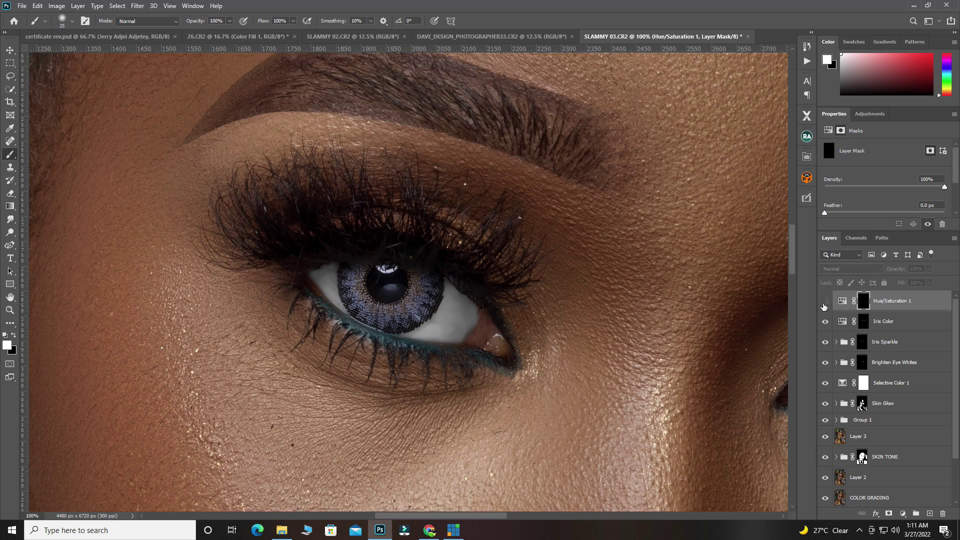
{"action": "left_click", "coordinate": [825, 302]}
{"action": "left_click", "coordinate": [825, 302]}
{"action": "left_click", "coordinate": [825, 302]}
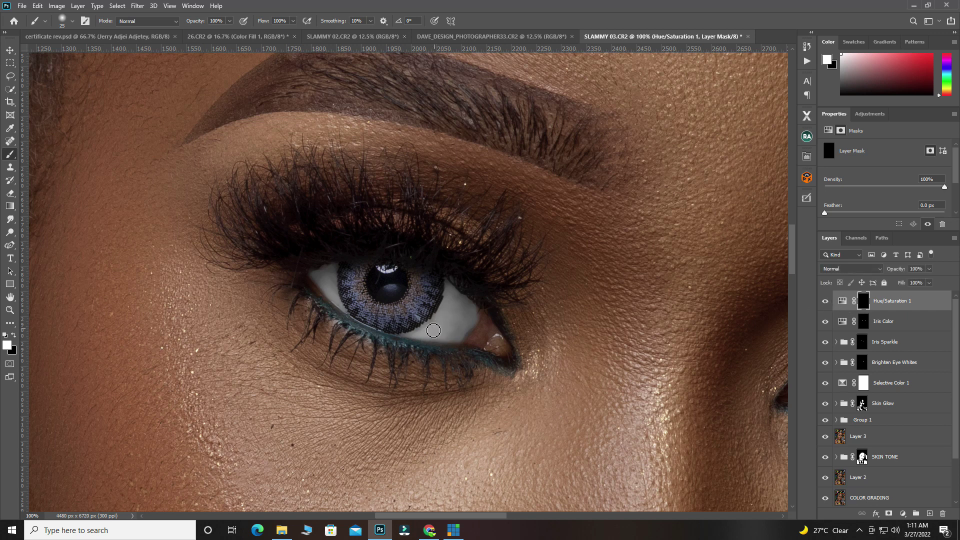
Examine the second eye's lower lash line up close, and check both eyes in the whole portrait
{"action": "scroll", "coordinate": [376, 309], "scroll_direction": "down", "scroll_amount": 2}
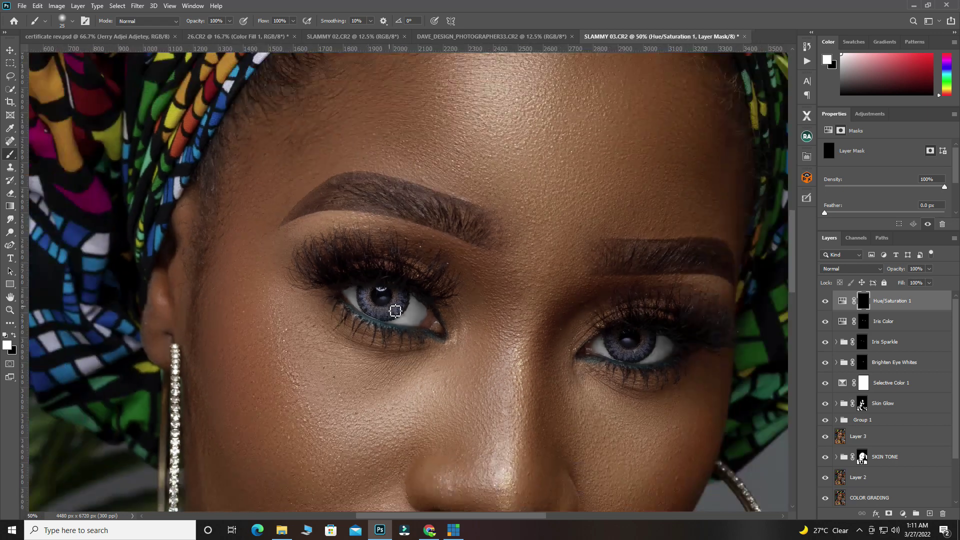
{"action": "scroll", "coordinate": [414, 310], "scroll_direction": "right", "scroll_amount": 1}
{"action": "scroll", "coordinate": [413, 313], "scroll_direction": "right", "scroll_amount": 3}
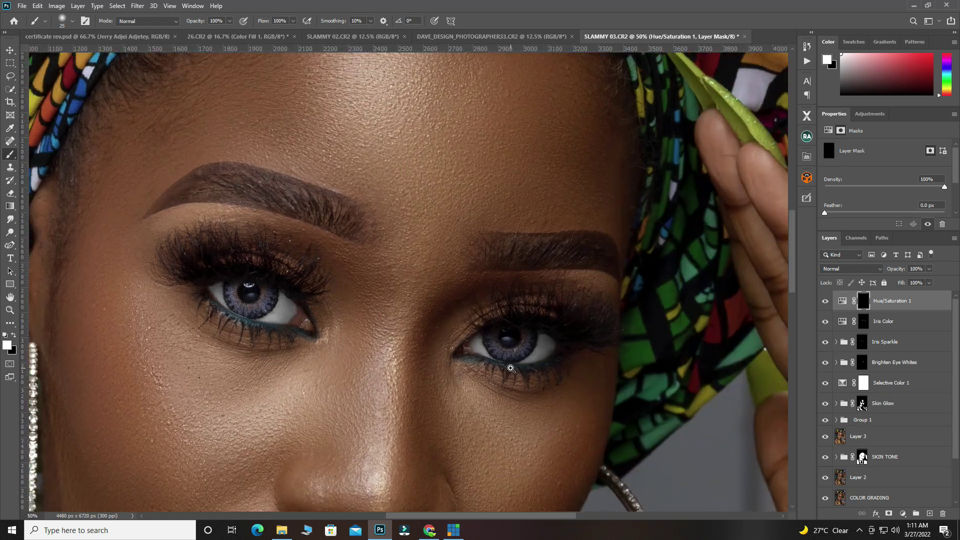
{"action": "scroll", "coordinate": [516, 366], "scroll_direction": "up", "scroll_amount": 3}
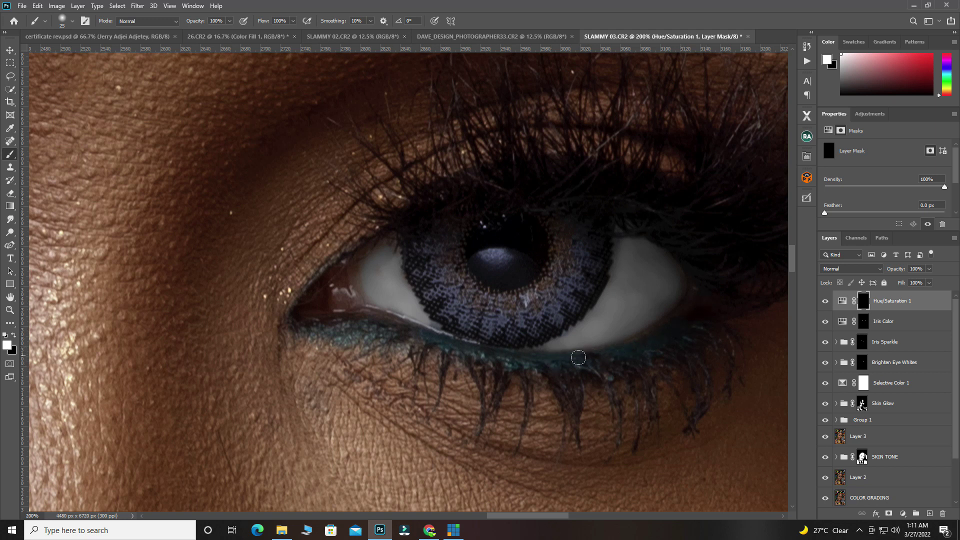
{"action": "left_click", "coordinate": [325, 272], "text": "alt"}
{"action": "left_click", "coordinate": [325, 272], "text": "alt"}
{"action": "left_click", "coordinate": [326, 271], "text": "alt"}
{"action": "left_click", "coordinate": [328, 270], "text": "alt"}
{"action": "left_click", "coordinate": [329, 270], "text": "alt"}
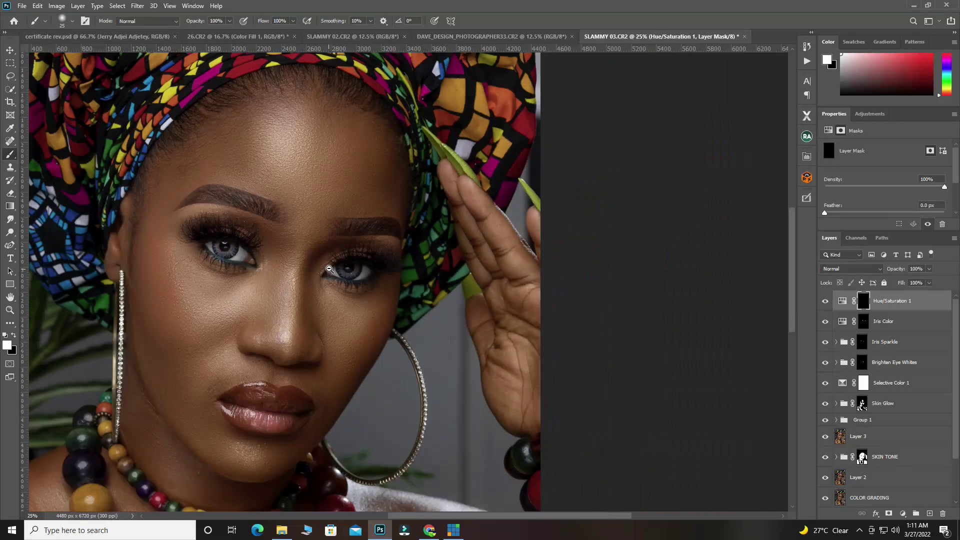
{"action": "left_click", "coordinate": [329, 269], "text": "alt"}
{"action": "scroll", "coordinate": [384, 306], "scroll_direction": "left", "scroll_amount": 2}
{"action": "left_click", "coordinate": [337, 262], "text": "alt"}
{"action": "scroll", "coordinate": [402, 303], "scroll_direction": "down", "scroll_amount": 3}
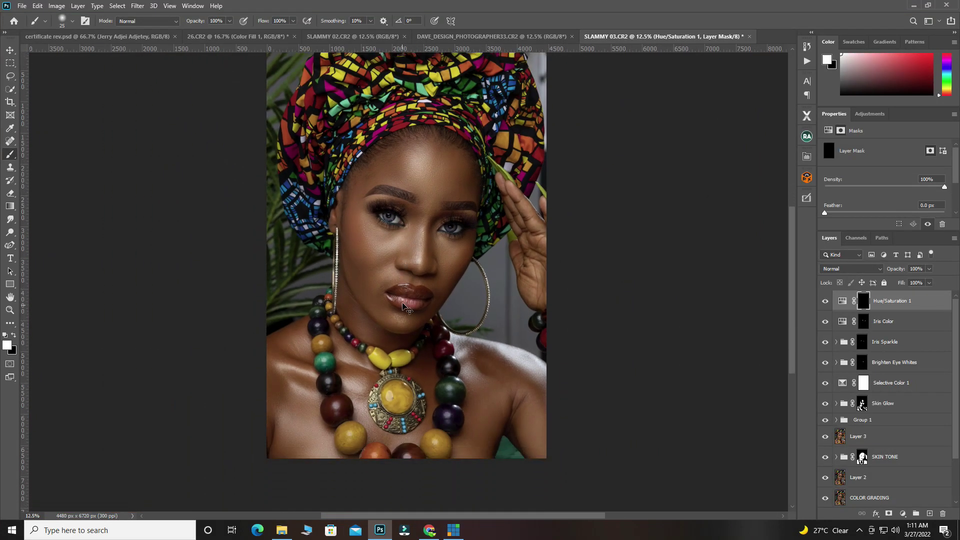
{"action": "scroll", "coordinate": [406, 300], "scroll_direction": "up", "scroll_amount": 1}
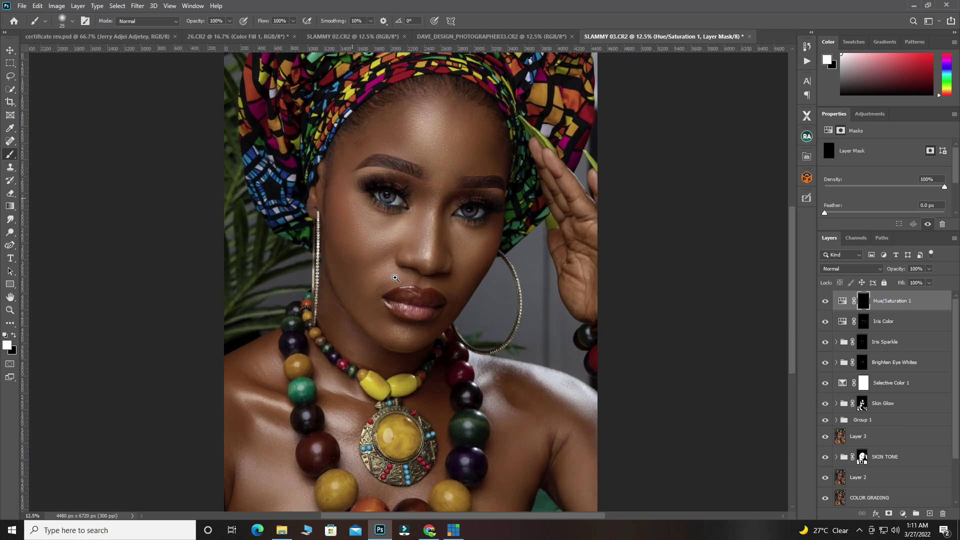
{"action": "scroll", "coordinate": [402, 308], "scroll_direction": "up", "scroll_amount": 5}
{"action": "scroll", "coordinate": [401, 314], "scroll_direction": "up", "scroll_amount": 3}
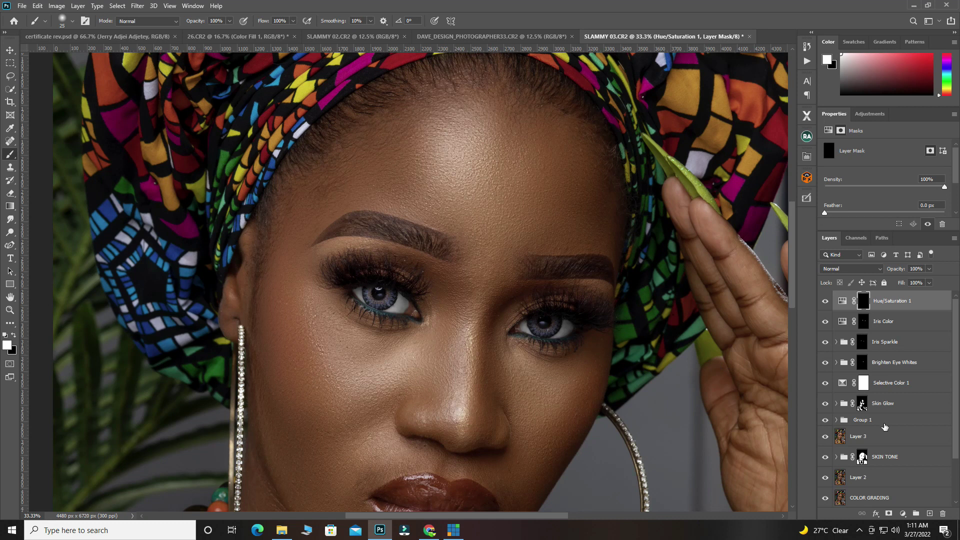
Group all the retouching layers above the Background, from Hue/Saturation 1 down to Layer 1
{"action": "scroll", "coordinate": [872, 461], "scroll_direction": "down", "scroll_amount": 3}
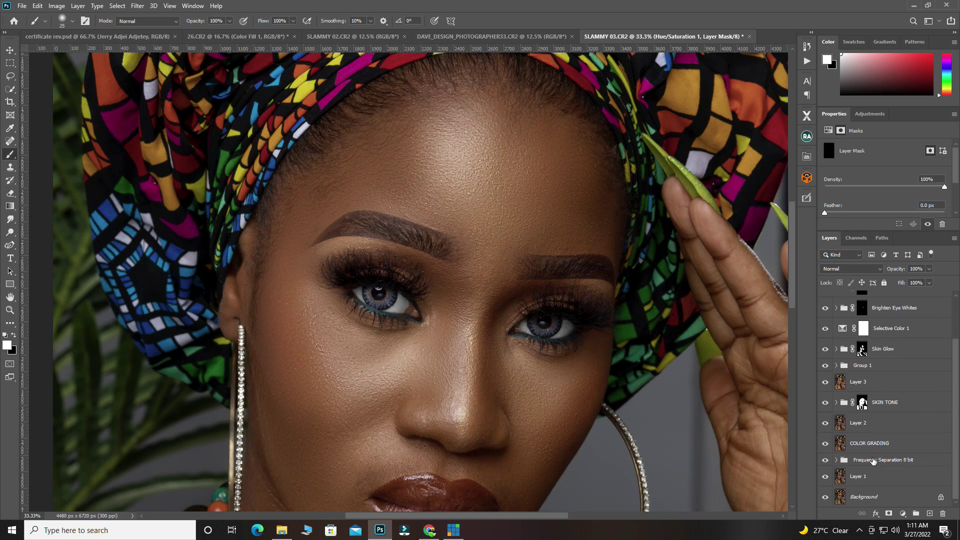
{"action": "left_click", "coordinate": [878, 484], "text": "shift"}
{"action": "key", "text": "ctrl+g"}
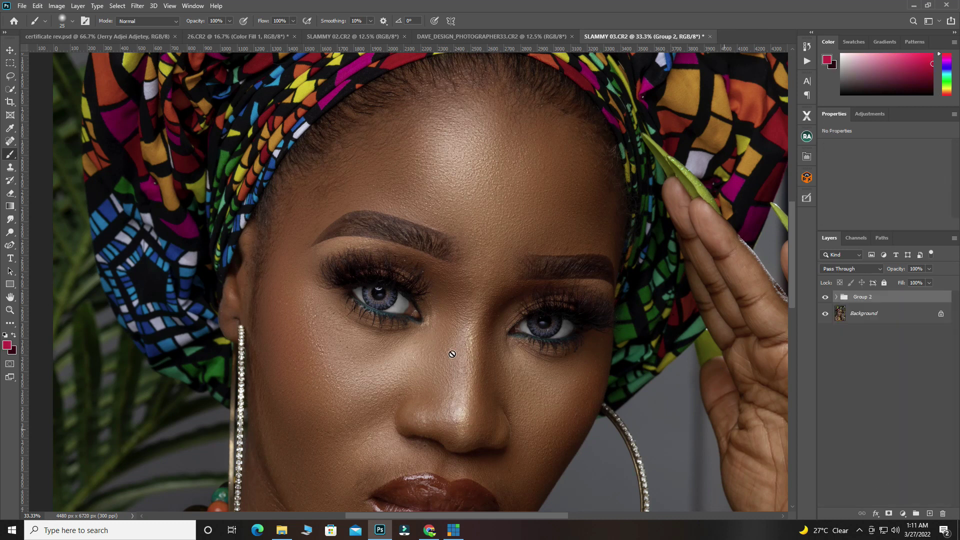
Toggle the visibility of Group 2 to compare the face before and after the retouching
{"action": "scroll", "coordinate": [451, 293], "scroll_direction": "down", "scroll_amount": 1}
{"action": "scroll", "coordinate": [452, 293], "scroll_direction": "down", "scroll_amount": 1}
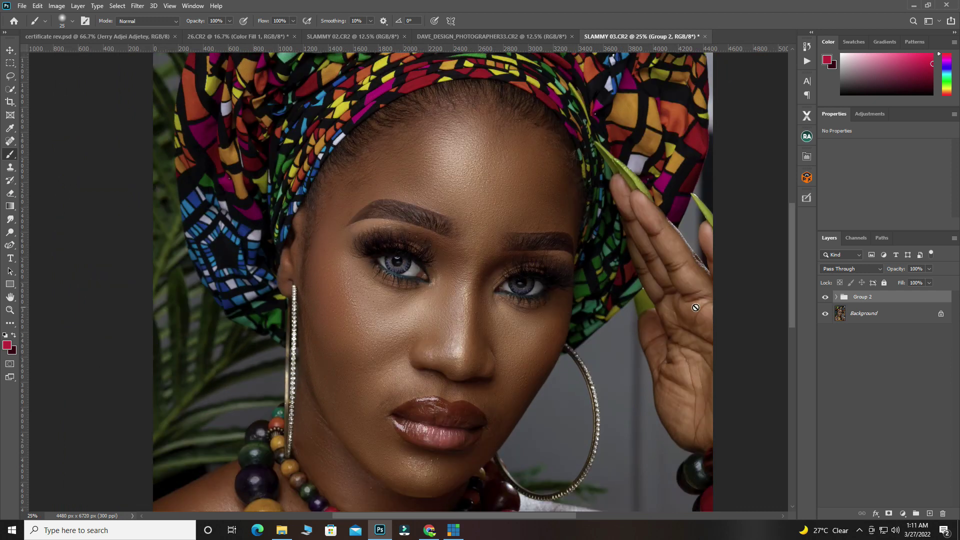
{"action": "scroll", "coordinate": [467, 252], "scroll_direction": "up", "scroll_amount": 1}
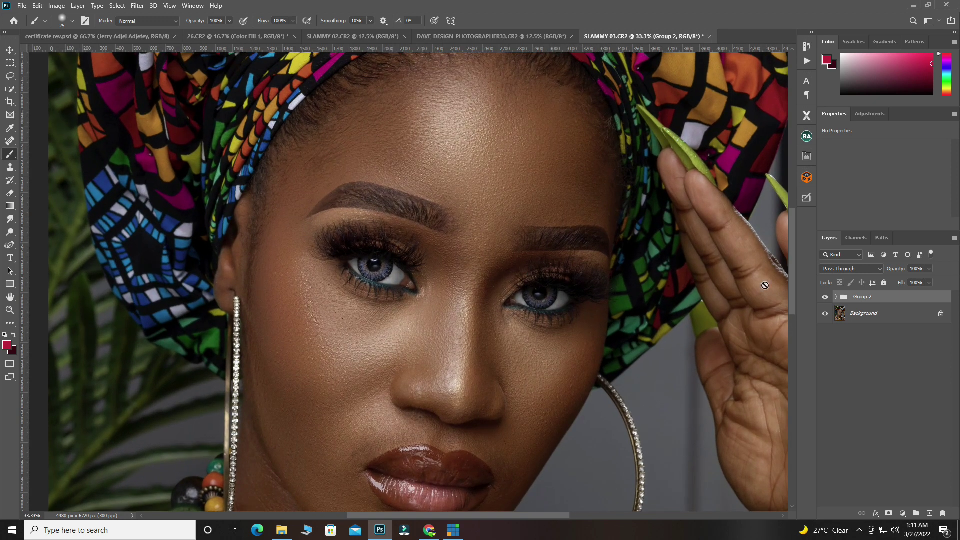
{"action": "left_click", "coordinate": [825, 297]}
{"action": "left_click", "coordinate": [825, 297]}
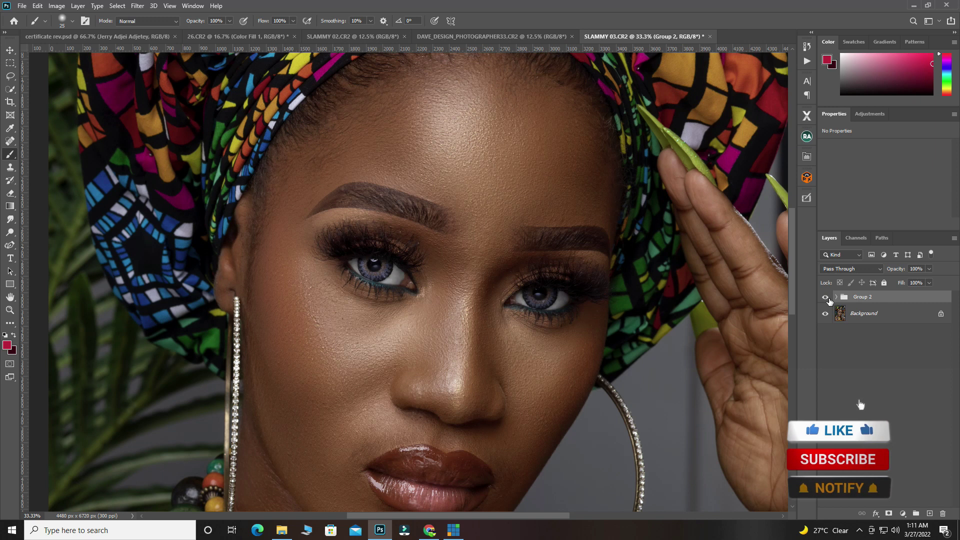
{"action": "left_click", "coordinate": [828, 299]}
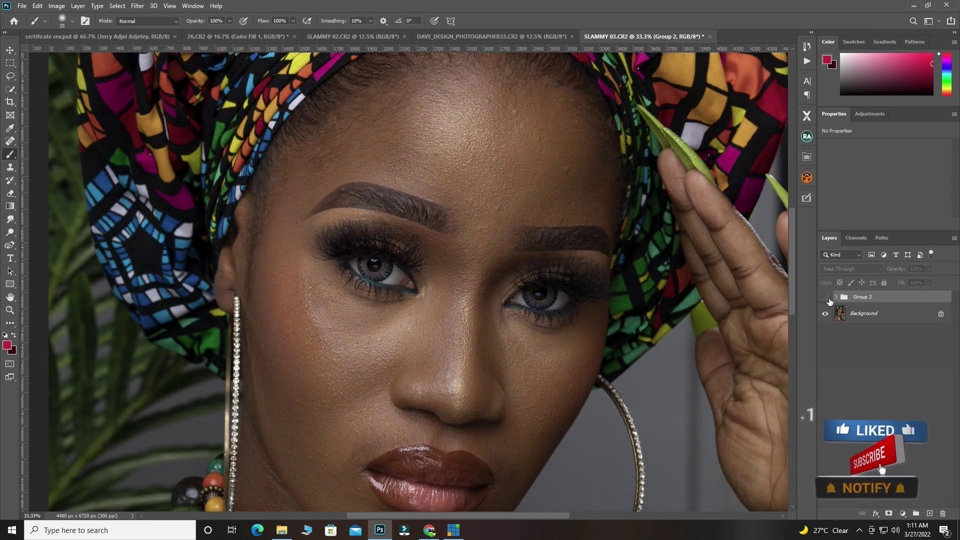
{"action": "left_click", "coordinate": [825, 297]}
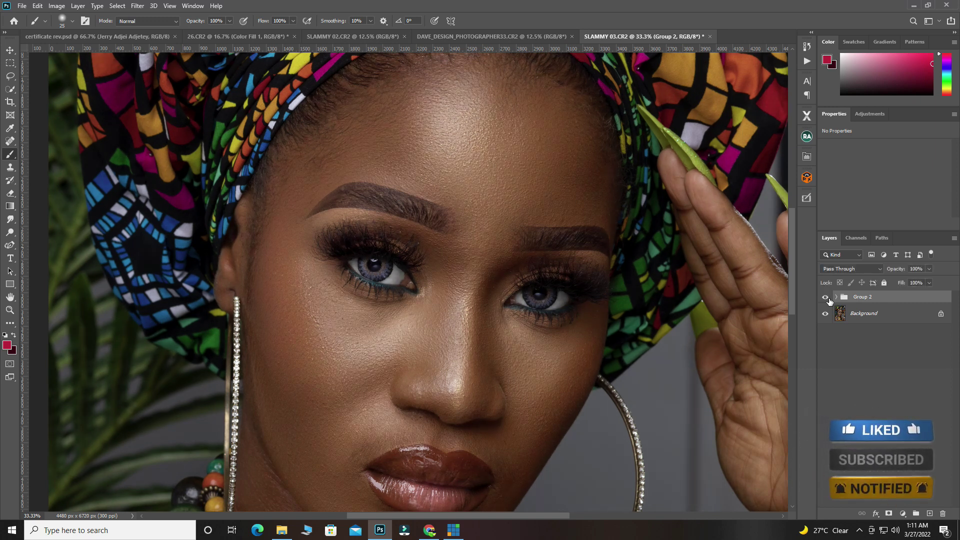
{"action": "left_click", "coordinate": [826, 297]}
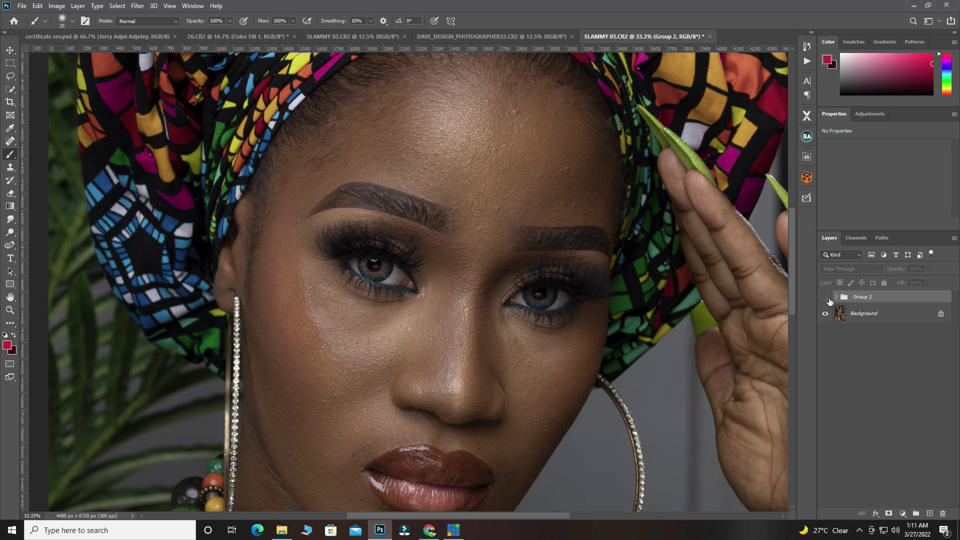
{"action": "left_click", "coordinate": [826, 297]}
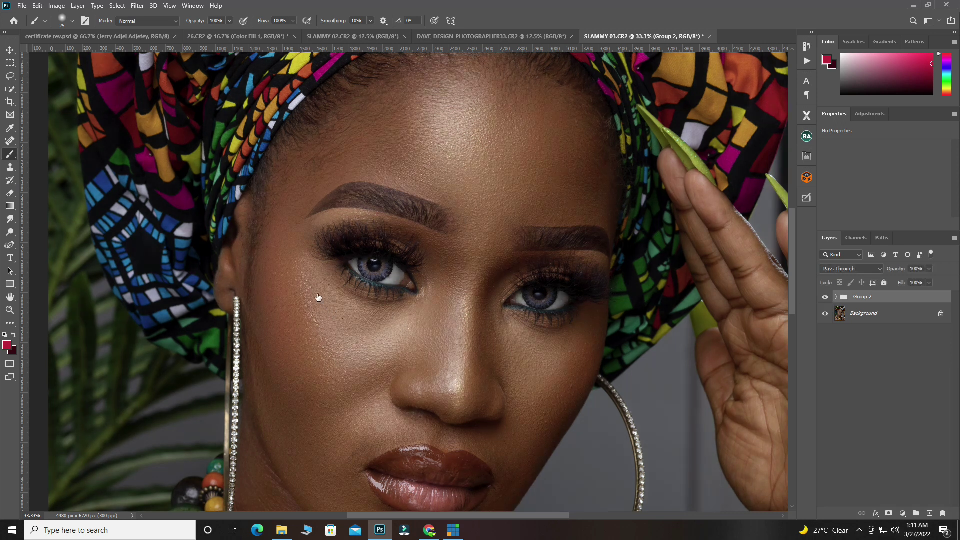
Compare the whole portrait before and after the retouching by switching Group 2 off and on
{"action": "scroll", "coordinate": [428, 263], "scroll_direction": "down", "scroll_amount": 3}
{"action": "scroll", "coordinate": [429, 284], "scroll_direction": "down", "scroll_amount": 2}
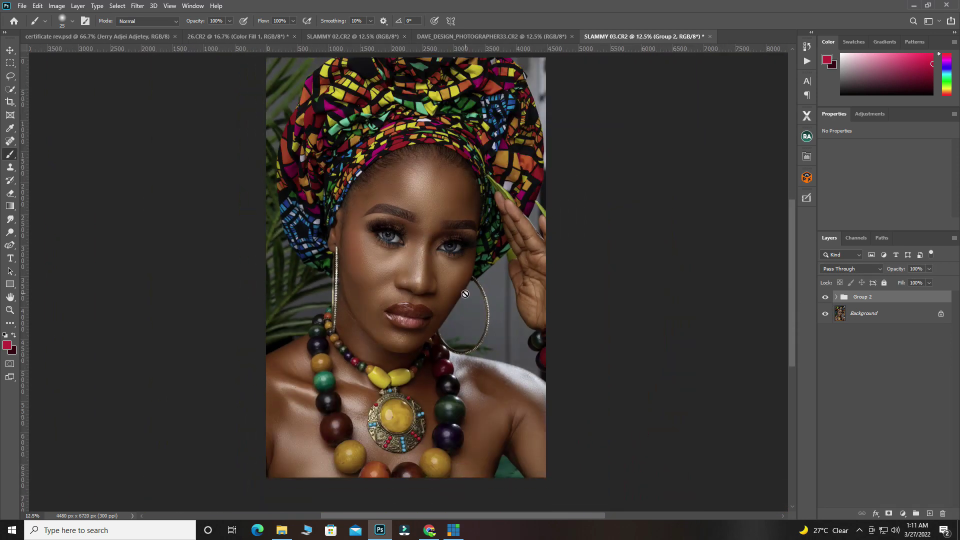
{"action": "scroll", "coordinate": [465, 294], "scroll_direction": "up", "scroll_amount": 1}
{"action": "left_click", "coordinate": [825, 297]}
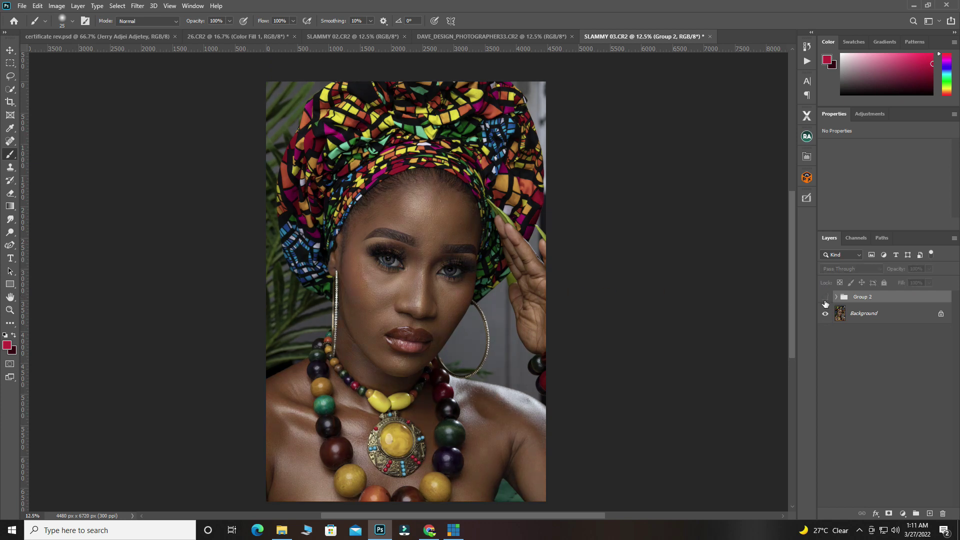
{"action": "left_click", "coordinate": [826, 298]}
{"action": "left_click", "coordinate": [825, 300]}
{"action": "left_click", "coordinate": [825, 300]}
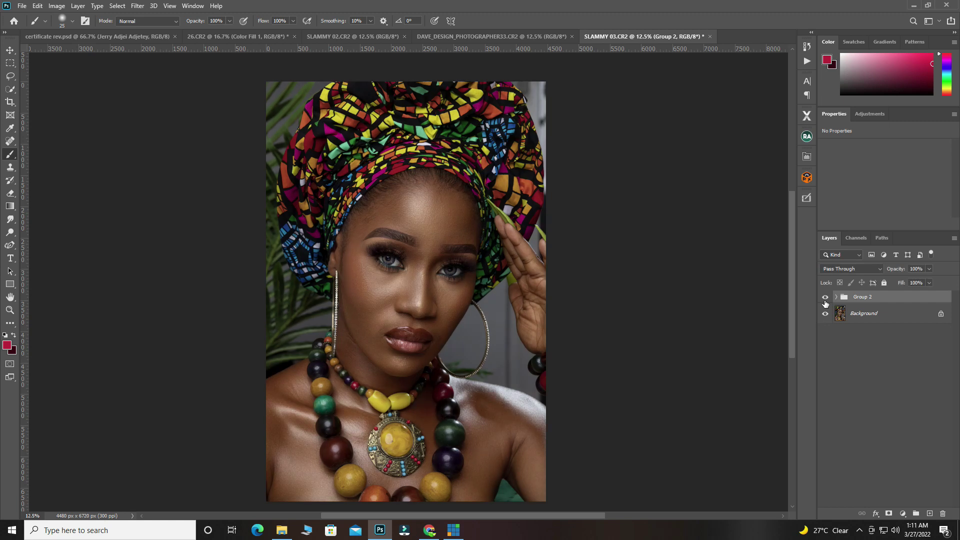
Stamp the visible image onto a new layer above Group 2 and apply a High Pass filter with a radius slightly above 2.4 pixels
{"action": "key", "text": "ctrl+plus"}
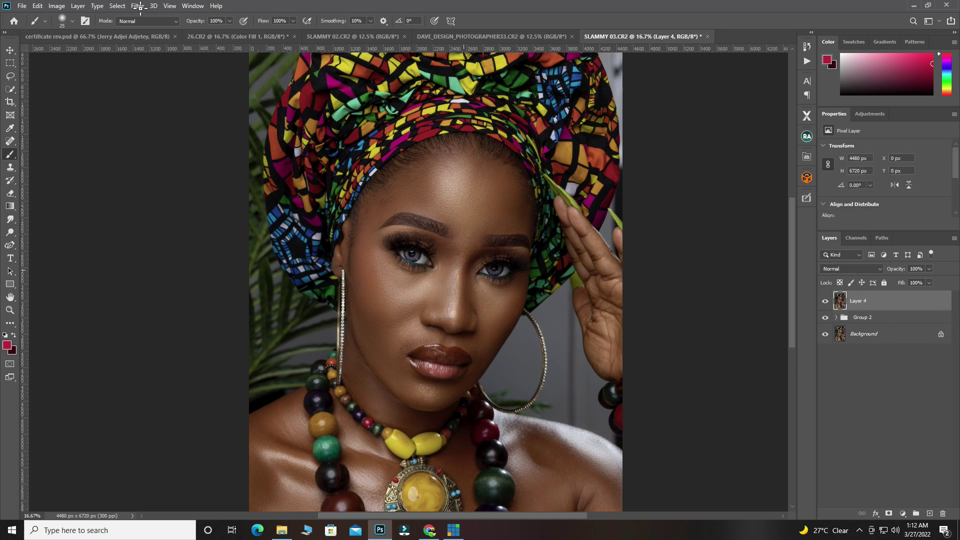
{"action": "left_click", "coordinate": [135, 6]}
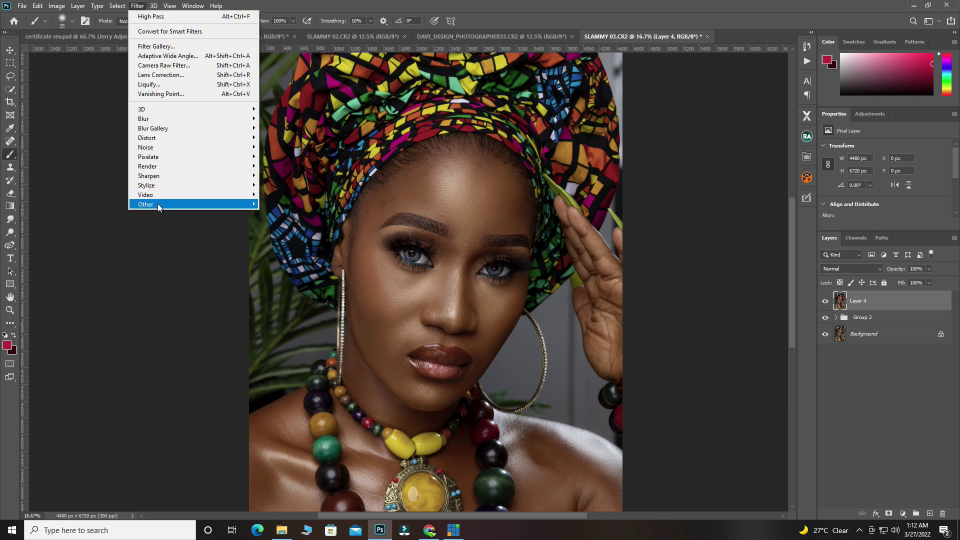
{"action": "mouse_move", "coordinate": [165, 205]}
{"action": "left_click", "coordinate": [281, 213]}
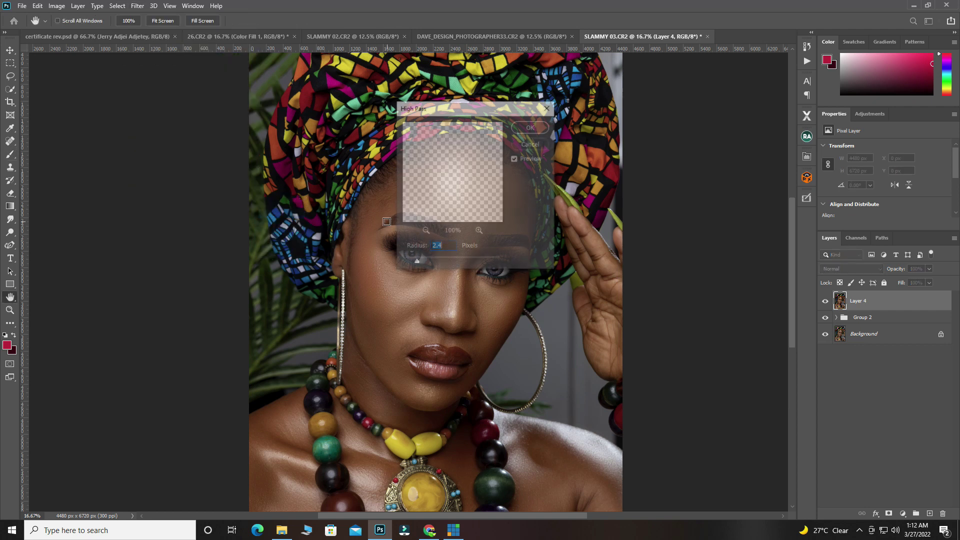
{"action": "left_click_drag", "start_coordinate": [446, 111], "coordinate": [636, 123]}
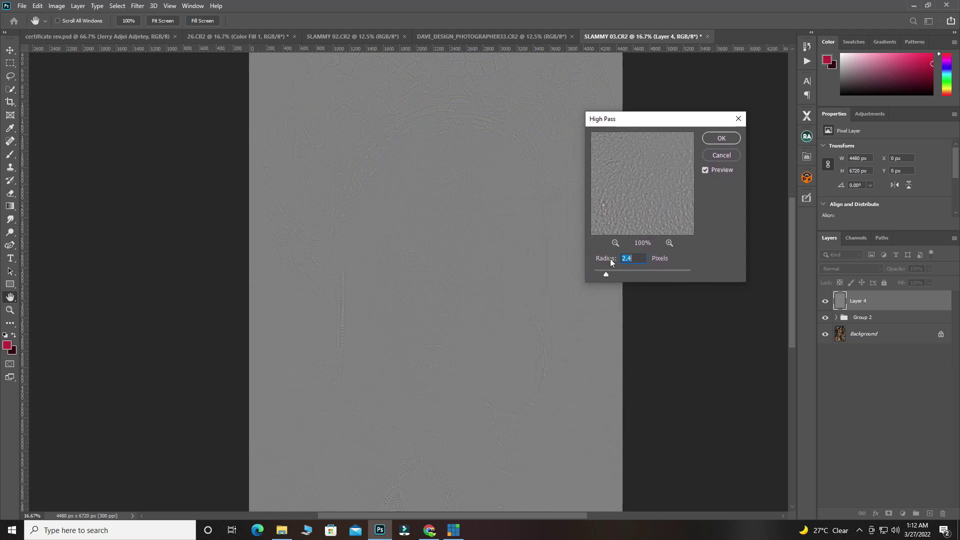
{"action": "left_click_drag", "start_coordinate": [606, 276], "coordinate": [608, 277]}
{"action": "left_click_drag", "start_coordinate": [612, 278], "coordinate": [614, 278]}
{"action": "left_click_drag", "start_coordinate": [614, 278], "coordinate": [615, 278]}
{"action": "left_click", "coordinate": [722, 139]}
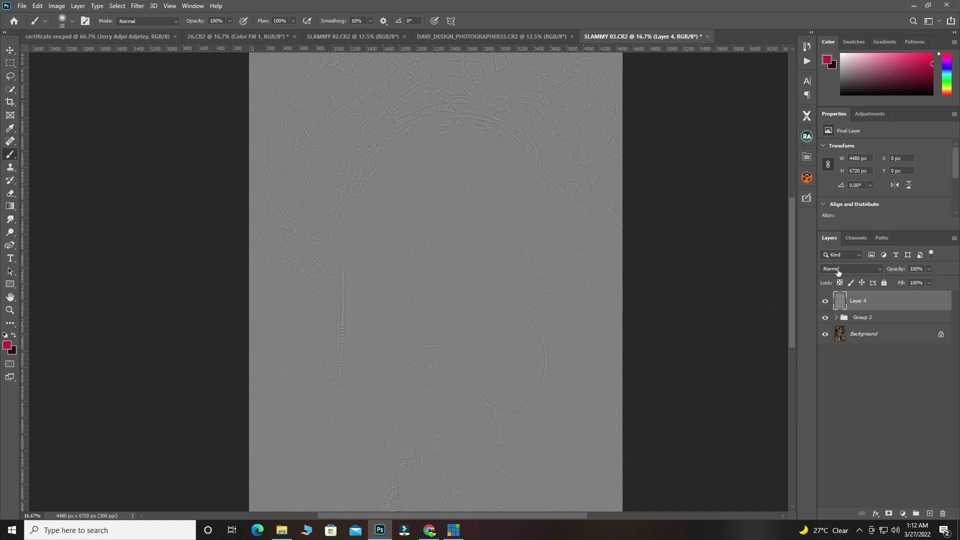
Set the High Pass layer's blend mode to Soft Light to sharpen the portrait
{"action": "left_click", "coordinate": [838, 269]}
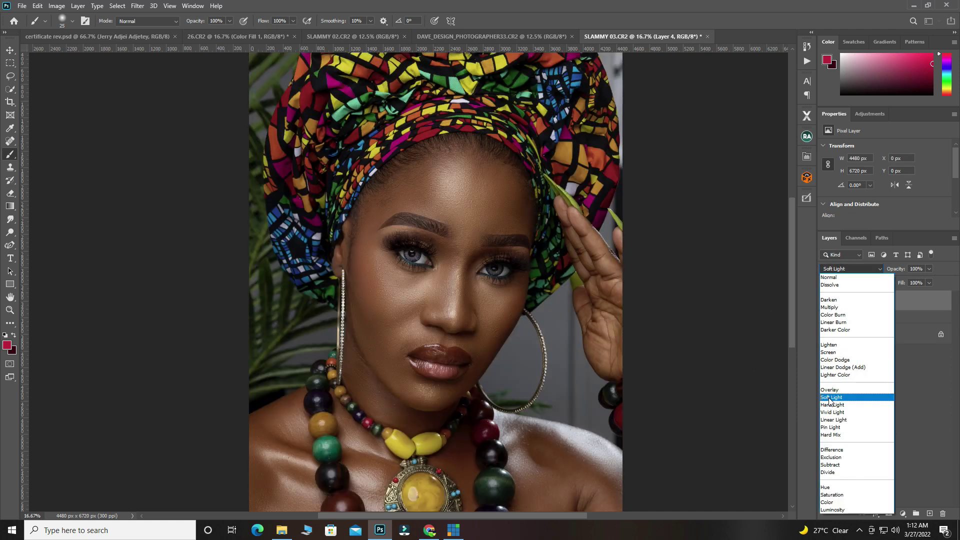
{"action": "left_click", "coordinate": [829, 398]}
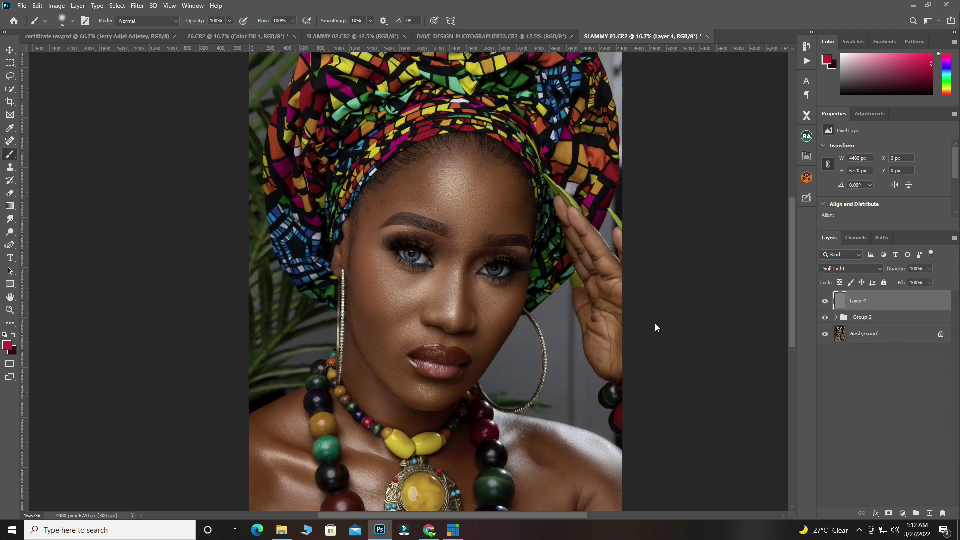
{"action": "scroll", "coordinate": [473, 214], "scroll_direction": "up", "scroll_amount": 2}
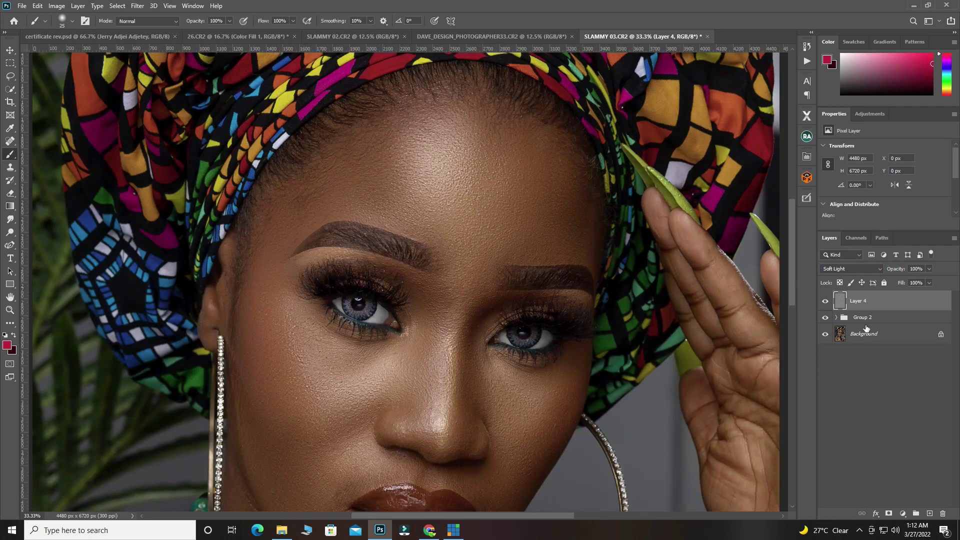
Try the Hard Light blend mode on the High Pass layer and return it to Soft Light
{"action": "left_click", "coordinate": [850, 269]}
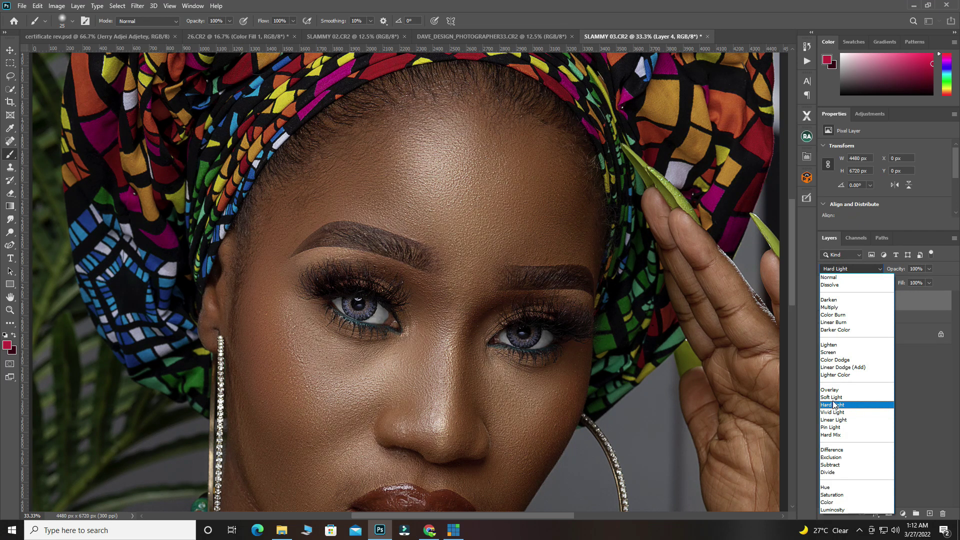
{"action": "key", "text": "Up"}
{"action": "key", "text": "Return"}
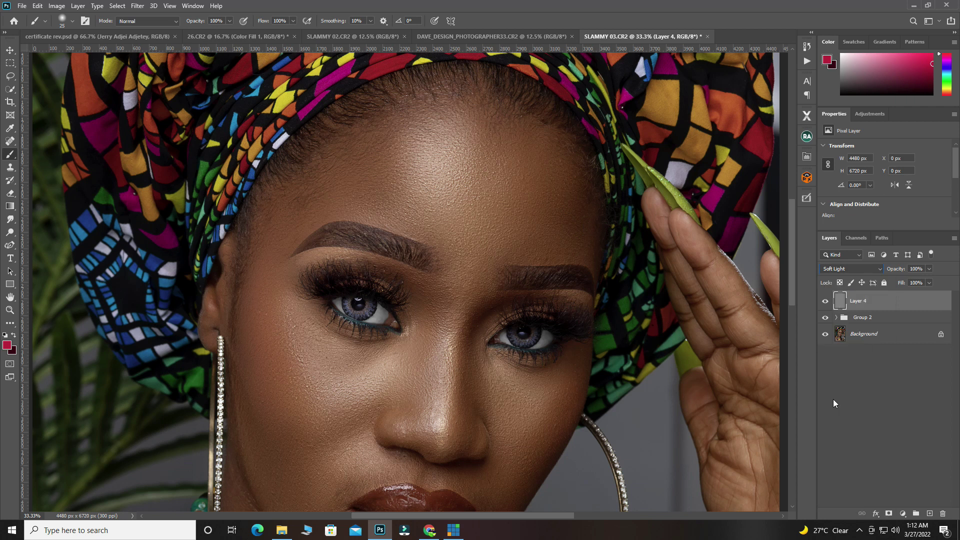
Toggle the visibility of Layer 4 to compare the portrait with and without the High Pass sharpening
{"action": "left_click", "coordinate": [825, 301]}
{"action": "left_click", "coordinate": [825, 302]}
{"action": "left_click", "coordinate": [825, 302]}
{"action": "left_click", "coordinate": [825, 302]}
{"action": "left_click", "coordinate": [825, 302]}
{"action": "left_click", "coordinate": [825, 302]}
{"action": "left_click", "coordinate": [413, 316], "text": "alt"}
{"action": "key", "text": "alt+space"}
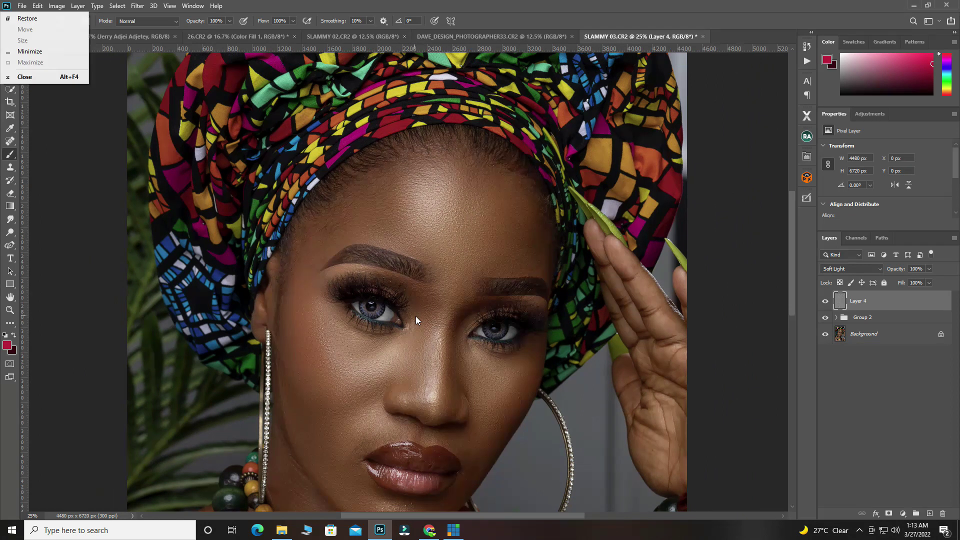
{"action": "left_click", "coordinate": [86, 112]}
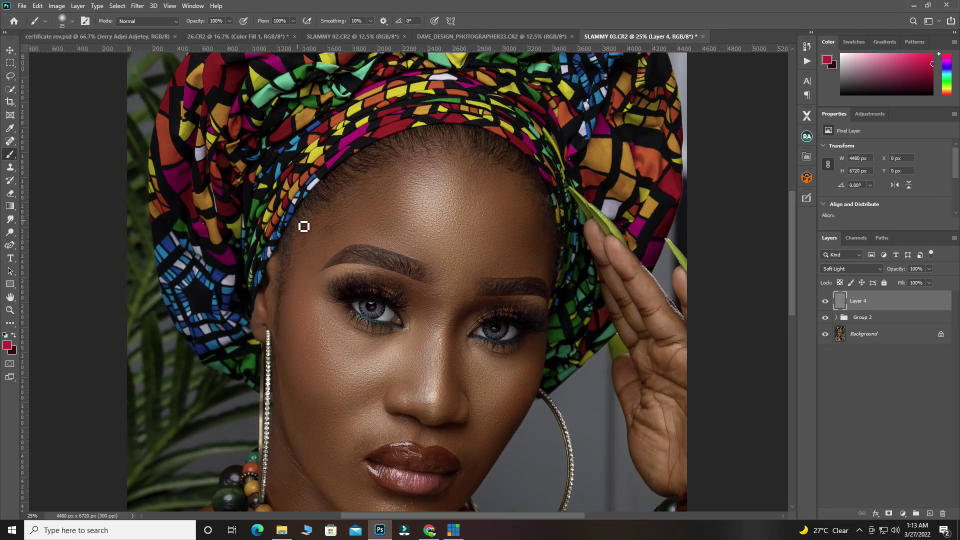
Switch to the Move tool and select Group 2
{"action": "left_click", "coordinate": [11, 51]}
{"action": "key", "text": "alt+space"}
{"action": "key", "text": "alt+space"}
{"action": "left_click", "coordinate": [452, 259]}
{"action": "left_click", "coordinate": [865, 317]}
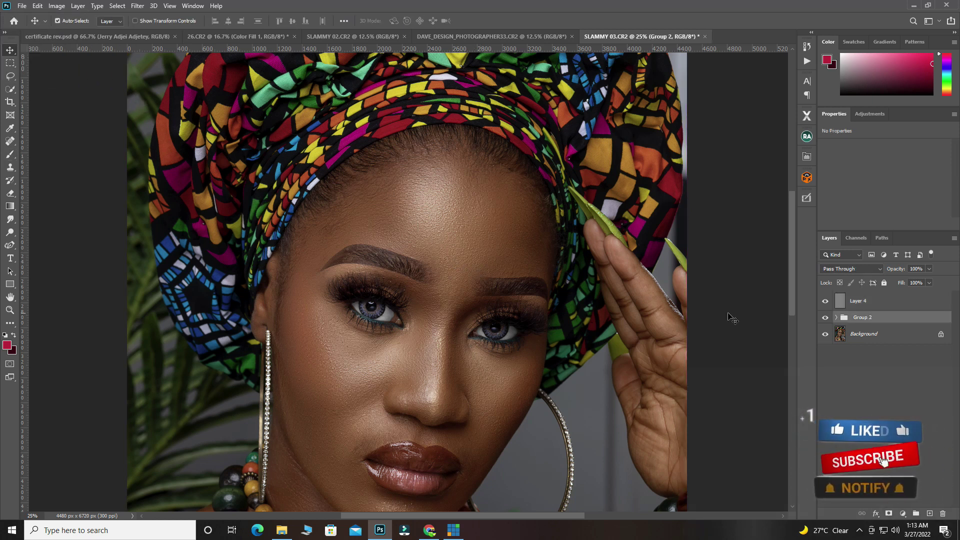
Group Layer 4 with Group 2, then toggle the new group's visibility off and on to compare the portrait before and after retouching
{"action": "key", "text": "alt+space"}
{"action": "left_click", "coordinate": [527, 267]}
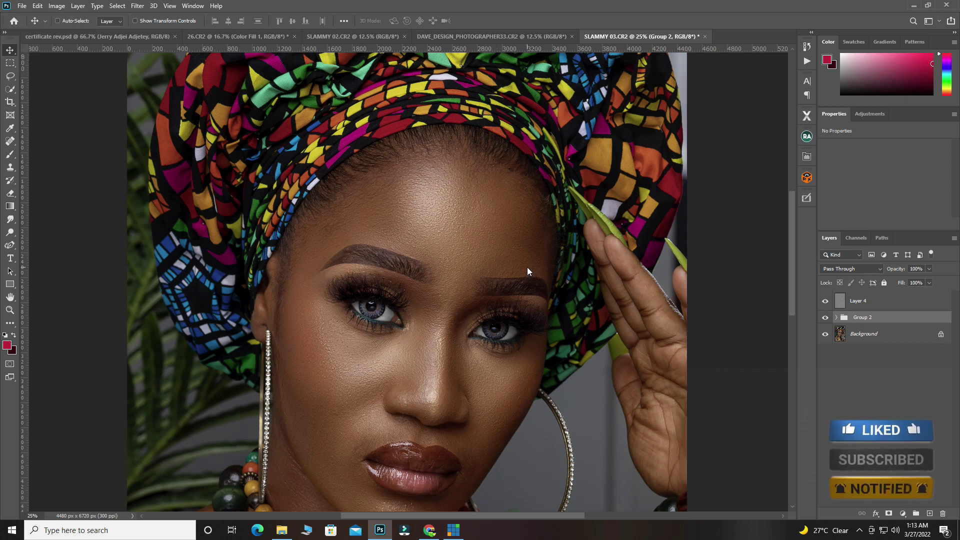
{"action": "scroll", "coordinate": [527, 267], "scroll_direction": "up", "scroll_amount": 1}
{"action": "scroll", "coordinate": [534, 268], "scroll_direction": "down", "scroll_amount": 2}
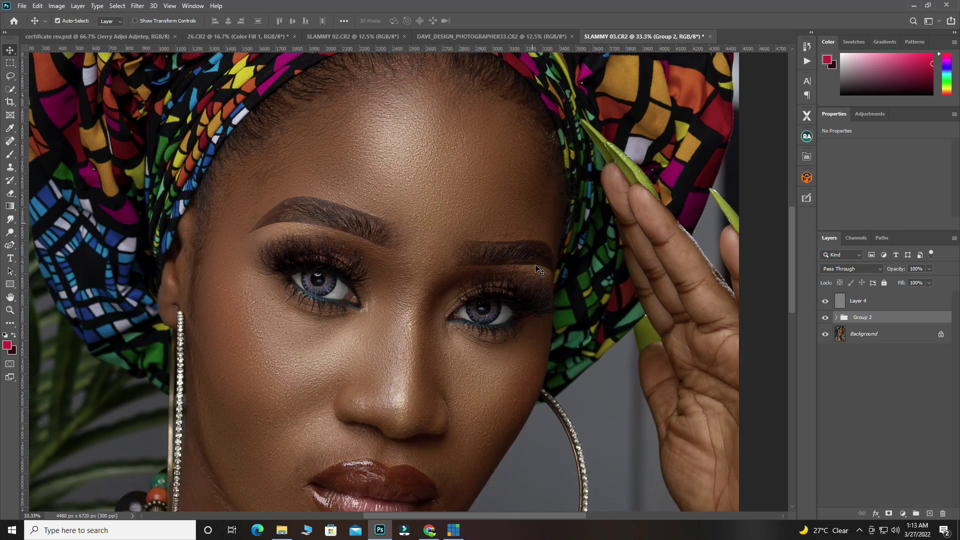
{"action": "scroll", "coordinate": [535, 269], "scroll_direction": "down", "scroll_amount": 2}
{"action": "scroll", "coordinate": [552, 279], "scroll_direction": "left", "scroll_amount": 2}
{"action": "scroll", "coordinate": [556, 283], "scroll_direction": "up", "scroll_amount": 1}
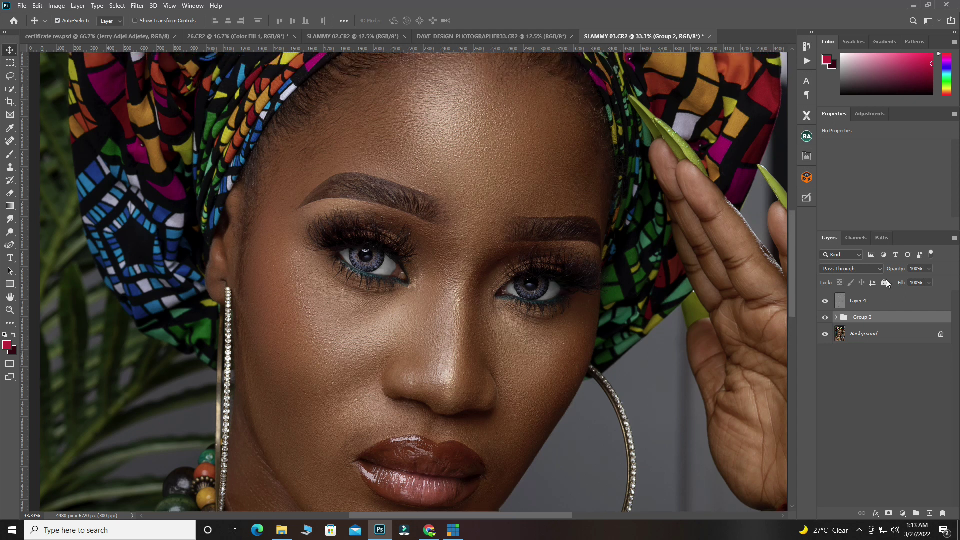
{"action": "left_click", "coordinate": [868, 305]}
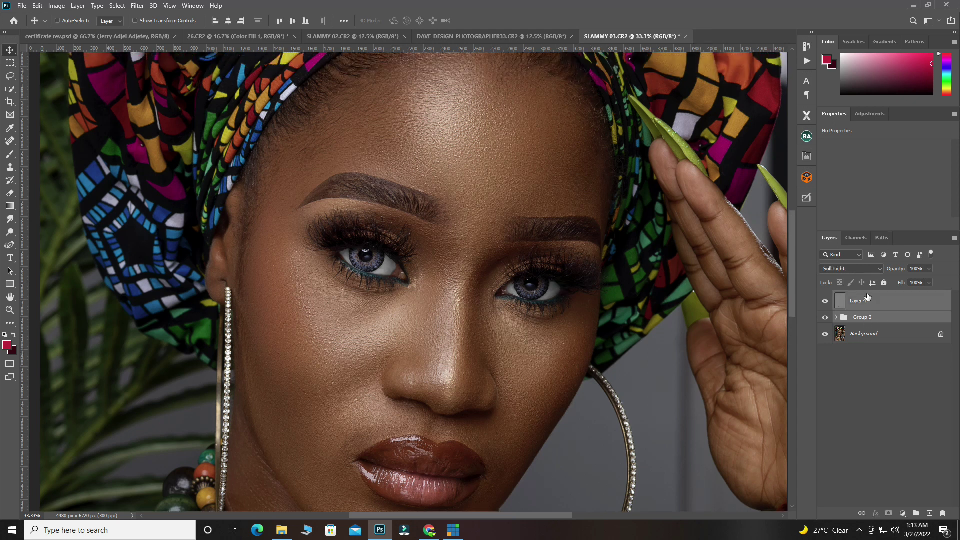
{"action": "key", "text": "ctrl+g"}
{"action": "left_click", "coordinate": [825, 298]}
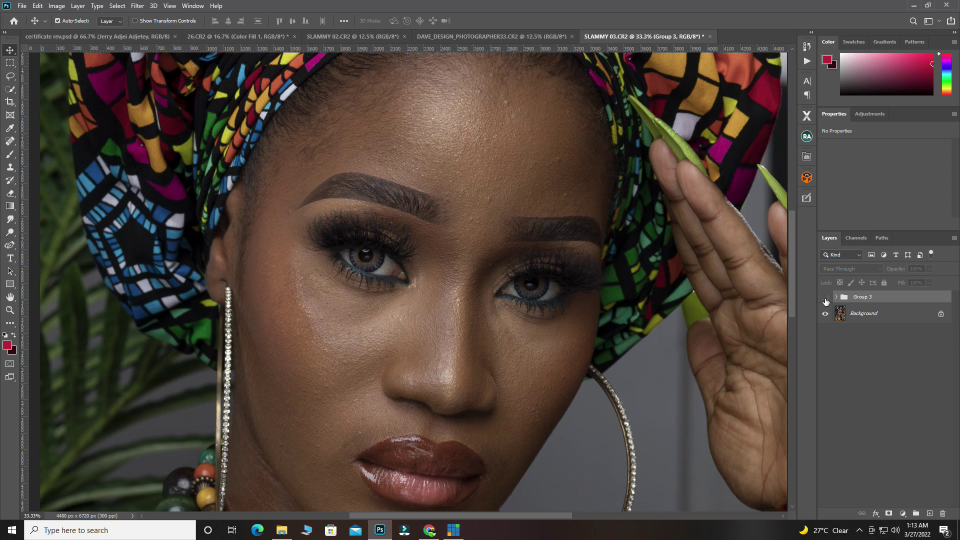
{"action": "left_click", "coordinate": [825, 298]}
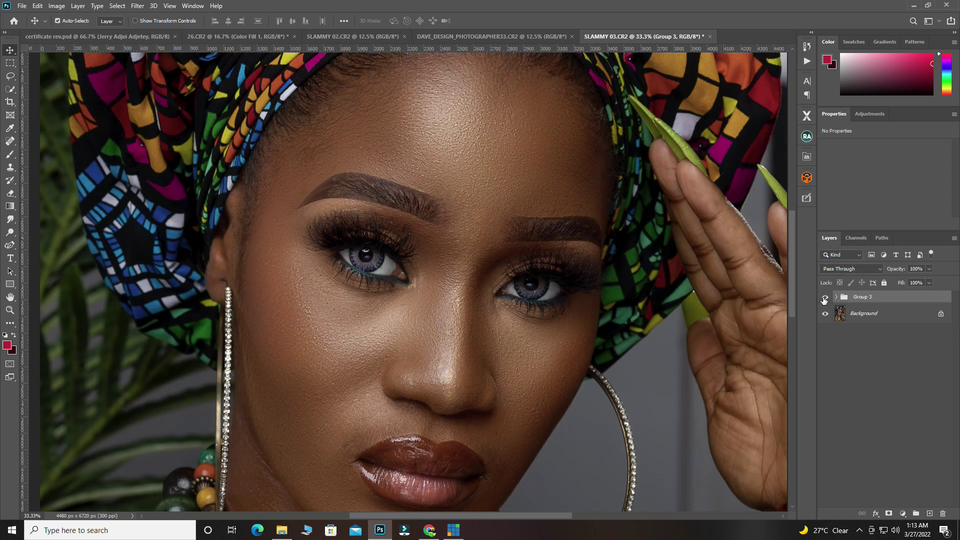